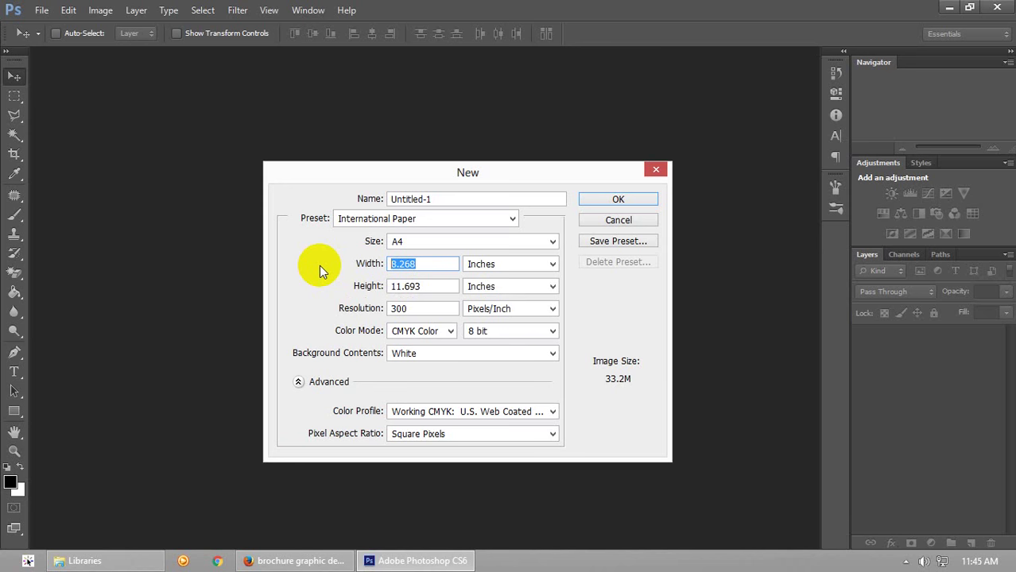
Create a new CMYK document 10.5 inches wide and 8.5 inches high at 300 pixels/inch with a white background
{"action": "left_click_drag", "start_coordinate": [431, 265], "coordinate": [373, 265]}
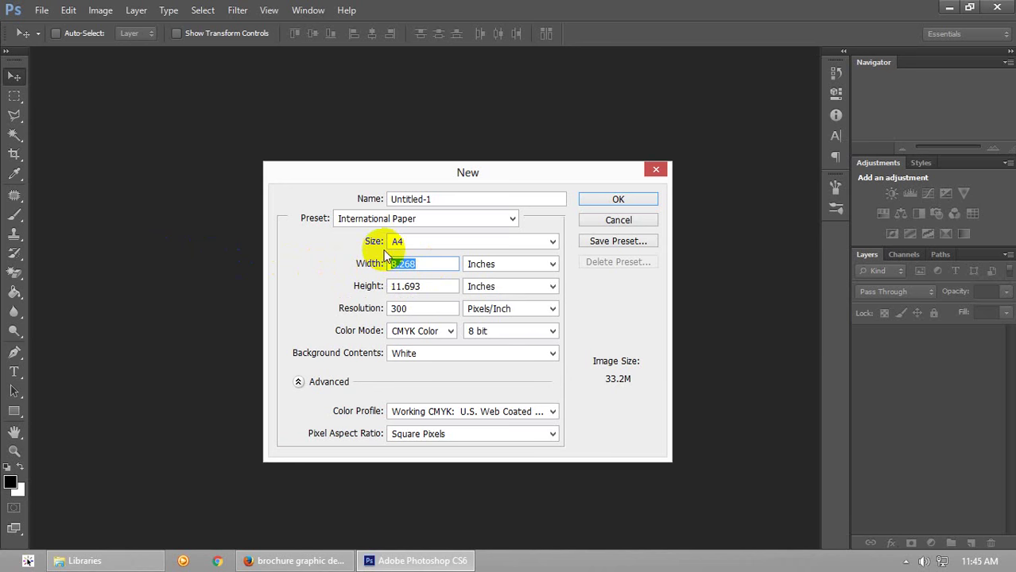
{"action": "type", "text": "10.5"}
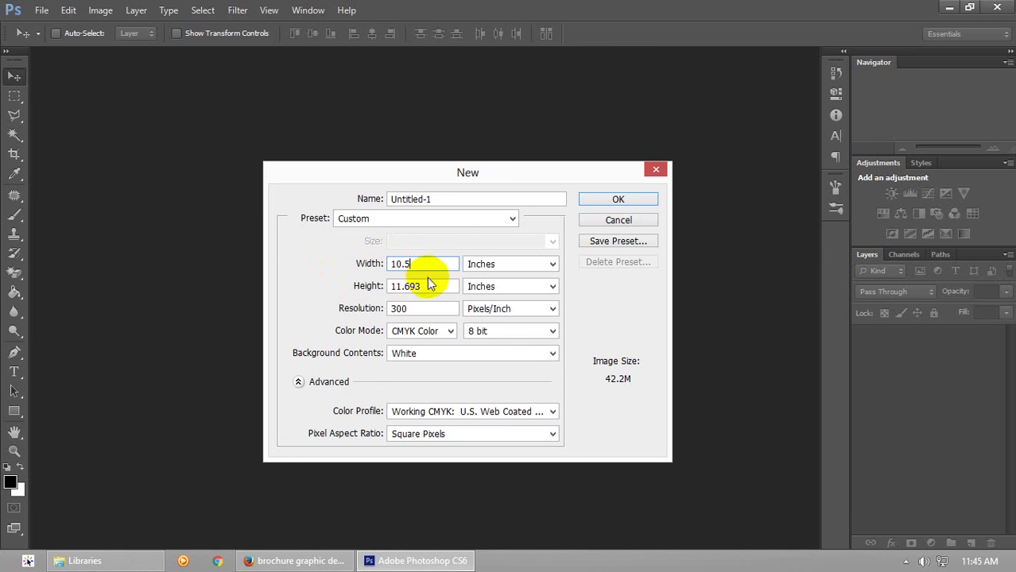
{"action": "left_click_drag", "start_coordinate": [440, 290], "coordinate": [318, 287]}
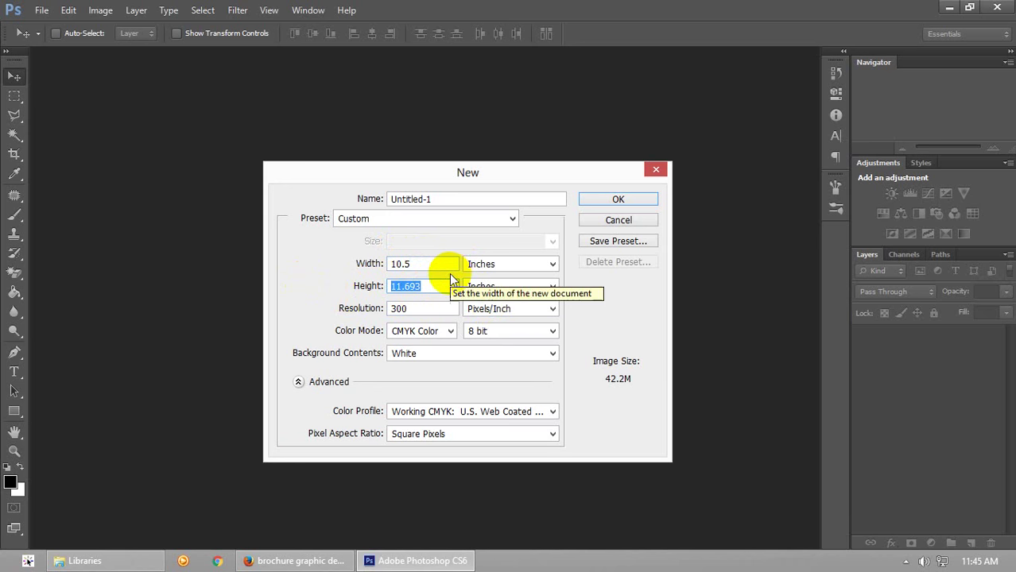
{"action": "type", "text": "8.5"}
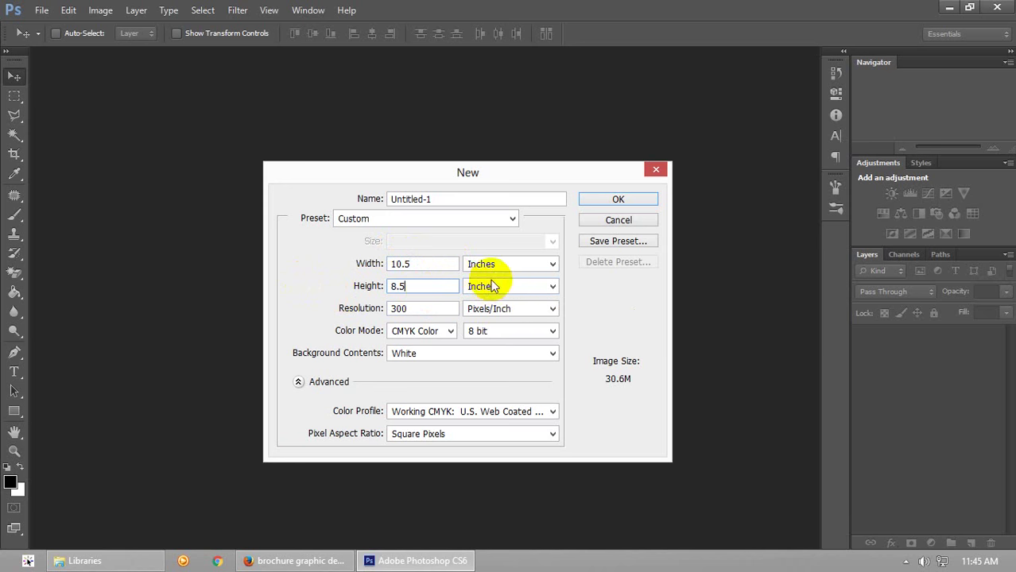
{"action": "key", "text": "Tab"}
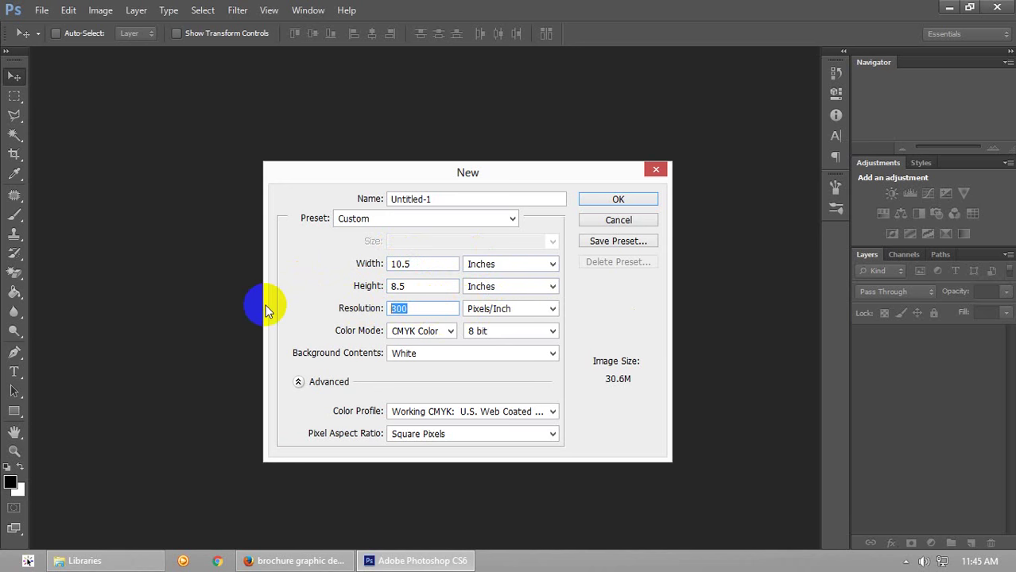
{"action": "left_click", "coordinate": [419, 331]}
{"action": "left_click", "coordinate": [414, 333]}
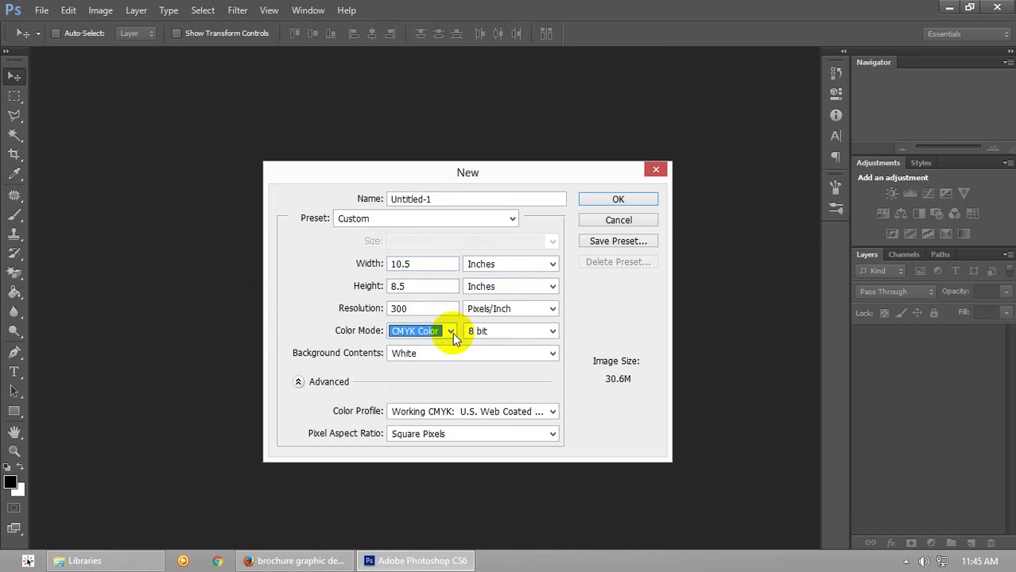
{"action": "left_click", "coordinate": [619, 199]}
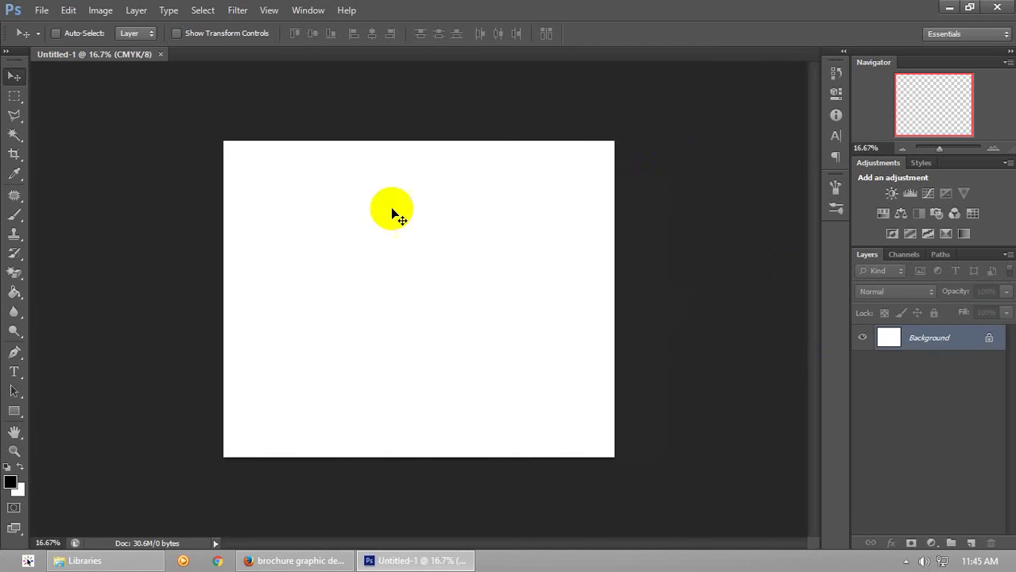
Show the rulers in inches and place vertical guides at 3.5 and 7 inches to divide the page into three panels
{"action": "left_click", "coordinate": [993, 149]}
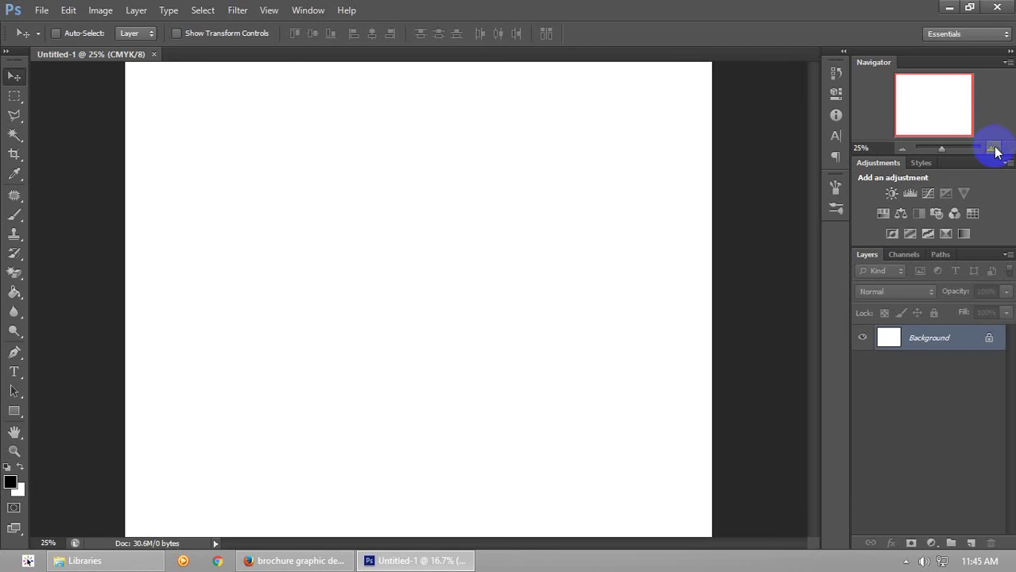
{"action": "left_click", "coordinate": [902, 149]}
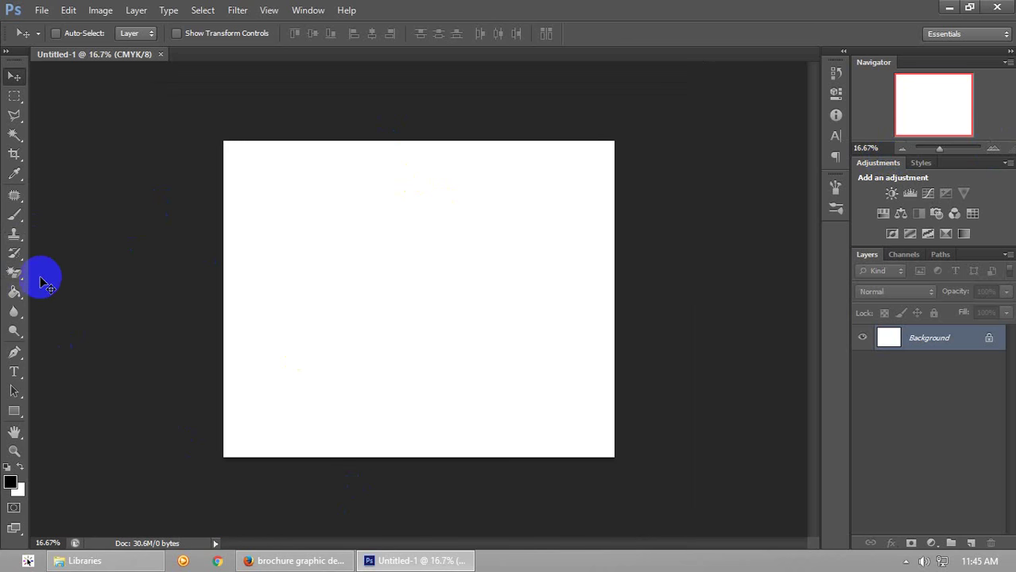
{"action": "key", "text": "ctrl+r"}
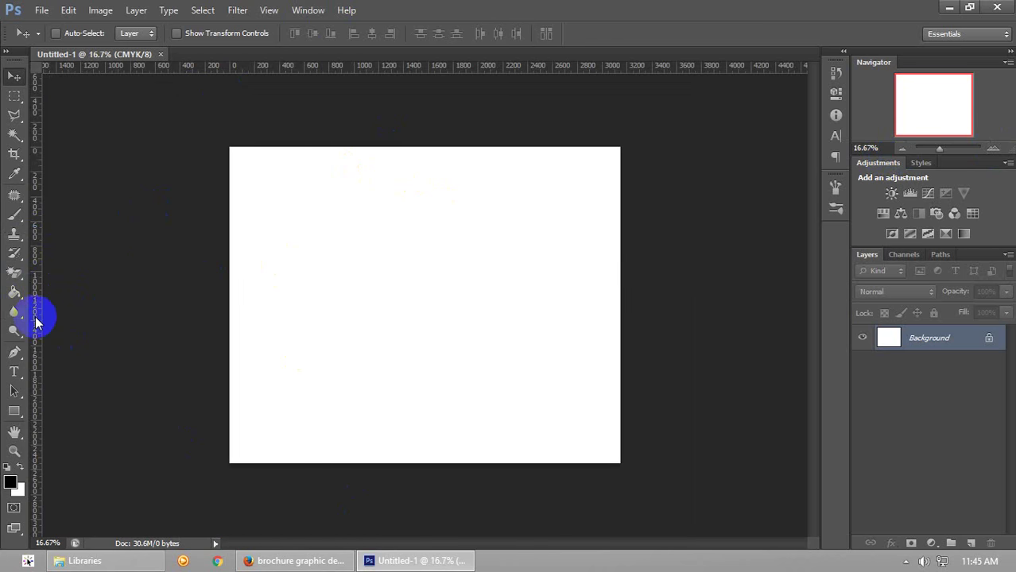
{"action": "right_click", "coordinate": [303, 68]}
{"action": "left_click", "coordinate": [329, 93]}
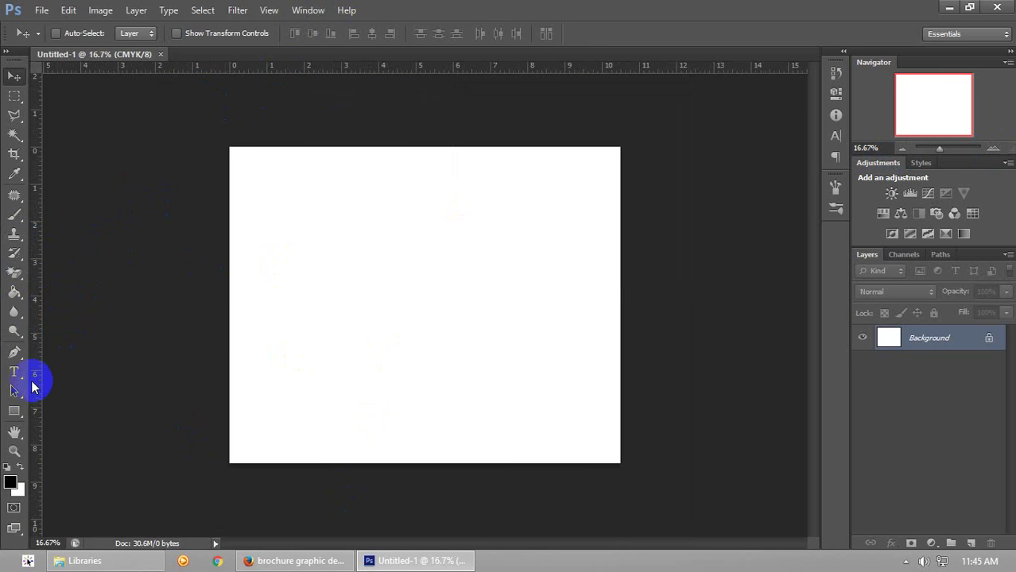
{"action": "left_click_drag", "start_coordinate": [32, 385], "coordinate": [361, 407]}
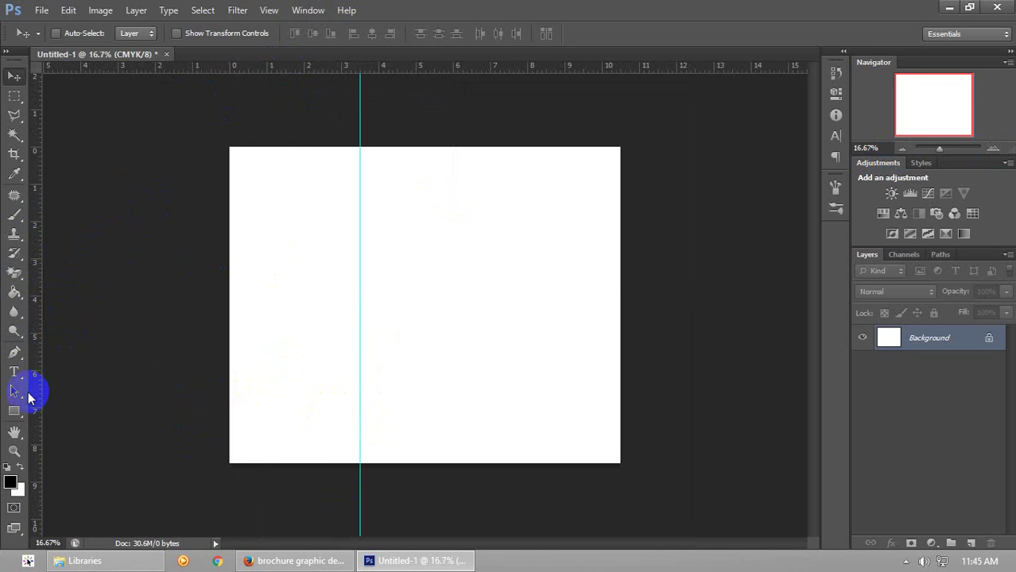
{"action": "left_click_drag", "start_coordinate": [39, 393], "coordinate": [490, 421]}
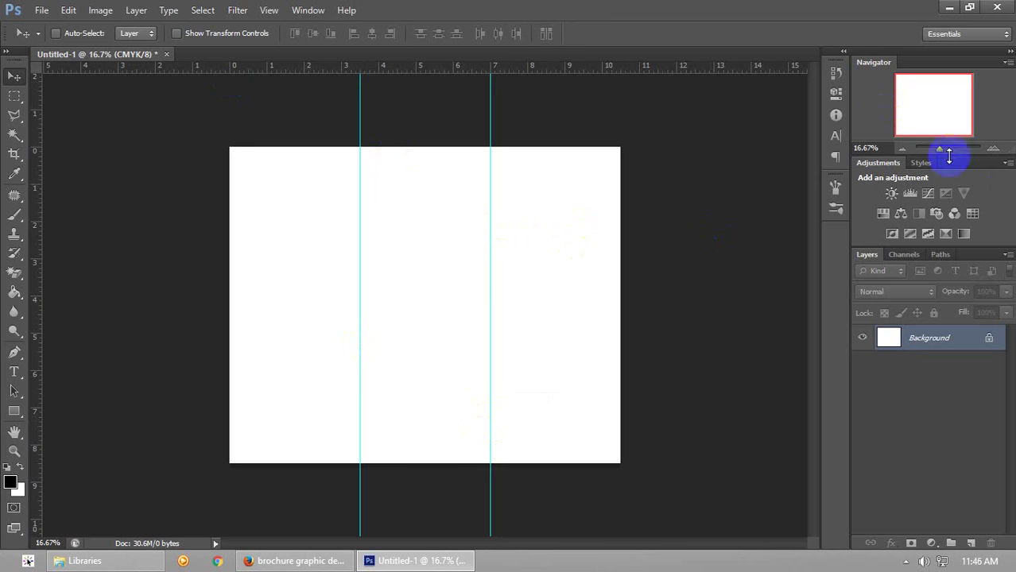
Examine the upper part of the page's right-hand panel, beyond the 7-inch guide, at 50% magnification
{"action": "left_click", "coordinate": [998, 151]}
{"action": "left_click_drag", "start_coordinate": [812, 301], "coordinate": [817, 290]}
{"action": "left_click", "coordinate": [997, 151]}
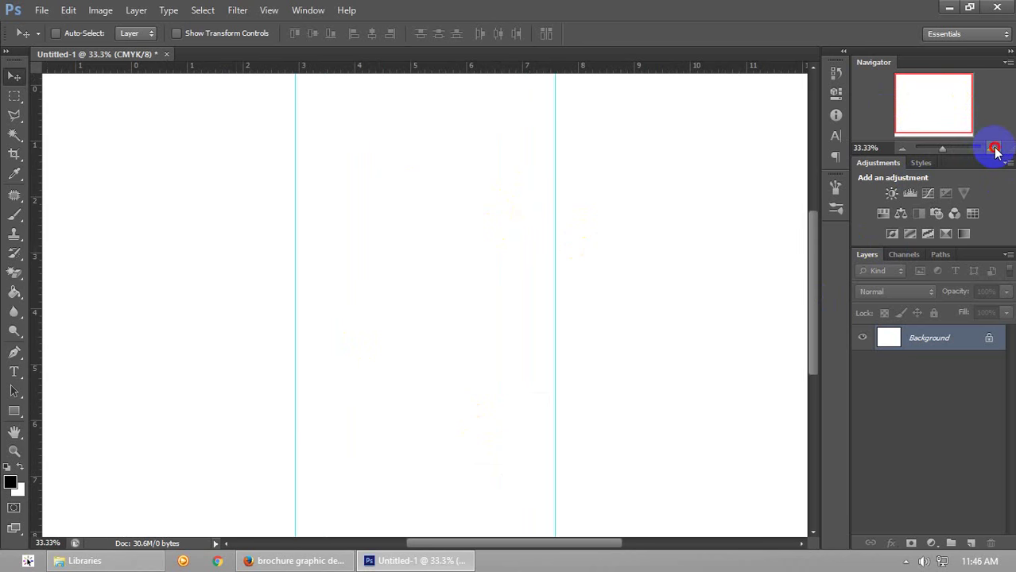
{"action": "left_click", "coordinate": [997, 151]}
{"action": "left_click_drag", "start_coordinate": [941, 95], "coordinate": [964, 96]}
{"action": "left_click_drag", "start_coordinate": [812, 323], "coordinate": [812, 268]}
{"action": "left_click_drag", "start_coordinate": [571, 547], "coordinate": [582, 547]}
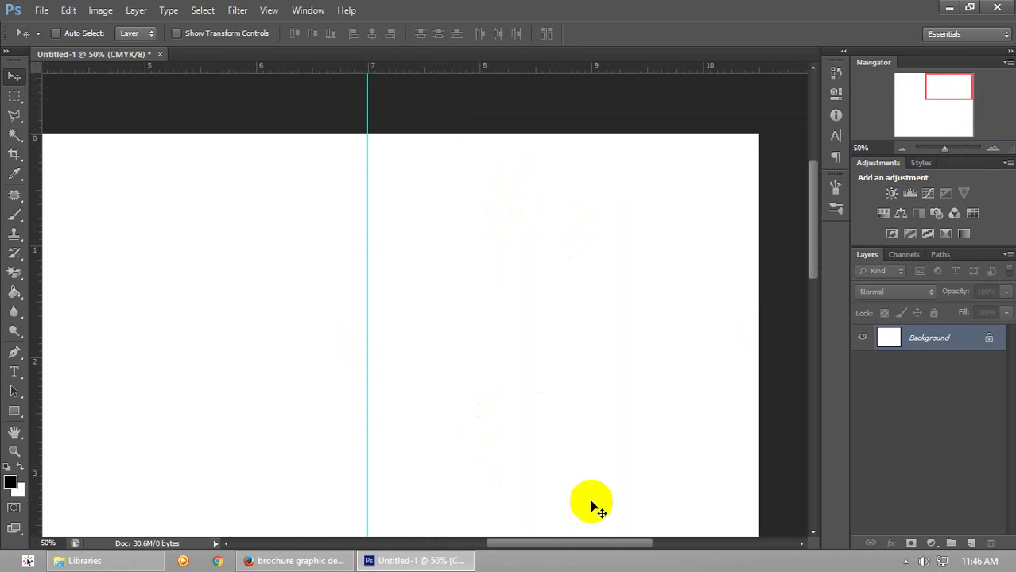
{"action": "left_click_drag", "start_coordinate": [811, 266], "coordinate": [813, 272]}
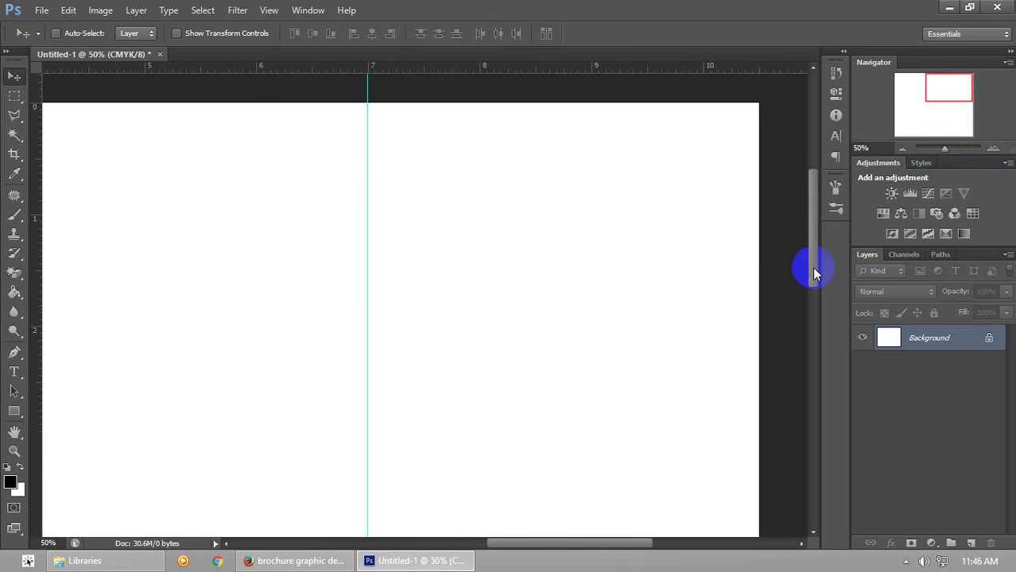
Convert the locked Background into a regular layer named "background"
{"action": "double_click", "coordinate": [955, 338]}
{"action": "left_click", "coordinate": [602, 170]}
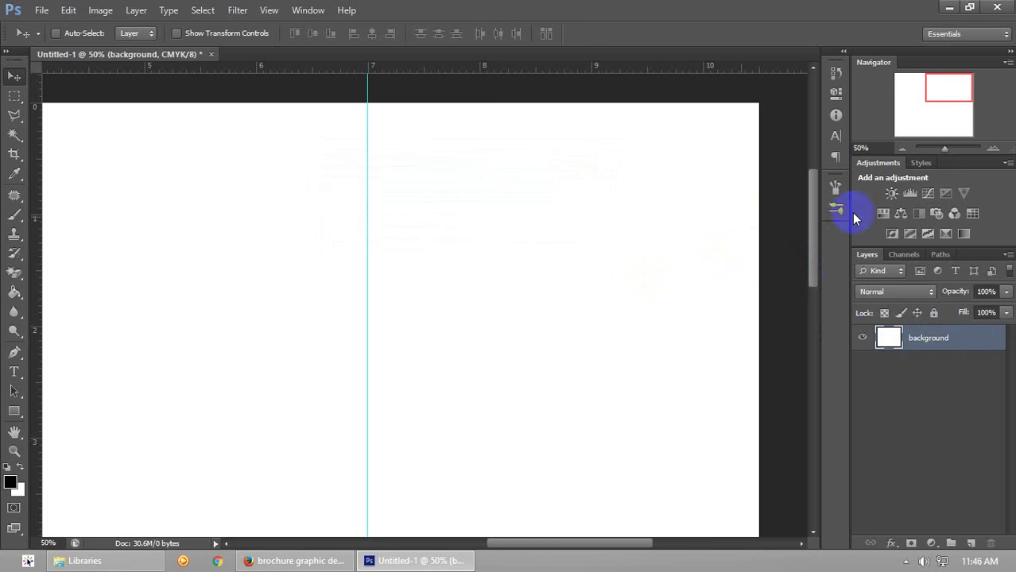
{"action": "left_click_drag", "start_coordinate": [813, 239], "coordinate": [813, 236]}
{"action": "left_click", "coordinate": [887, 330]}
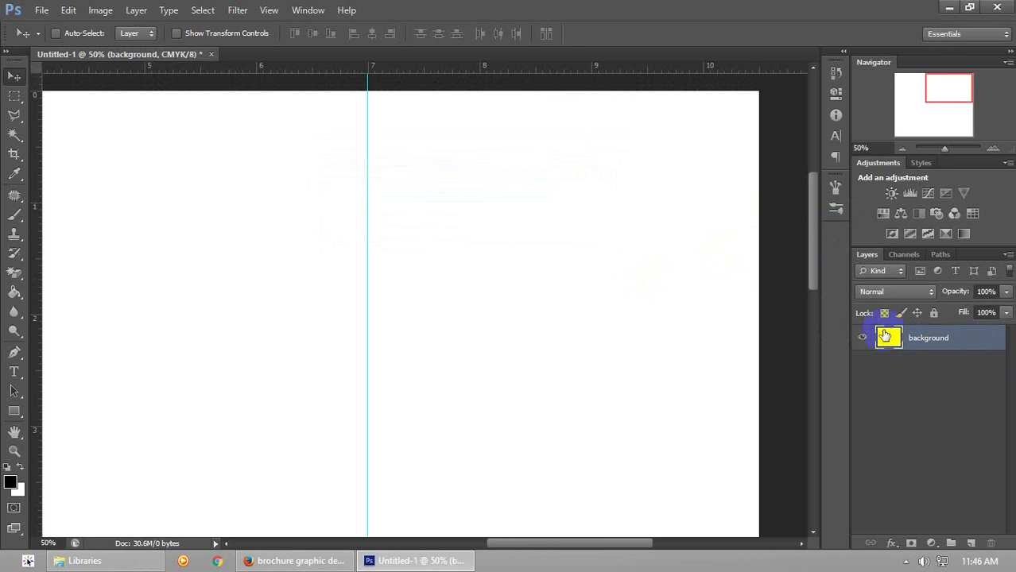
Create a layer group named "front" above the background layer
{"action": "left_click", "coordinate": [952, 543]}
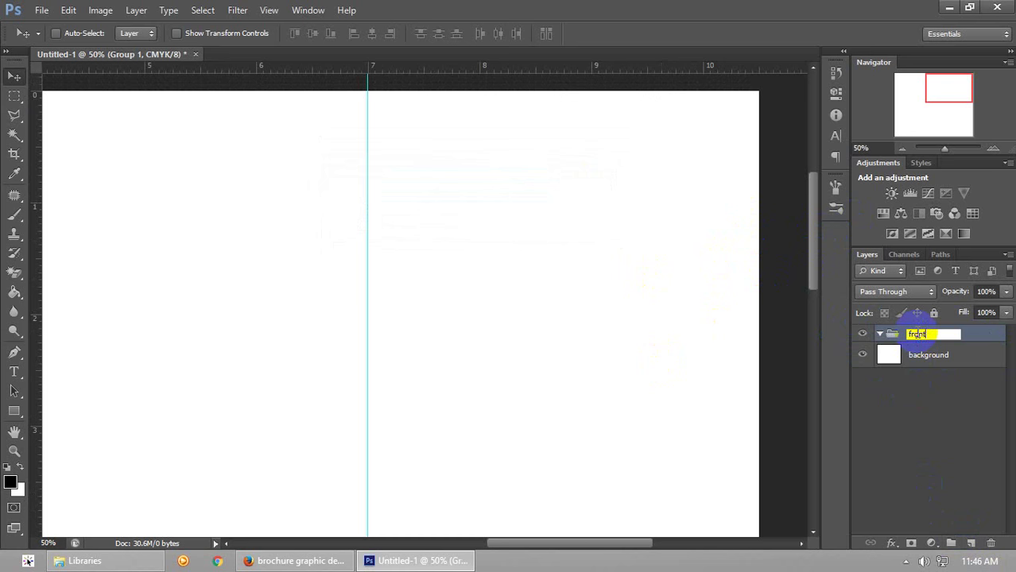
{"action": "type", "text": "front"}
{"action": "left_click", "coordinate": [979, 340]}
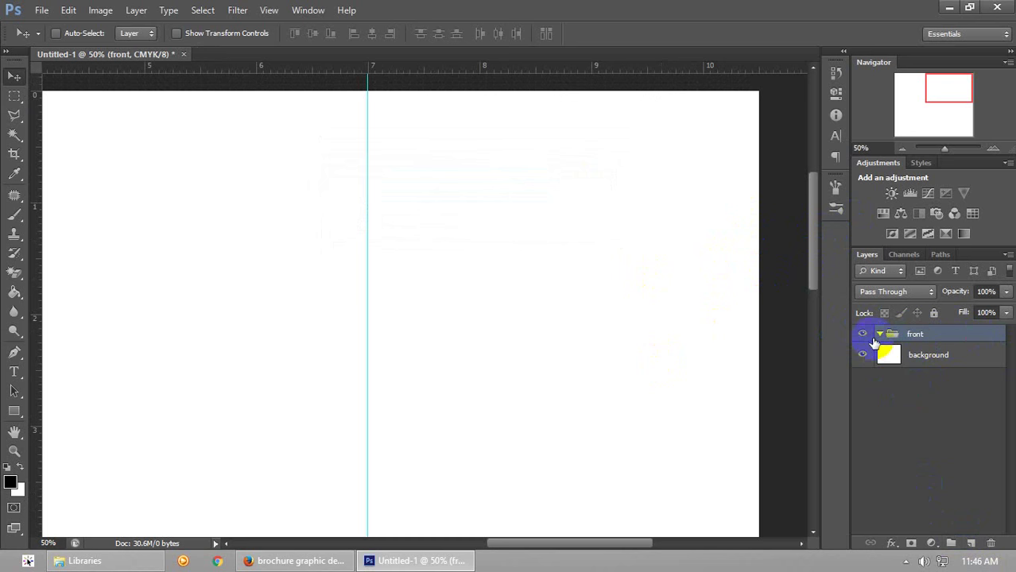
{"action": "mouse_move", "coordinate": [954, 93]}
{"action": "left_mouse_down"}
{"action": "mouse_move", "coordinate": [944, 93]}
{"action": "mouse_move", "coordinate": [953, 93]}
{"action": "left_mouse_up"}
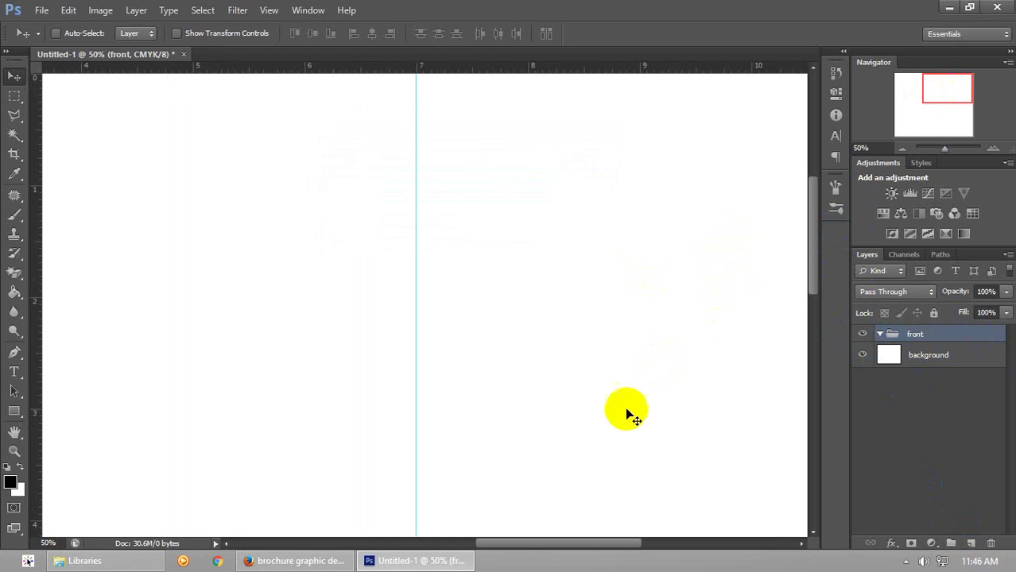
{"action": "left_click_drag", "start_coordinate": [574, 544], "coordinate": [595, 543]}
{"action": "left_click_drag", "start_coordinate": [809, 282], "coordinate": [810, 266]}
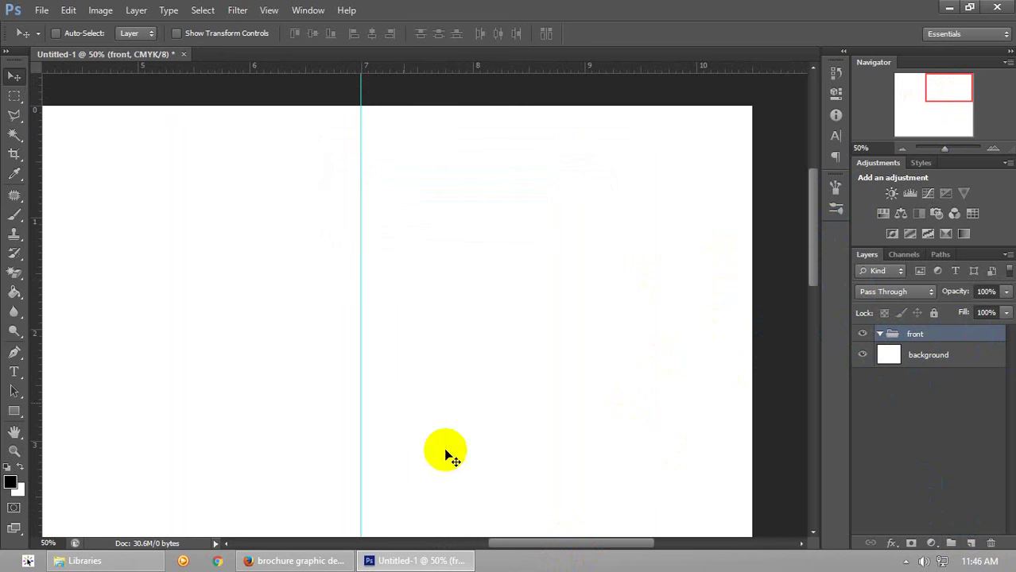
{"action": "left_click", "coordinate": [902, 148]}
{"action": "left_click", "coordinate": [901, 149]}
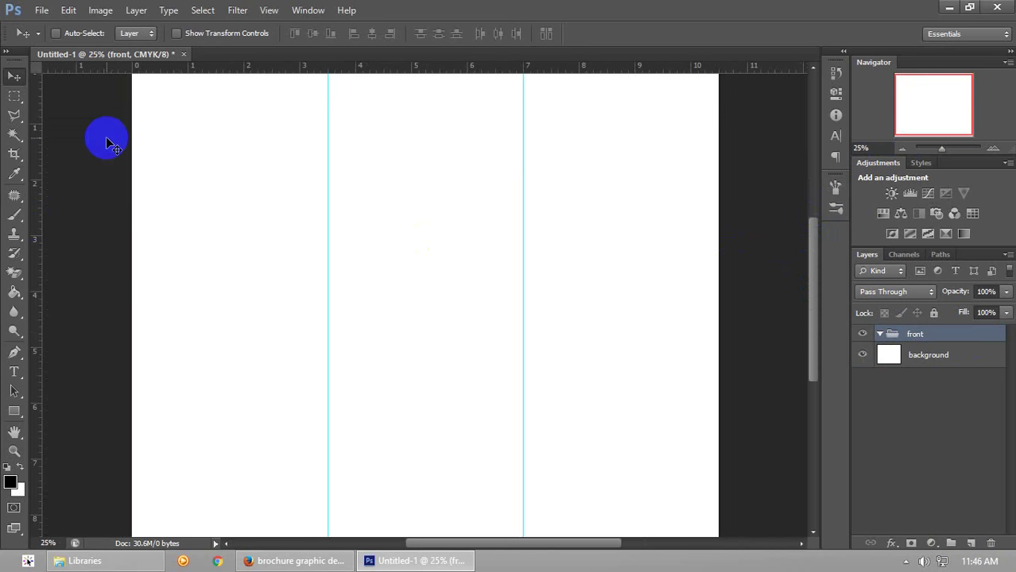
Start saving the document and create a folder named "Class 13" inside the Platinum folder
{"action": "key", "text": "ctrl+s"}
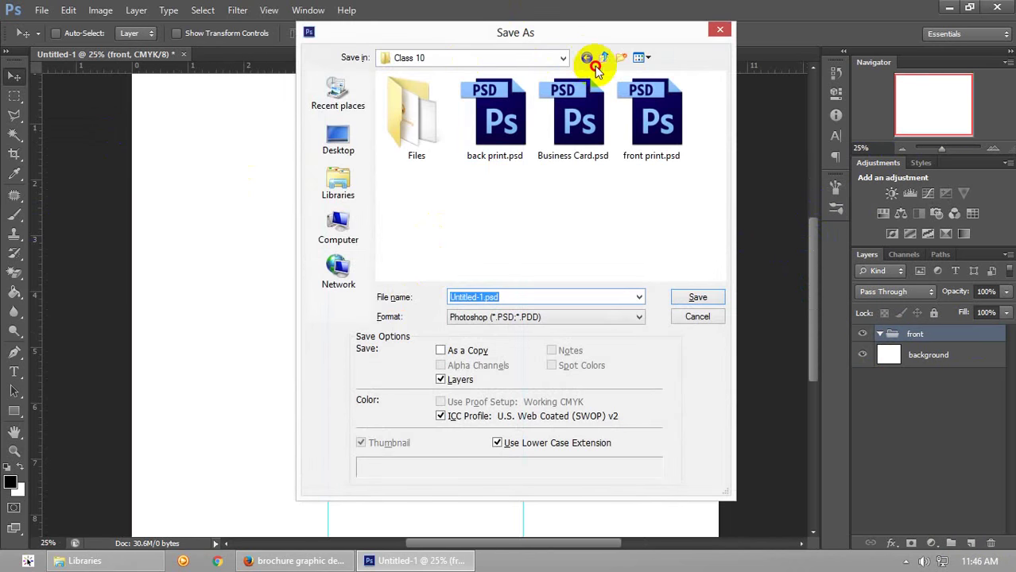
{"action": "left_click", "coordinate": [600, 62]}
{"action": "left_click", "coordinate": [603, 59]}
{"action": "double_click", "coordinate": [579, 120]}
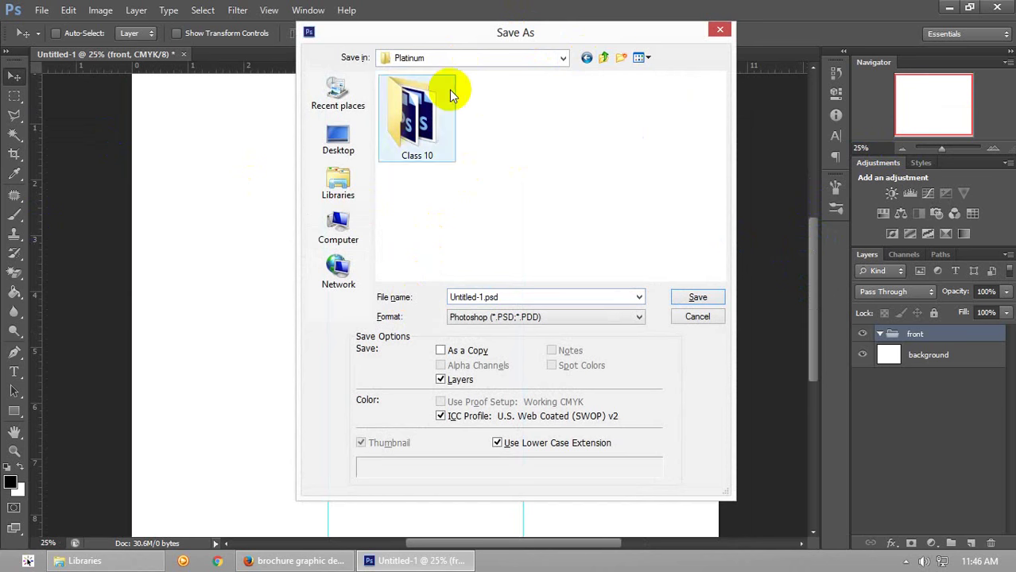
{"action": "left_click", "coordinate": [622, 59]}
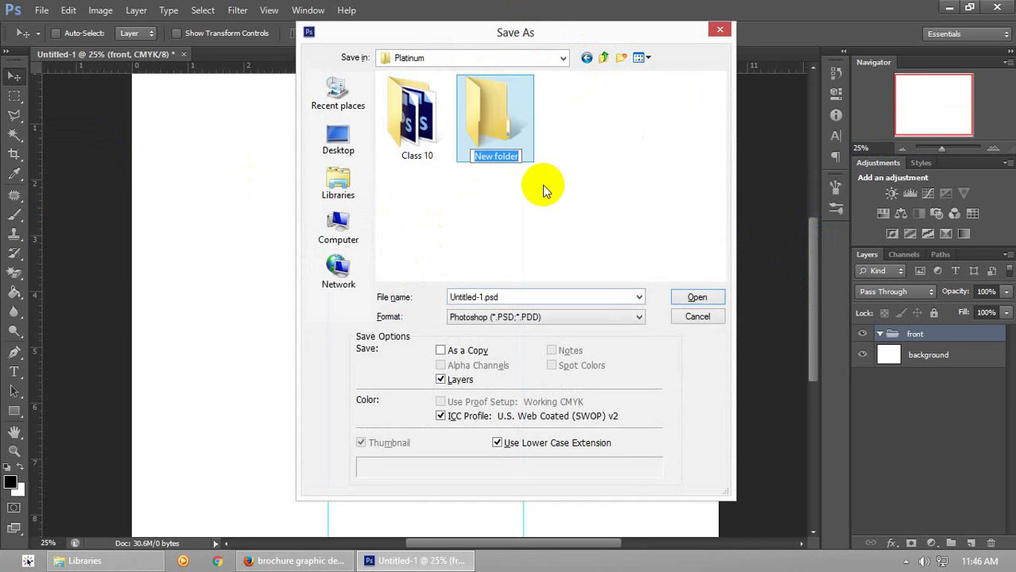
{"action": "type", "text": "Class 13"}
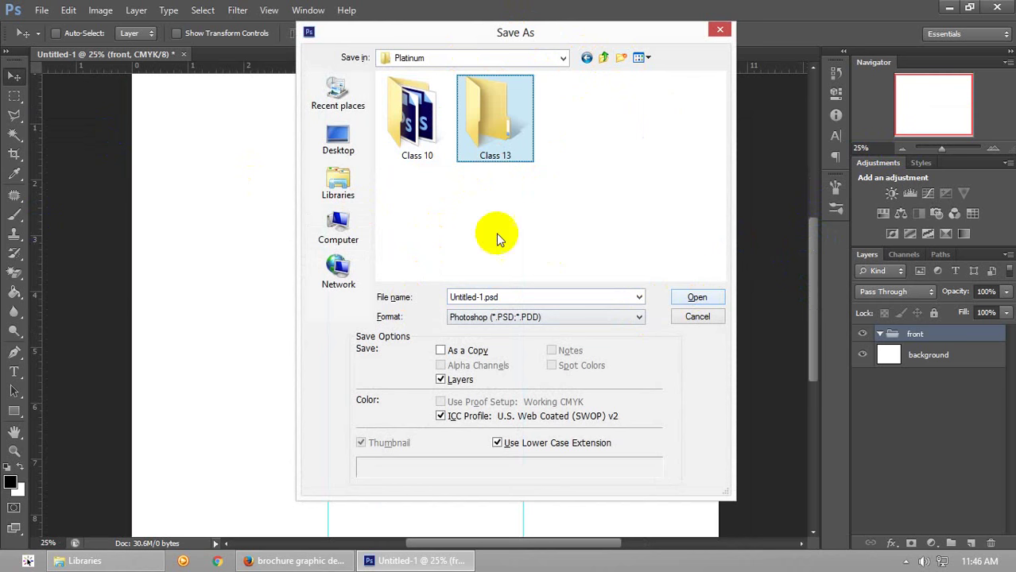
Save the document in the Class 13 folder as "Brochure" in Photoshop format with Maximize Compatibility on
{"action": "left_click", "coordinate": [525, 298]}
{"action": "left_click", "coordinate": [501, 116]}
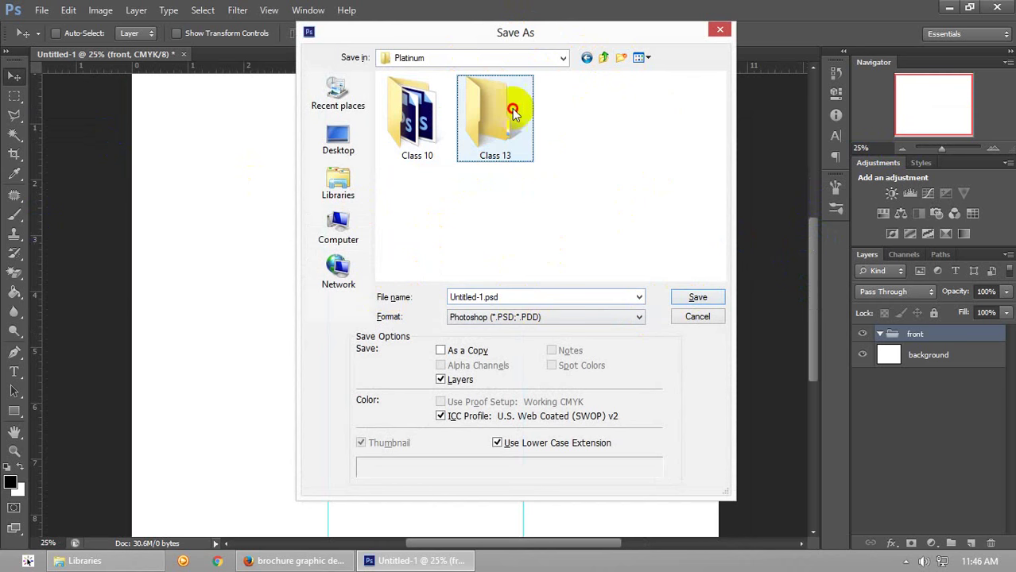
{"action": "left_click", "coordinate": [543, 303]}
{"action": "left_click", "coordinate": [556, 299]}
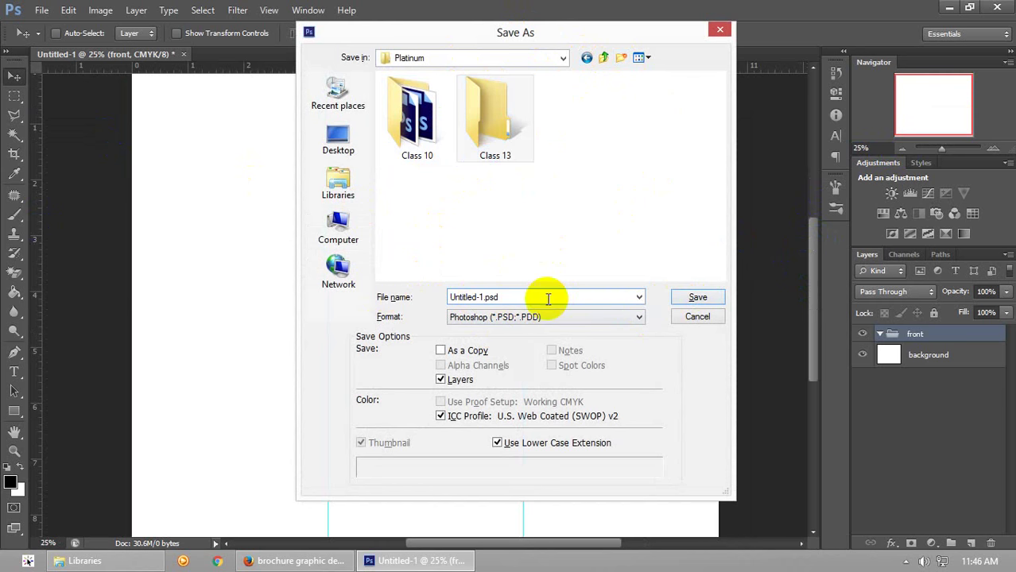
{"action": "double_click", "coordinate": [495, 118]}
{"action": "left_click", "coordinate": [524, 296]}
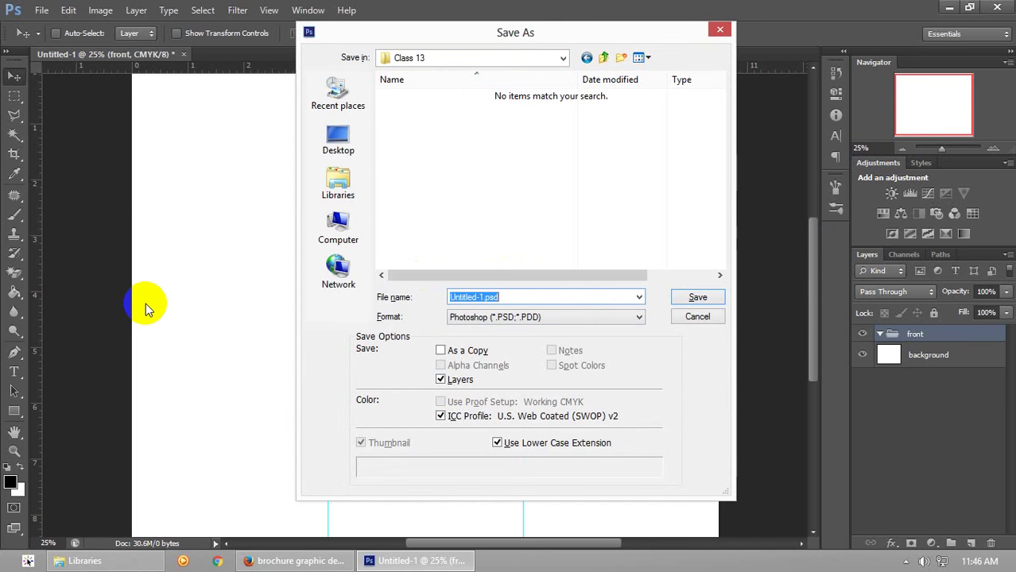
{"action": "type", "text": "Brochure"}
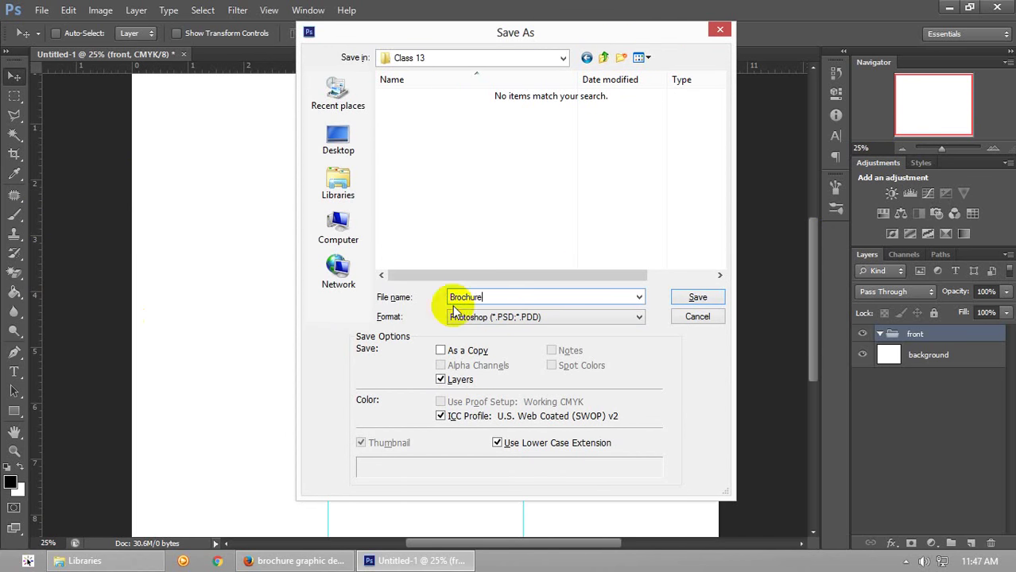
{"action": "left_click", "coordinate": [694, 294]}
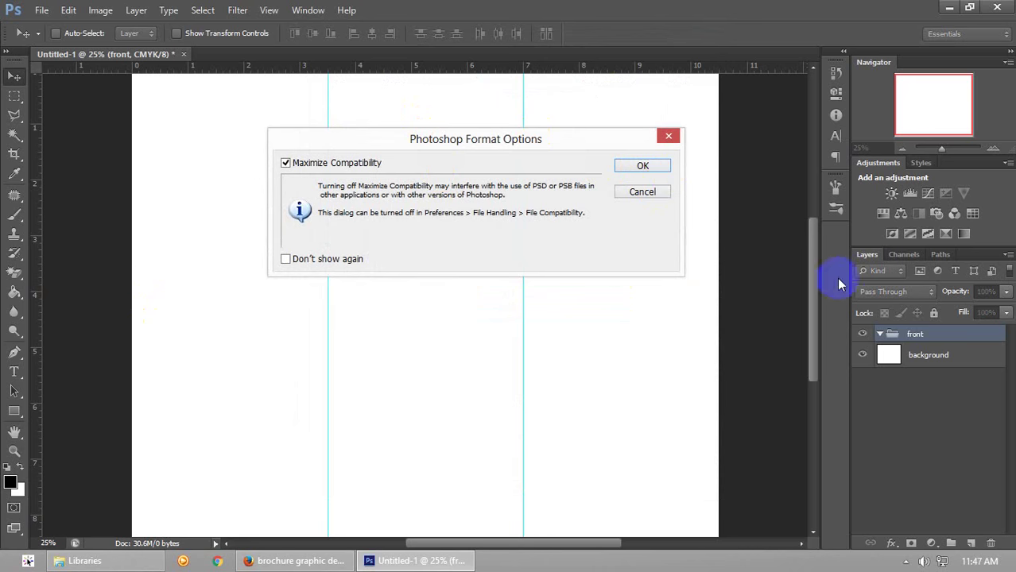
{"action": "left_click", "coordinate": [642, 165]}
Enlarge the canvas to 10.75 × 8.75 inches with the background layer selected, keeping the anchor at the centre
{"action": "left_click", "coordinate": [905, 150]}
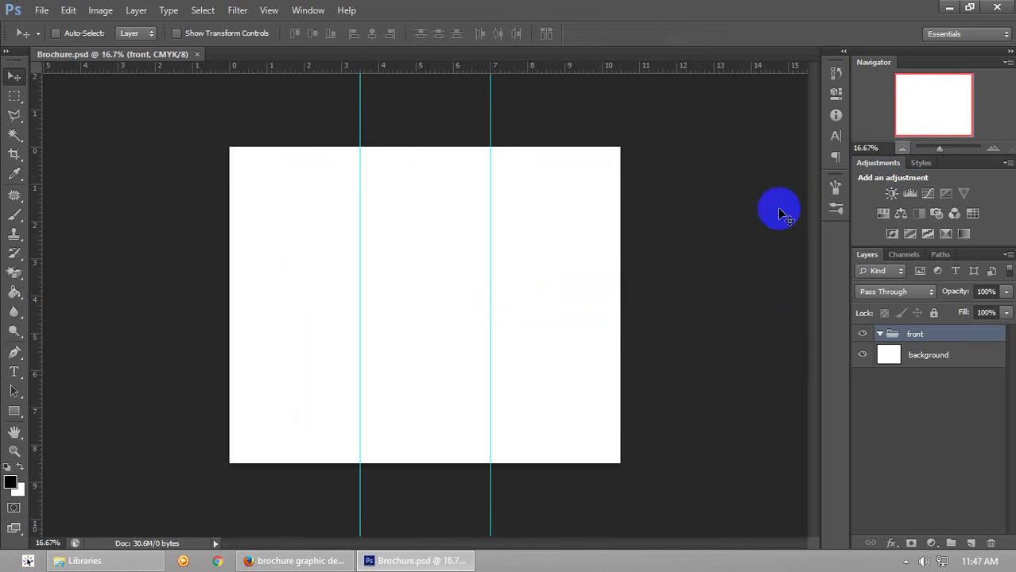
{"action": "left_click", "coordinate": [938, 354]}
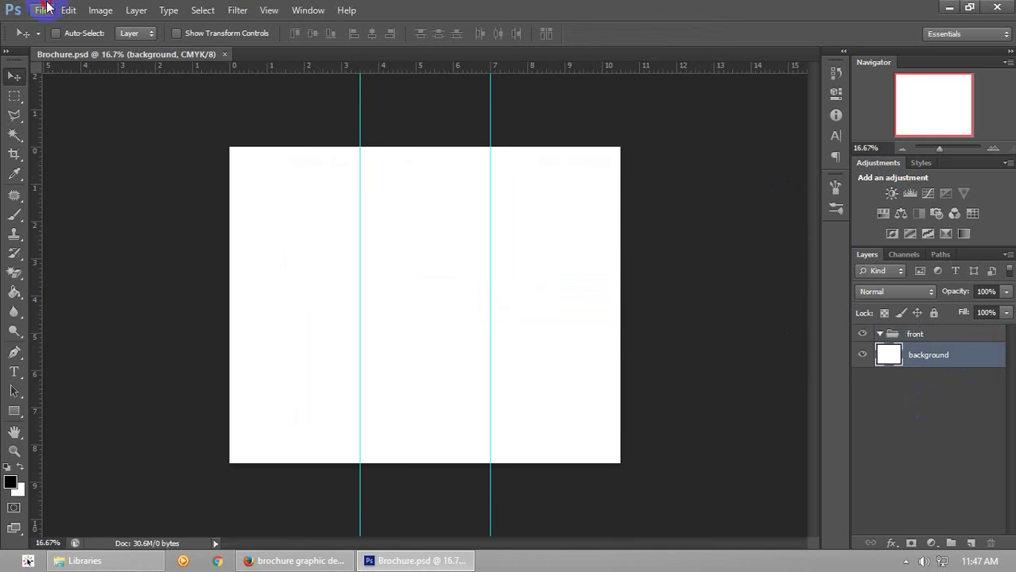
{"action": "left_click", "coordinate": [98, 10]}
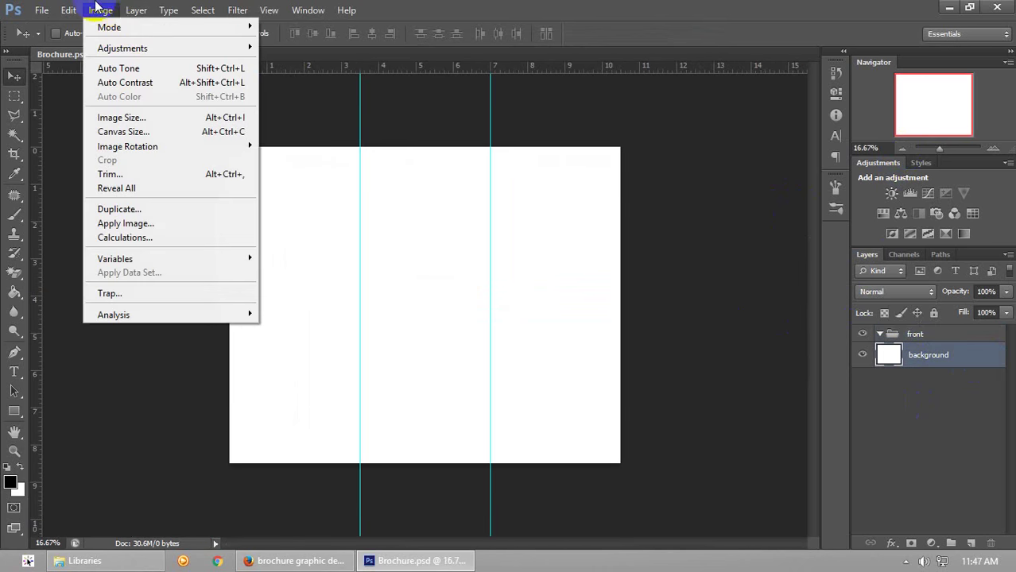
{"action": "left_click", "coordinate": [274, 82]}
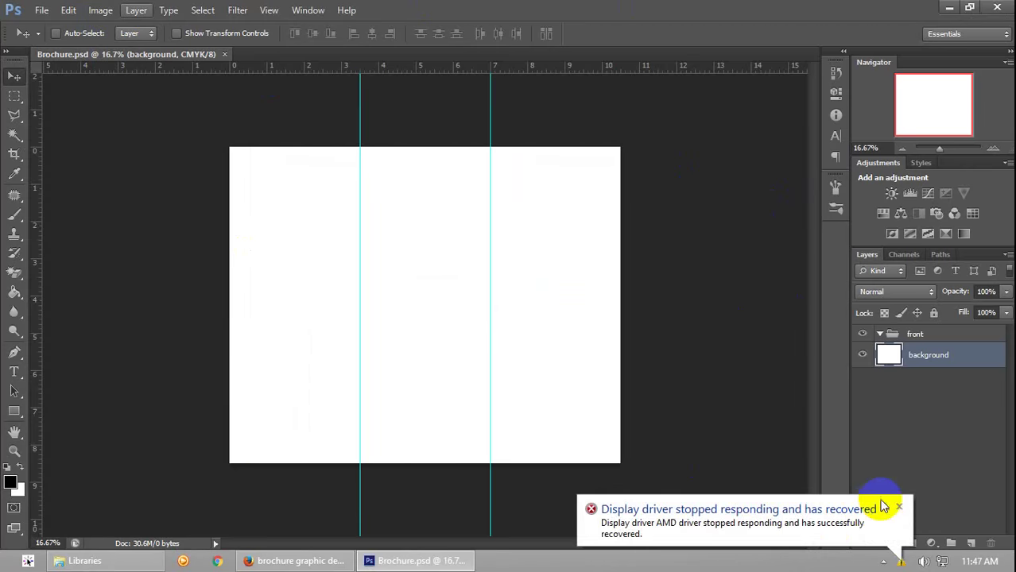
{"action": "left_click", "coordinate": [898, 506]}
{"action": "left_click", "coordinate": [100, 10]}
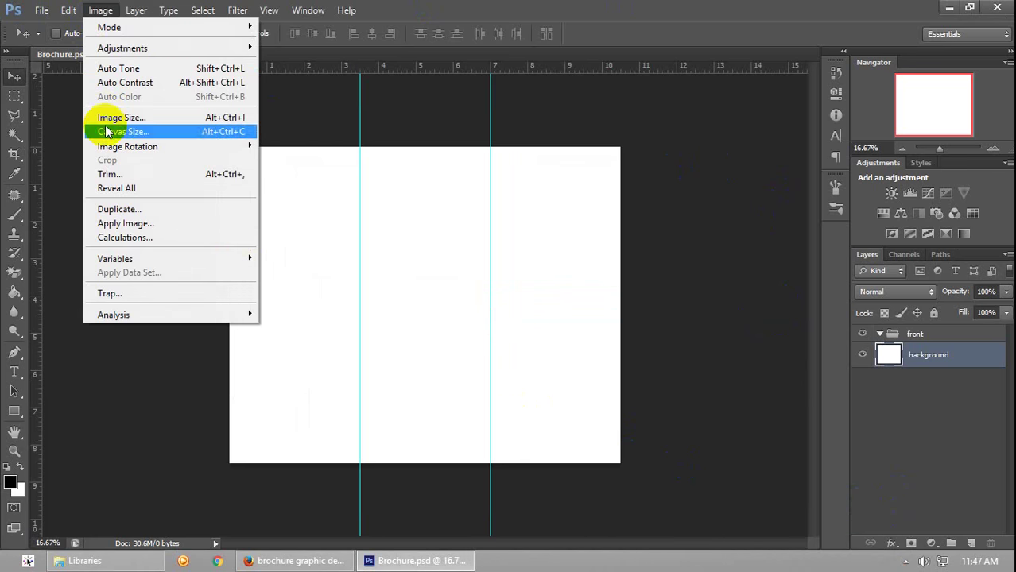
{"action": "left_click", "coordinate": [107, 131]}
{"action": "left_click", "coordinate": [464, 191]}
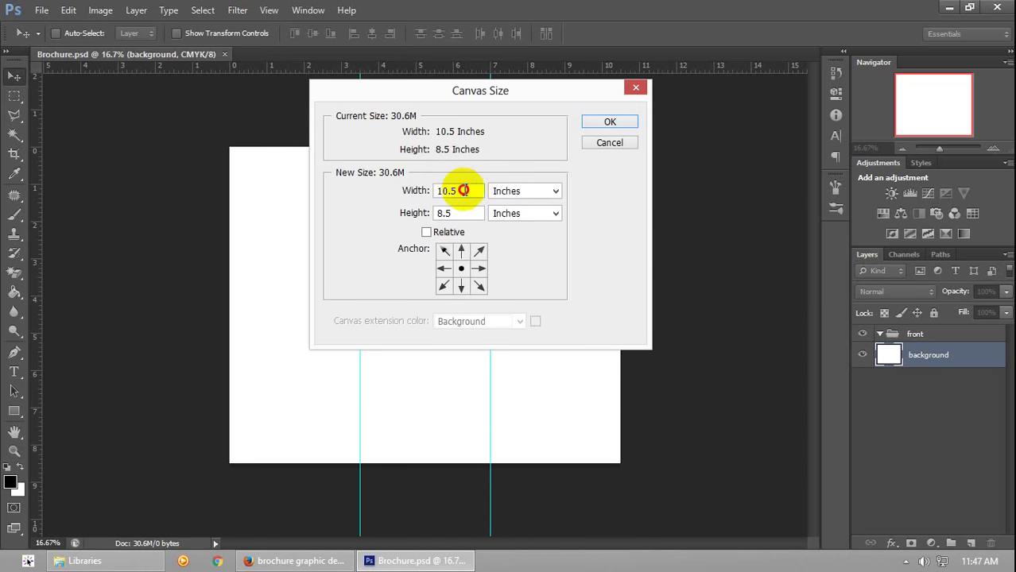
{"action": "left_click_drag", "start_coordinate": [463, 191], "coordinate": [449, 191]}
{"action": "double_click", "coordinate": [450, 191]}
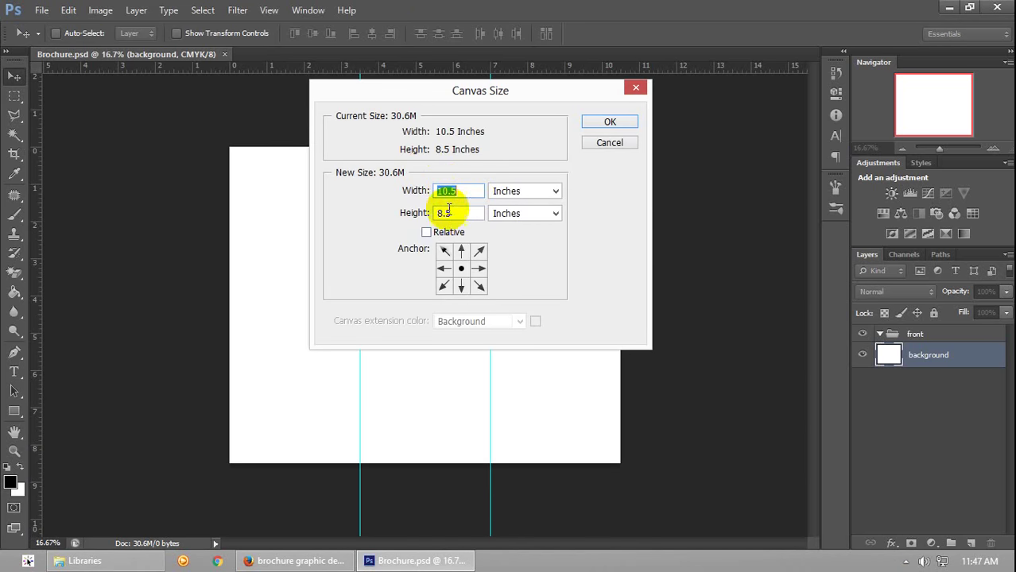
{"action": "left_click", "coordinate": [463, 191]}
{"action": "type", "text": "10.75"}
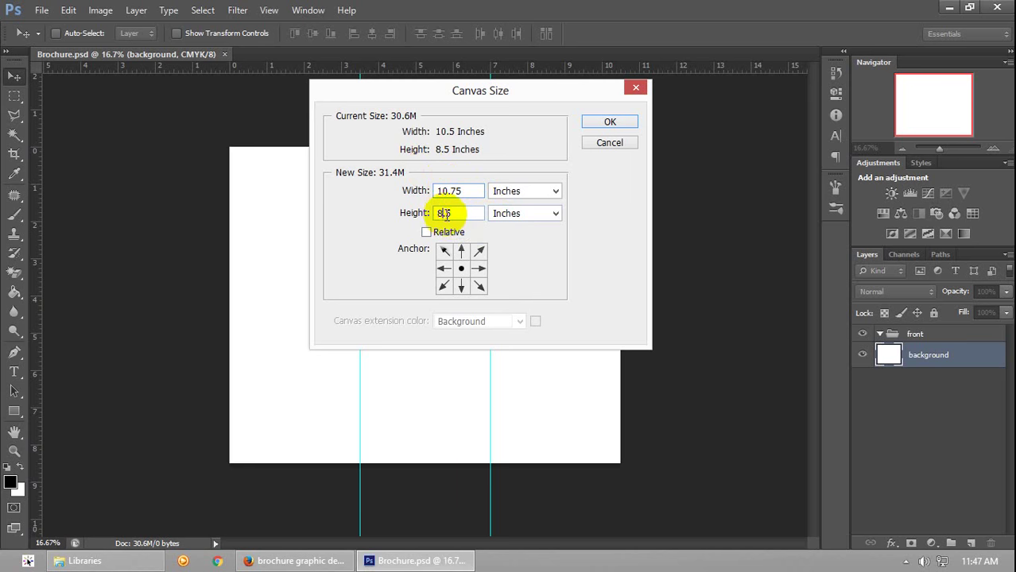
{"action": "left_click", "coordinate": [446, 213]}
{"action": "type", "text": "7"}
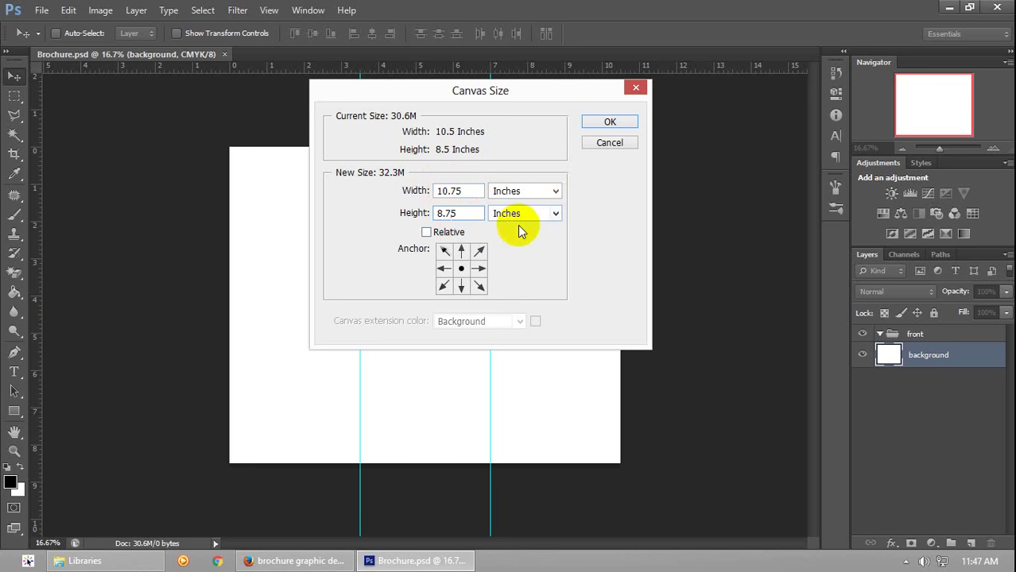
{"action": "left_click", "coordinate": [619, 123]}
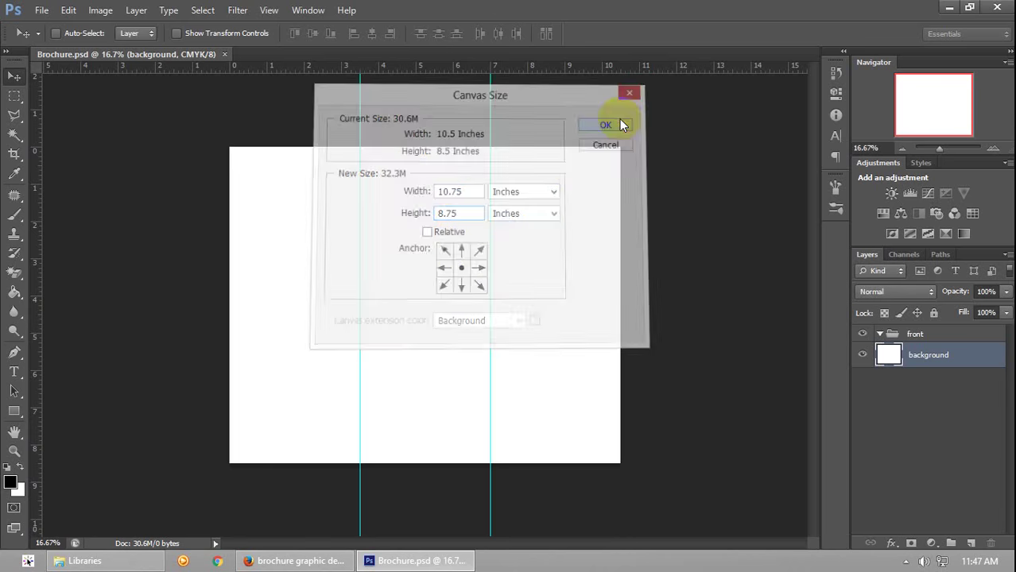
Place guides along all four edges of the white page area to mark the trim inside the enlarged canvas
{"action": "left_click", "coordinate": [993, 149]}
{"action": "left_click_drag", "start_coordinate": [39, 331], "coordinate": [130, 381]}
{"action": "scroll", "coordinate": [299, 175], "scroll_direction": "up", "scroll_amount": 2}
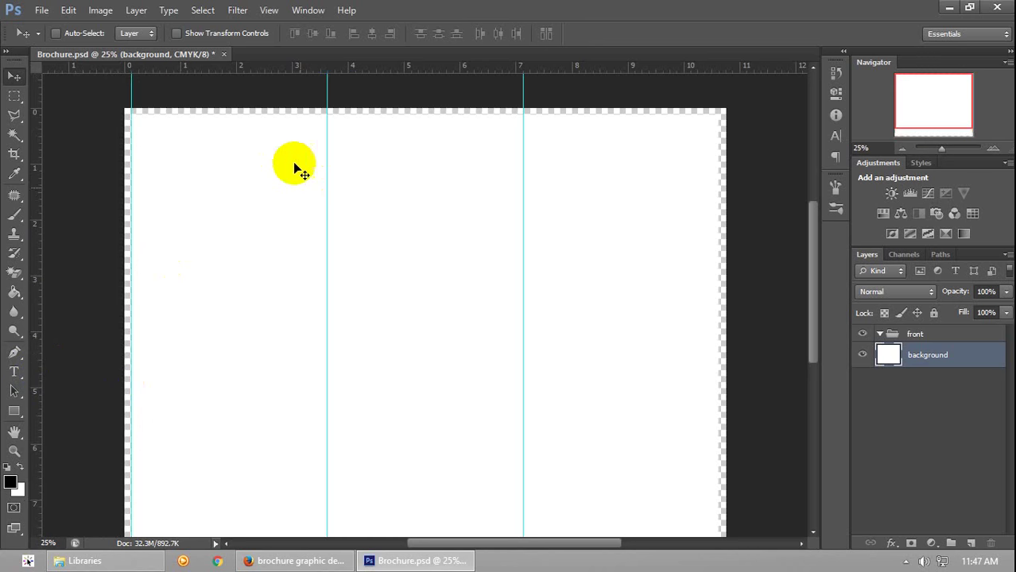
{"action": "left_click_drag", "start_coordinate": [343, 68], "coordinate": [343, 116]}
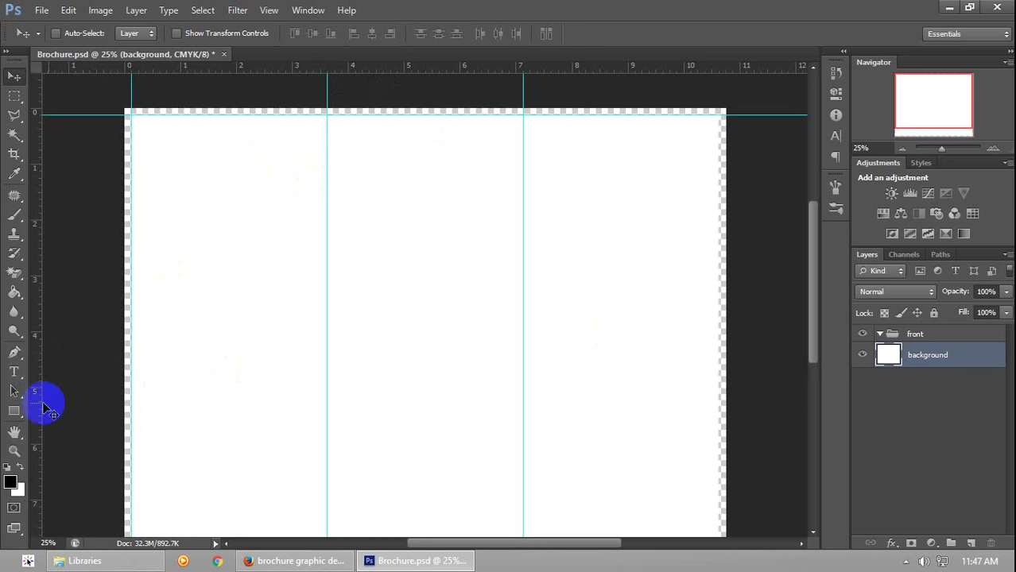
{"action": "left_click_drag", "start_coordinate": [37, 404], "coordinate": [718, 465]}
{"action": "left_click_drag", "start_coordinate": [813, 333], "coordinate": [812, 449]}
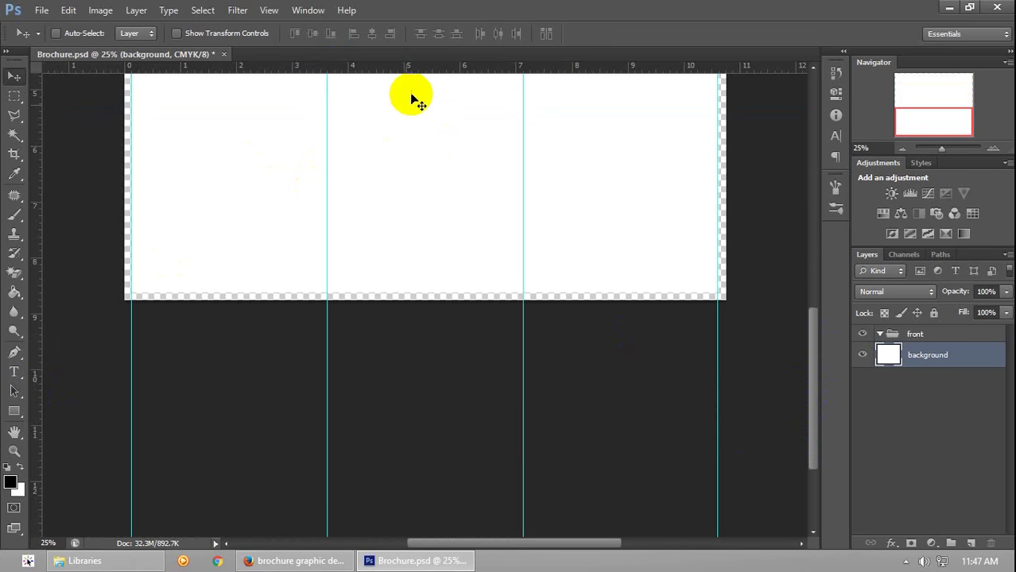
{"action": "left_click_drag", "start_coordinate": [422, 66], "coordinate": [420, 293]}
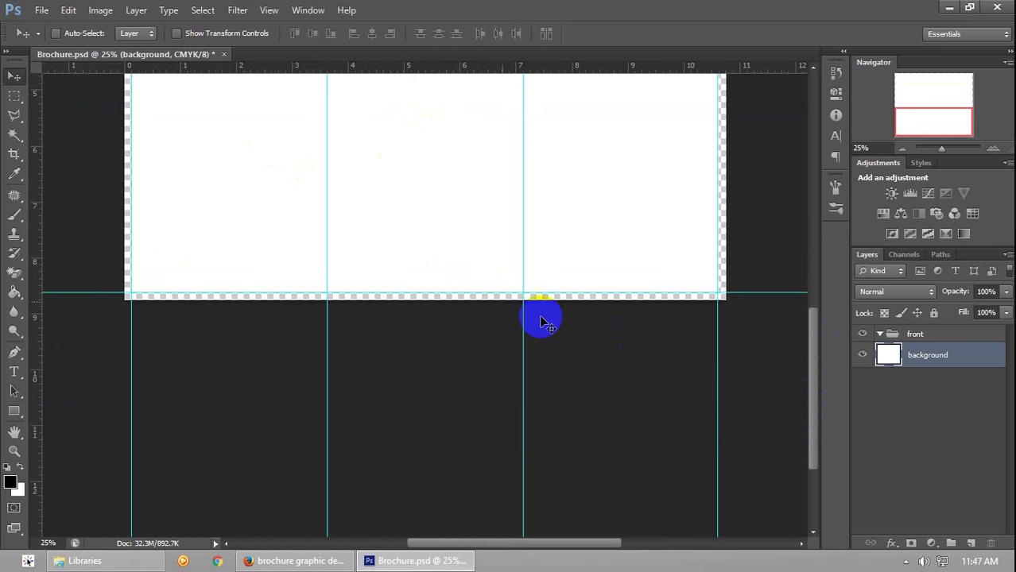
{"action": "scroll", "coordinate": [716, 338], "scroll_direction": "up", "scroll_amount": 1}
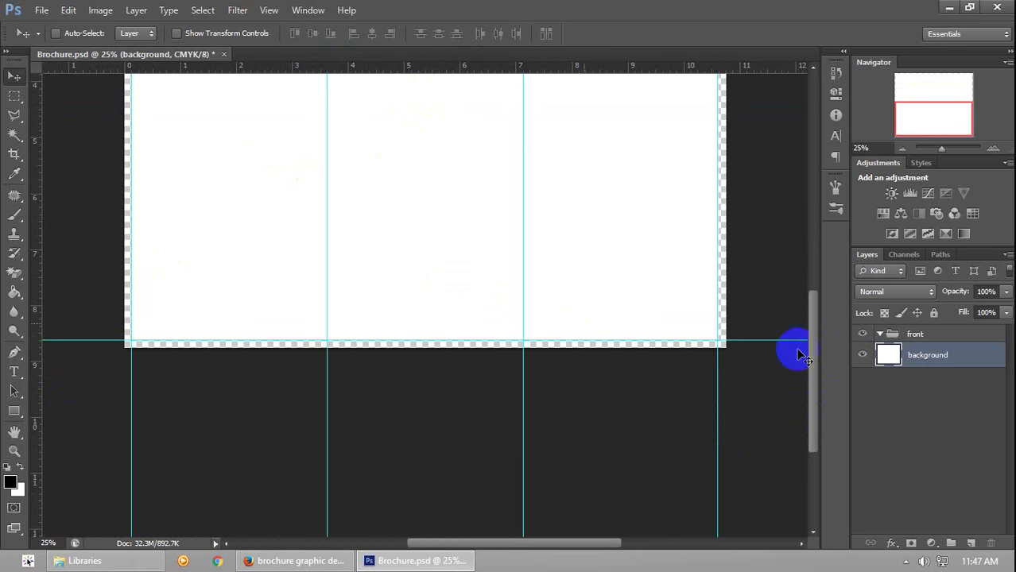
Add a new layer below the background layer and name it "bleed"
{"action": "left_click", "coordinate": [971, 543]}
{"action": "left_click_drag", "start_coordinate": [926, 356], "coordinate": [930, 388]}
{"action": "double_click", "coordinate": [923, 380]}
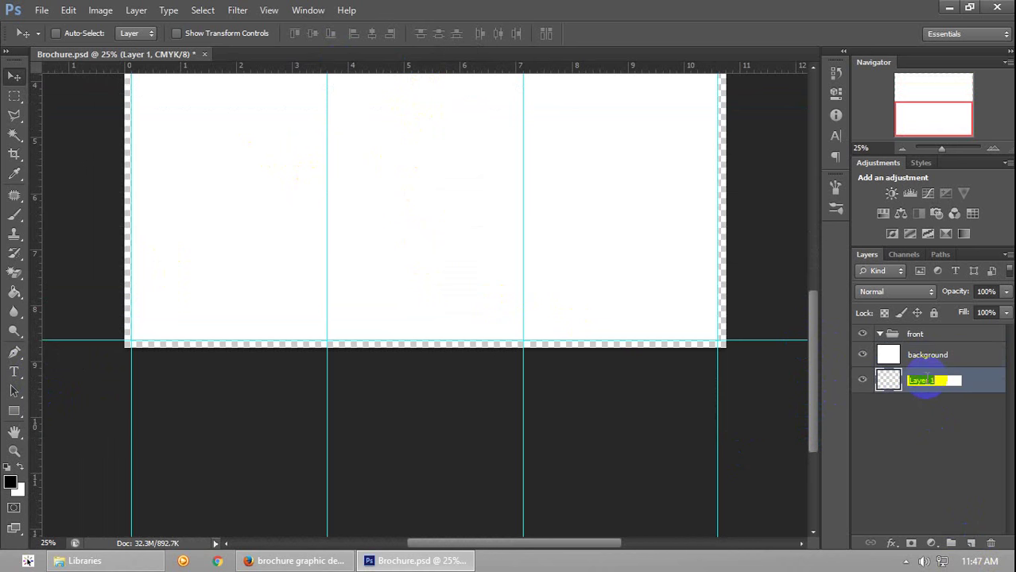
{"action": "key", "text": "Return"}
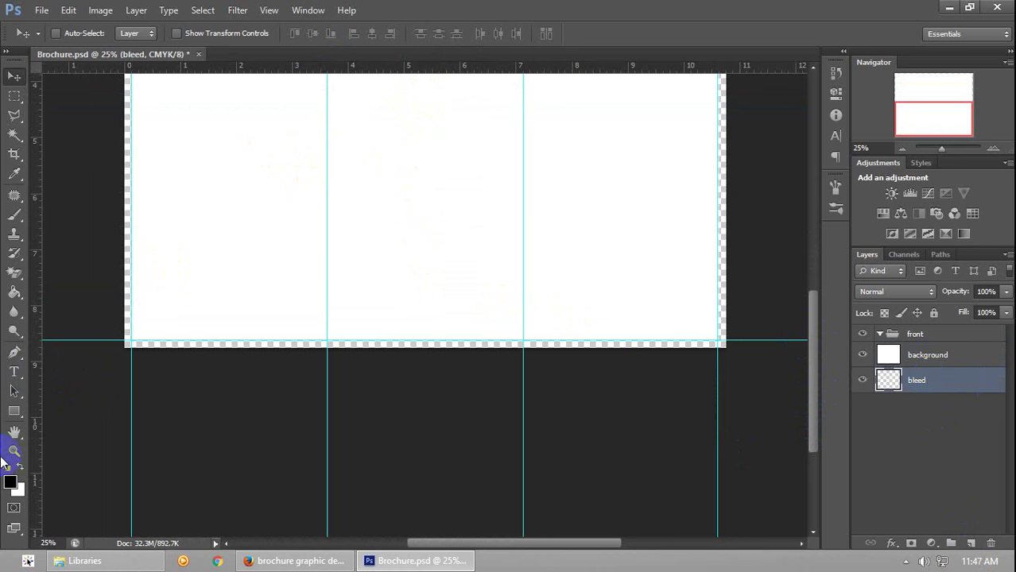
Set the foreground colour to white (ffffff) and fill the bleed layer with it
{"action": "left_click", "coordinate": [10, 484]}
{"action": "left_click", "coordinate": [226, 250]}
{"action": "left_click", "coordinate": [972, 301]}
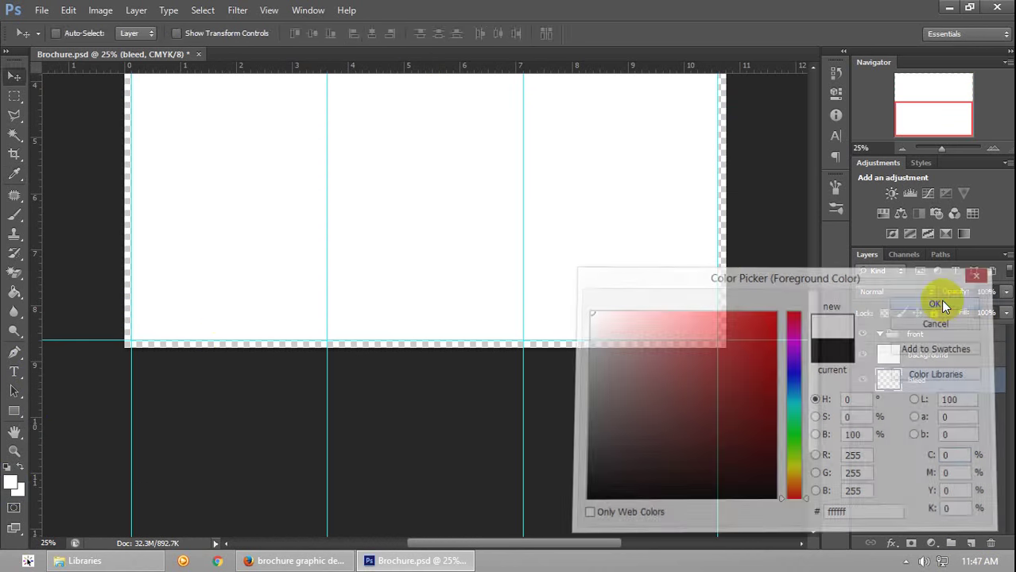
{"action": "key", "text": "g"}
{"action": "left_click", "coordinate": [171, 236]}
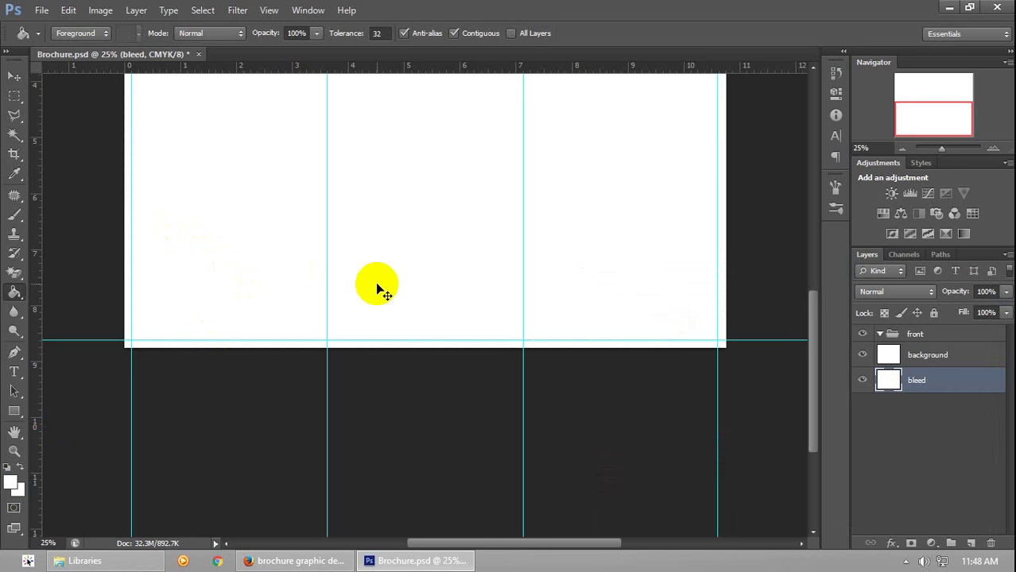
Examine the bleed margin around the whole page with the guides hidden and shown
{"action": "key", "text": "ctrl+semicolon"}
{"action": "key", "text": "ctrl+semicolon"}
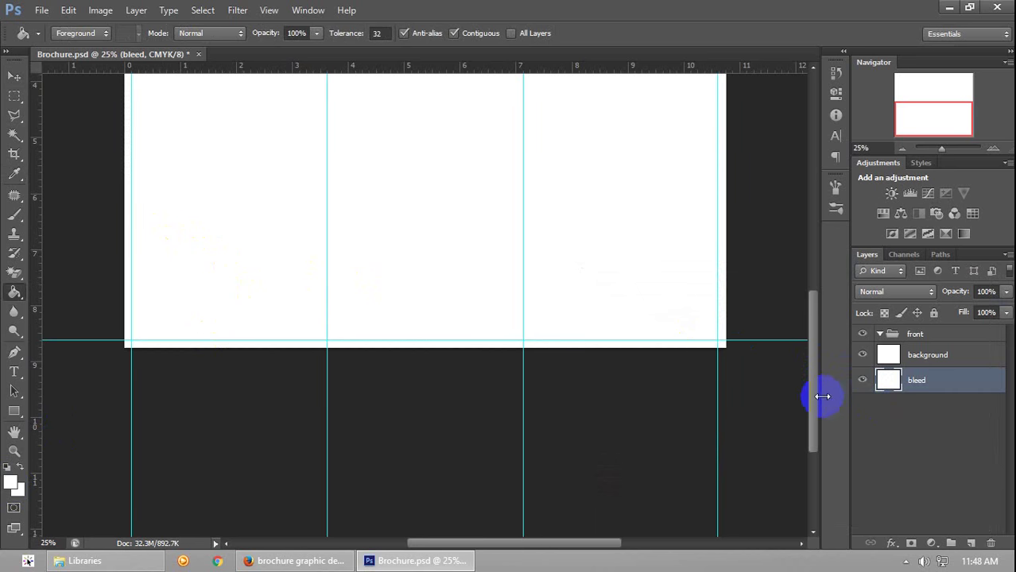
{"action": "left_click_drag", "start_coordinate": [816, 395], "coordinate": [821, 345]}
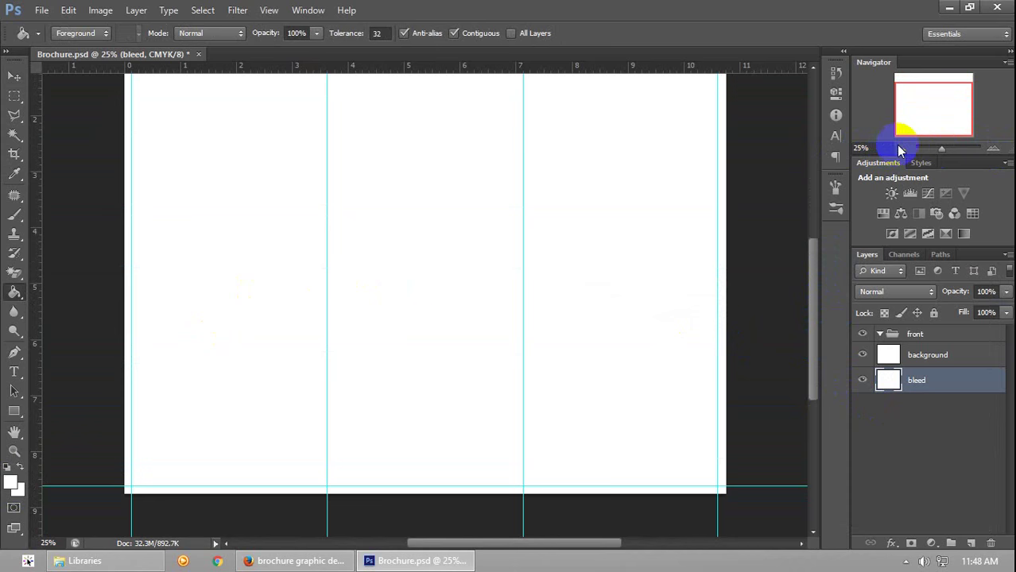
{"action": "left_click", "coordinate": [902, 148]}
{"action": "left_click", "coordinate": [915, 101]}
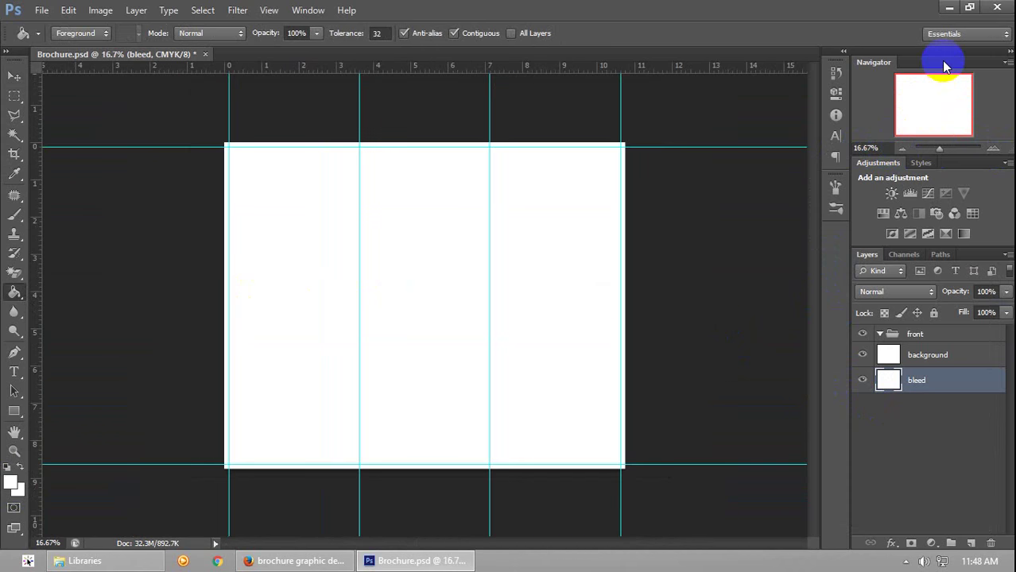
{"action": "key", "text": "ctrl+semicolon"}
{"action": "key", "text": "ctrl+semicolon"}
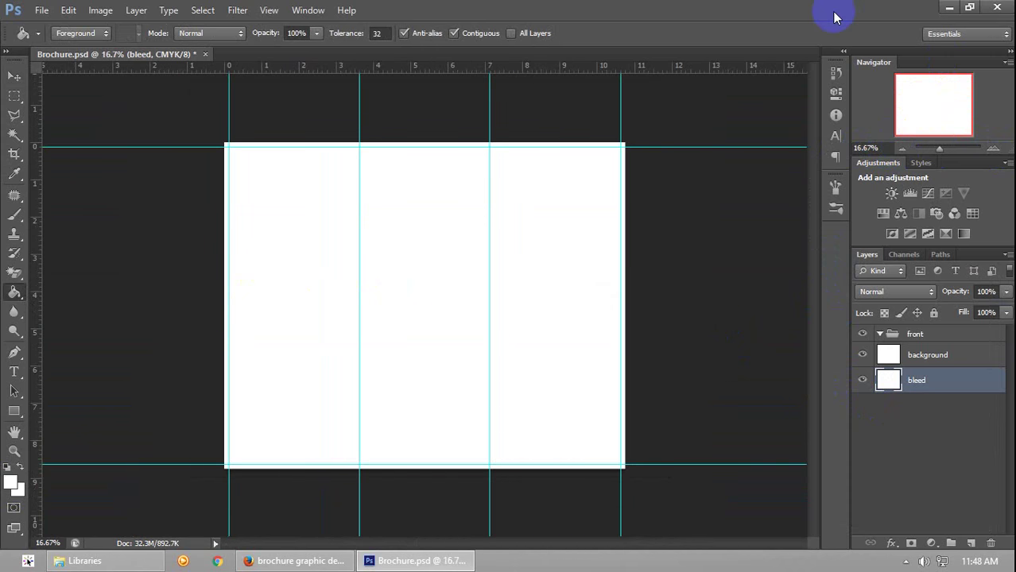
{"action": "key", "text": "ctrl+semicolon"}
{"action": "key", "text": "ctrl+semicolon"}
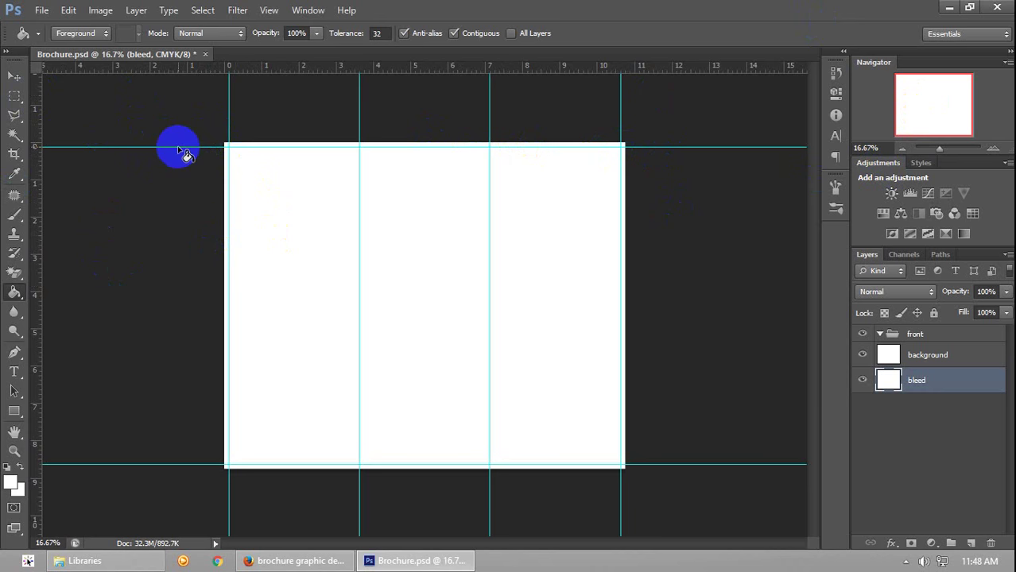
Delete the bleed layer beneath the background layer
{"action": "left_click", "coordinate": [996, 151]}
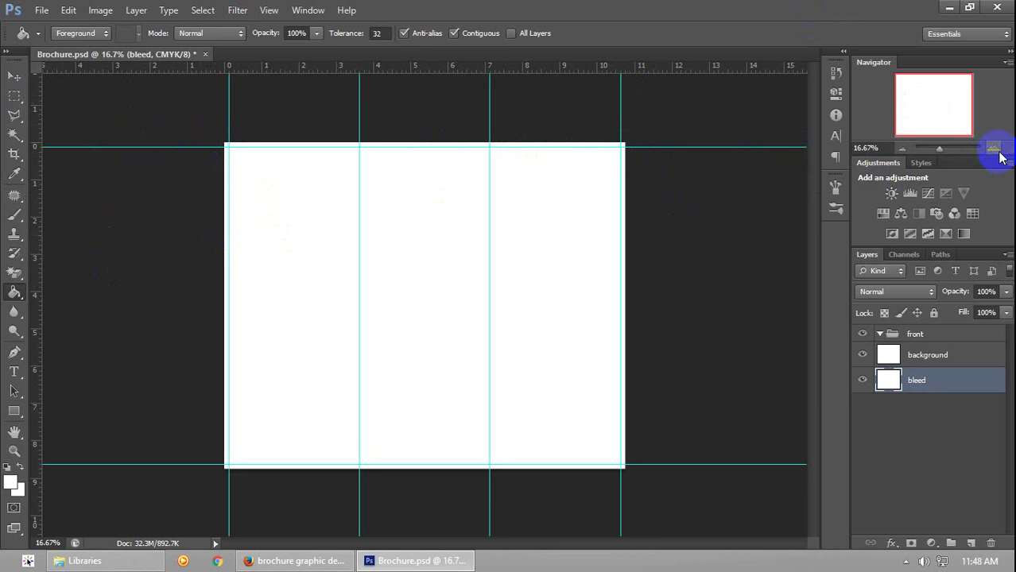
{"action": "left_click", "coordinate": [996, 151]}
{"action": "left_click_drag", "start_coordinate": [925, 113], "coordinate": [928, 120]}
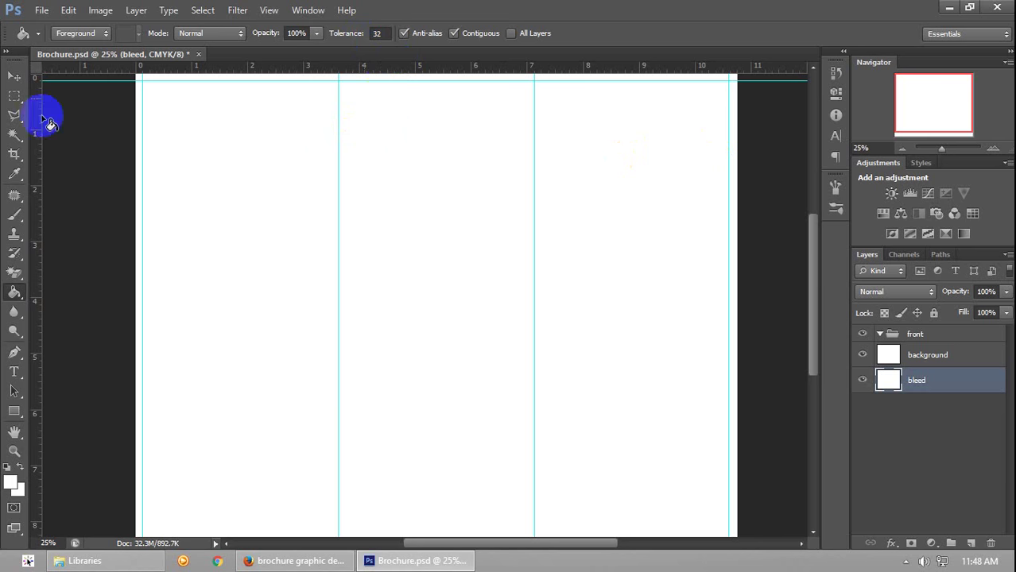
{"action": "scroll", "coordinate": [205, 102], "scroll_direction": "up", "scroll_amount": 2}
{"action": "scroll", "coordinate": [208, 111], "scroll_direction": "up", "scroll_amount": 2}
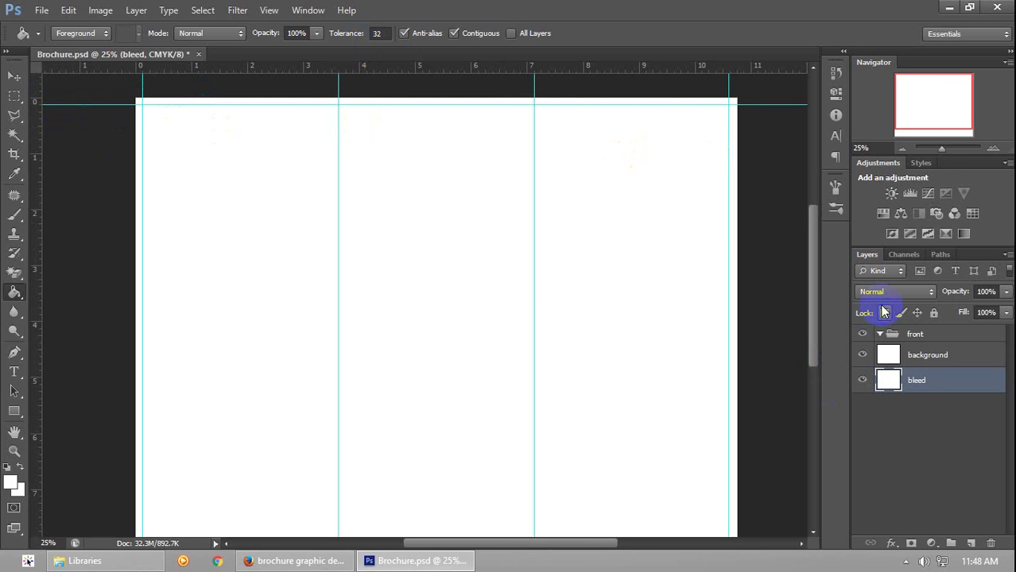
{"action": "key", "text": "Delete"}
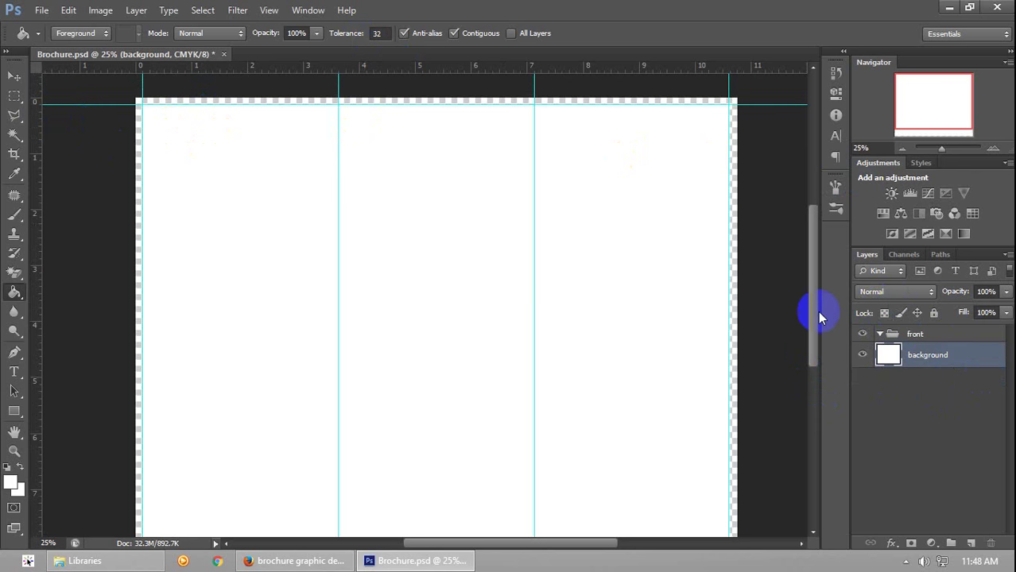
{"action": "left_click", "coordinate": [581, 199]}
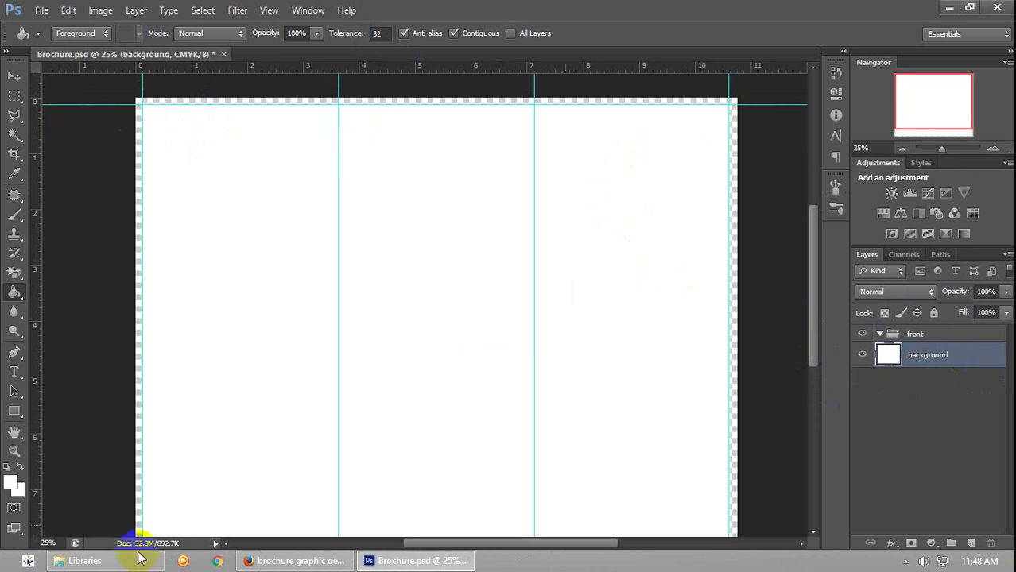
{"action": "left_click", "coordinate": [906, 561]}
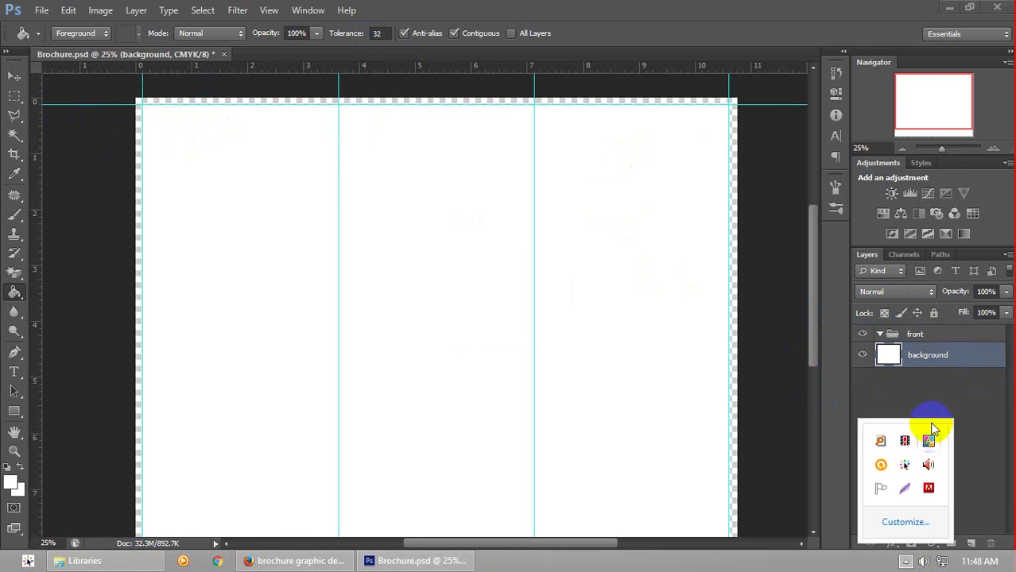
{"action": "left_click", "coordinate": [906, 465]}
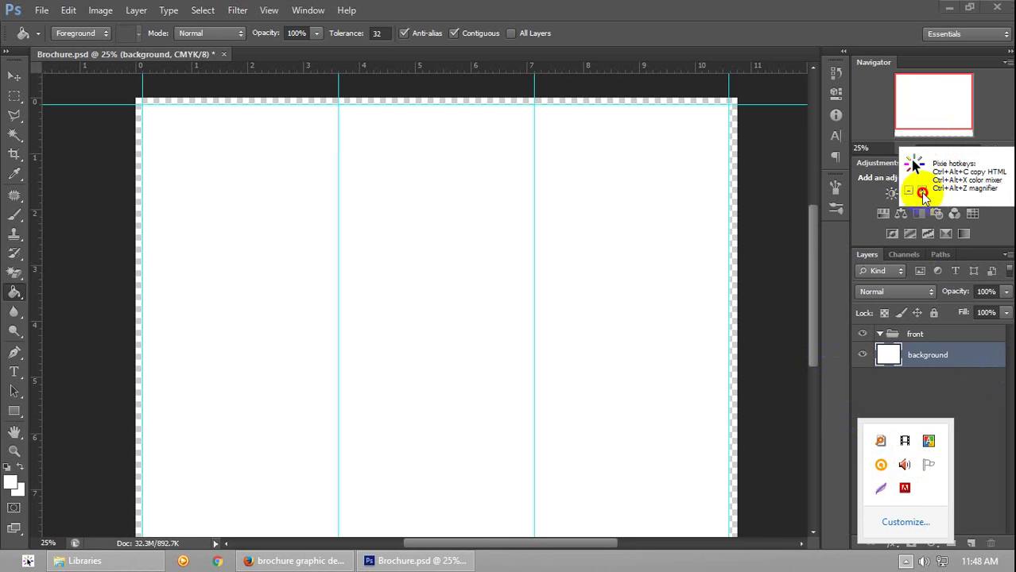
{"action": "left_click", "coordinate": [879, 350]}
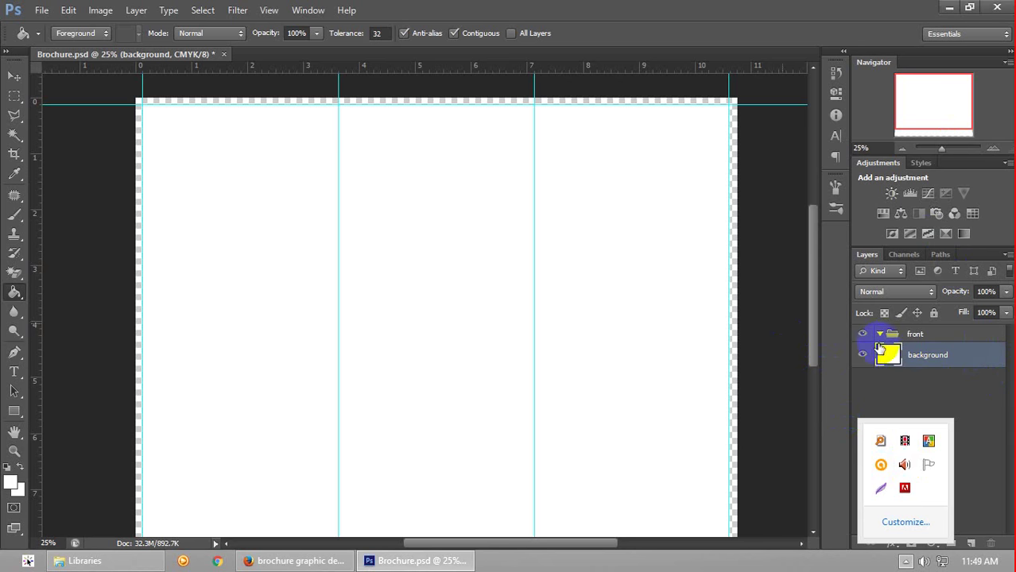
Close the brochure document without saving its changes
{"action": "left_click", "coordinate": [224, 54]}
{"action": "key", "text": "n"}
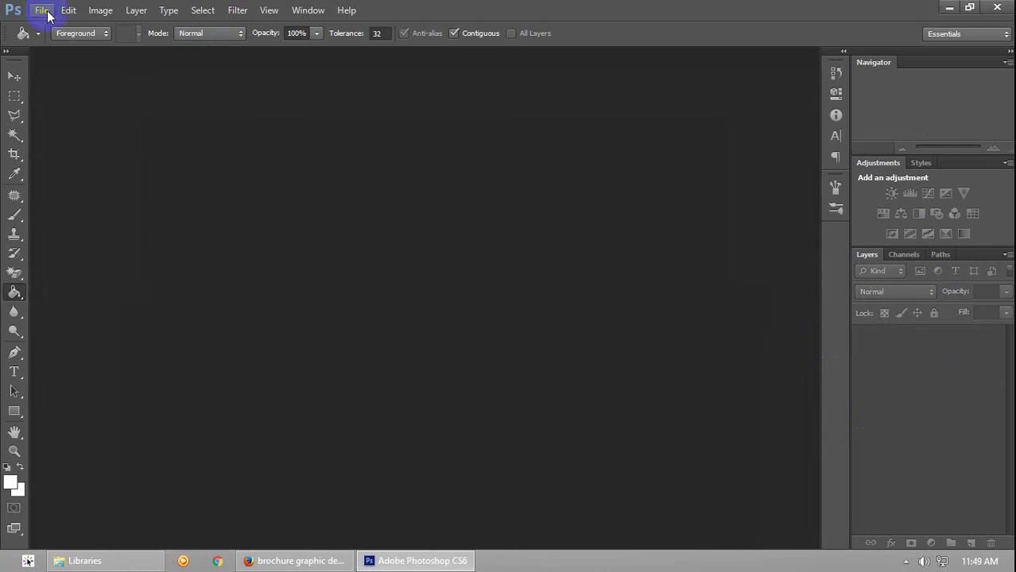
{"action": "left_click", "coordinate": [41, 10]}
{"action": "left_click", "coordinate": [49, 38]}
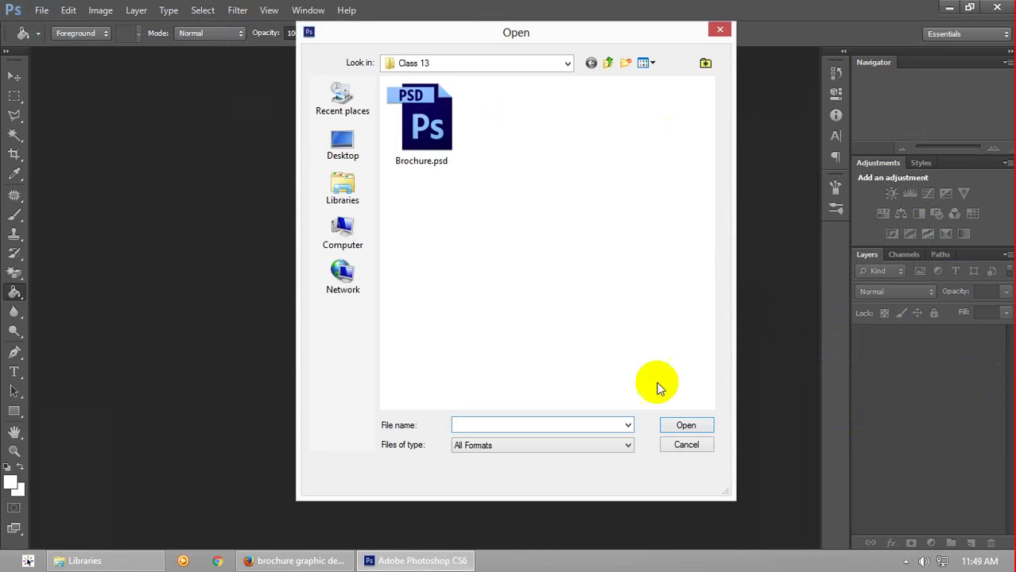
{"action": "left_click", "coordinate": [686, 444]}
Create a new CMYK document 10 inches wide and 8 inches high at 300 pixels/inch with a white background
{"action": "left_click", "coordinate": [41, 10]}
{"action": "left_click", "coordinate": [62, 29]}
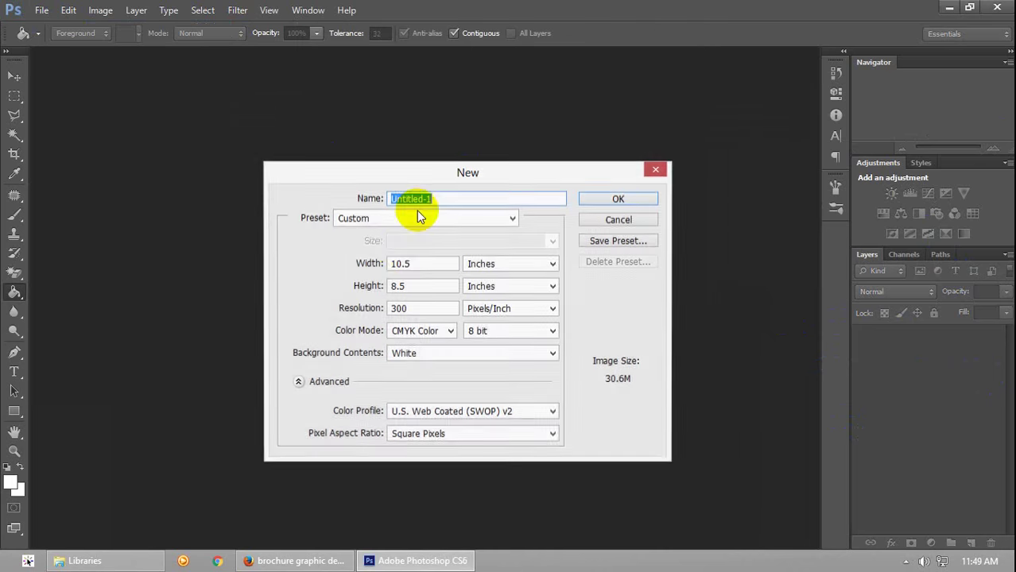
{"action": "left_click", "coordinate": [406, 264]}
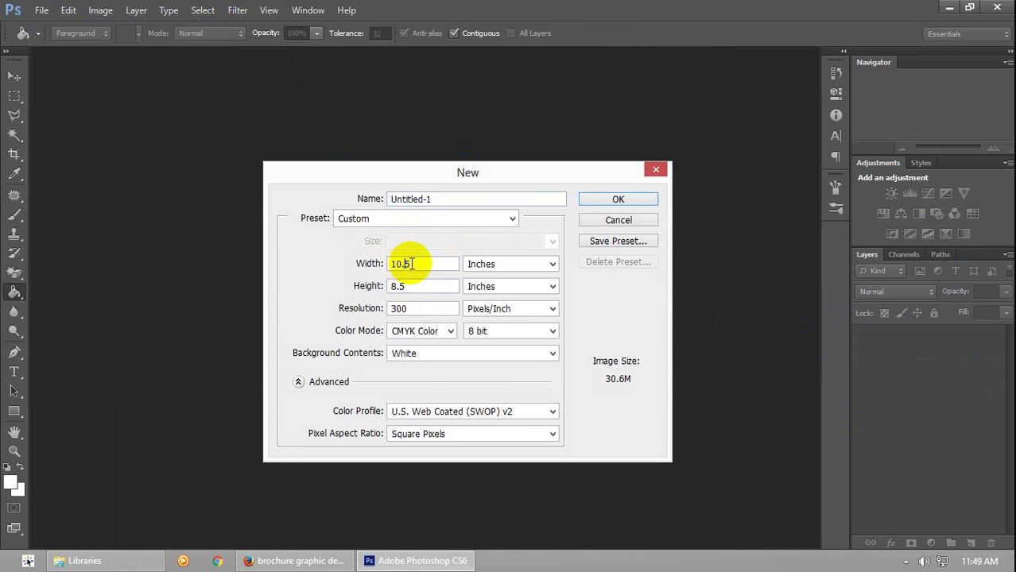
{"action": "left_click", "coordinate": [409, 264]}
{"action": "left_click", "coordinate": [410, 264]}
{"action": "key", "text": "BackSpace"}
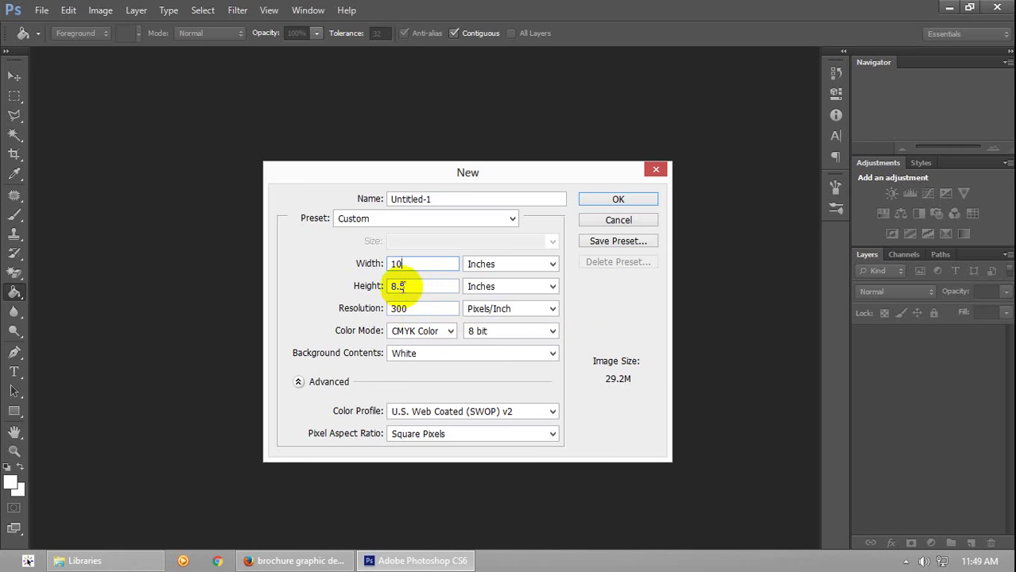
{"action": "double_click", "coordinate": [406, 289]}
{"action": "type", "text": "8"}
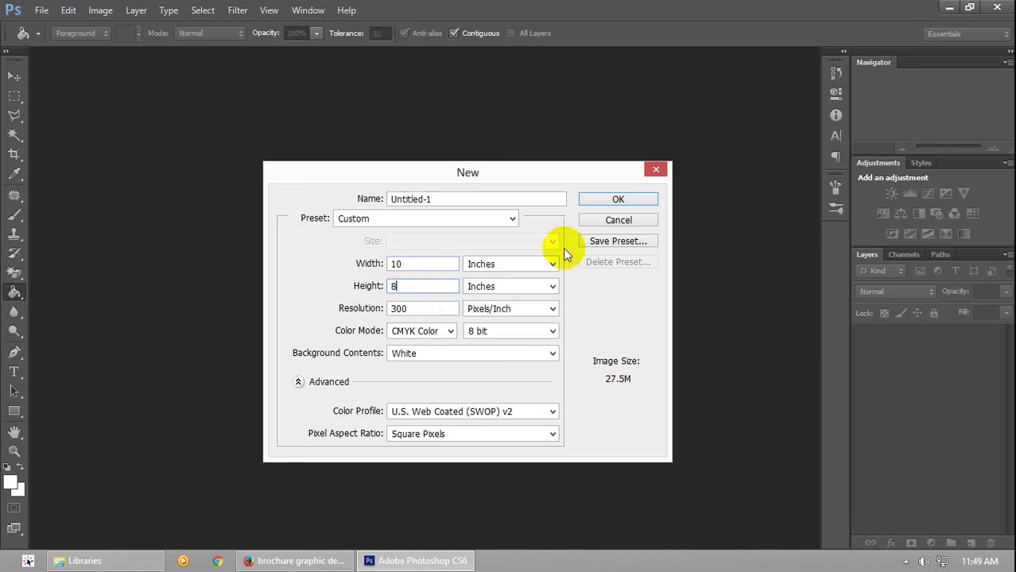
{"action": "left_click", "coordinate": [613, 200]}
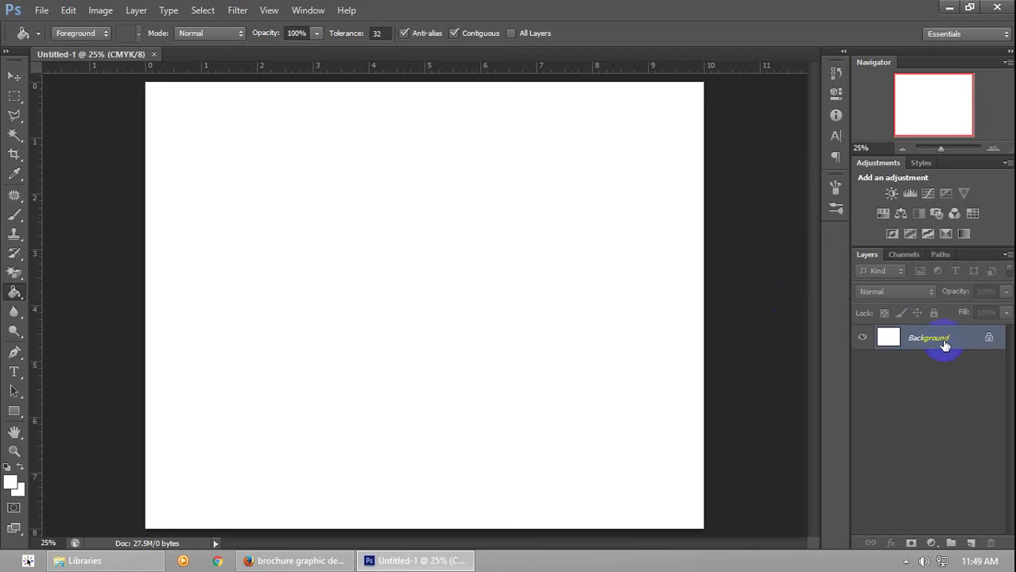
Try enlarging the canvas to 10.25 by 8.25 inches before any guides are placed, and undo the resize
{"action": "left_click", "coordinate": [100, 11]}
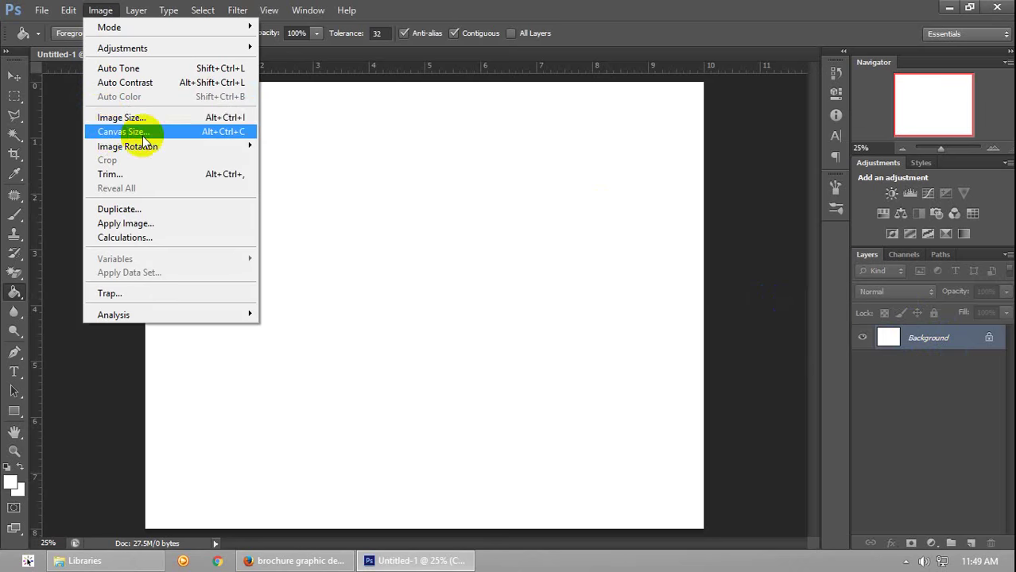
{"action": "left_click", "coordinate": [111, 132]}
{"action": "left_click", "coordinate": [463, 191]}
{"action": "type", "text": "."}
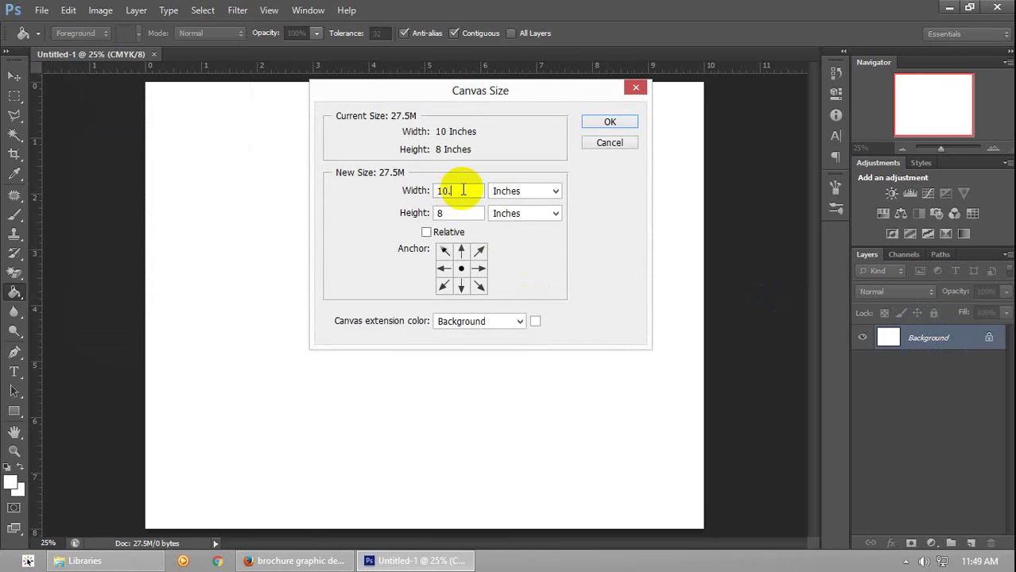
{"action": "type", "text": "25"}
{"action": "left_click", "coordinate": [464, 212]}
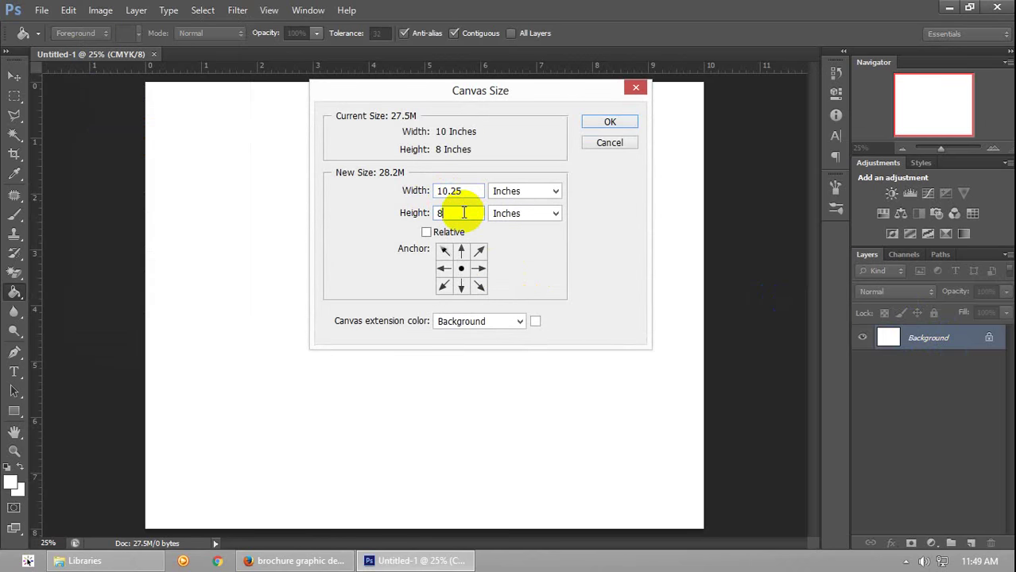
{"action": "type", "text": ".25"}
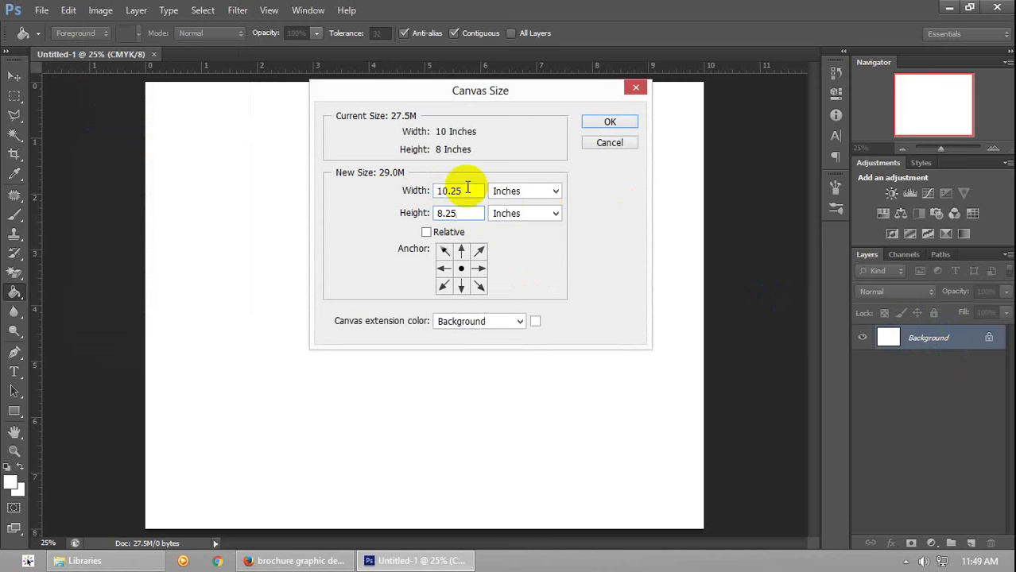
{"action": "left_click", "coordinate": [621, 124]}
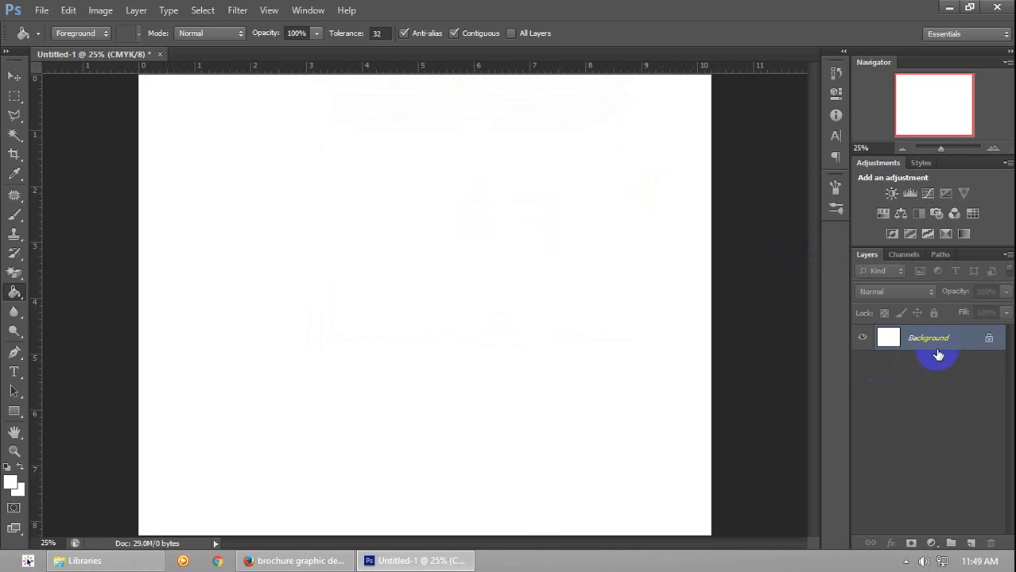
{"action": "key", "text": "ctrl+z"}
Place trim guides along all four edges of the 10 by 8 inch page
{"action": "left_click_drag", "start_coordinate": [38, 277], "coordinate": [145, 290]}
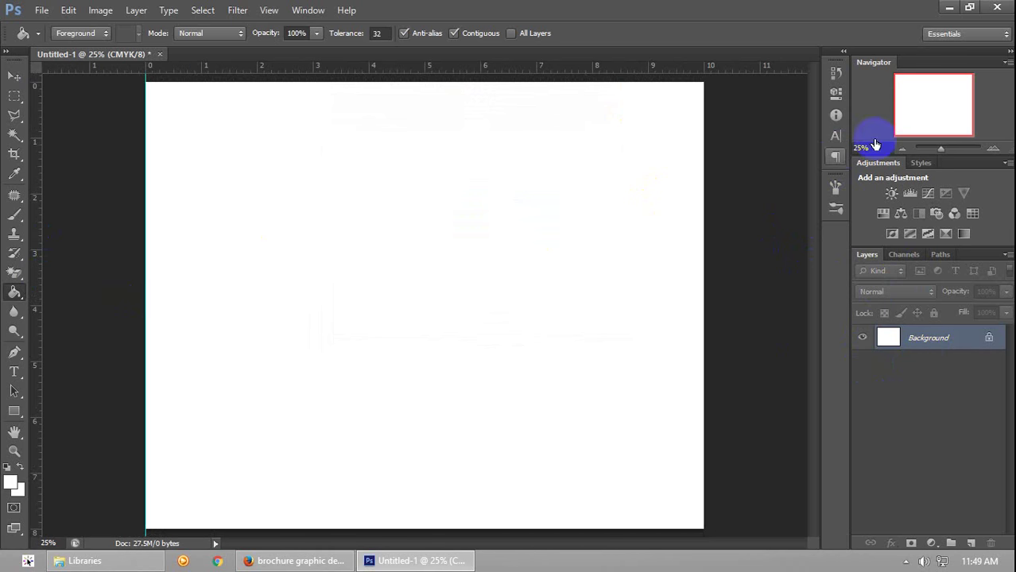
{"action": "left_click_drag", "start_coordinate": [322, 72], "coordinate": [322, 82]}
{"action": "left_click_drag", "start_coordinate": [71, 468], "coordinate": [706, 469]}
{"action": "left_click_drag", "start_coordinate": [426, 71], "coordinate": [438, 530]}
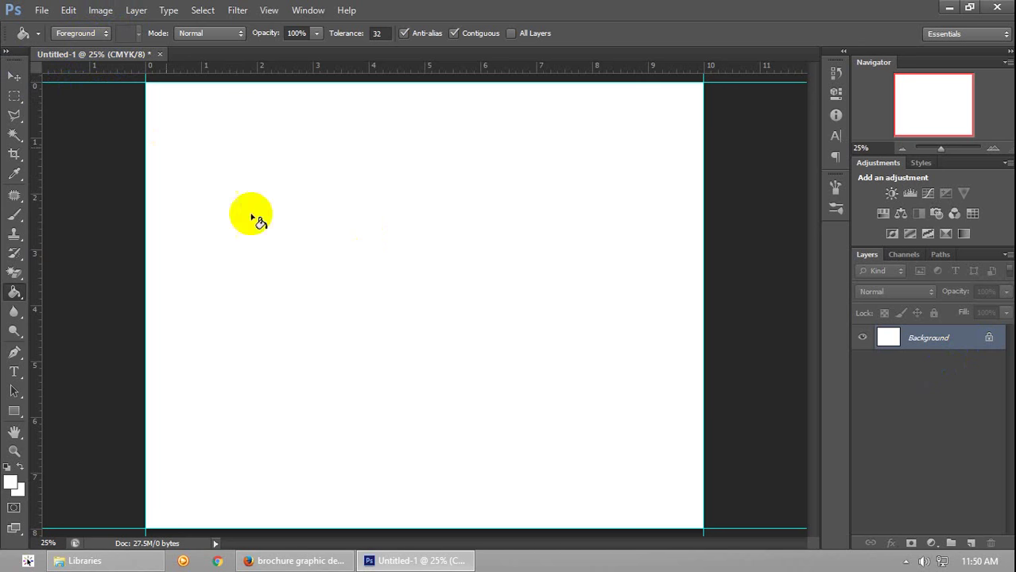
Enlarge the canvas to 10.25 by 8.25 inches around its centre to add a bleed outside the trim guides
{"action": "left_click", "coordinate": [101, 10]}
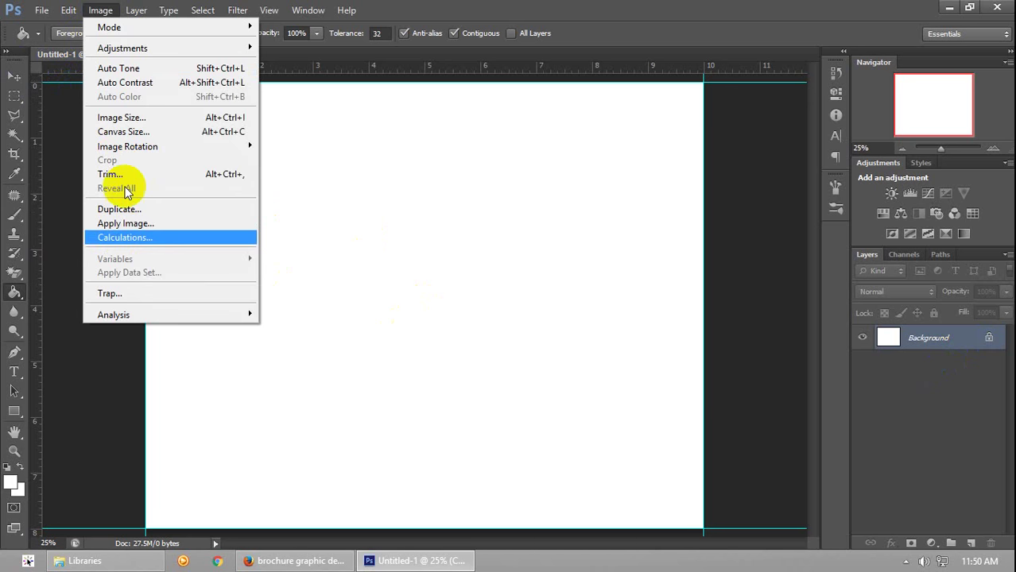
{"action": "left_click", "coordinate": [131, 132]}
{"action": "left_click", "coordinate": [466, 190]}
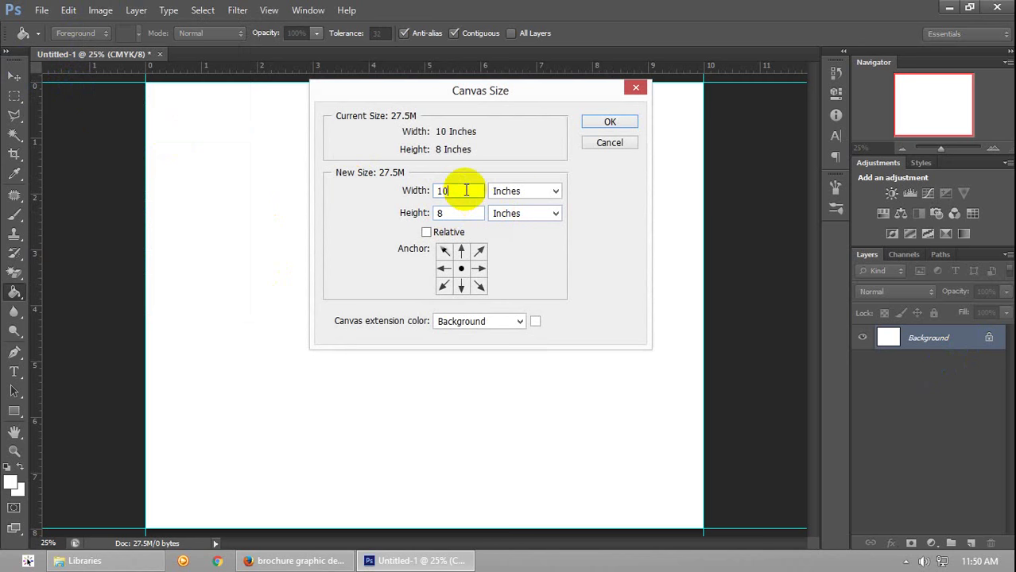
{"action": "type", "text": "."}
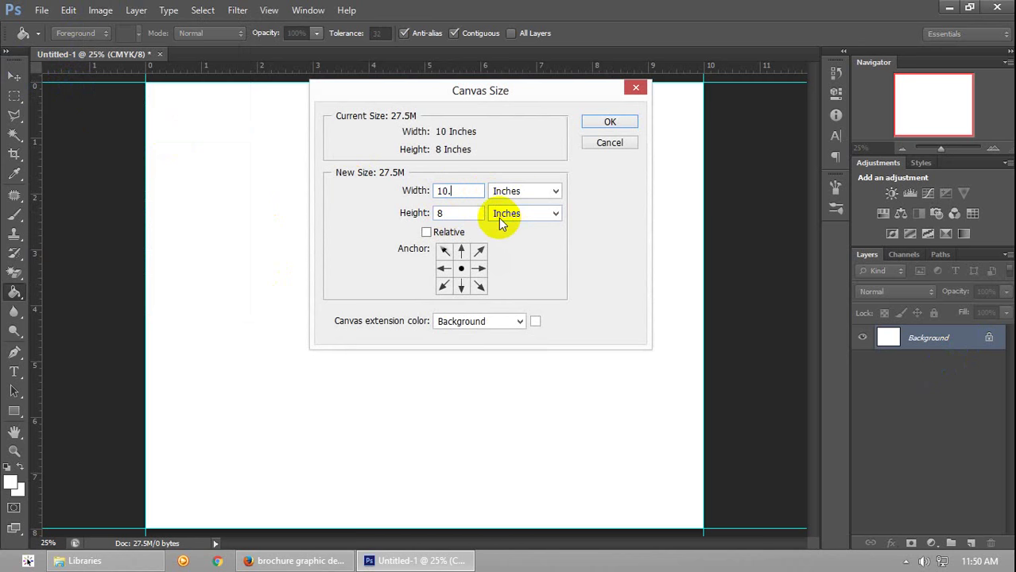
{"action": "type", "text": "25"}
{"action": "key", "text": "Tab"}
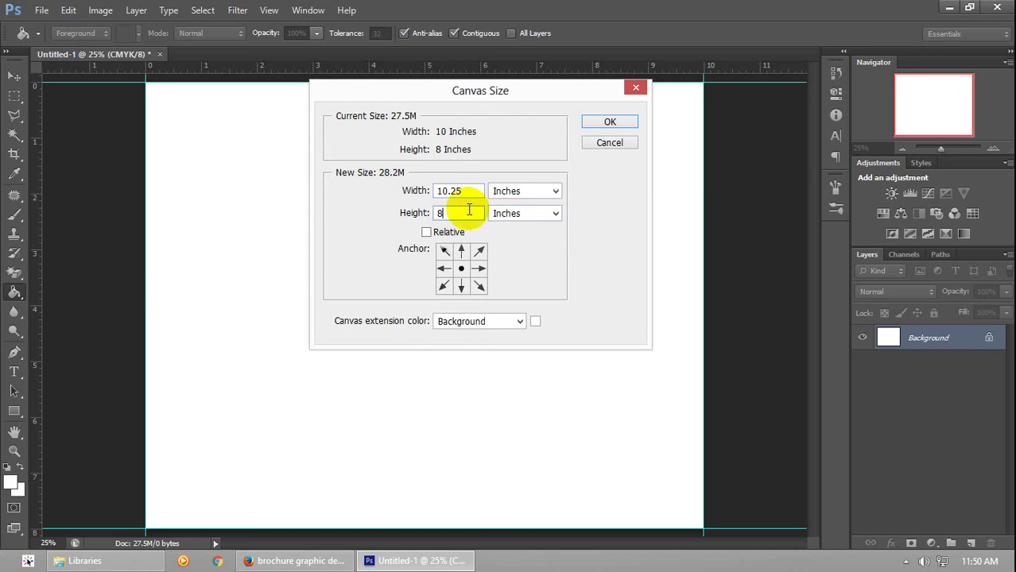
{"action": "type", "text": "8.25"}
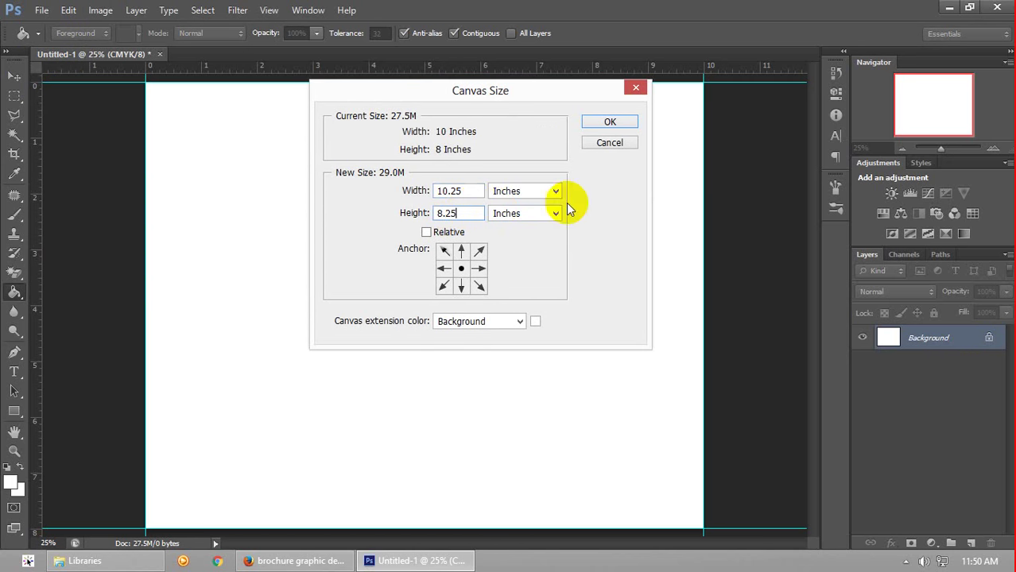
{"action": "left_click", "coordinate": [612, 122]}
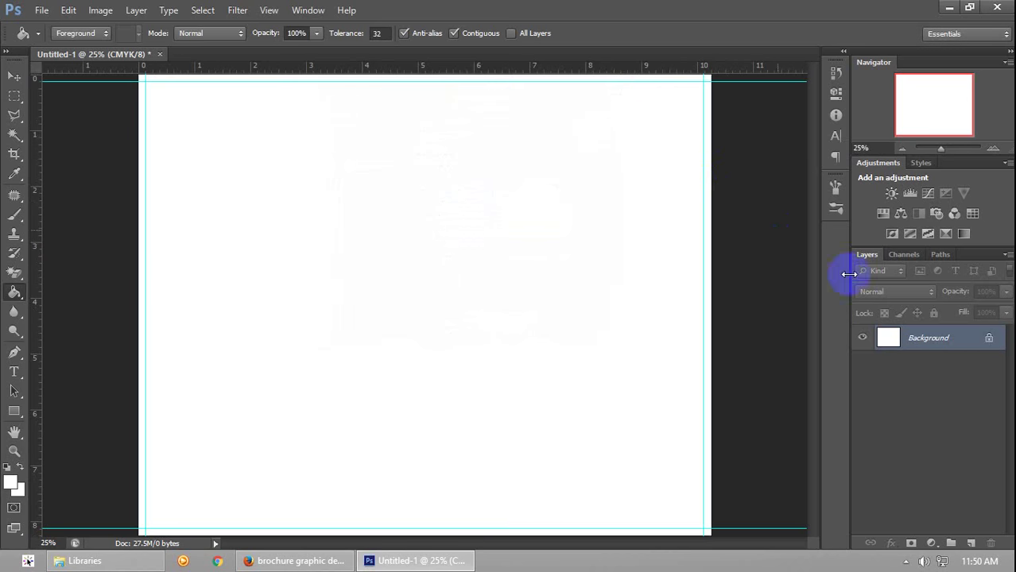
Examine the bleed margin between the trim guides and the canvas edges at several magnifications
{"action": "left_click", "coordinate": [902, 148]}
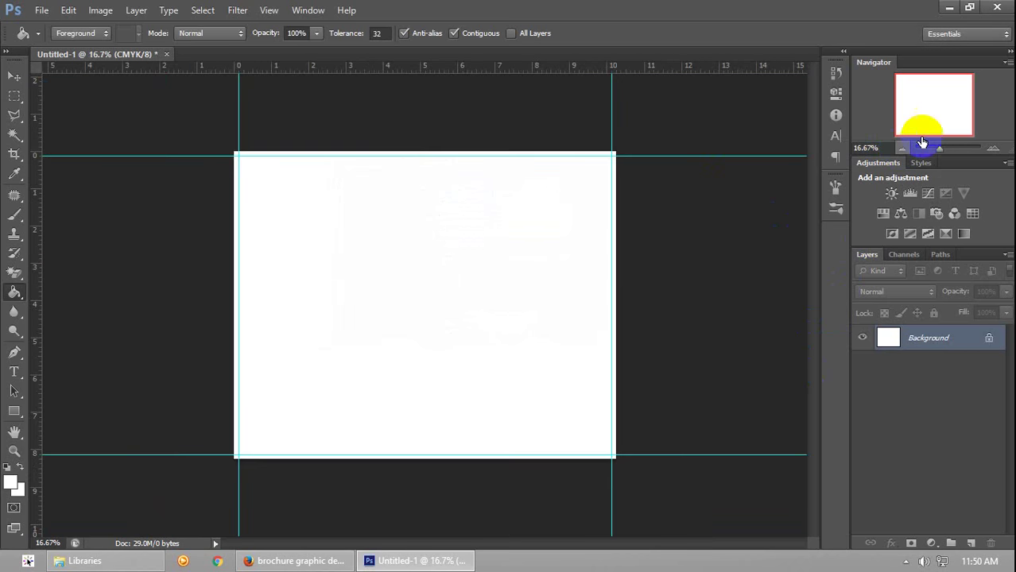
{"action": "left_click", "coordinate": [991, 148]}
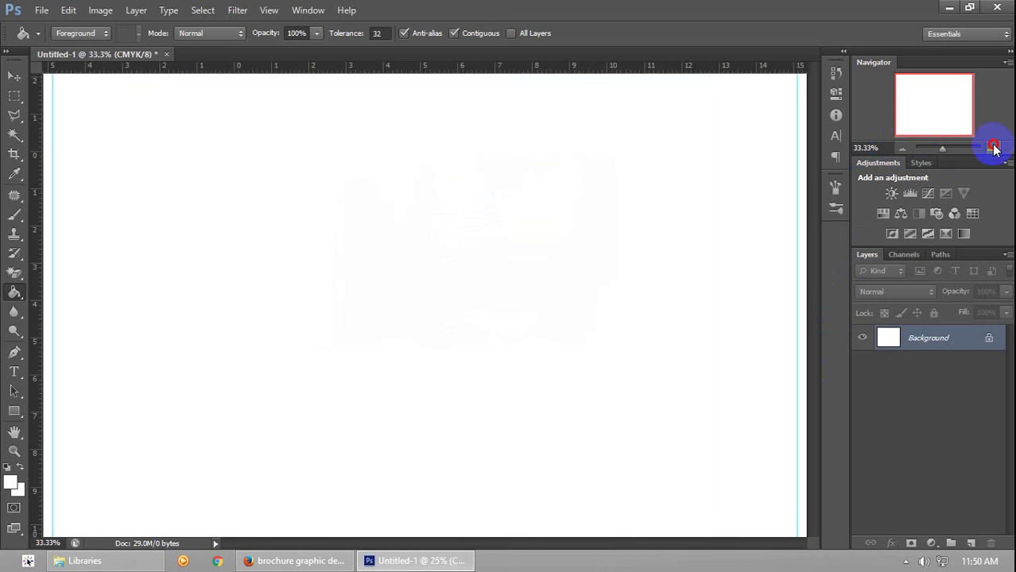
{"action": "left_click", "coordinate": [992, 148]}
{"action": "left_click", "coordinate": [992, 148]}
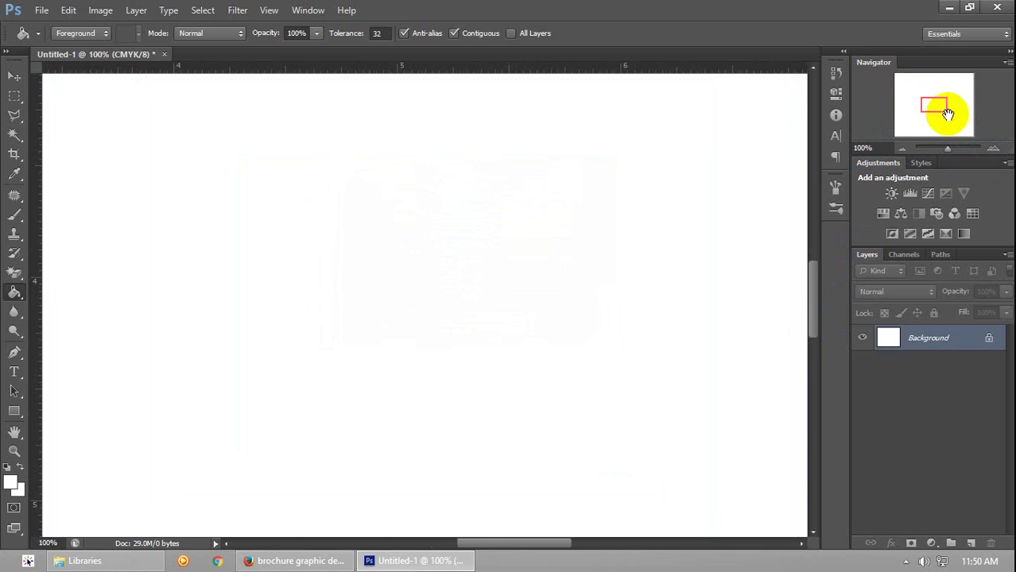
{"action": "left_click_drag", "start_coordinate": [930, 107], "coordinate": [976, 274]}
{"action": "left_click", "coordinate": [901, 149]}
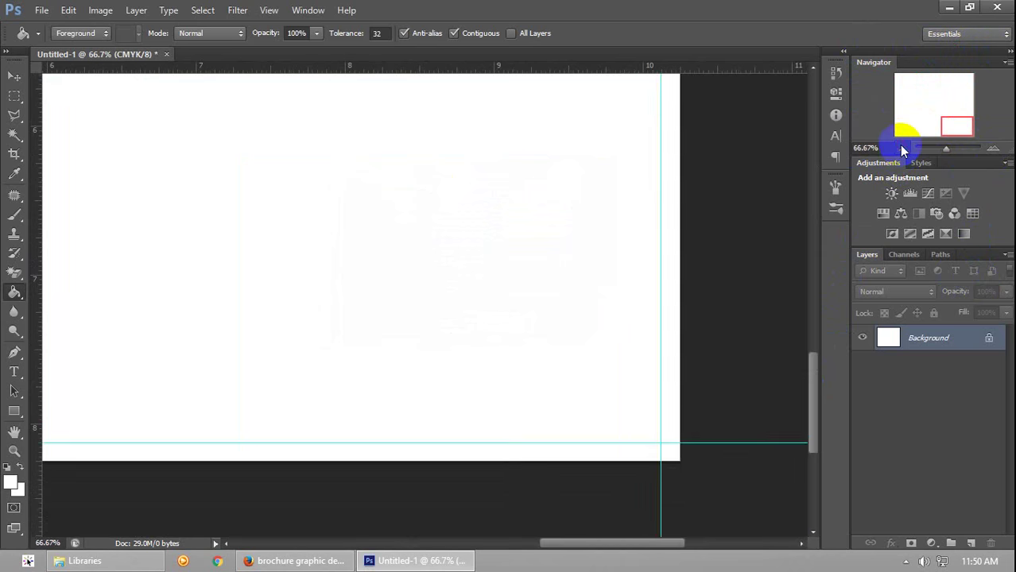
{"action": "left_click", "coordinate": [900, 149]}
{"action": "left_click_drag", "start_coordinate": [960, 127], "coordinate": [907, 77]}
{"action": "left_click", "coordinate": [900, 148]}
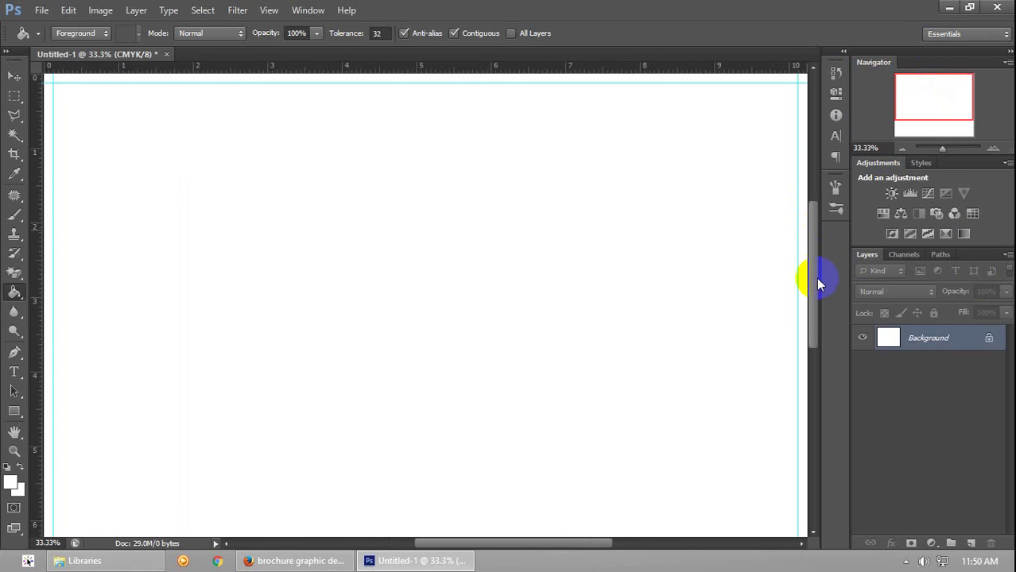
{"action": "left_click_drag", "start_coordinate": [814, 280], "coordinate": [812, 380]}
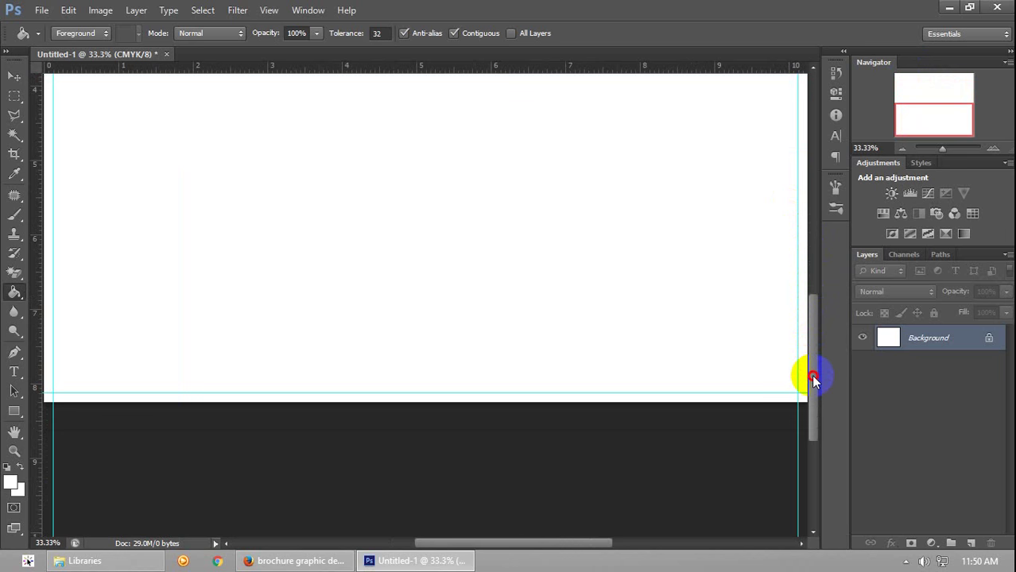
{"action": "left_click", "coordinate": [903, 148]}
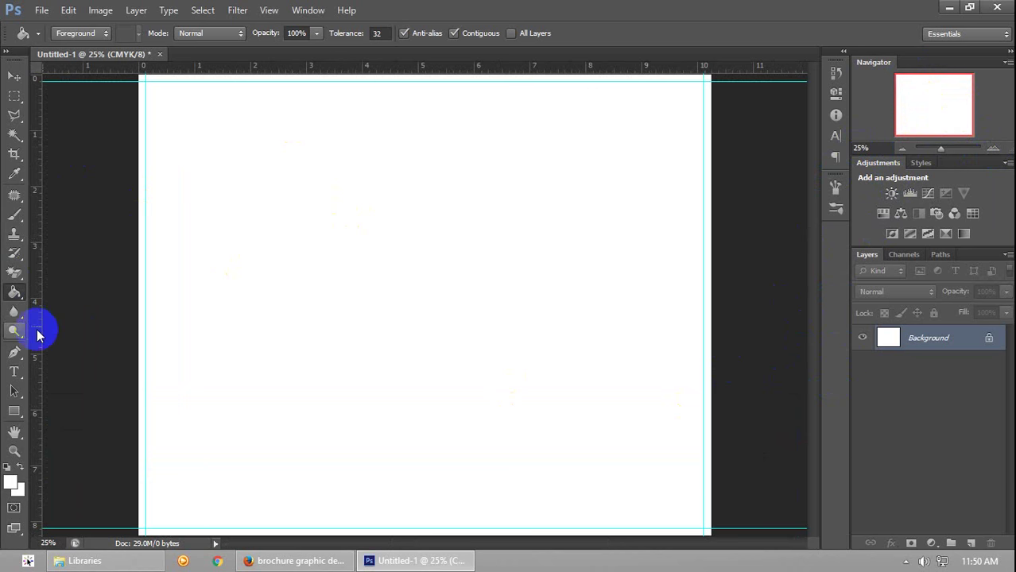
Add two vertical fold guides dividing the page into three panels, adjusted to about 3.4 and 6.9 inches on the ruler
{"action": "left_click_drag", "start_coordinate": [37, 352], "coordinate": [334, 375]}
{"action": "left_click_drag", "start_coordinate": [35, 374], "coordinate": [529, 428]}
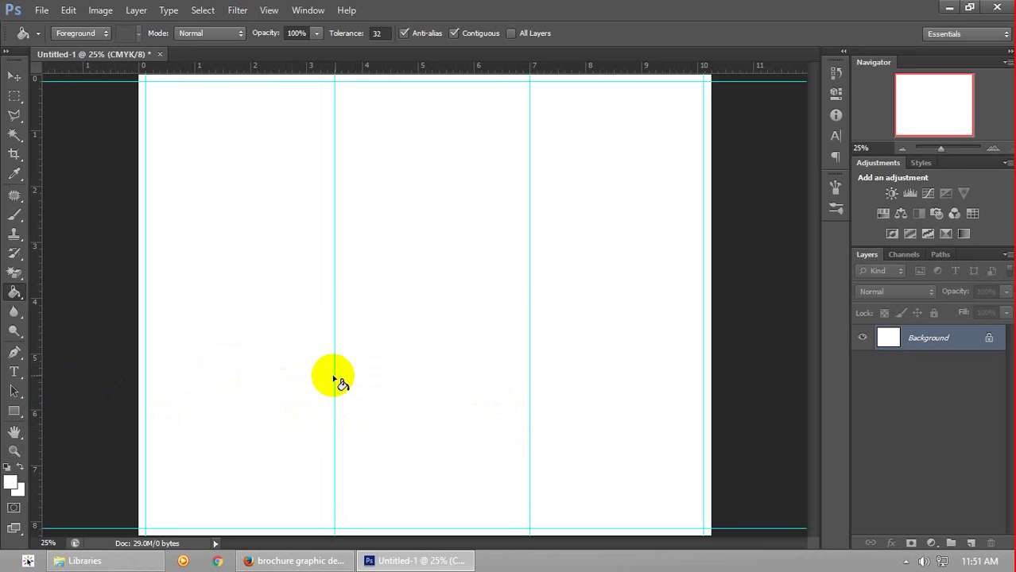
{"action": "left_click", "coordinate": [14, 76]}
{"action": "left_click_drag", "start_coordinate": [333, 324], "coordinate": [327, 324]}
{"action": "left_click_drag", "start_coordinate": [525, 367], "coordinate": [523, 362]}
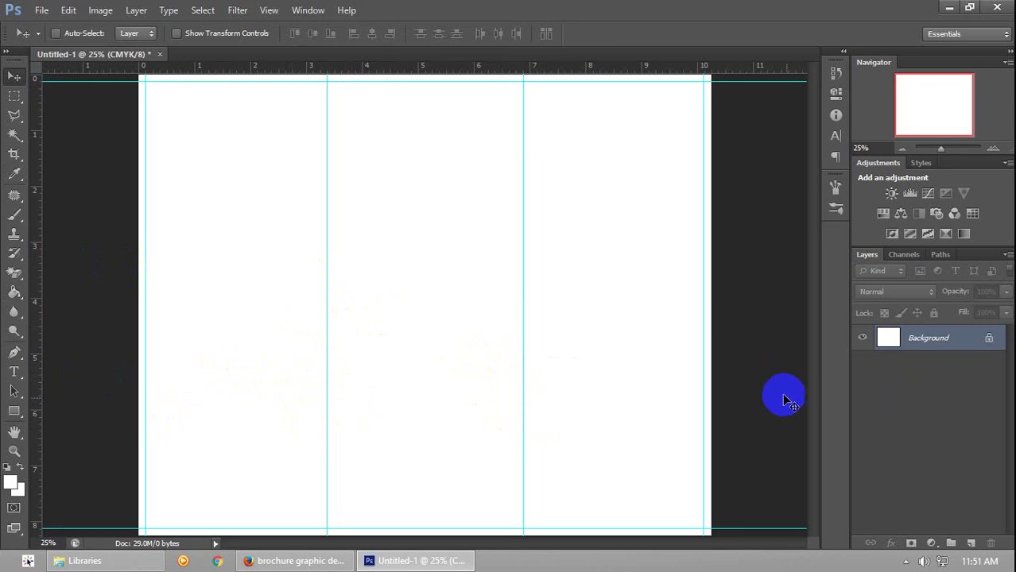
Compare the page with its trim and fold guides hidden and shown
{"action": "key", "text": "ctrl+semicolon"}
{"action": "key", "text": "ctrl+semicolon"}
{"action": "key", "text": "ctrl+semicolon"}
{"action": "key", "text": "ctrl+semicolon"}
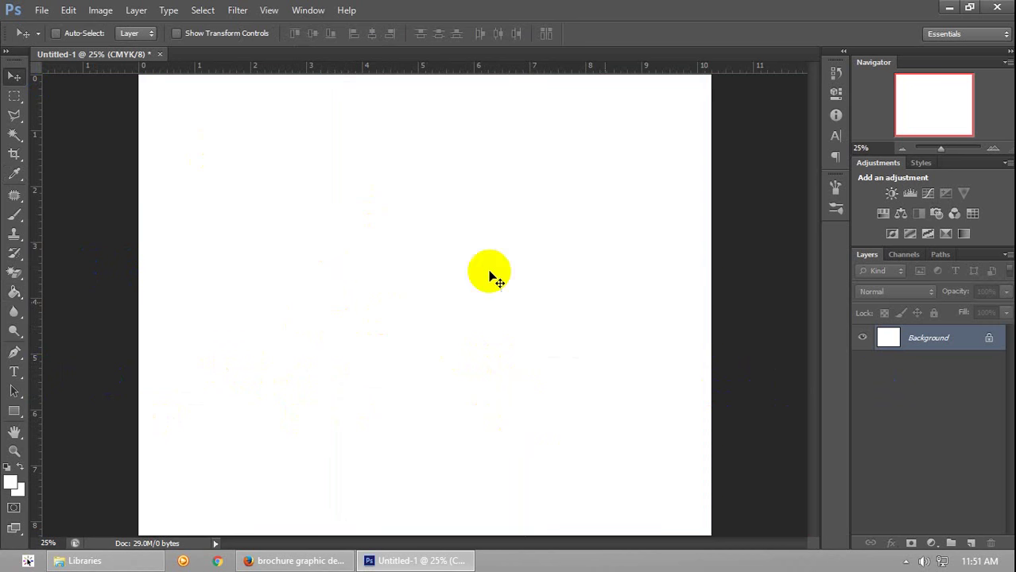
Add a new layer named "front bg" above the background and put it in a layer group named "front"
{"action": "left_click", "coordinate": [971, 543]}
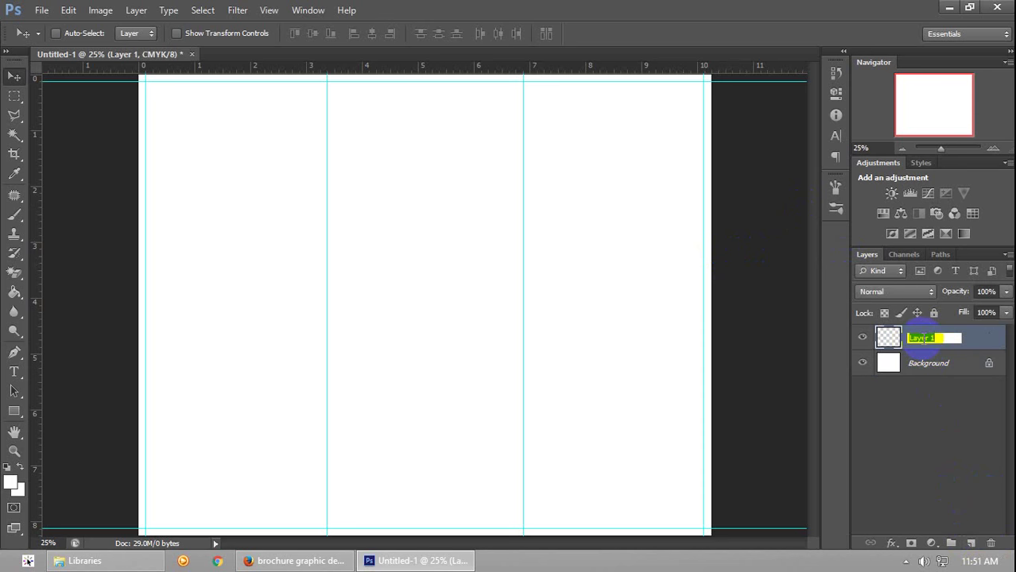
{"action": "left_click", "coordinate": [922, 338]}
{"action": "type", "text": "front bg"}
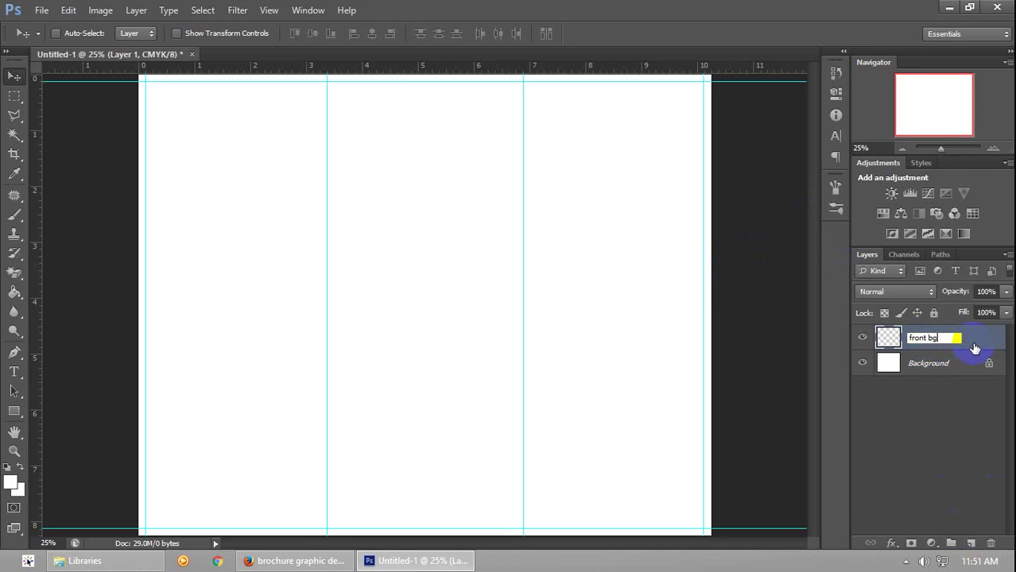
{"action": "key", "text": "Return"}
{"action": "key", "text": "ctrl+g"}
{"action": "double_click", "coordinate": [919, 335]}
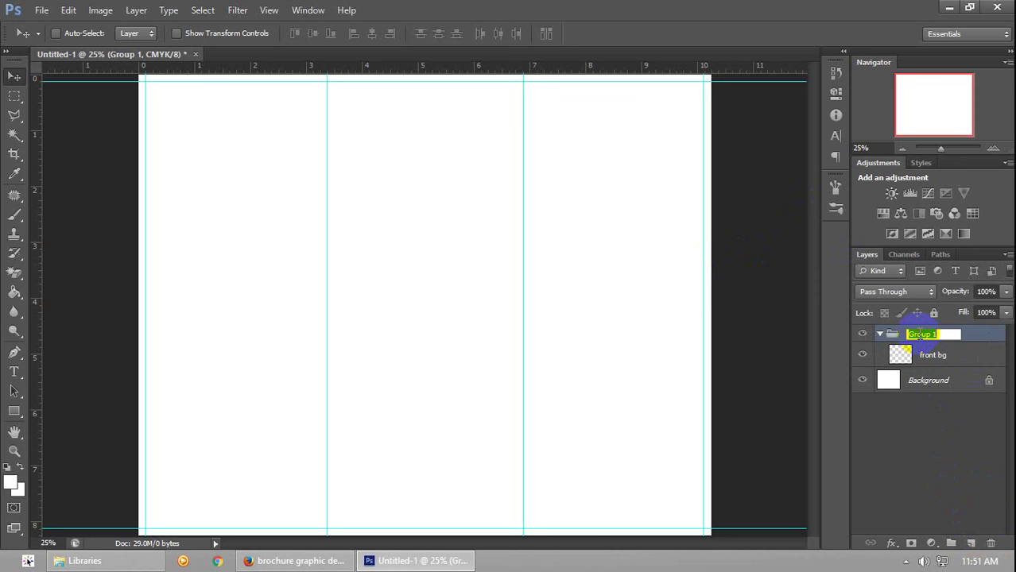
{"action": "type", "text": "front"}
{"action": "key", "text": "Return"}
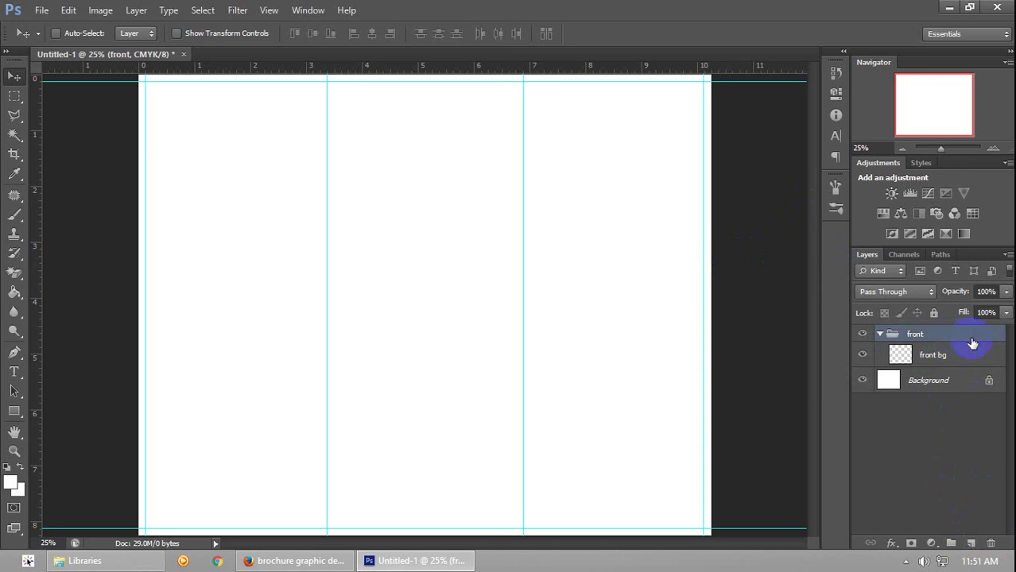
With the front bg layer active, make a rectangular selection of the brochure's right-hand panel including its bleed
{"action": "left_click", "coordinate": [945, 361]}
{"action": "left_click", "coordinate": [15, 95]}
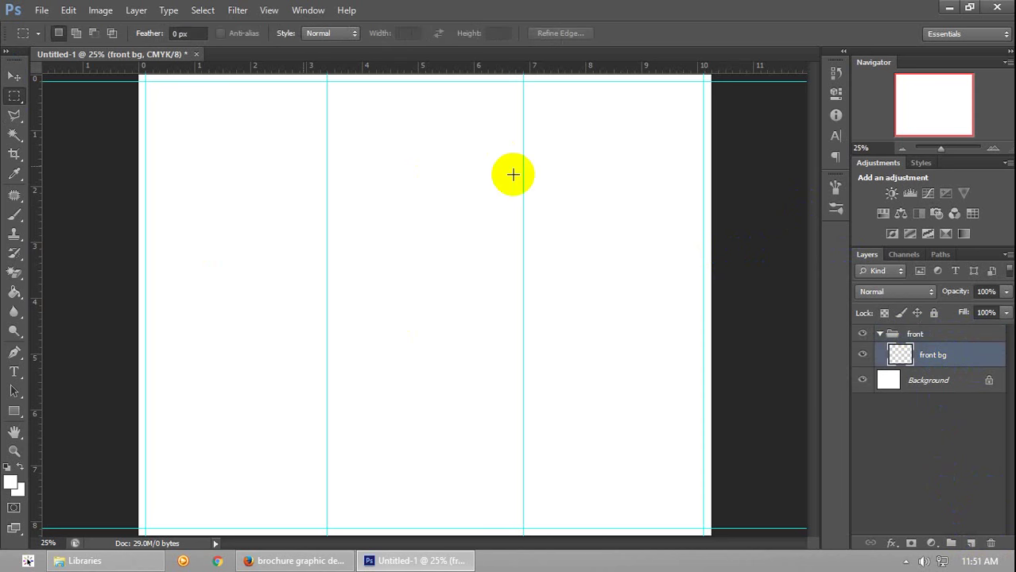
{"action": "left_click", "coordinate": [522, 73]}
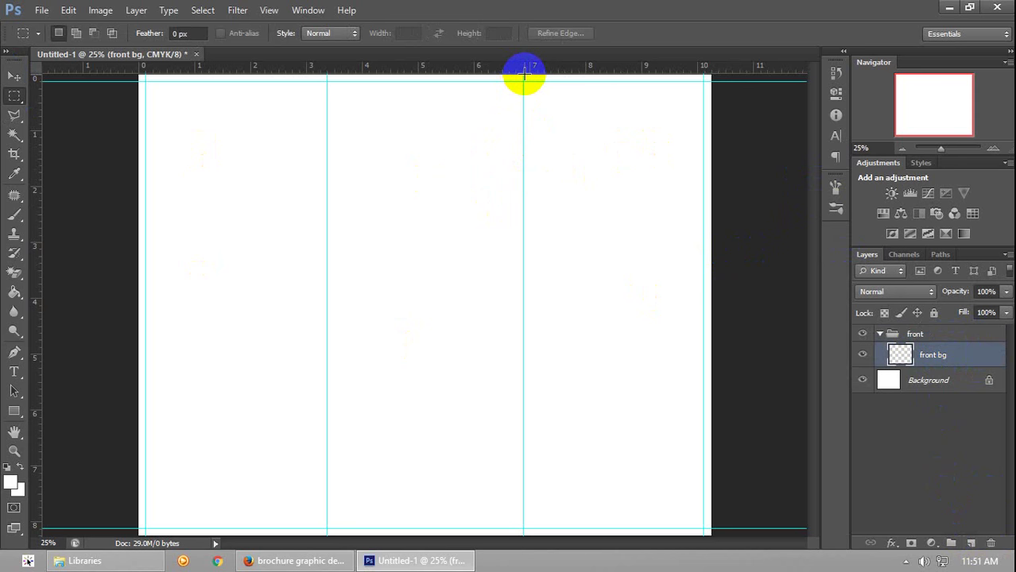
{"action": "left_click", "coordinate": [523, 73]}
{"action": "left_click_drag", "start_coordinate": [676, 470], "coordinate": [704, 529]}
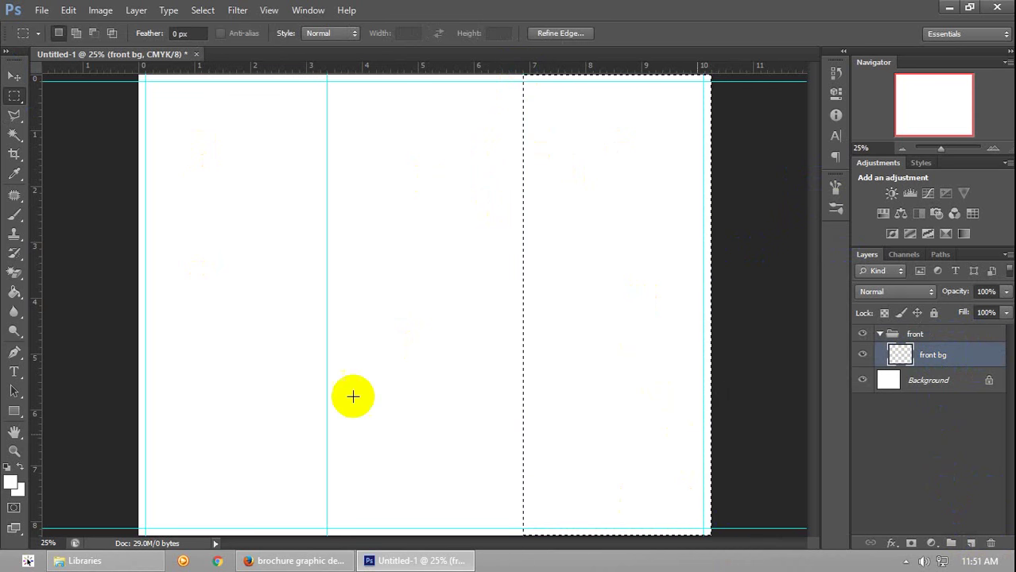
Fill the selected front panel with very light grey #f8f8f8 on the front bg layer, clear the selection and hide the guides
{"action": "left_click", "coordinate": [10, 482]}
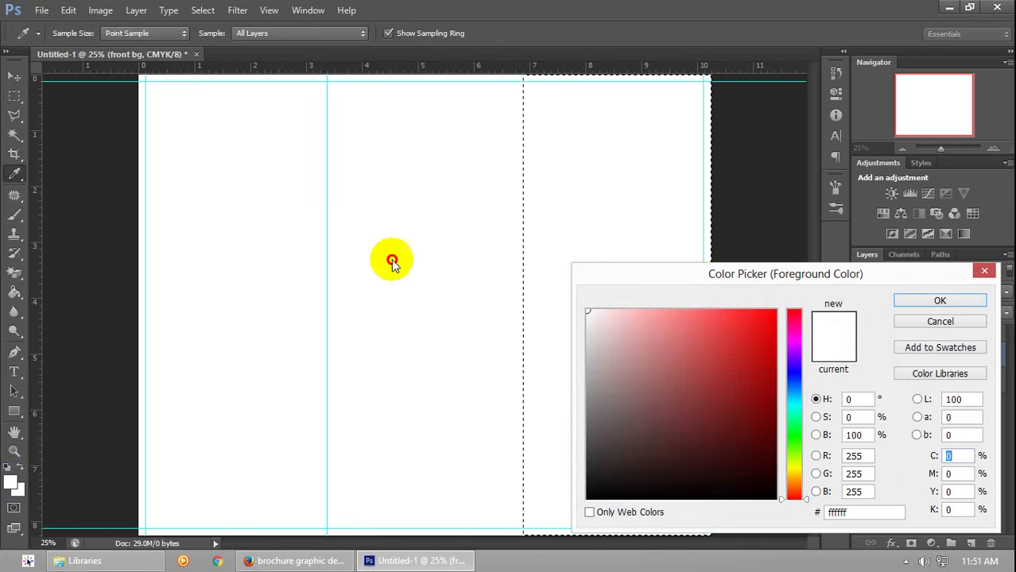
{"action": "left_click_drag", "start_coordinate": [704, 277], "coordinate": [272, 227]}
{"action": "left_click_drag", "start_coordinate": [58, 371], "coordinate": [28, 248]}
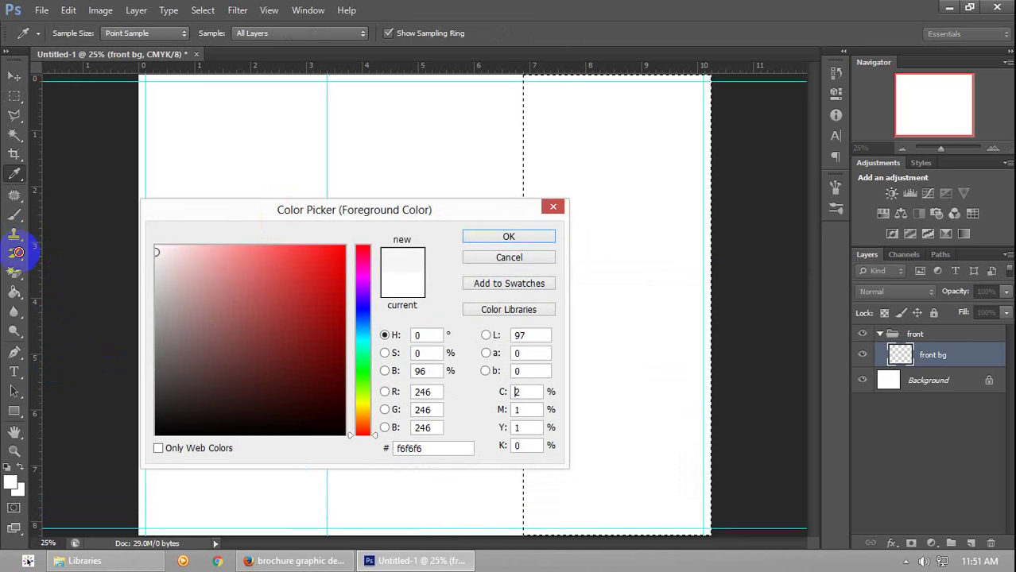
{"action": "left_click_drag", "start_coordinate": [16, 253], "coordinate": [18, 253]}
{"action": "left_click_drag", "start_coordinate": [277, 222], "coordinate": [302, 237]}
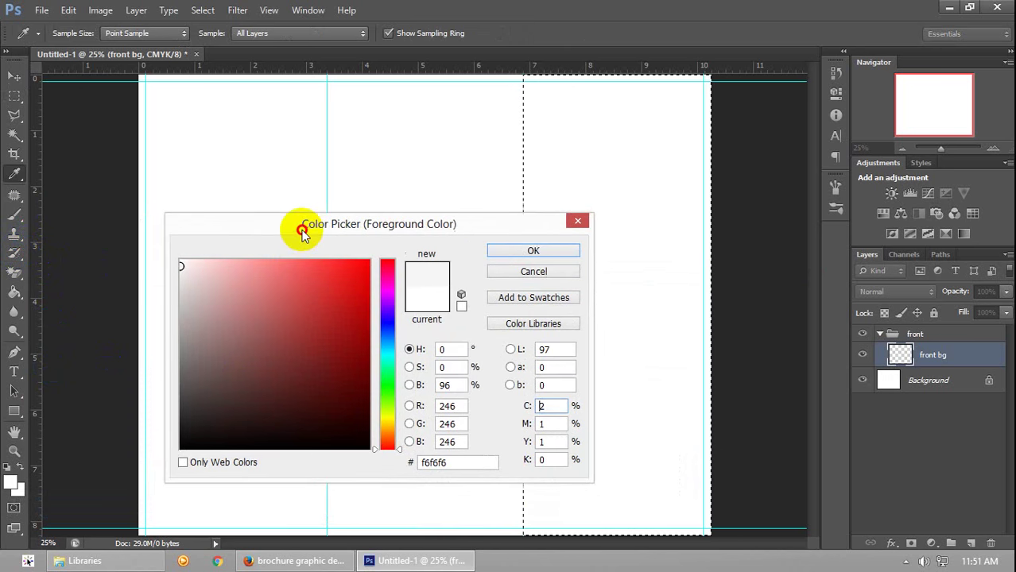
{"action": "mouse_move", "coordinate": [185, 270]}
{"action": "left_mouse_down"}
{"action": "mouse_move", "coordinate": [141, 261]}
{"action": "mouse_move", "coordinate": [181, 265]}
{"action": "left_mouse_up"}
{"action": "left_click", "coordinate": [563, 253]}
{"action": "key", "text": "g"}
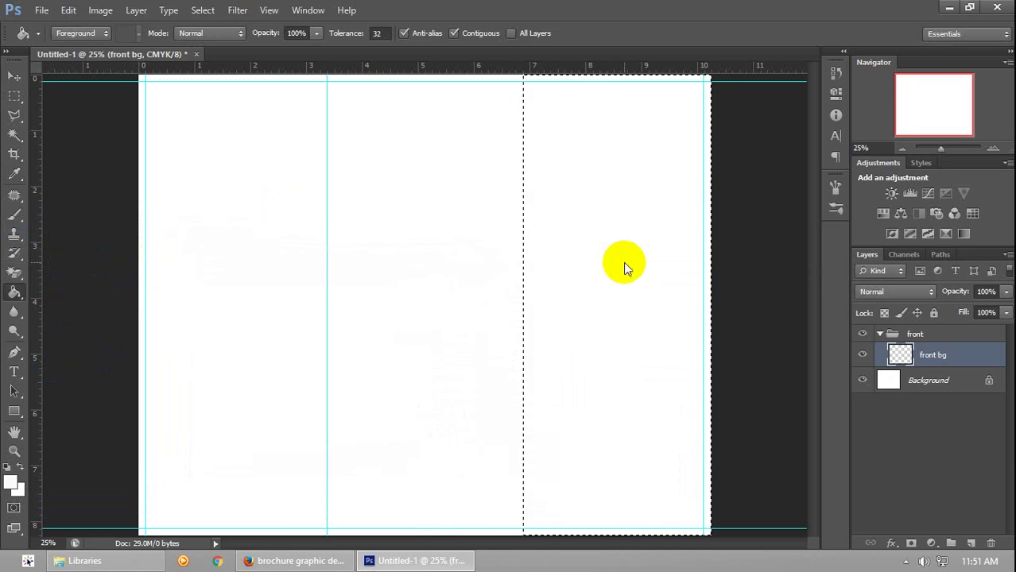
{"action": "left_click", "coordinate": [624, 261]}
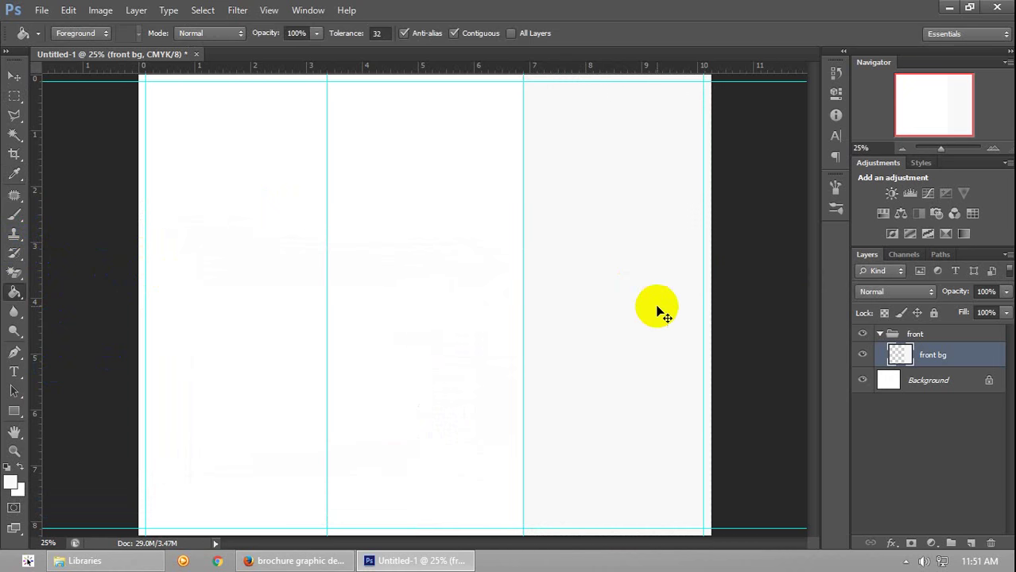
{"action": "key", "text": "ctrl+h"}
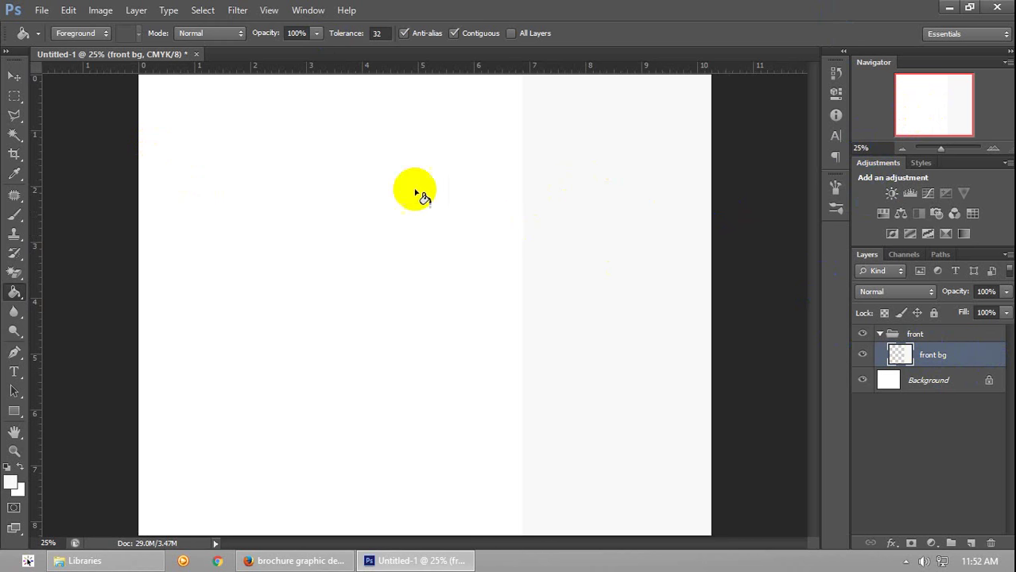
{"action": "left_click", "coordinate": [964, 108]}
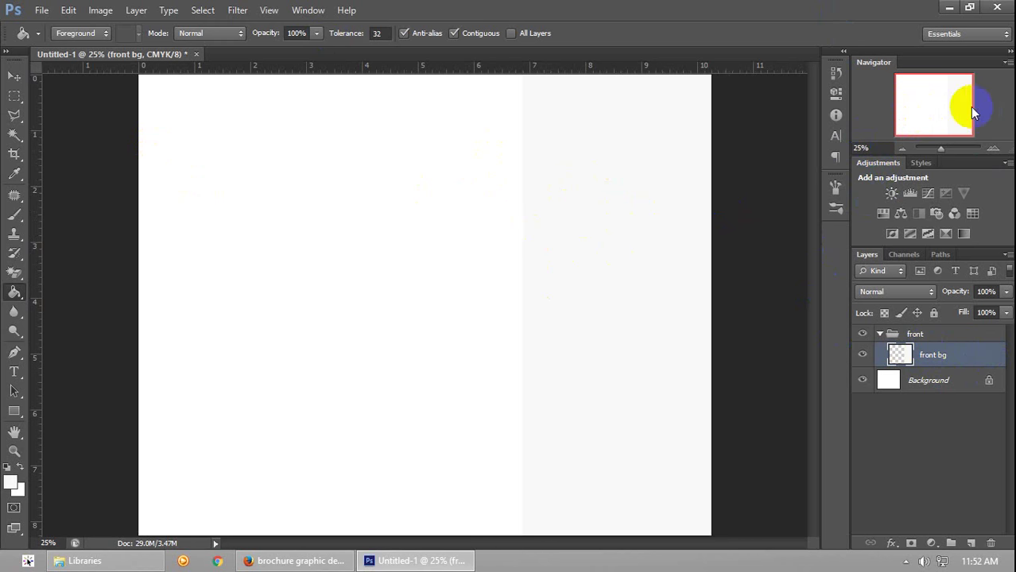
Make a thin rectangular selection about 0.9 by 0.2 inches in the upper middle panel and add a new layer above front bg
{"action": "left_click", "coordinate": [14, 95]}
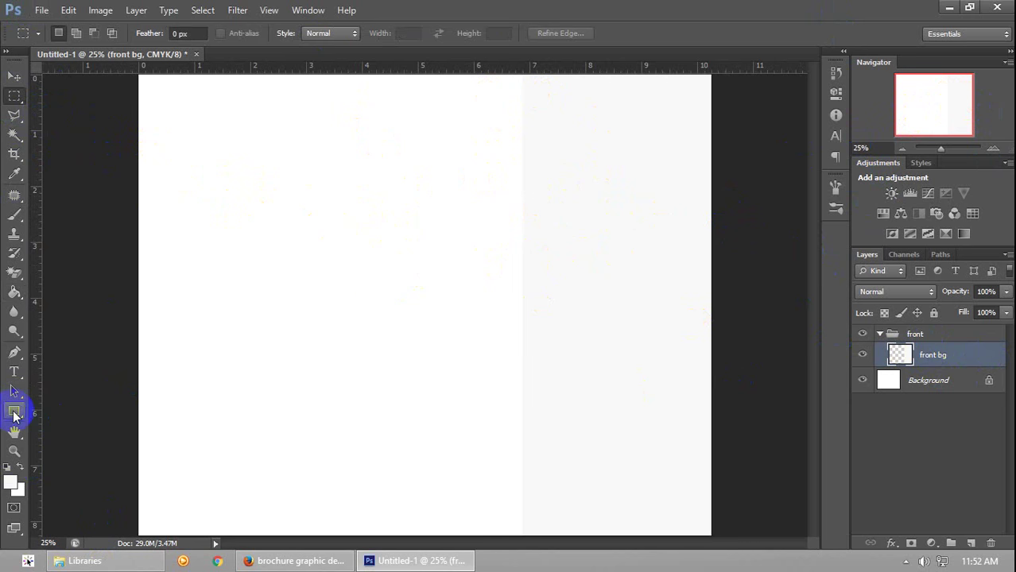
{"action": "left_click", "coordinate": [13, 413]}
{"action": "right_click", "coordinate": [27, 412]}
{"action": "left_click", "coordinate": [14, 412]}
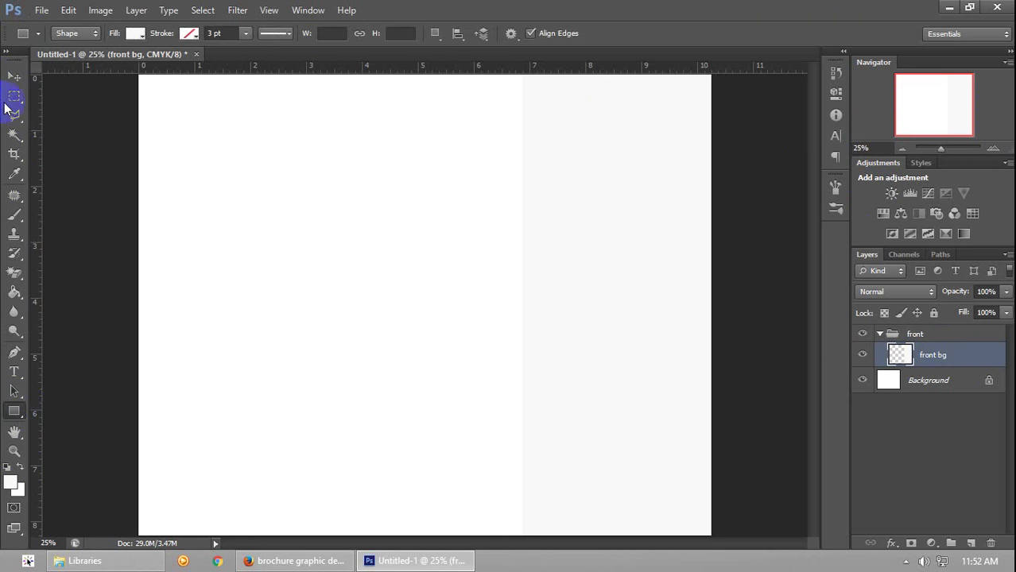
{"action": "left_click", "coordinate": [13, 96]}
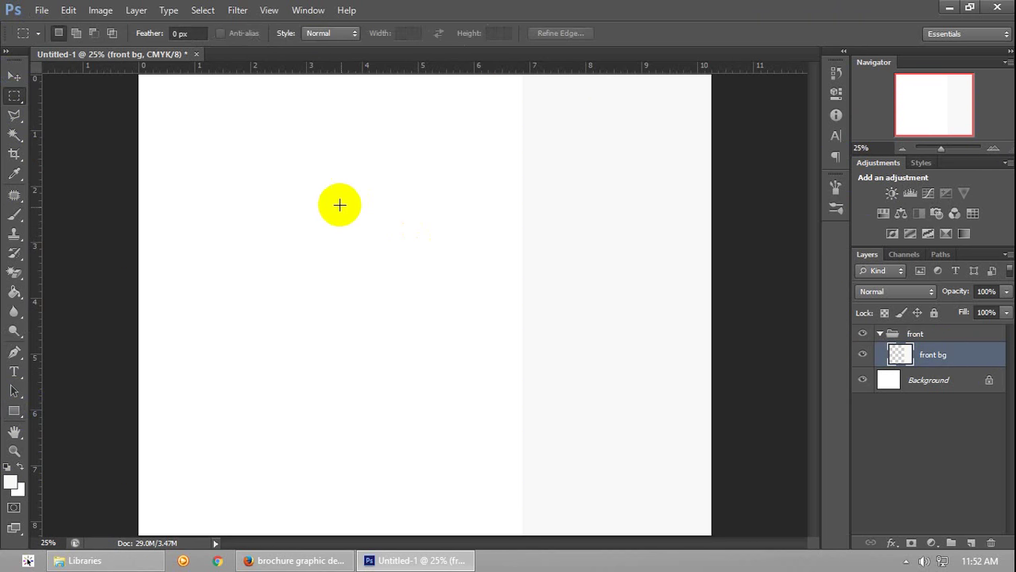
{"action": "left_click_drag", "start_coordinate": [336, 202], "coordinate": [387, 214]}
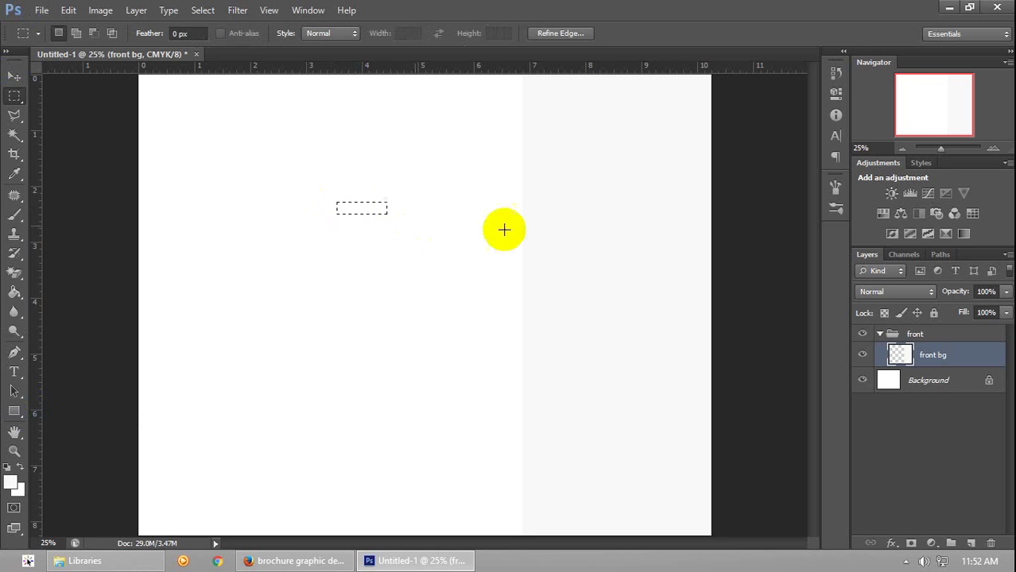
{"action": "left_click", "coordinate": [971, 543]}
{"action": "left_click", "coordinate": [280, 563]}
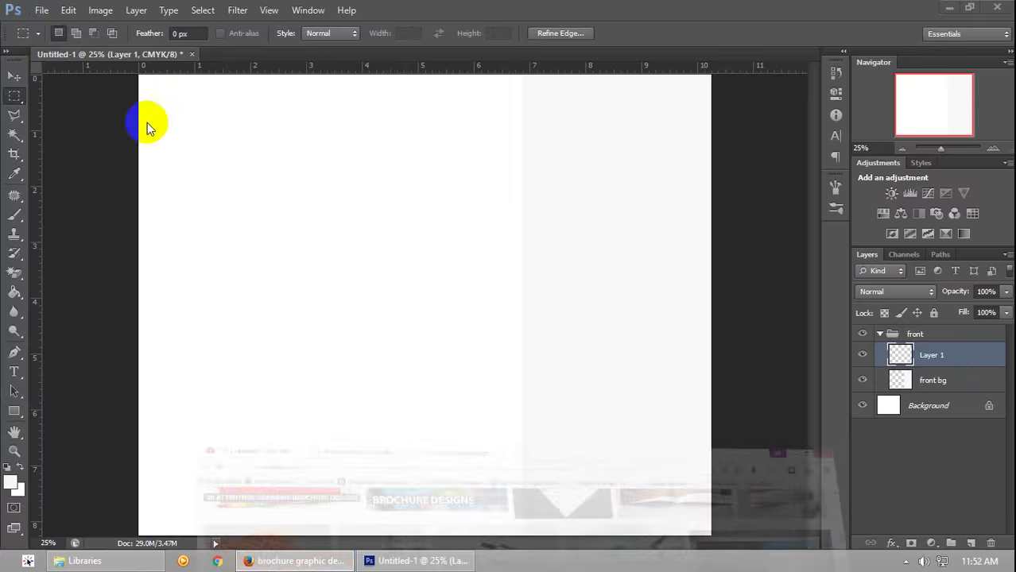
{"action": "left_click", "coordinate": [489, 11]}
{"action": "type", "text": "flat"}
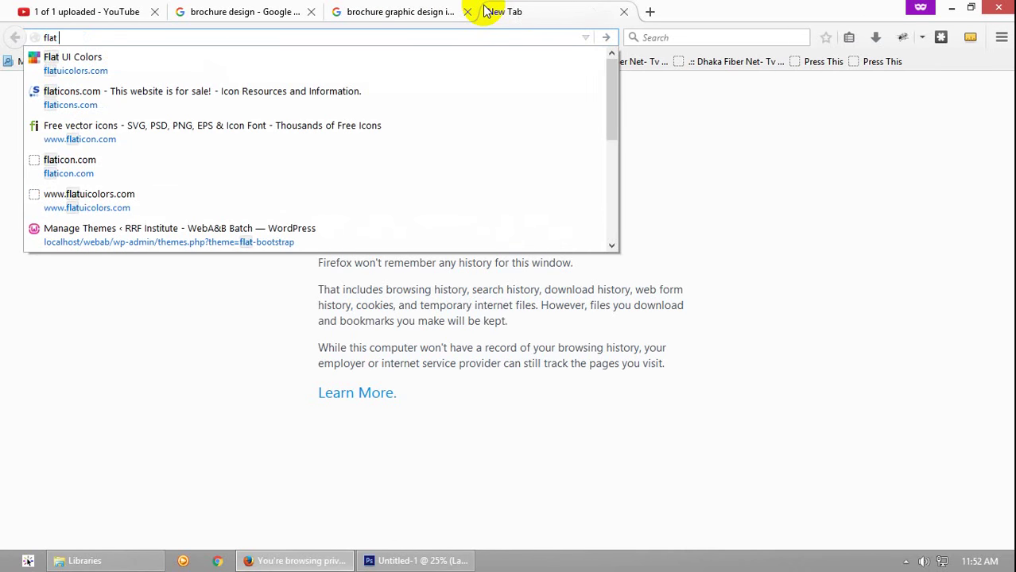
{"action": "type", "text": " ui"}
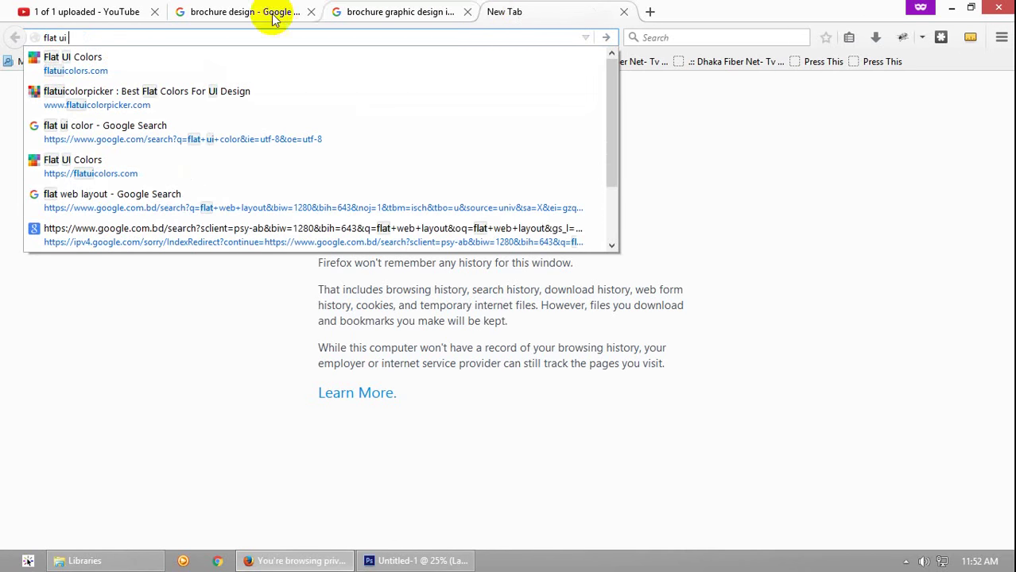
{"action": "left_click", "coordinate": [97, 97]}
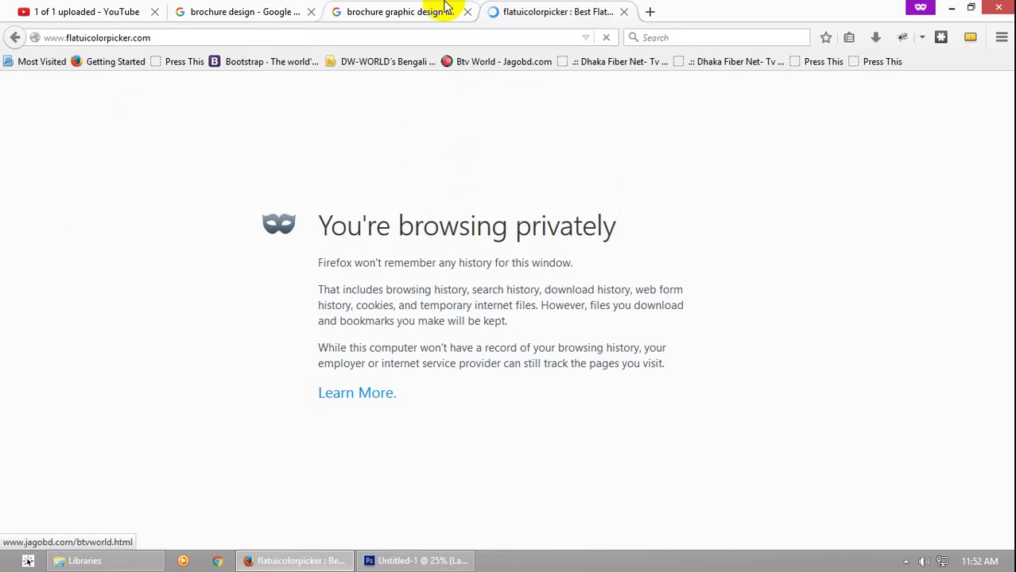
Find the Jungle Green swatch in the flat colour palette and copy its hex code 26C281
{"action": "scroll", "coordinate": [473, 298], "scroll_direction": "down", "scroll_amount": 5}
{"action": "scroll", "coordinate": [473, 298], "scroll_direction": "down", "scroll_amount": 15}
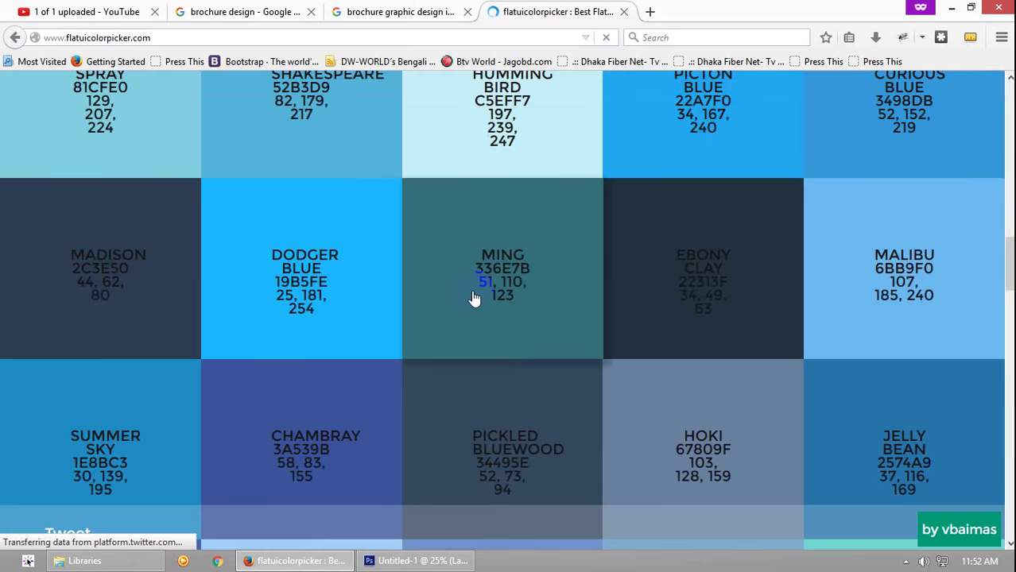
{"action": "scroll", "coordinate": [473, 299], "scroll_direction": "up", "scroll_amount": 2}
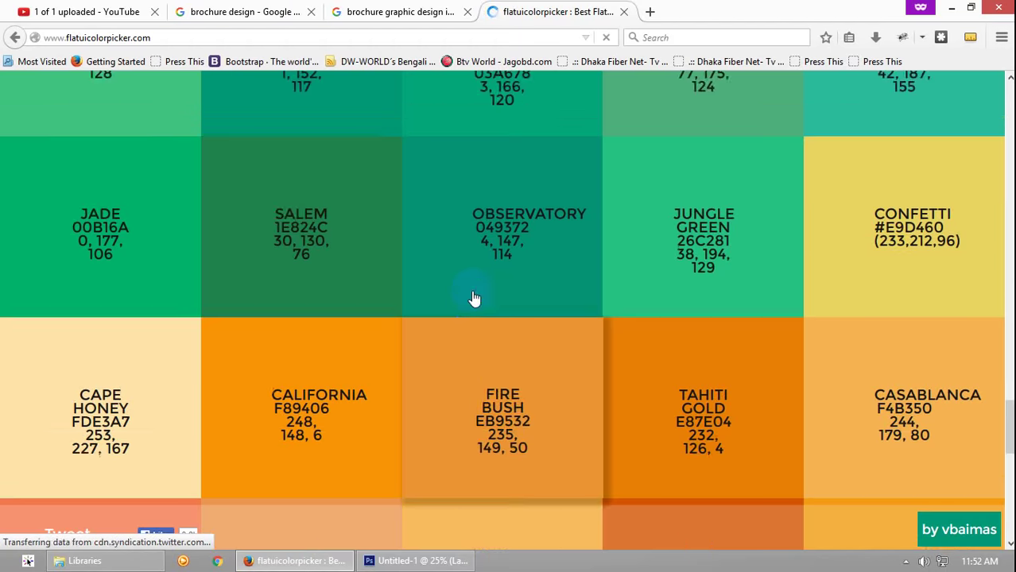
{"action": "left_click_drag", "start_coordinate": [680, 306], "coordinate": [677, 320]}
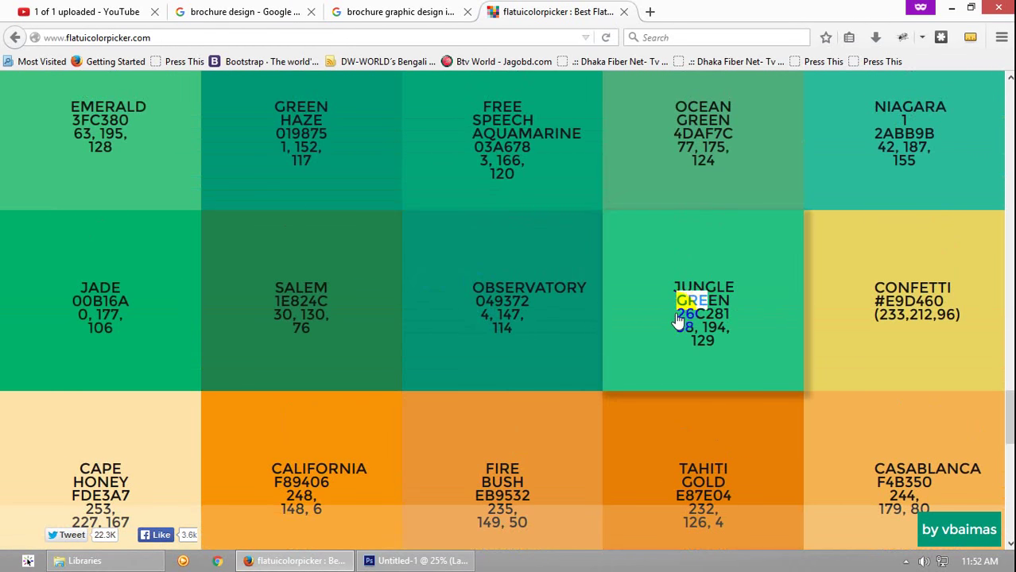
{"action": "double_click", "coordinate": [718, 315]}
{"action": "key", "text": "ctrl+c"}
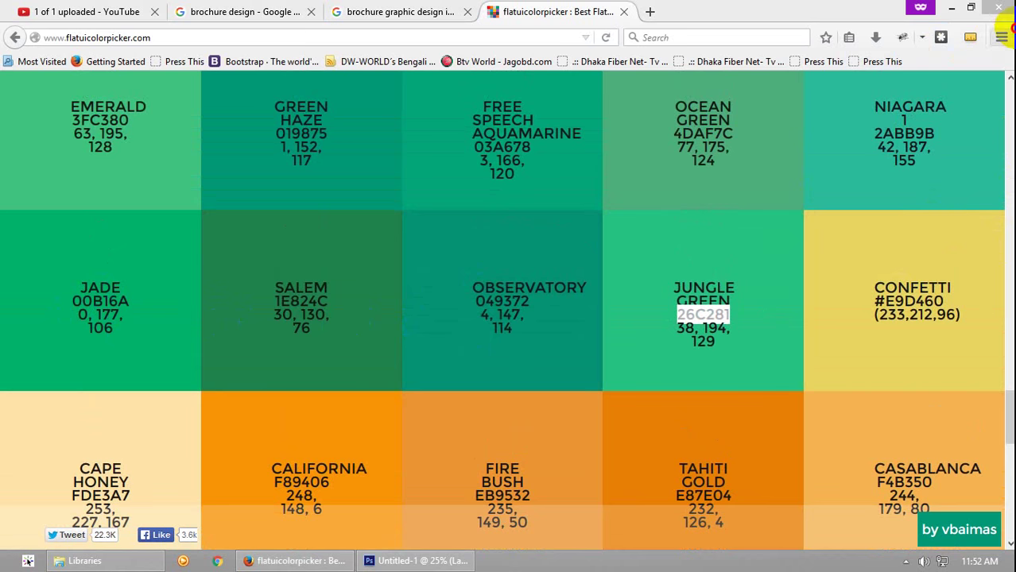
{"action": "left_click", "coordinate": [1002, 37]}
{"action": "left_click", "coordinate": [715, 262]}
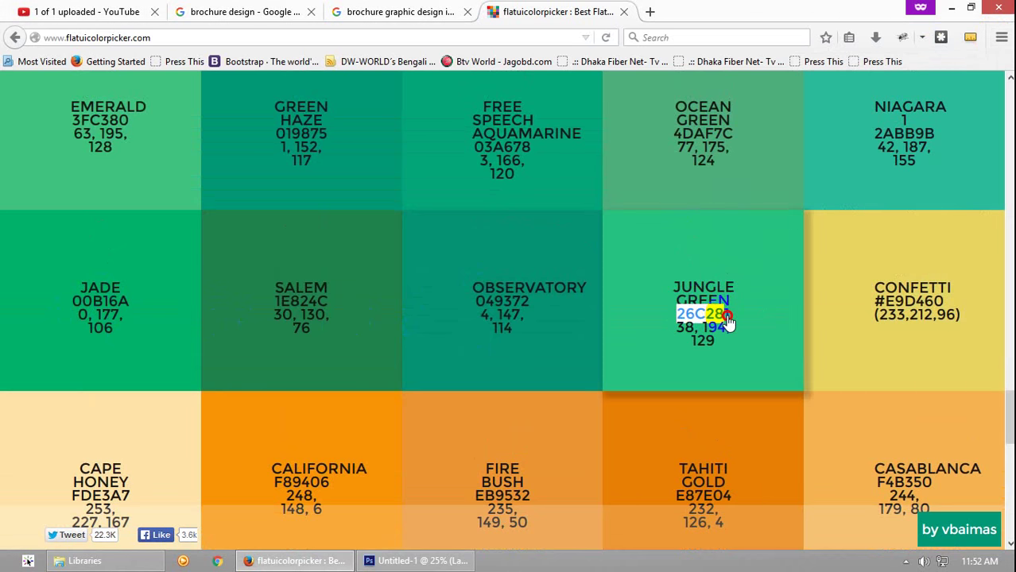
Return to Photoshop, set the foreground colour to the copied 26C281 and fill the small rectangular selection on the new layer
{"action": "left_click", "coordinate": [405, 560]}
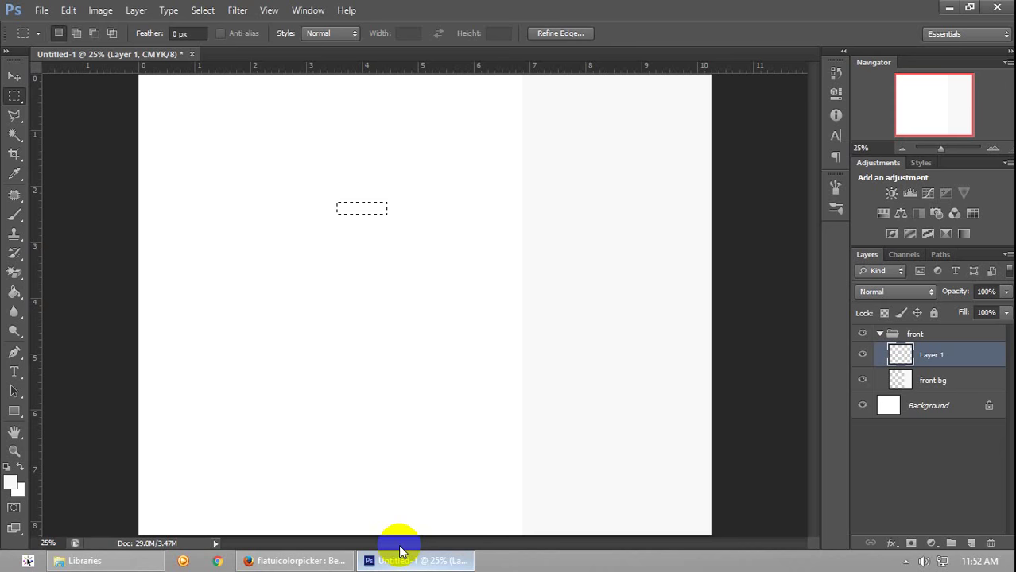
{"action": "left_click", "coordinate": [12, 483]}
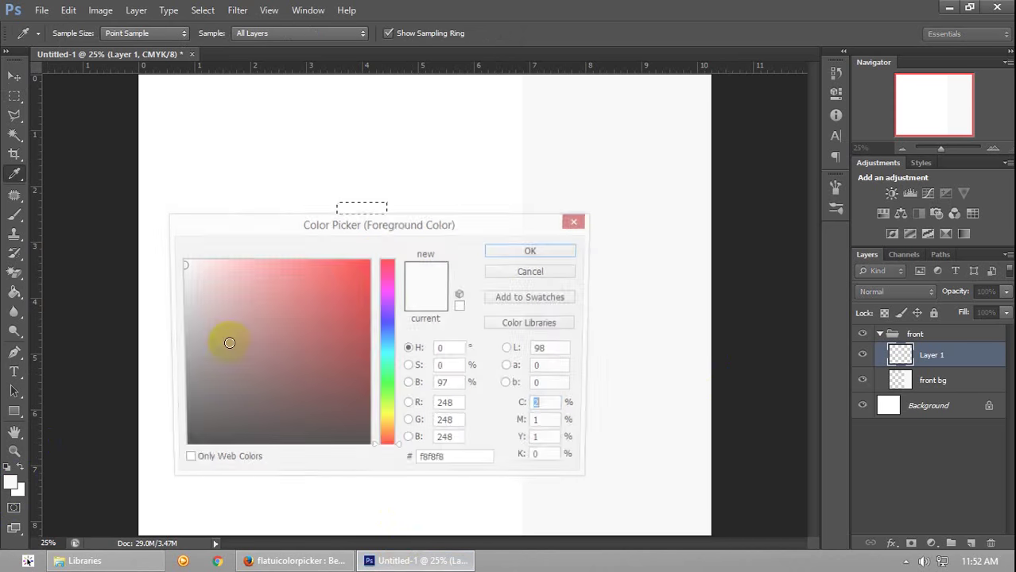
{"action": "left_click_drag", "start_coordinate": [465, 466], "coordinate": [390, 464]}
{"action": "key", "text": "ctrl+v"}
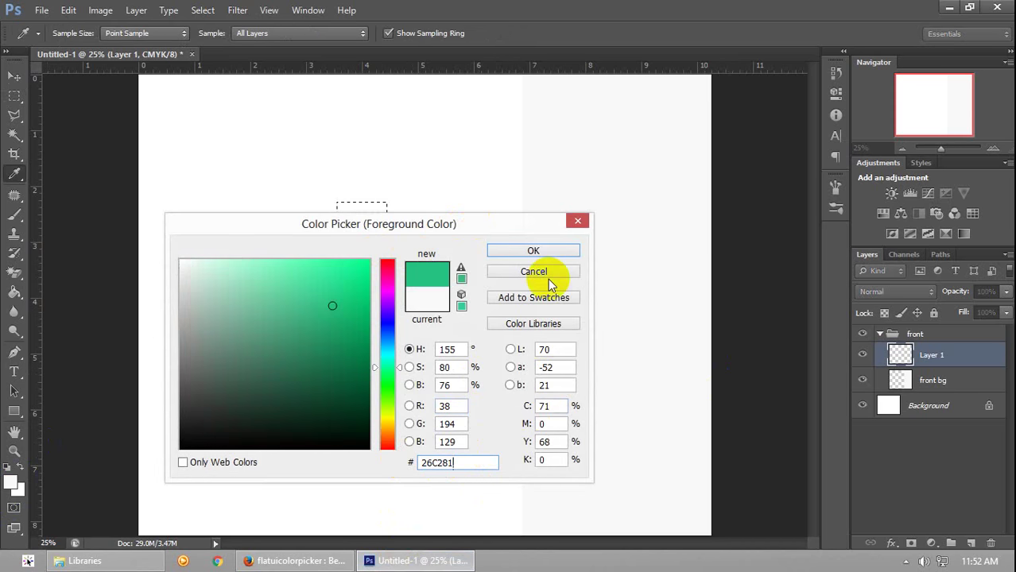
{"action": "left_click", "coordinate": [547, 251]}
{"action": "key", "text": "g"}
{"action": "left_click", "coordinate": [383, 209]}
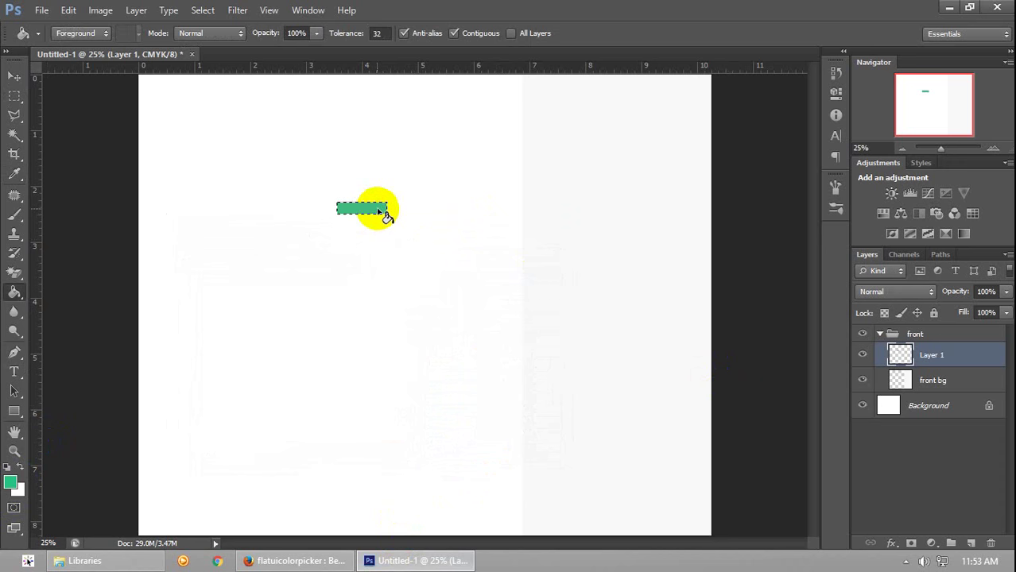
Rotate the green bar about 45° counter-clockwise, move it up near the right edge of the middle panel and clear the selection
{"action": "key", "text": "ctrl+t"}
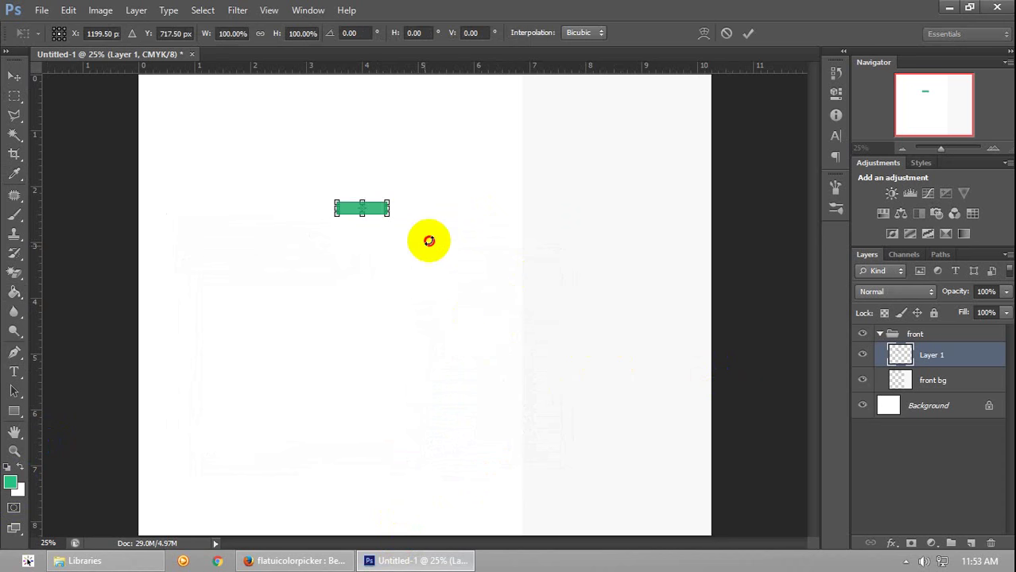
{"action": "left_click_drag", "start_coordinate": [431, 239], "coordinate": [438, 217]}
{"action": "left_click_drag", "start_coordinate": [371, 206], "coordinate": [499, 156]}
{"action": "double_click", "coordinate": [469, 151]}
{"action": "key", "text": "g"}
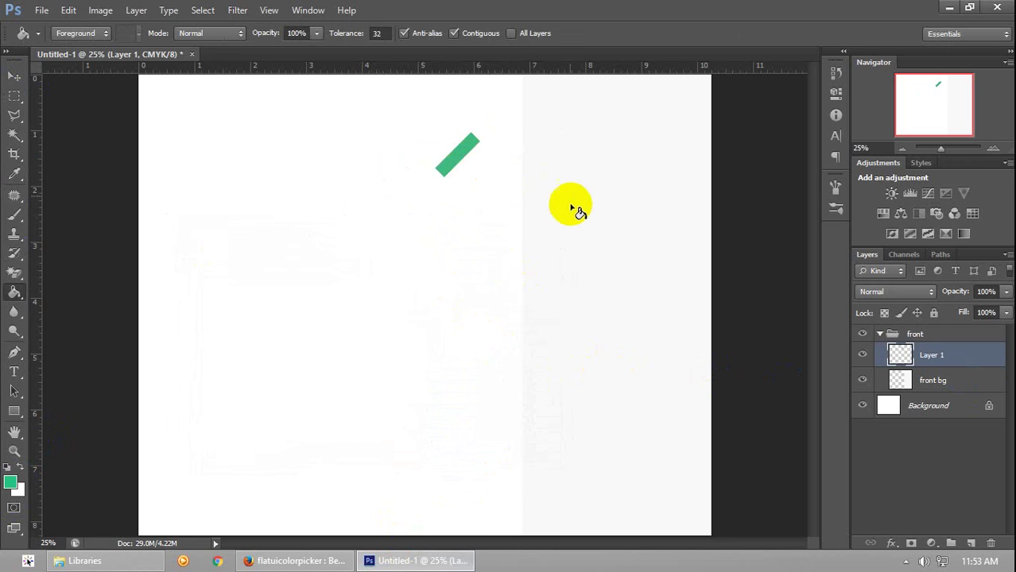
Duplicate the diagonal green bar, rotate the copy 90° and join it to the original as an upward-pointing chevron
{"action": "left_click", "coordinate": [13, 77]}
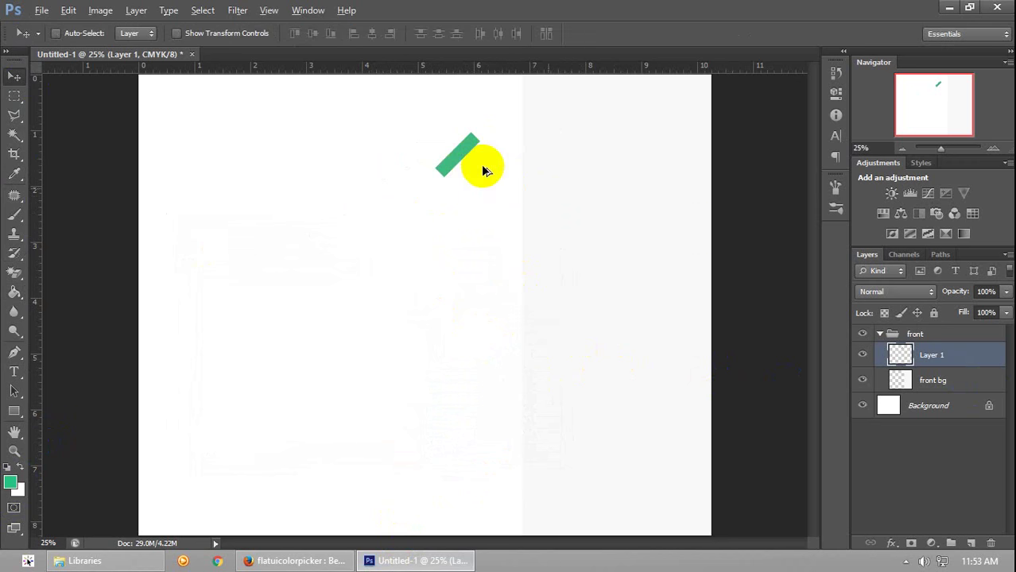
{"action": "left_click_drag", "start_coordinate": [481, 165], "coordinate": [436, 246]}
{"action": "key", "text": "ctrl+t"}
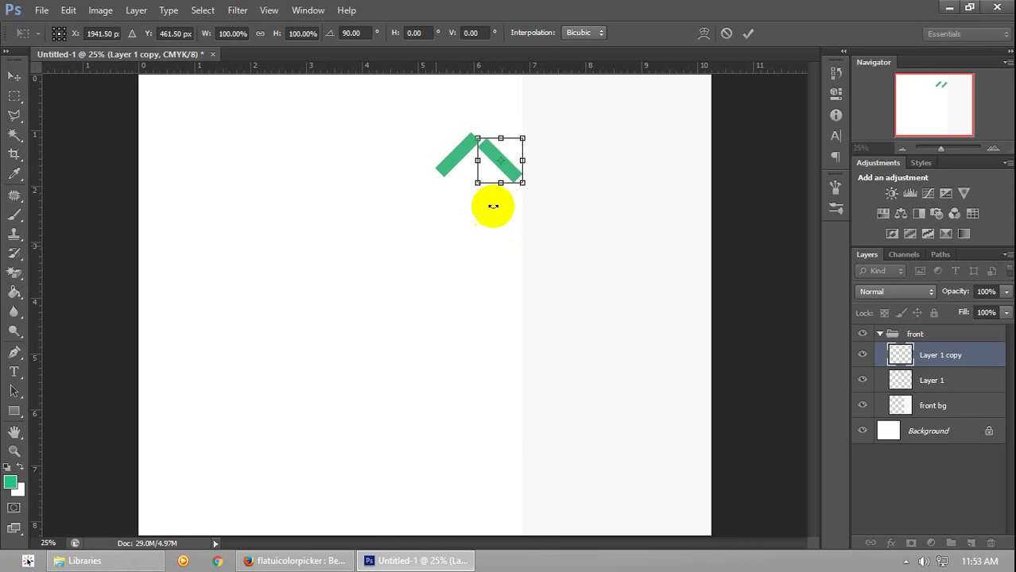
{"action": "mouse_move", "coordinate": [513, 175]}
{"action": "left_mouse_down"}
{"action": "mouse_move", "coordinate": [493, 176]}
{"action": "mouse_move", "coordinate": [506, 174]}
{"action": "left_mouse_up"}
{"action": "key", "text": "Return"}
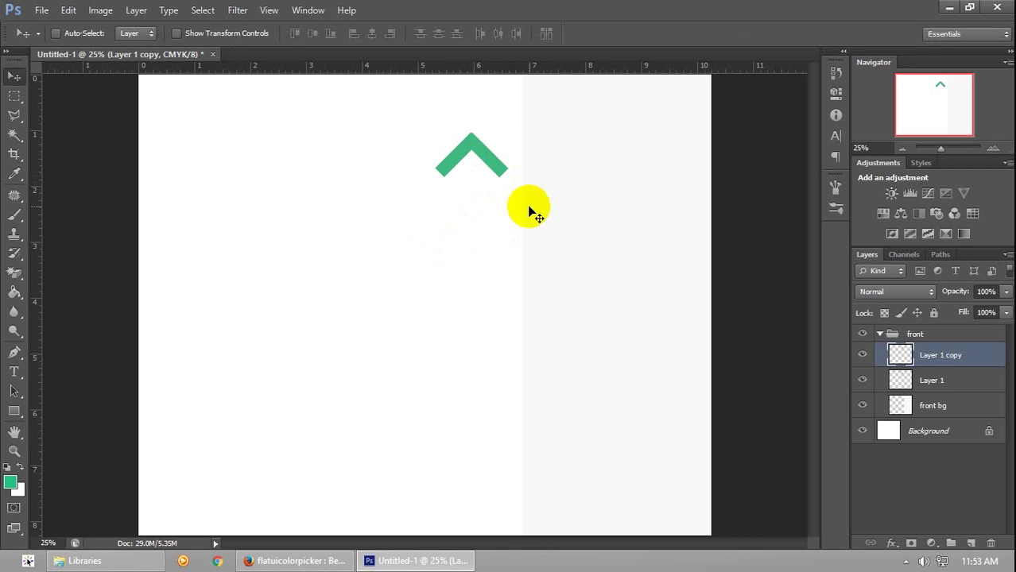
Open the layer style settings for the duplicated bar, Layer 1 copy
{"action": "left_click", "coordinate": [949, 355]}
{"action": "double_click", "coordinate": [985, 359]}
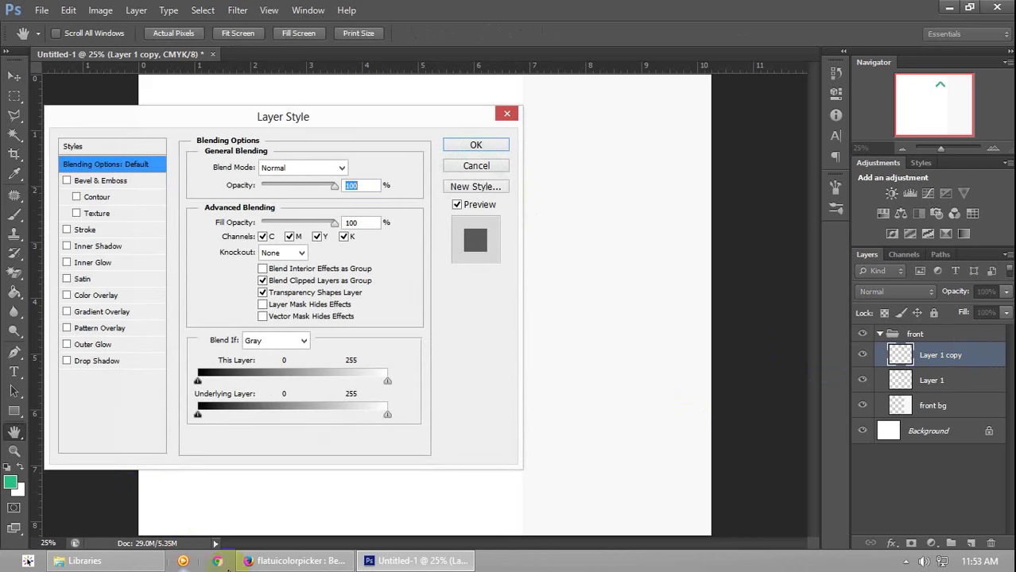
Switch to the flat colour palette in Firefox, look through its swatches for a second logo colour, and return to Photoshop
{"action": "left_click", "coordinate": [283, 561]}
{"action": "scroll", "coordinate": [642, 338], "scroll_direction": "down", "scroll_amount": 10}
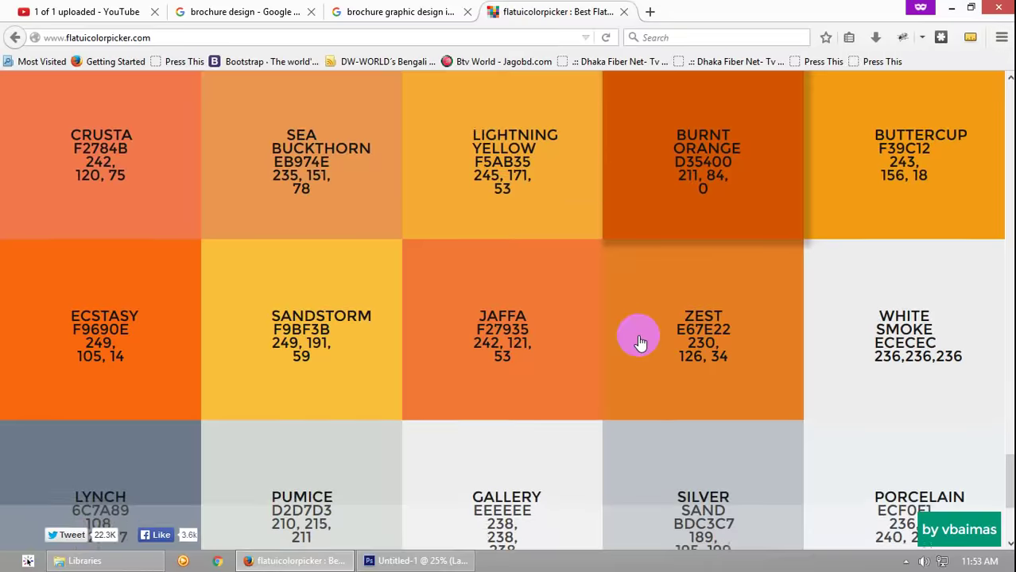
{"action": "scroll", "coordinate": [642, 338], "scroll_direction": "up", "scroll_amount": 15}
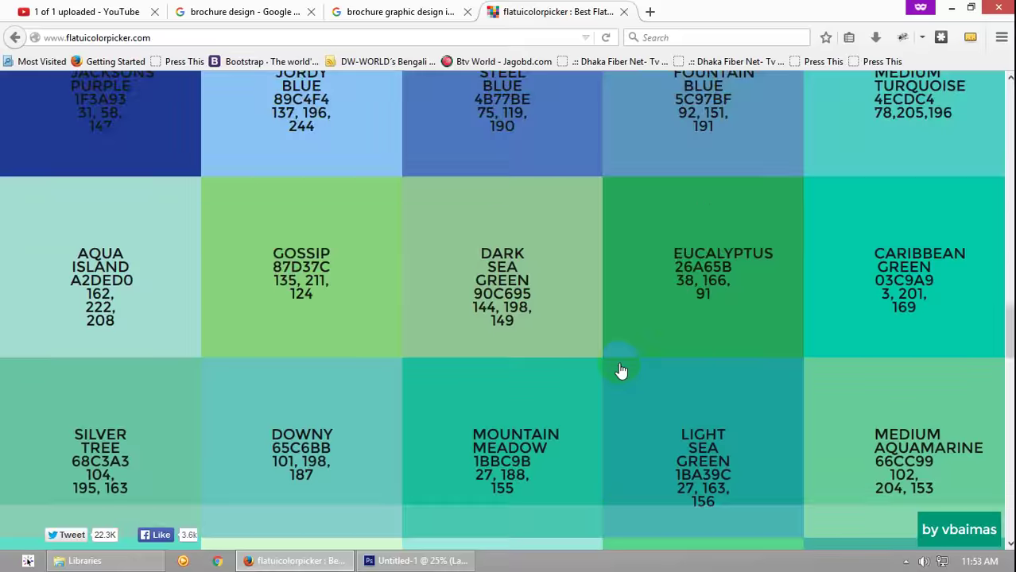
{"action": "scroll", "coordinate": [621, 368], "scroll_direction": "up", "scroll_amount": 15}
{"action": "scroll", "coordinate": [620, 368], "scroll_direction": "down", "scroll_amount": 2}
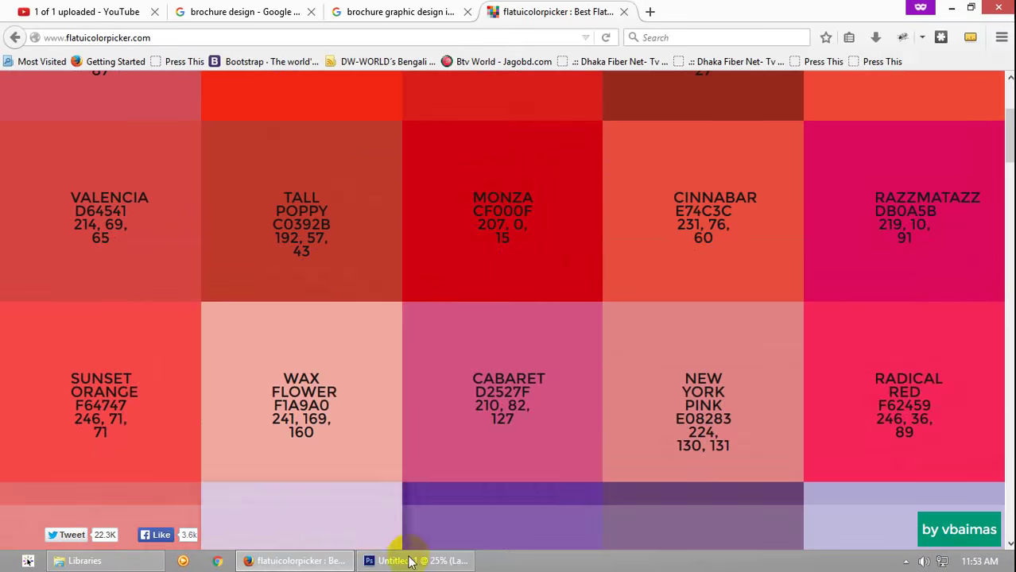
{"action": "left_click", "coordinate": [419, 561]}
{"action": "left_click", "coordinate": [295, 561]}
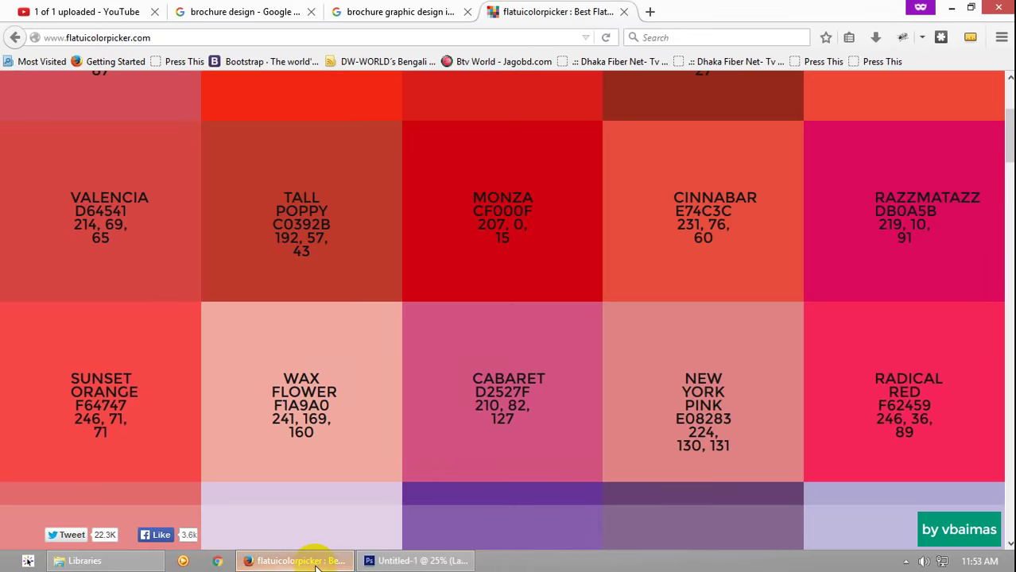
{"action": "left_click", "coordinate": [145, 561]}
{"action": "left_click", "coordinate": [386, 562]}
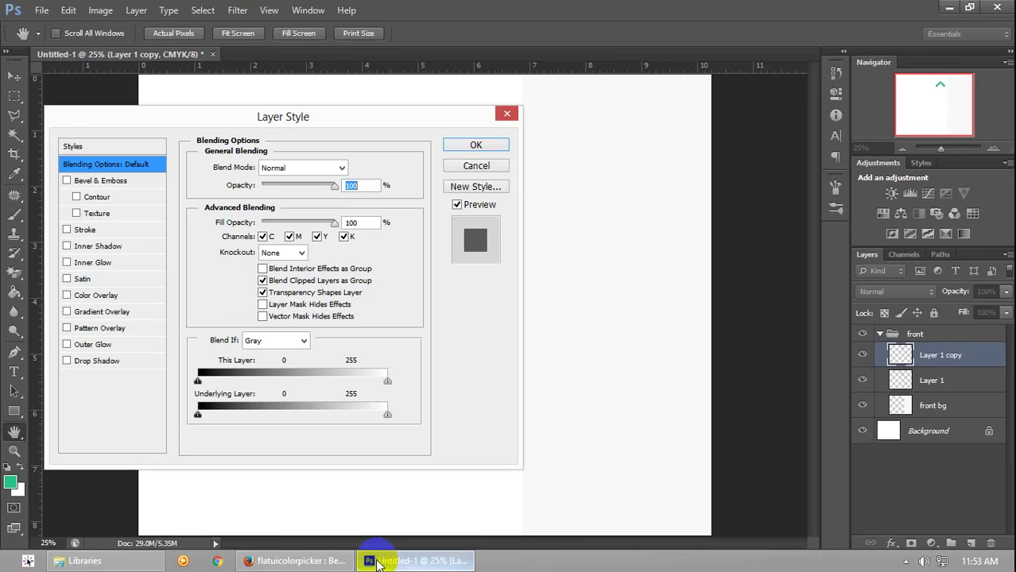
Add a Color Overlay to the Layer 1 copy bar and open the overlay's colour for editing
{"action": "left_click_drag", "start_coordinate": [382, 116], "coordinate": [650, 91]}
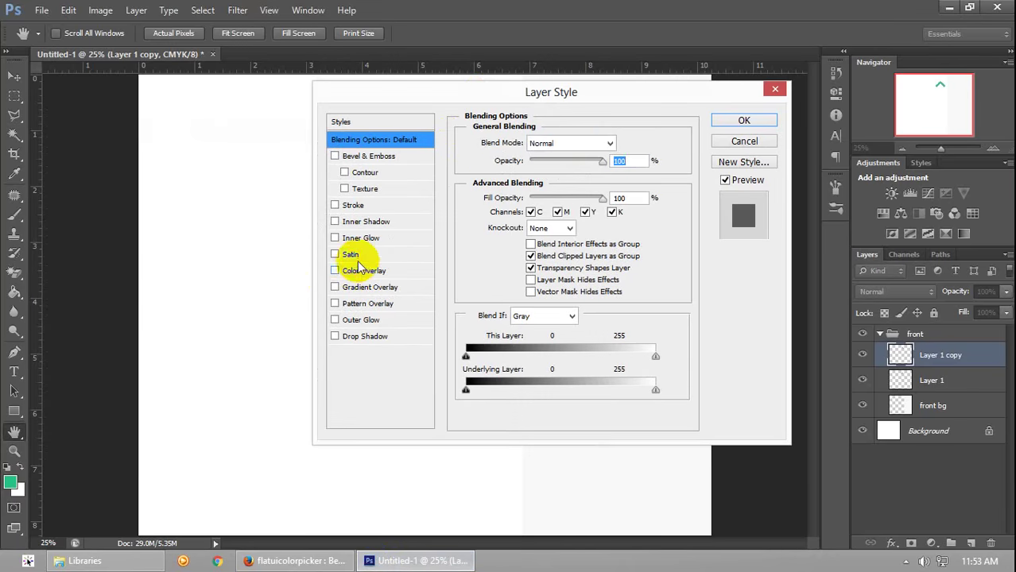
{"action": "left_click", "coordinate": [368, 270]}
{"action": "left_click_drag", "start_coordinate": [426, 89], "coordinate": [656, 199]}
{"action": "left_click", "coordinate": [530, 254]}
Try neutral grey shades such as 747474 and 808080 as the bar's overlay colour
{"action": "left_click", "coordinate": [545, 414]}
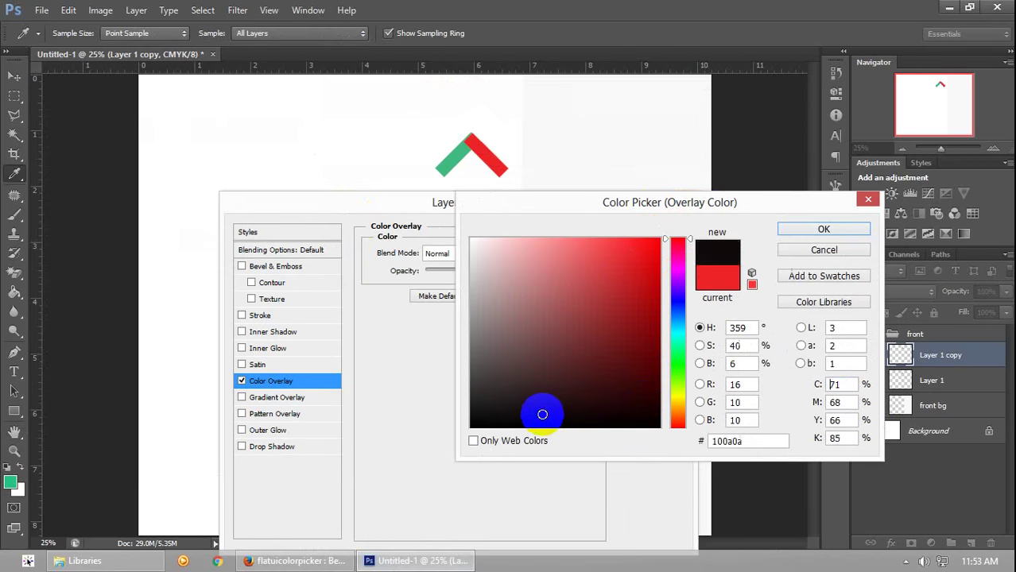
{"action": "left_click_drag", "start_coordinate": [473, 399], "coordinate": [451, 340]}
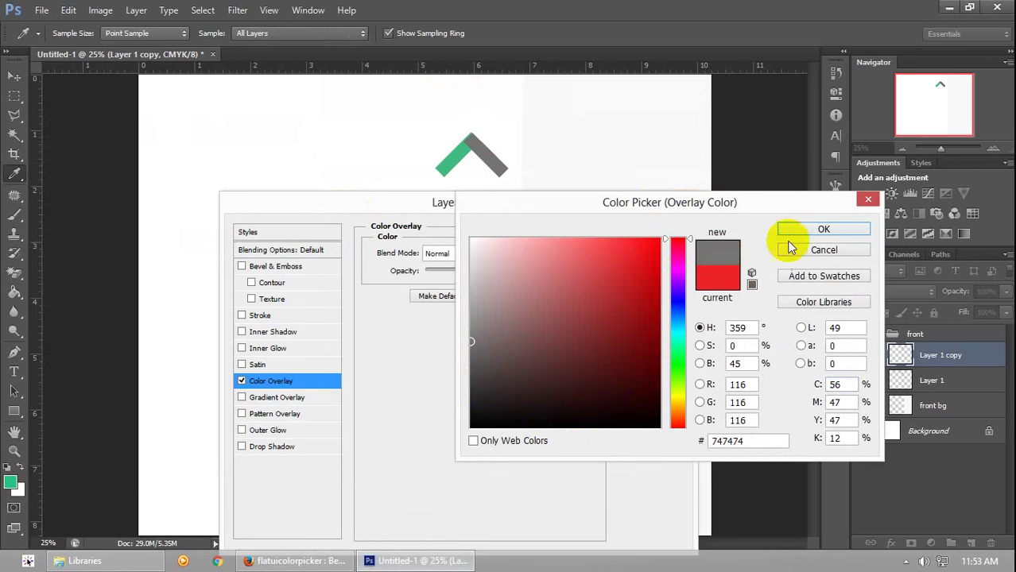
{"action": "left_click_drag", "start_coordinate": [706, 212], "coordinate": [630, 232]}
{"action": "left_click_drag", "start_coordinate": [454, 374], "coordinate": [363, 347]}
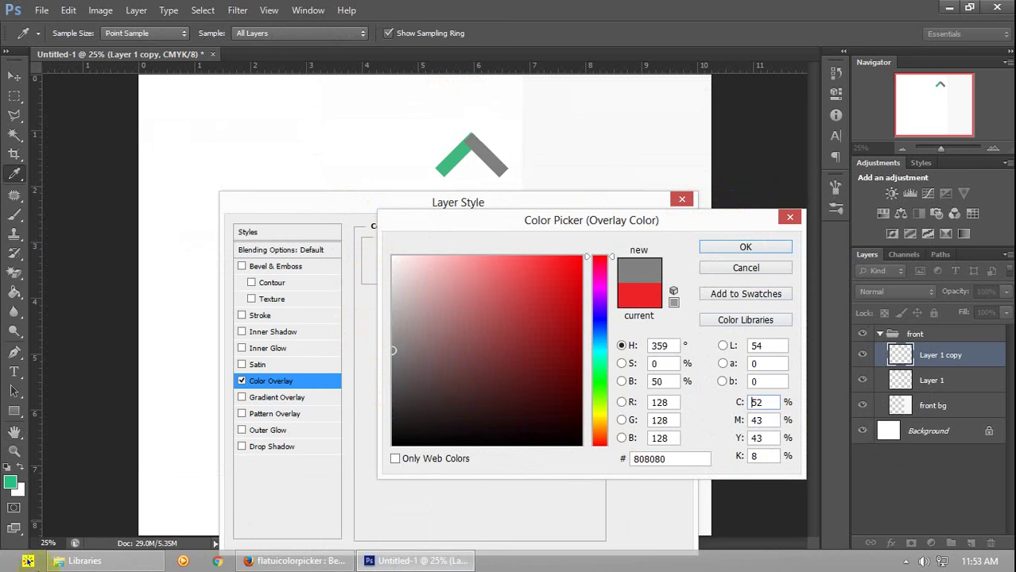
Switch to the flat colour palette in Firefox, find the Lynch swatch and copy its hex code 6C7A89
{"action": "left_click", "coordinate": [294, 561]}
{"action": "scroll", "coordinate": [254, 453], "scroll_direction": "down", "scroll_amount": 15}
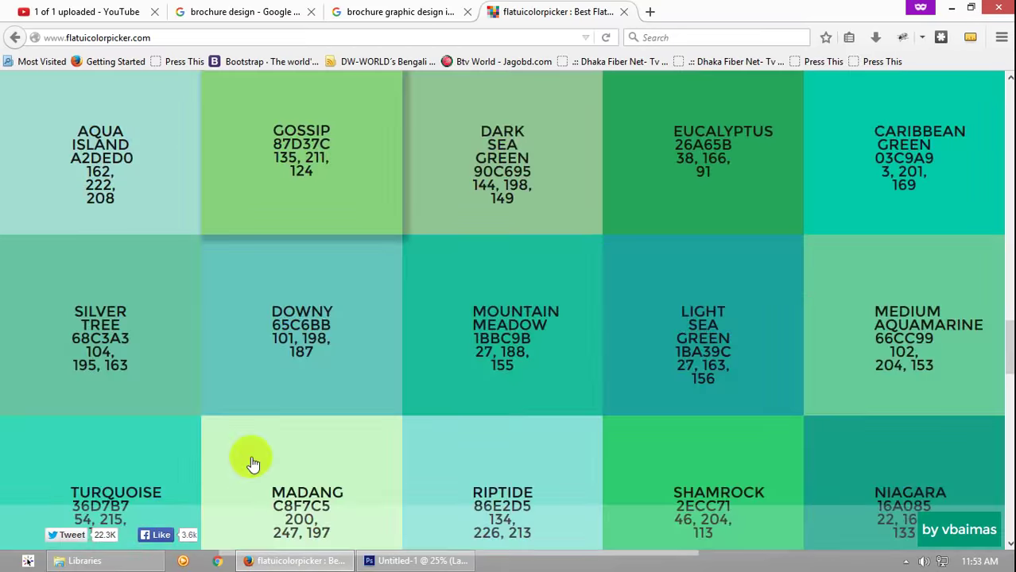
{"action": "scroll", "coordinate": [248, 457], "scroll_direction": "down", "scroll_amount": 5}
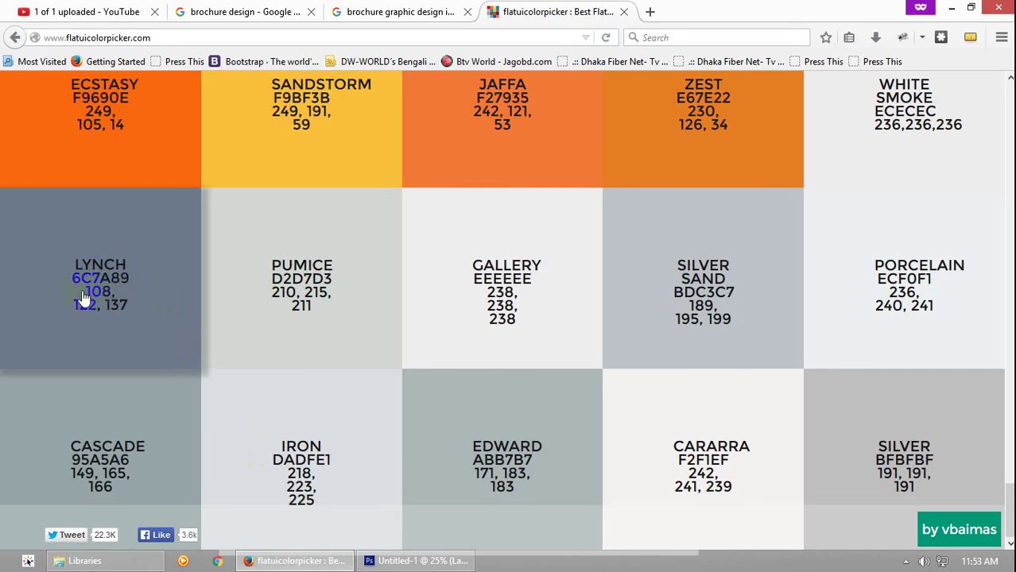
{"action": "left_click_drag", "start_coordinate": [71, 286], "coordinate": [138, 286]}
{"action": "key", "text": "ctrl+c"}
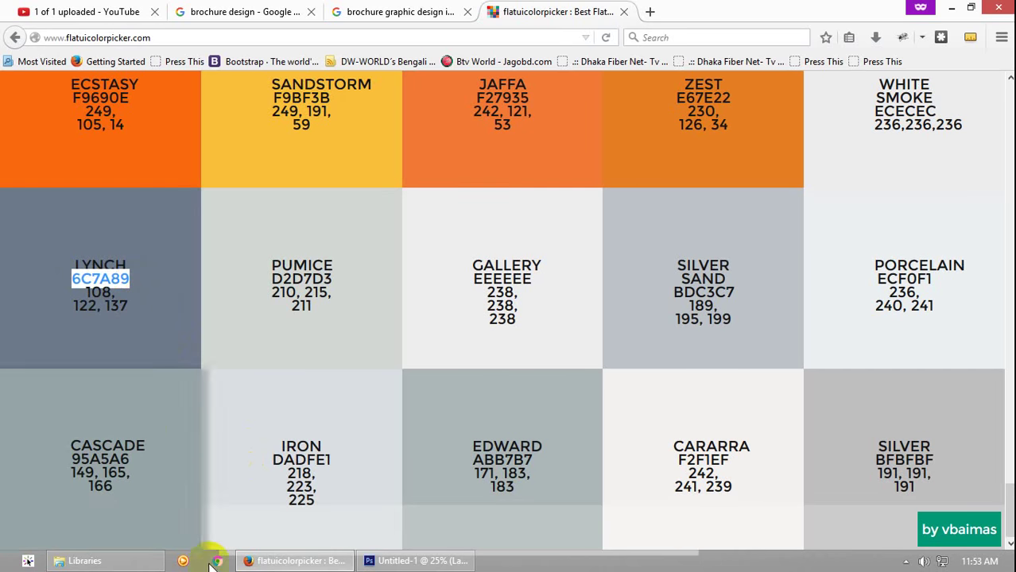
Return to Photoshop, set the overlay colour to the copied 6C7A89 and apply the layer style
{"action": "left_click", "coordinate": [415, 560]}
{"action": "left_click_drag", "start_coordinate": [679, 455], "coordinate": [601, 459]}
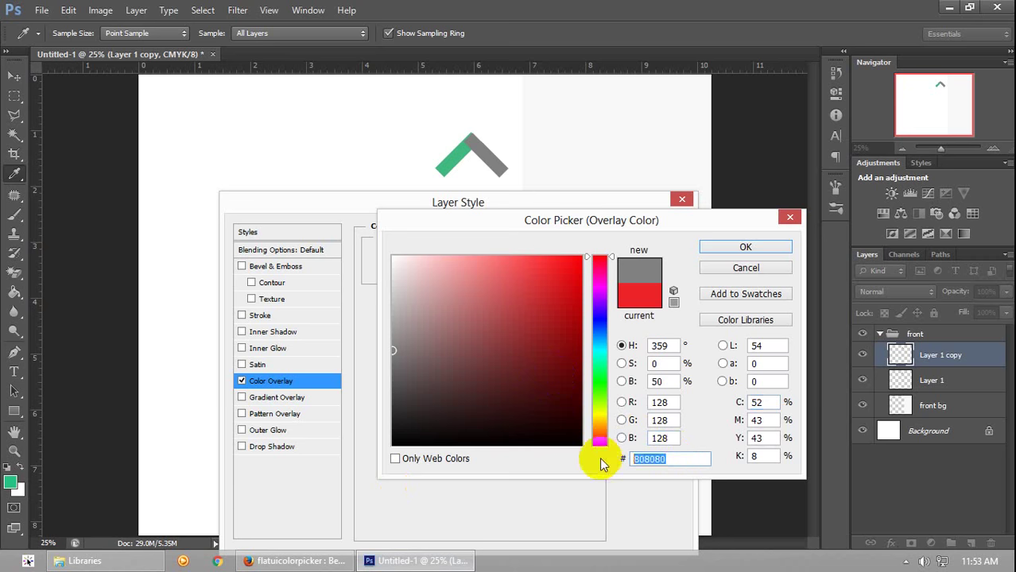
{"action": "key", "text": "ctrl+v"}
{"action": "left_click", "coordinate": [754, 247]}
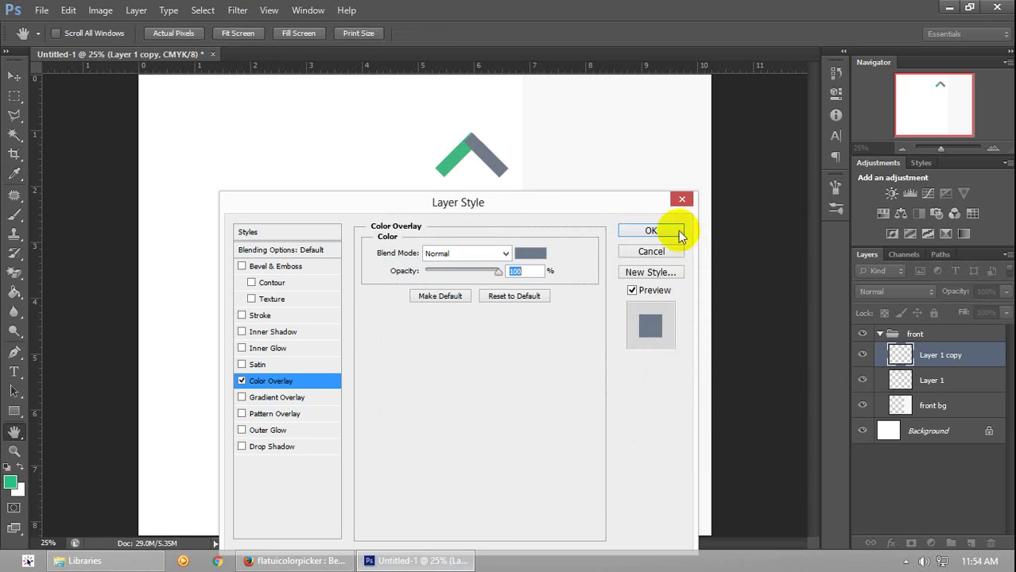
{"action": "left_click", "coordinate": [676, 229]}
Place the slate bar's layer below the green bar's layer, duplicate it and shift the copy left across the green bar
{"action": "key", "text": "v"}
{"action": "left_click_drag", "start_coordinate": [968, 356], "coordinate": [963, 412]}
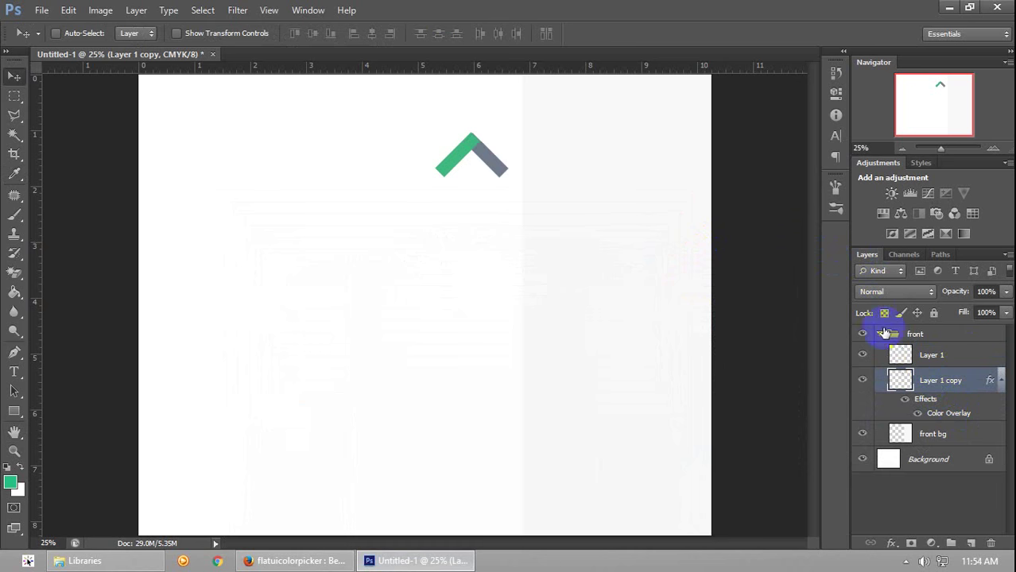
{"action": "key", "text": "ctrl+j"}
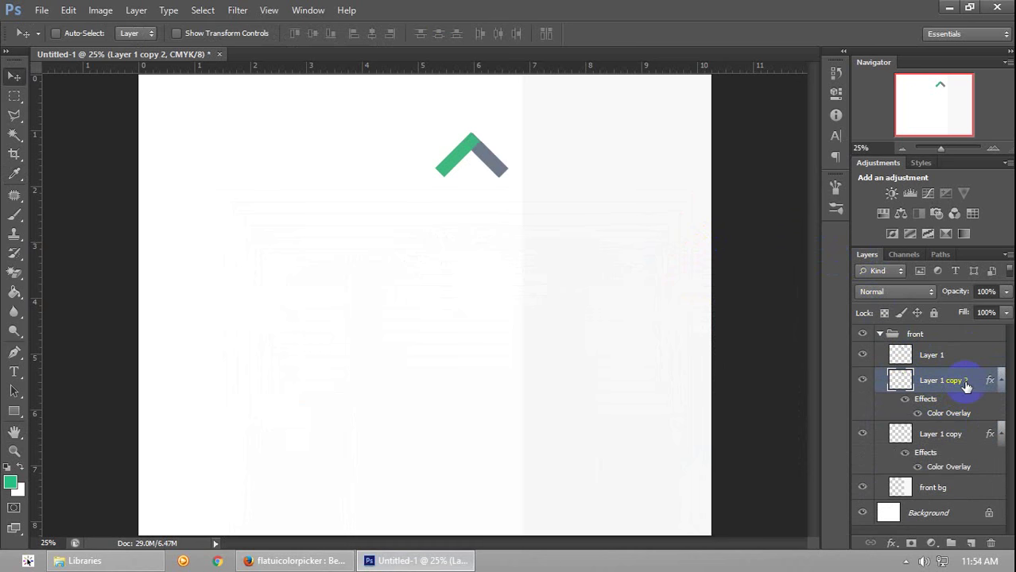
{"action": "key", "text": "shift+Down"}
{"action": "key", "text": "shift+Down"}
{"action": "key", "text": "shift+Down"}
{"action": "key", "text": "shift+Down"}
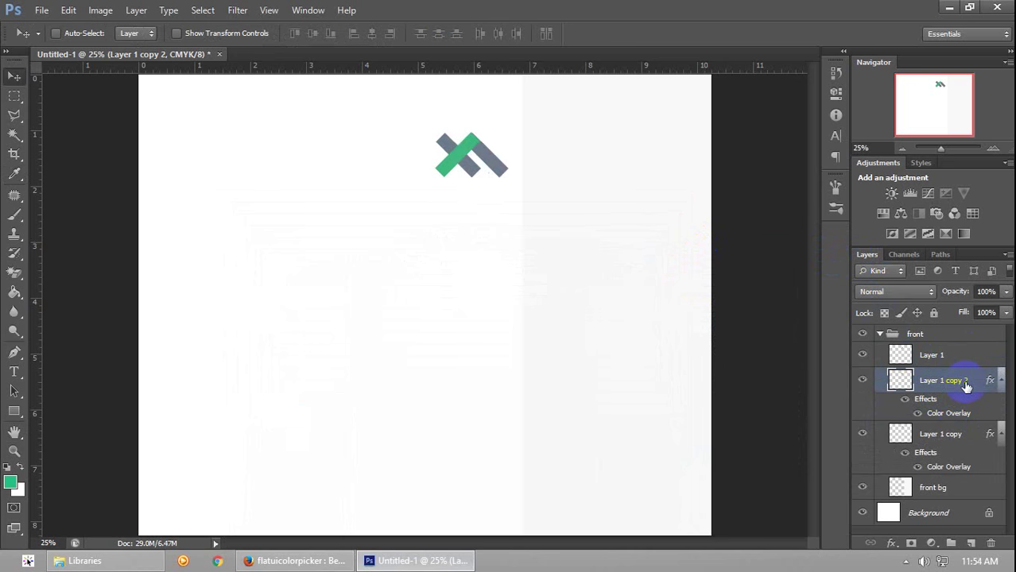
{"action": "left_click", "coordinate": [636, 265]}
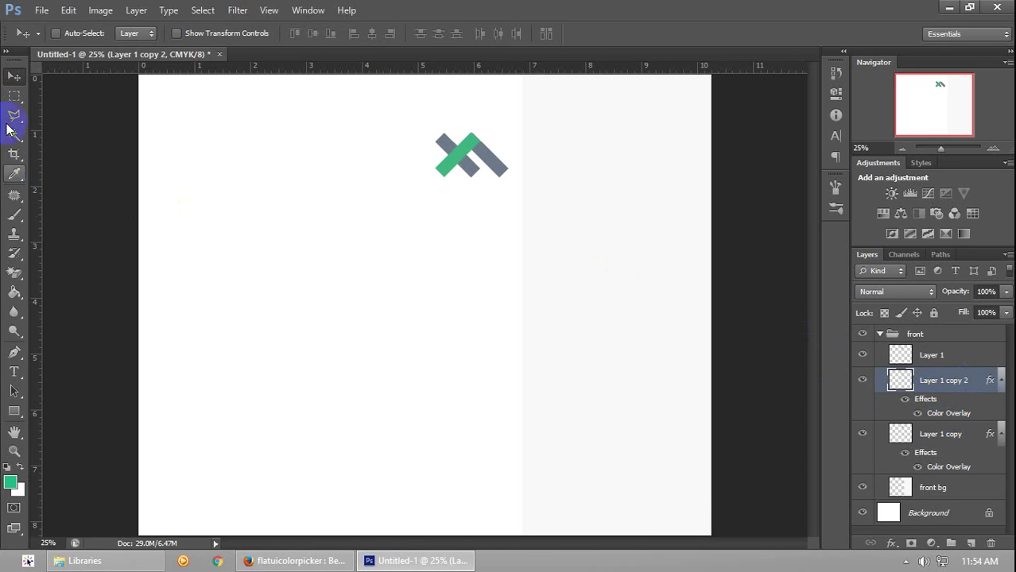
Rasterize the layer style of the second slate bar, Layer 1 copy 2
{"action": "left_click", "coordinate": [925, 366]}
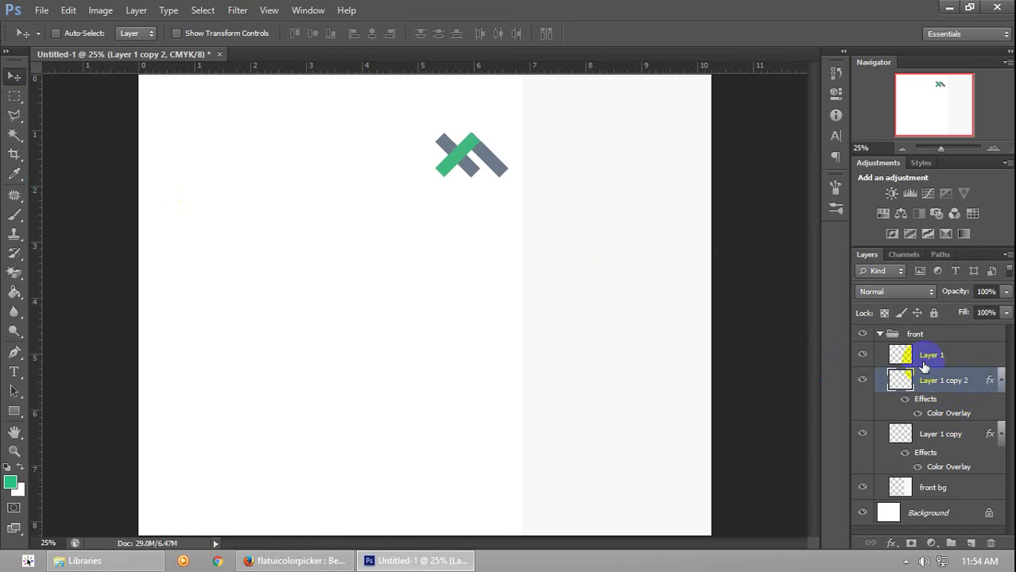
{"action": "right_click", "coordinate": [968, 383]}
{"action": "left_click", "coordinate": [922, 163]}
{"action": "left_click", "coordinate": [239, 186]}
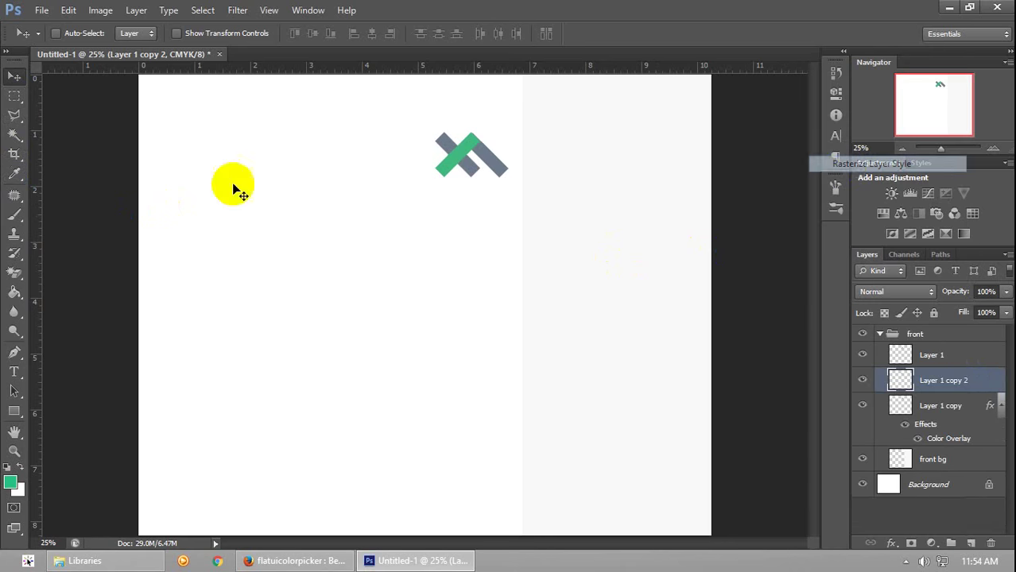
Select the part of the second slate bar protruding above the green bar with the Polygonal Lasso and delete it
{"action": "left_click", "coordinate": [12, 117]}
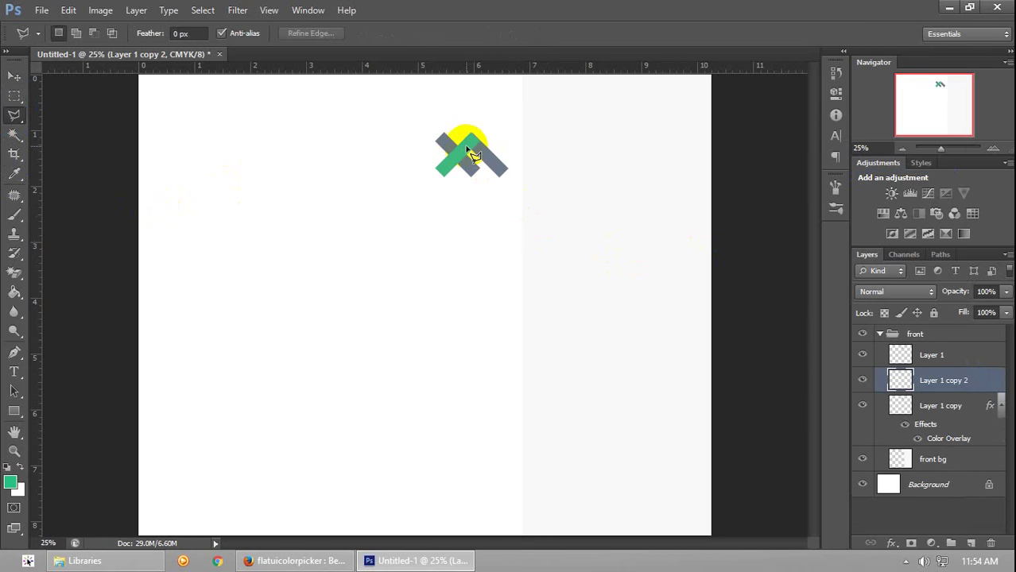
{"action": "left_click", "coordinate": [436, 180]}
{"action": "left_click", "coordinate": [407, 137]}
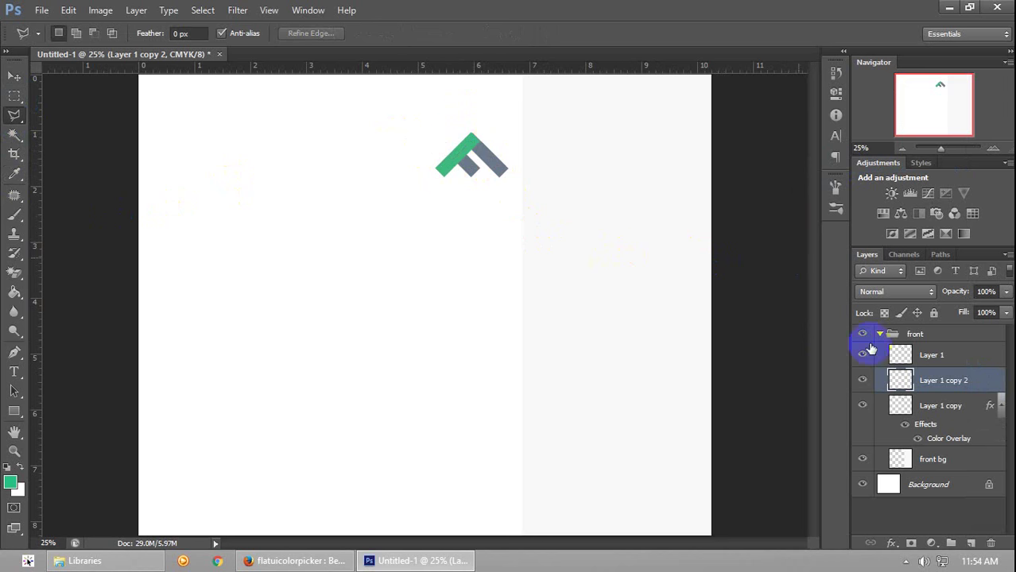
Give the short inner bar a Color Overlay in 2da06a, a darker shade of the logo's green
{"action": "double_click", "coordinate": [984, 387]}
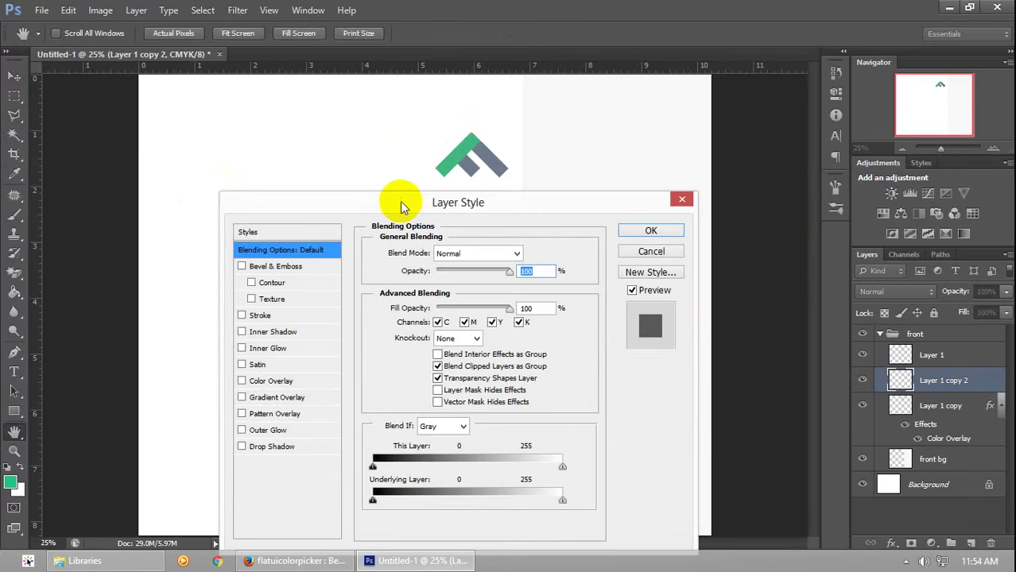
{"action": "left_click_drag", "start_coordinate": [396, 197], "coordinate": [438, 205]}
{"action": "left_click", "coordinate": [310, 384]}
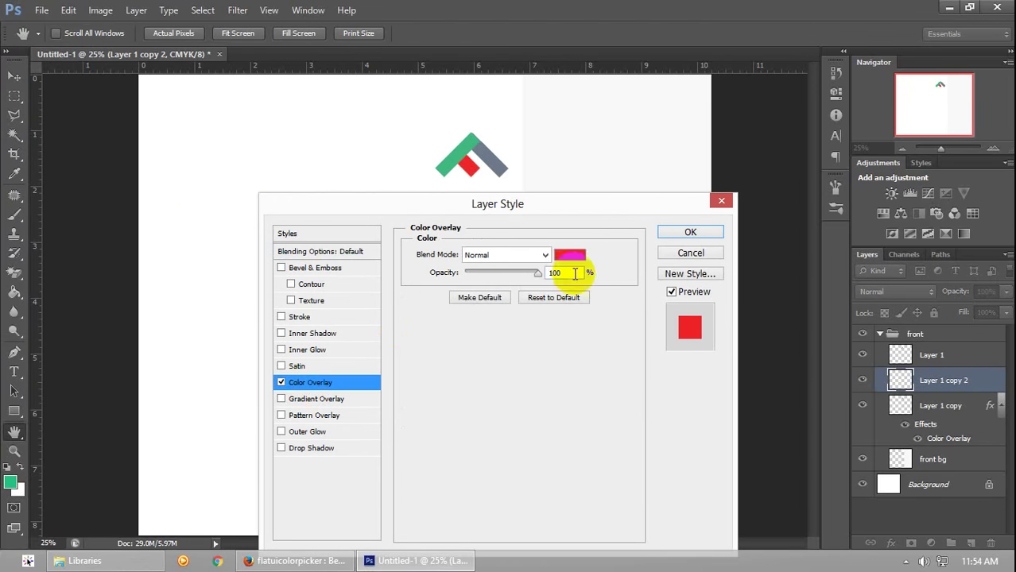
{"action": "left_click", "coordinate": [569, 254]}
{"action": "left_click", "coordinate": [452, 148]}
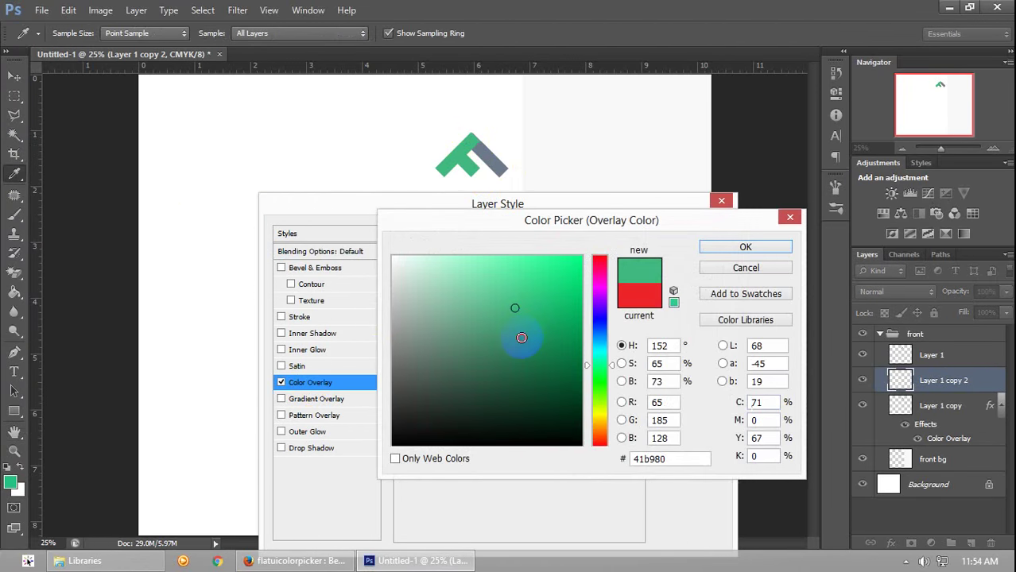
{"action": "left_click", "coordinate": [522, 337]}
{"action": "left_click_drag", "start_coordinate": [531, 350], "coordinate": [528, 326]}
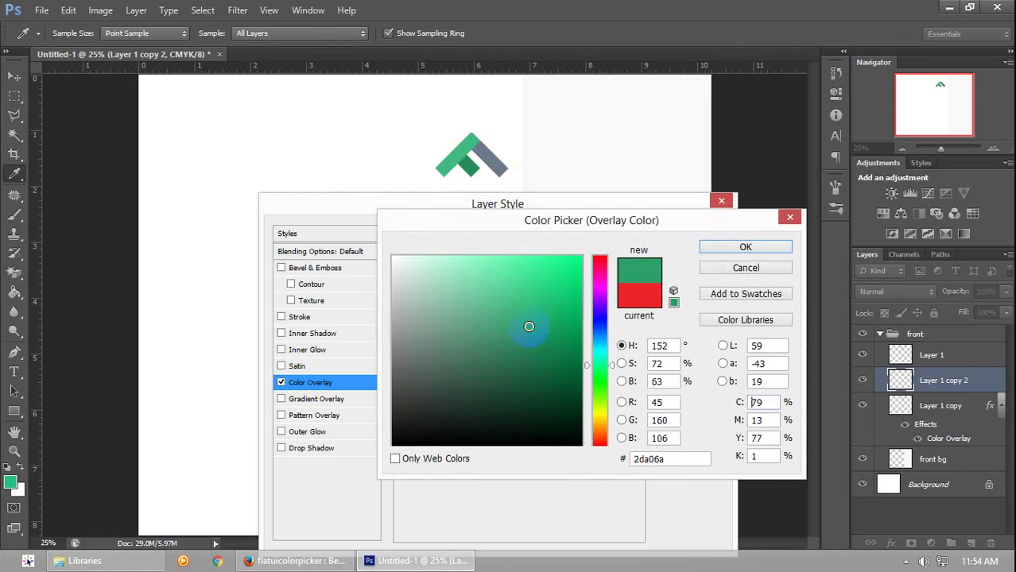
{"action": "left_click", "coordinate": [746, 248]}
{"action": "left_click", "coordinate": [690, 232]}
Try to save the document as a Photoshop file in the Class 13 folder
{"action": "key", "text": "ctrl+shift+s"}
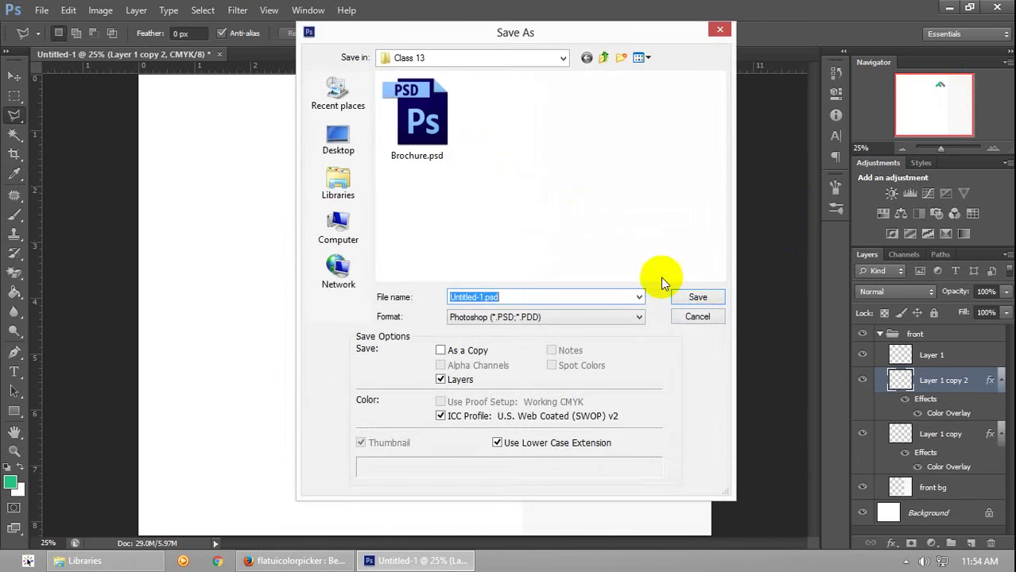
{"action": "left_click", "coordinate": [695, 300]}
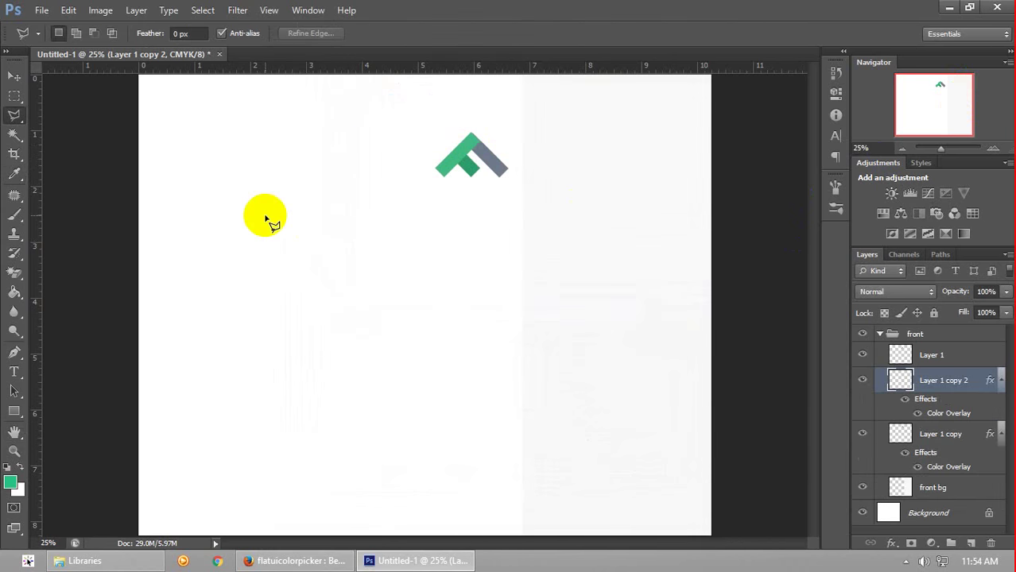
Group the three bar layers and name the group "logo"
{"action": "left_click", "coordinate": [951, 354]}
{"action": "left_click", "coordinate": [953, 437], "text": "shift"}
{"action": "key", "text": "ctrl+g"}
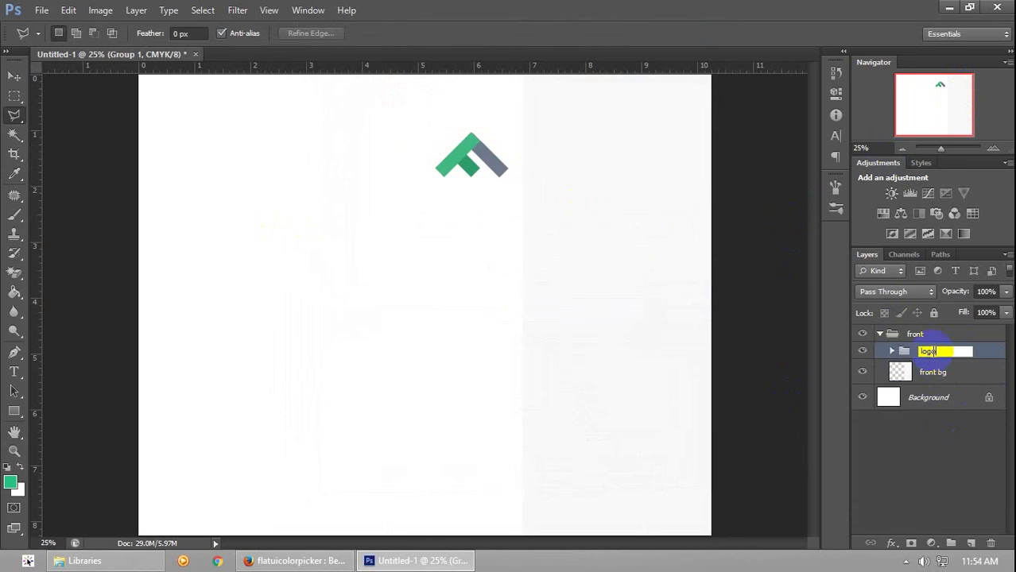
{"action": "left_click", "coordinate": [617, 238]}
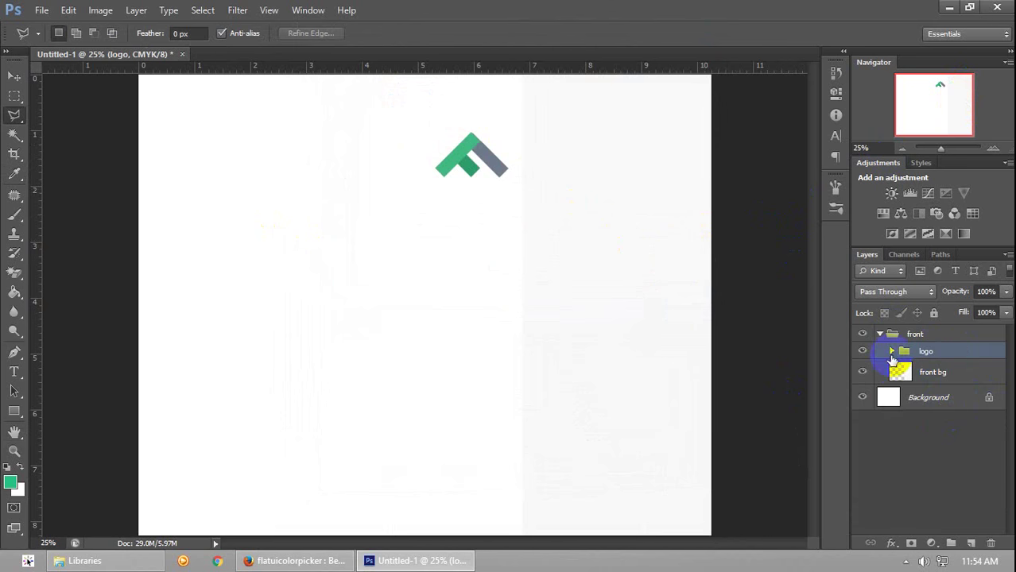
Move the logo group to the upper part of the light front panel and nudge its green bar slightly right
{"action": "left_click", "coordinate": [14, 76]}
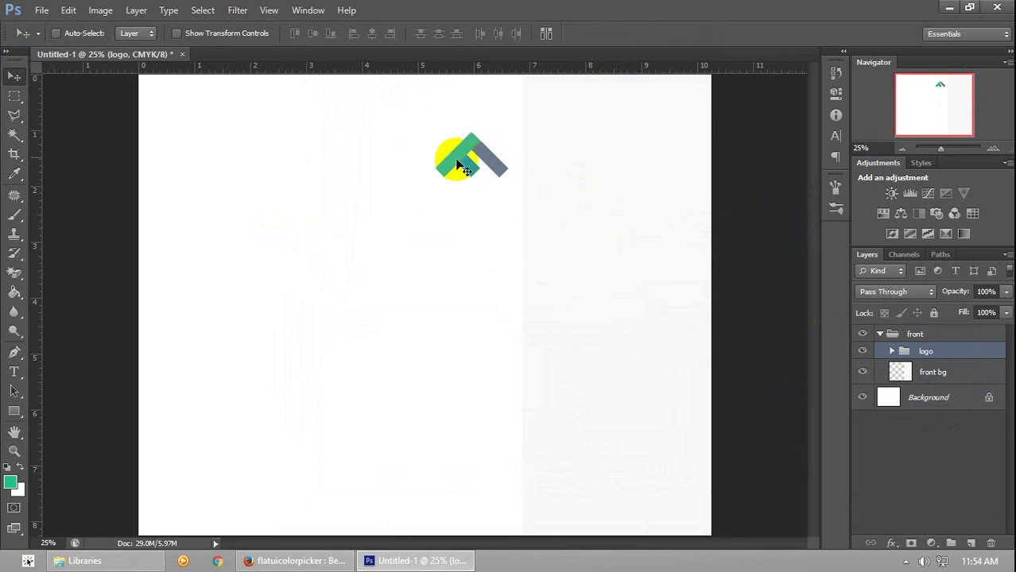
{"action": "left_click_drag", "start_coordinate": [454, 159], "coordinate": [560, 126]}
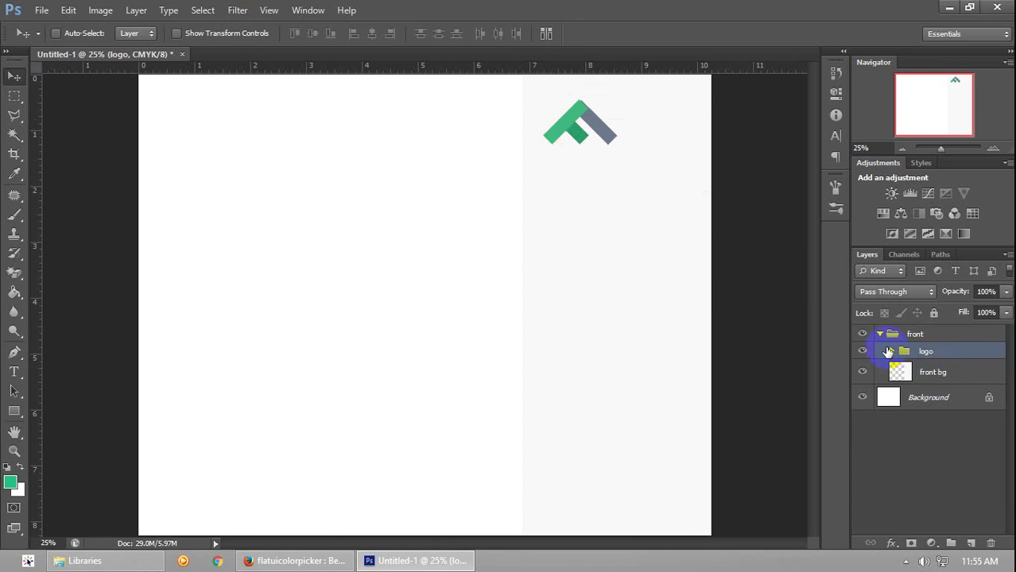
{"action": "left_click", "coordinate": [892, 350]}
{"action": "left_click", "coordinate": [943, 371]}
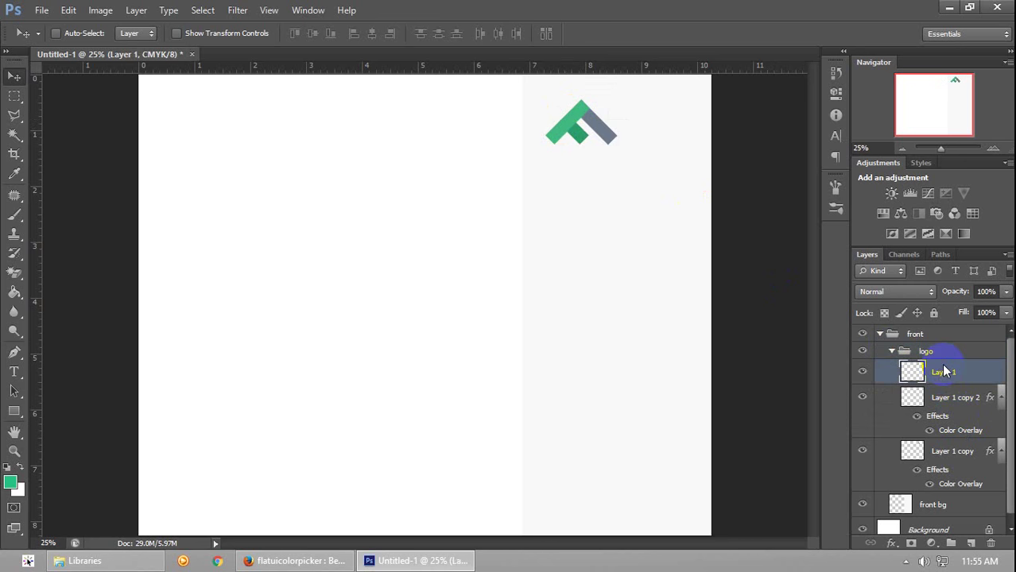
{"action": "left_click", "coordinate": [892, 352]}
Save the document as Brochure.psd in the Class 13 folder, replacing the existing file
{"action": "key", "text": "ctrl+s"}
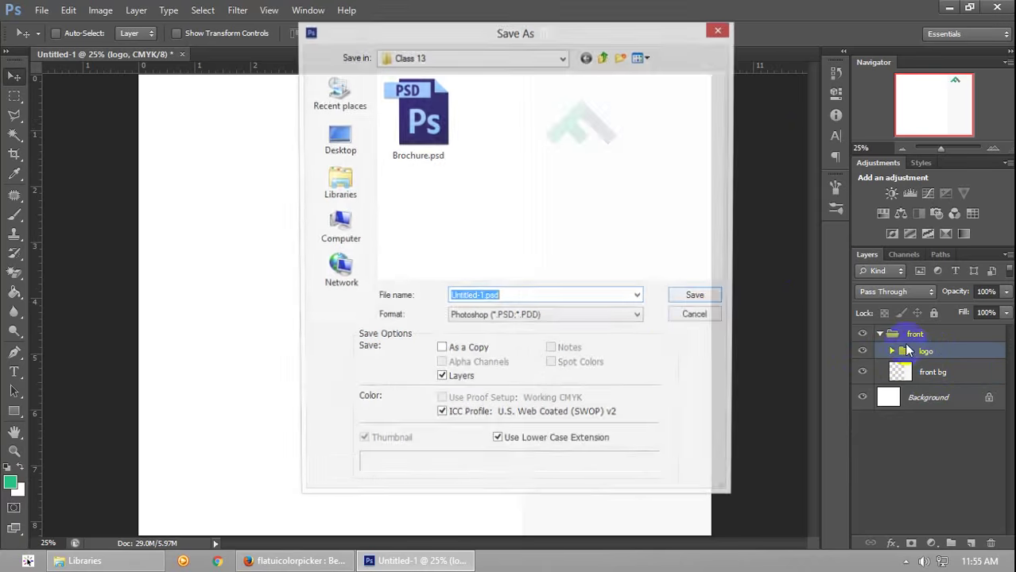
{"action": "left_click", "coordinate": [337, 97]}
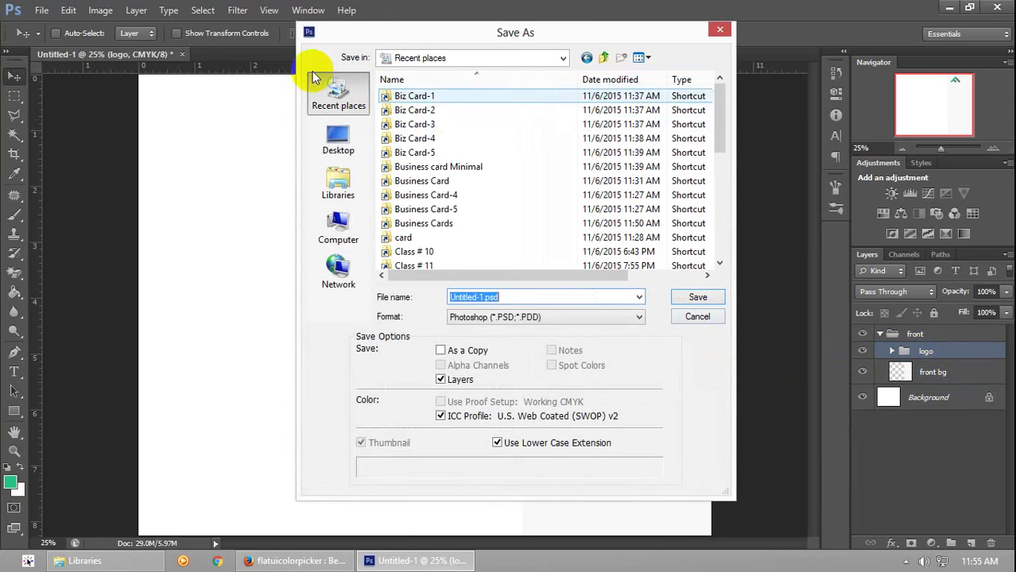
{"action": "left_click", "coordinate": [603, 58]}
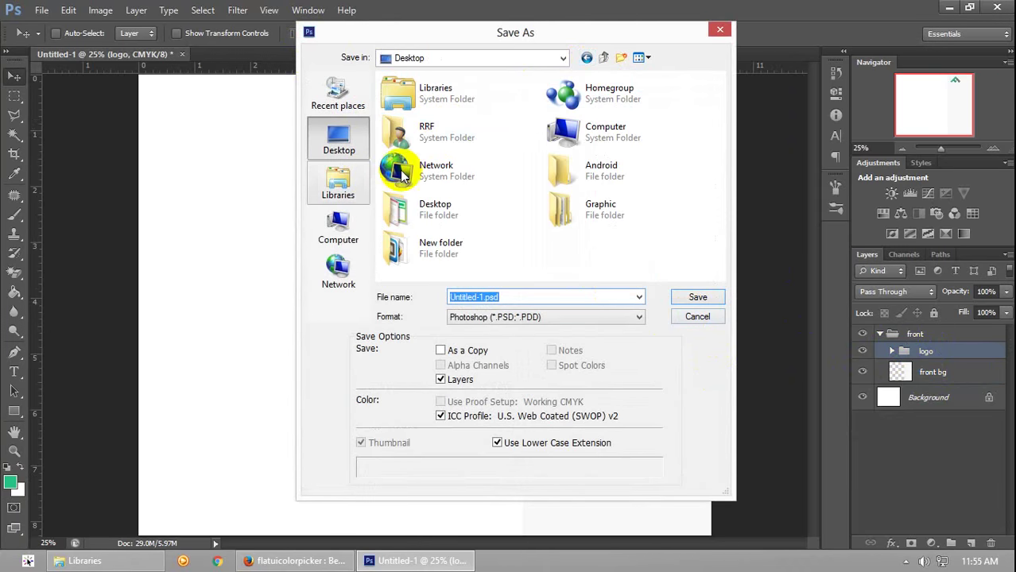
{"action": "double_click", "coordinate": [651, 209]}
{"action": "double_click", "coordinate": [573, 119]}
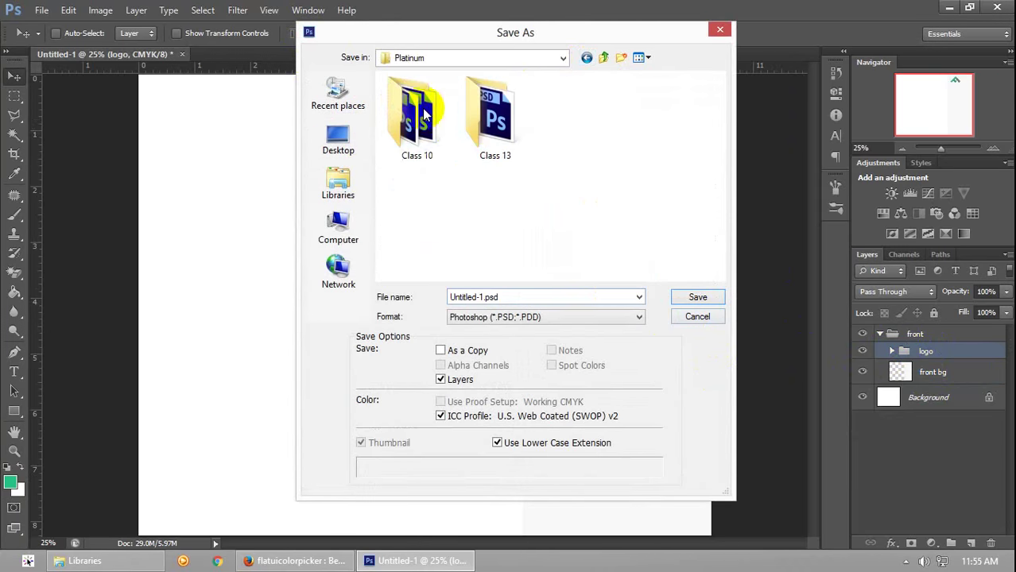
{"action": "left_click", "coordinate": [495, 120]}
{"action": "double_click", "coordinate": [501, 118]}
{"action": "double_click", "coordinate": [429, 120]}
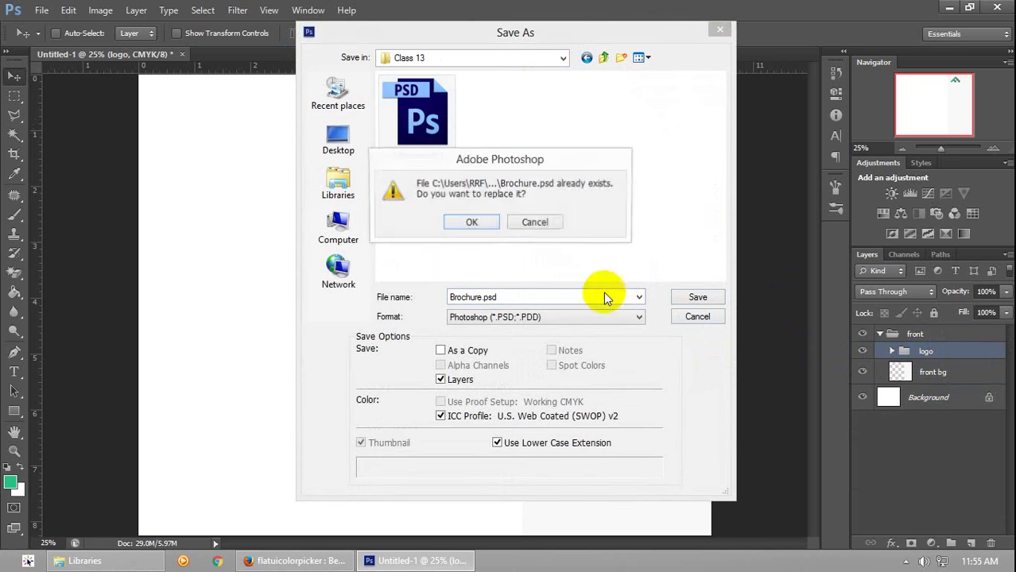
{"action": "left_click", "coordinate": [477, 217]}
{"action": "left_click", "coordinate": [641, 166]}
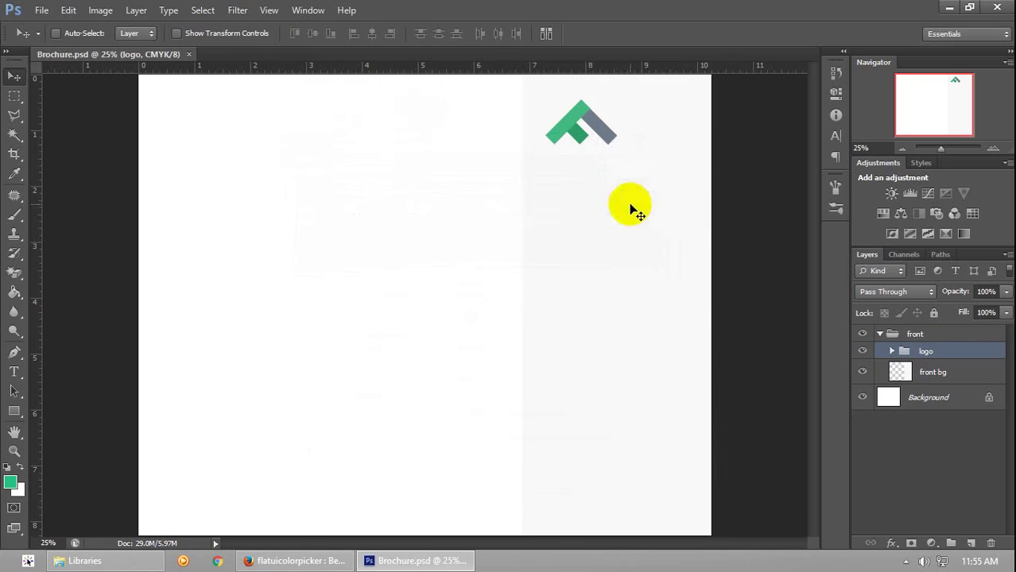
Select the front bg layer and display the document's guides
{"action": "left_click", "coordinate": [958, 376]}
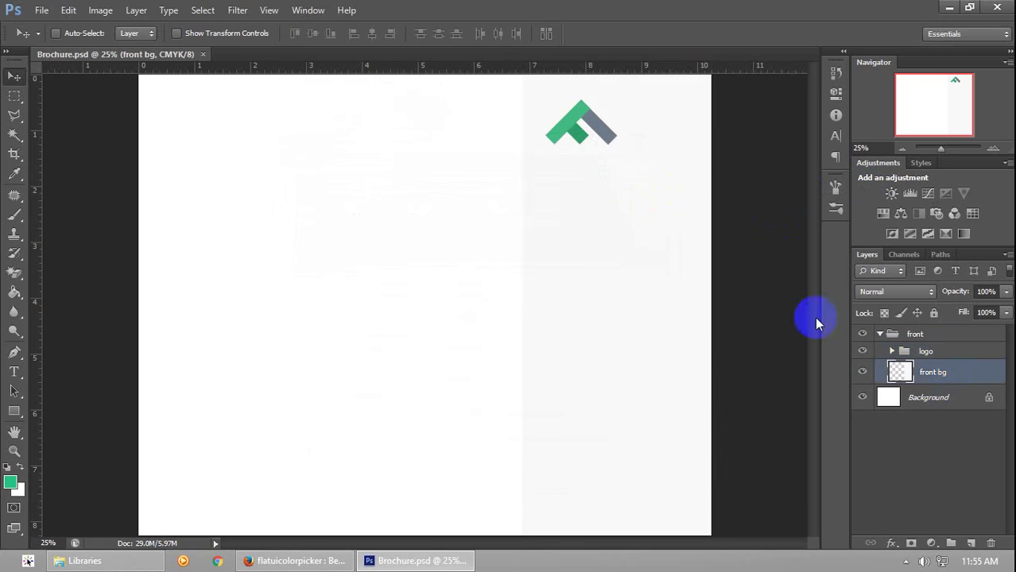
{"action": "left_click", "coordinate": [15, 95]}
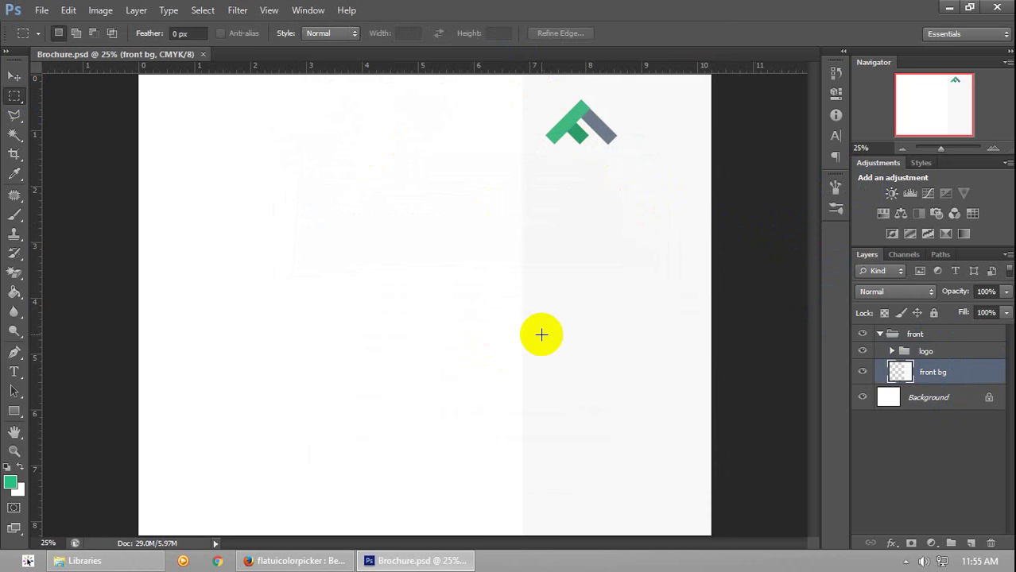
{"action": "key", "text": "ctrl+semicolon"}
{"action": "left_click", "coordinate": [726, 472]}
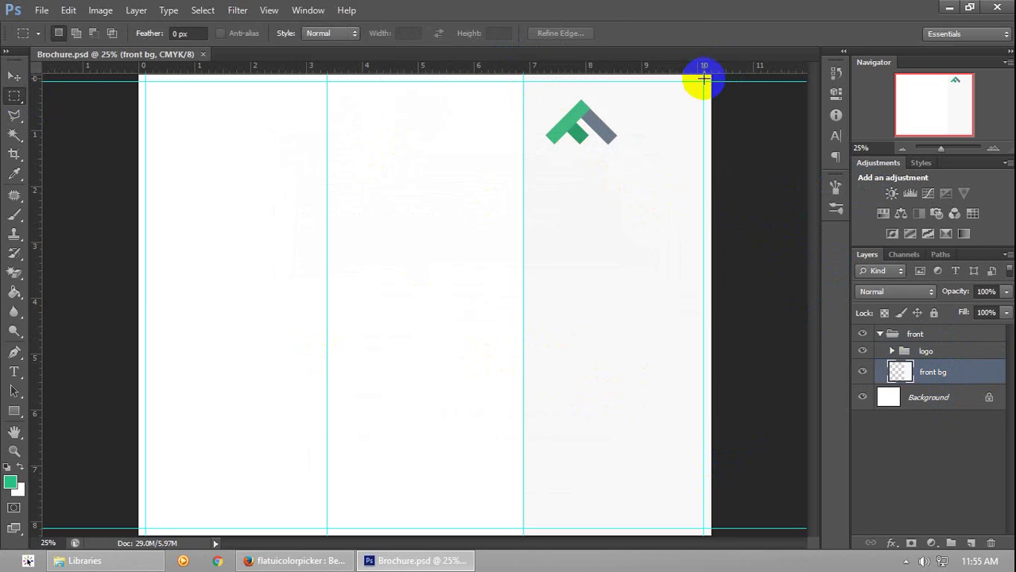
{"action": "left_click", "coordinate": [749, 163]}
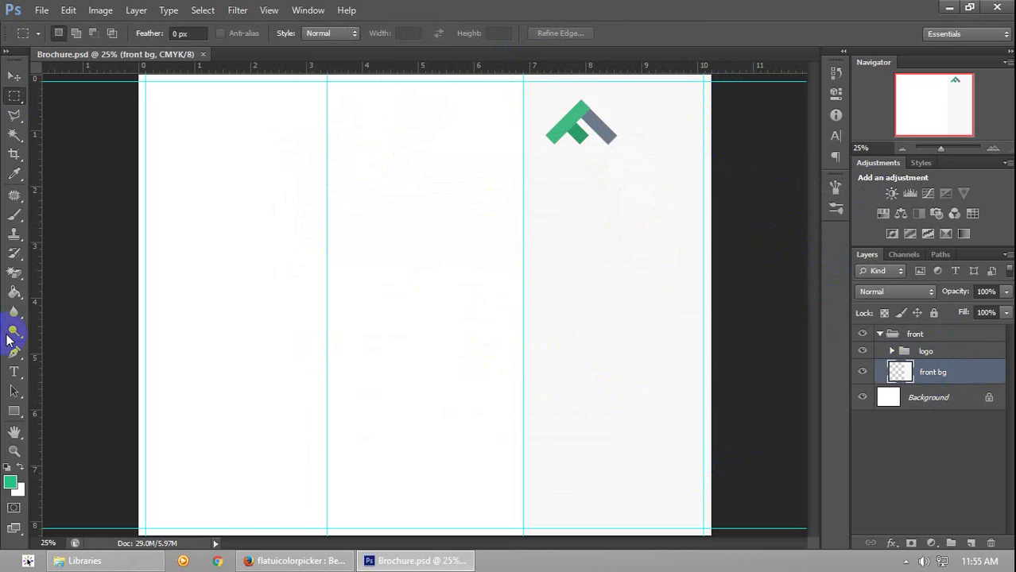
{"action": "left_click", "coordinate": [42, 430]}
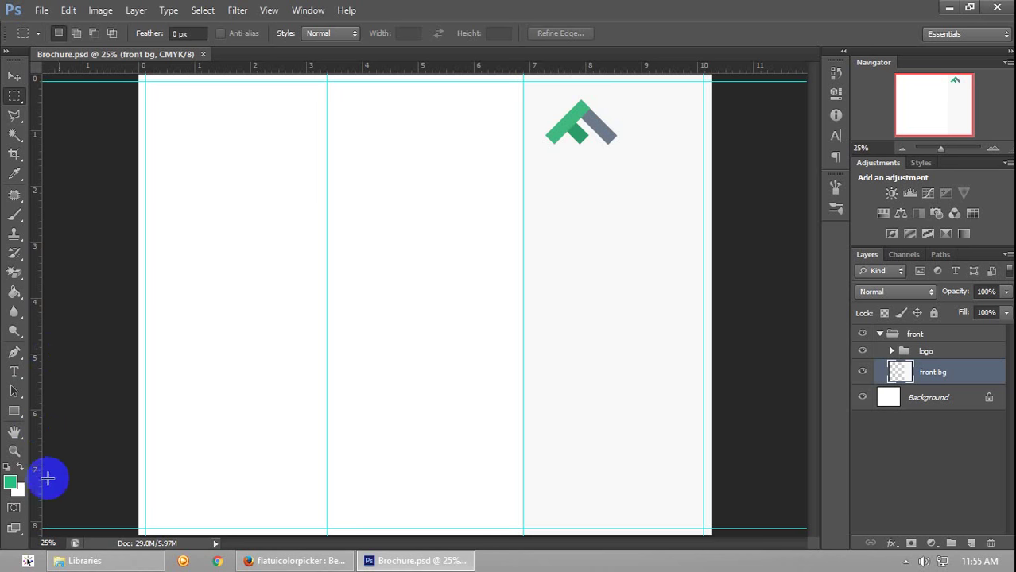
Add vertical guides at about 7 and 10 inches as inner margins along both sides of the front panel
{"action": "left_click", "coordinate": [993, 149]}
{"action": "left_click", "coordinate": [993, 149]}
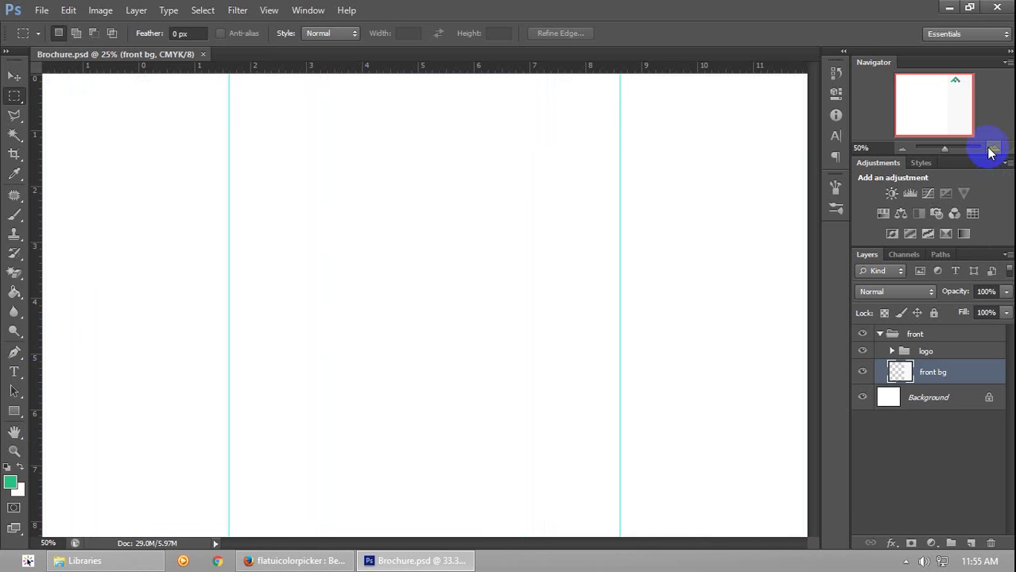
{"action": "left_click", "coordinate": [993, 148]}
{"action": "left_click", "coordinate": [993, 149]}
{"action": "mouse_move", "coordinate": [982, 120]}
{"action": "left_mouse_down"}
{"action": "mouse_move", "coordinate": [962, 107]}
{"action": "mouse_move", "coordinate": [978, 107]}
{"action": "left_mouse_up"}
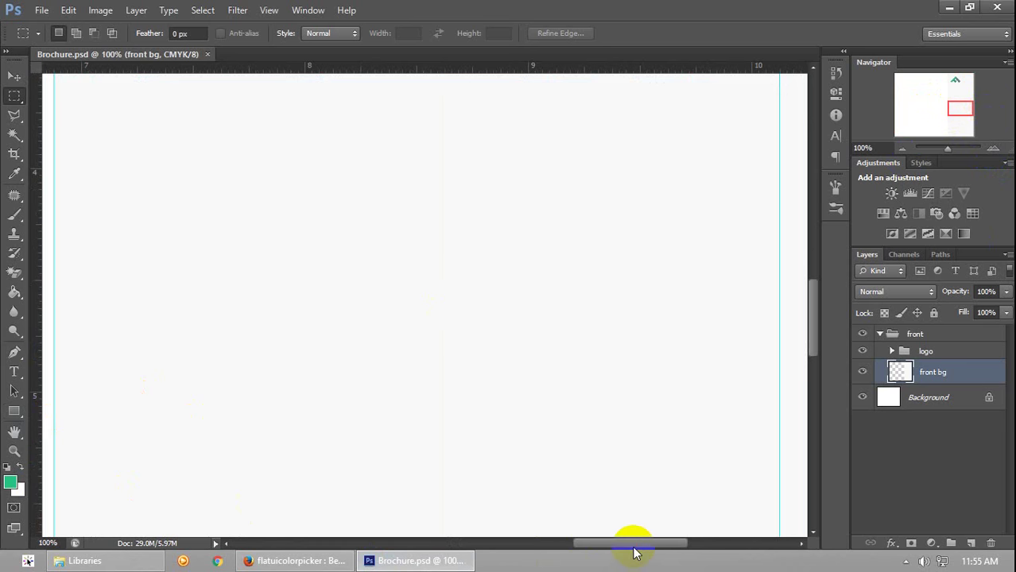
{"action": "left_click_drag", "start_coordinate": [633, 545], "coordinate": [618, 547]}
{"action": "left_click_drag", "start_coordinate": [36, 454], "coordinate": [179, 450]}
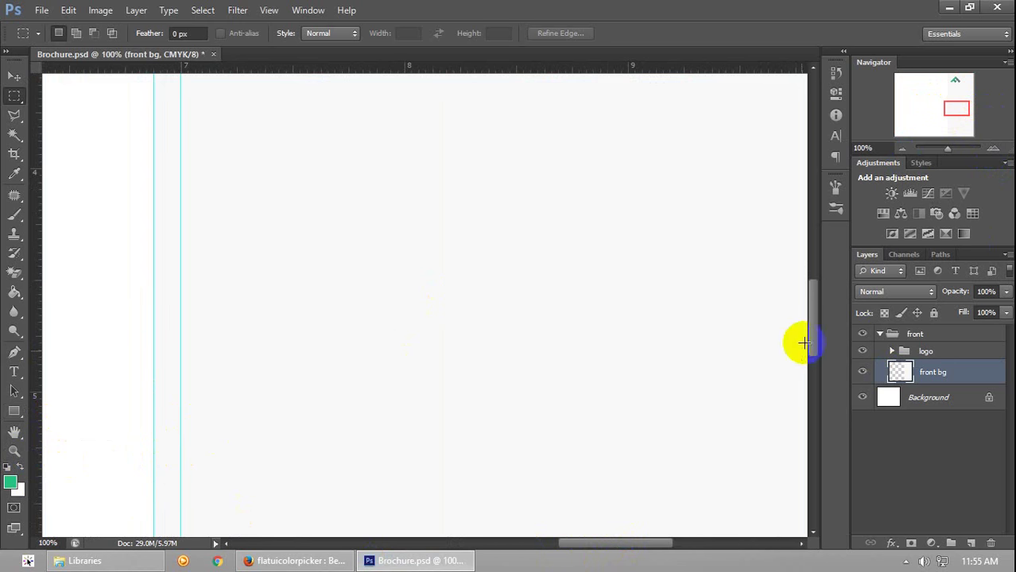
{"action": "left_click_drag", "start_coordinate": [647, 543], "coordinate": [681, 545]}
{"action": "left_click_drag", "start_coordinate": [36, 441], "coordinate": [578, 442]}
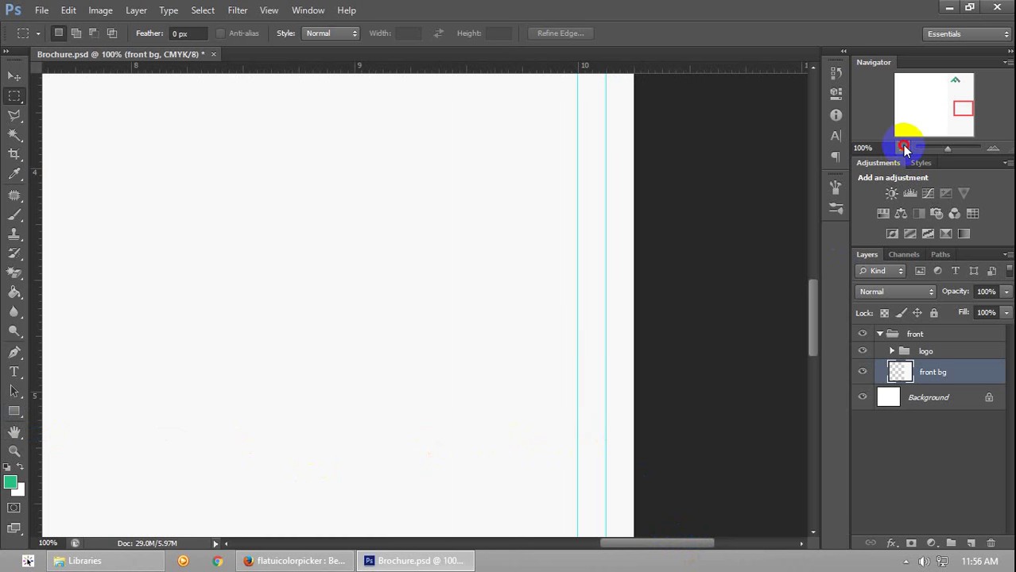
Nudge the logo's long green bar, Layer 1, slightly left
{"action": "left_click", "coordinate": [903, 147]}
{"action": "left_click", "coordinate": [903, 147]}
{"action": "left_click_drag", "start_coordinate": [942, 112], "coordinate": [944, 99]}
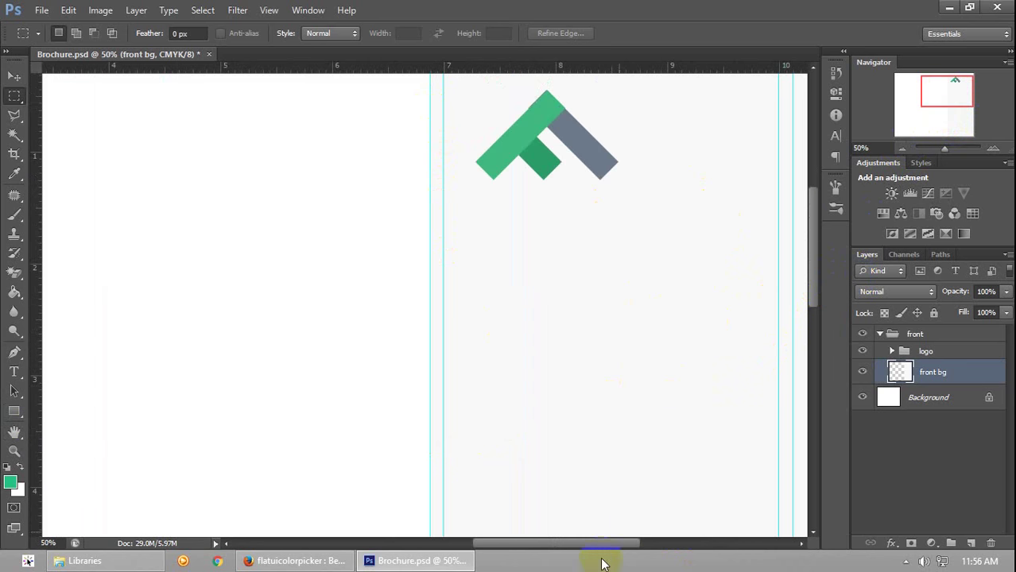
{"action": "left_click_drag", "start_coordinate": [598, 549], "coordinate": [617, 551]}
{"action": "left_click_drag", "start_coordinate": [823, 250], "coordinate": [815, 222]}
{"action": "left_click", "coordinate": [934, 354]}
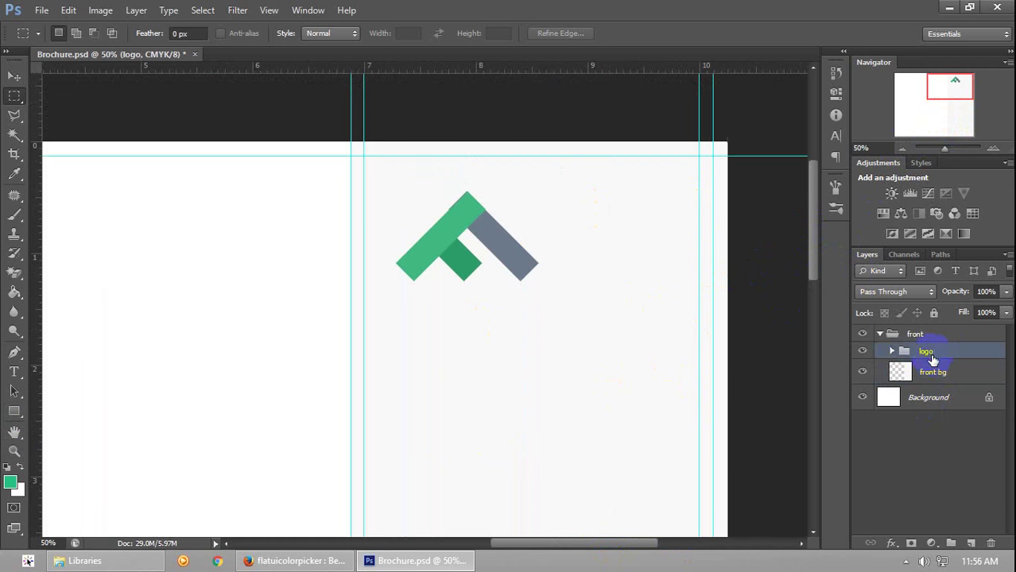
{"action": "left_click", "coordinate": [892, 353]}
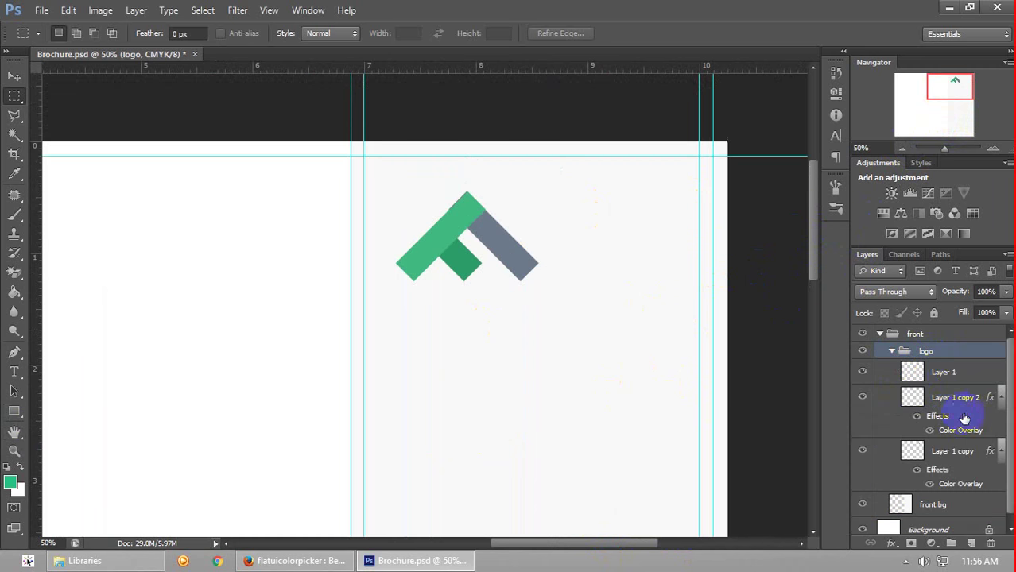
{"action": "left_click", "coordinate": [948, 374]}
{"action": "key", "text": "v"}
{"action": "key", "text": "Left"}
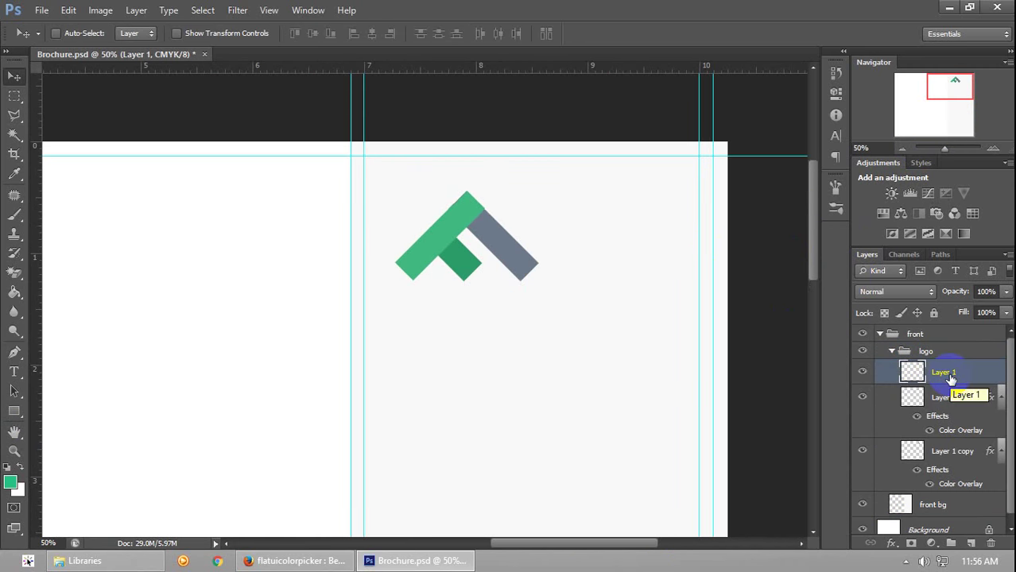
Scale the logo group down to about 0.8 inches wide and place it near the front panel's upper-left margin
{"action": "left_click", "coordinate": [892, 352]}
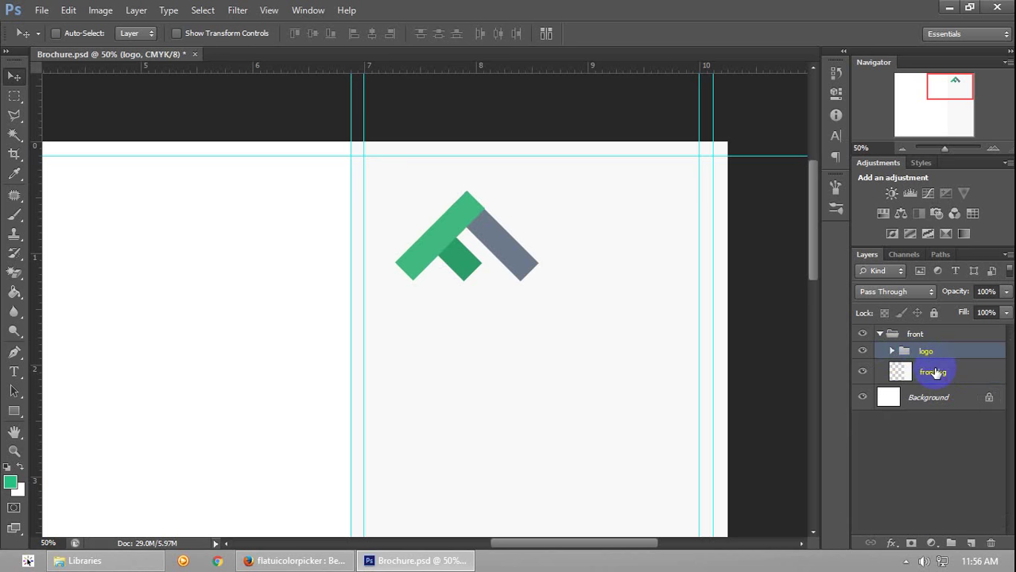
{"action": "key", "text": "ctrl+t"}
{"action": "left_click_drag", "start_coordinate": [537, 280], "coordinate": [456, 214]}
{"action": "key", "text": "Return"}
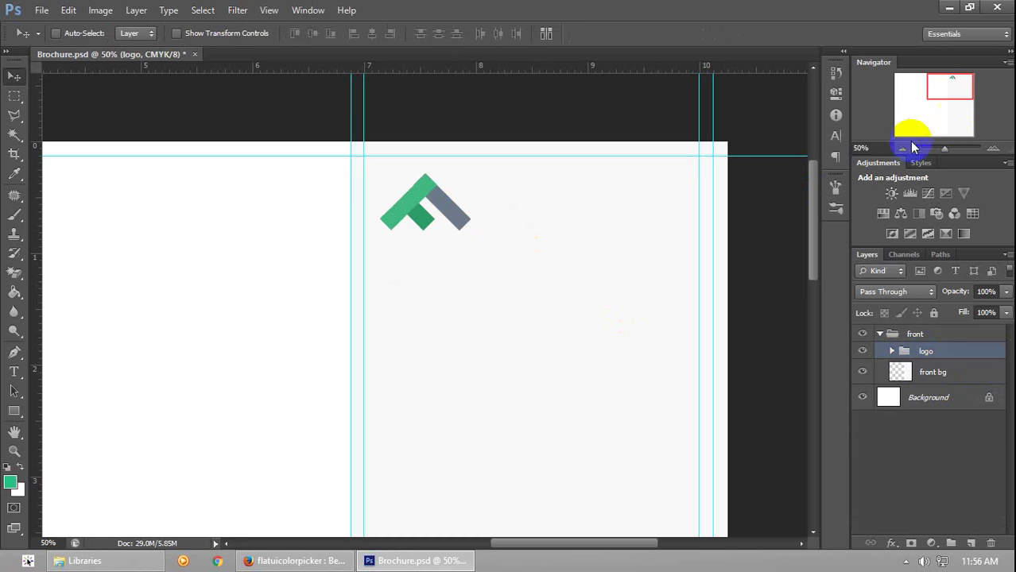
Make a triangular Polygonal Lasso selection from the front panel's left edge, about 3.7 inches down, to both of its bottom corners
{"action": "left_click_drag", "start_coordinate": [913, 132], "coordinate": [931, 91]}
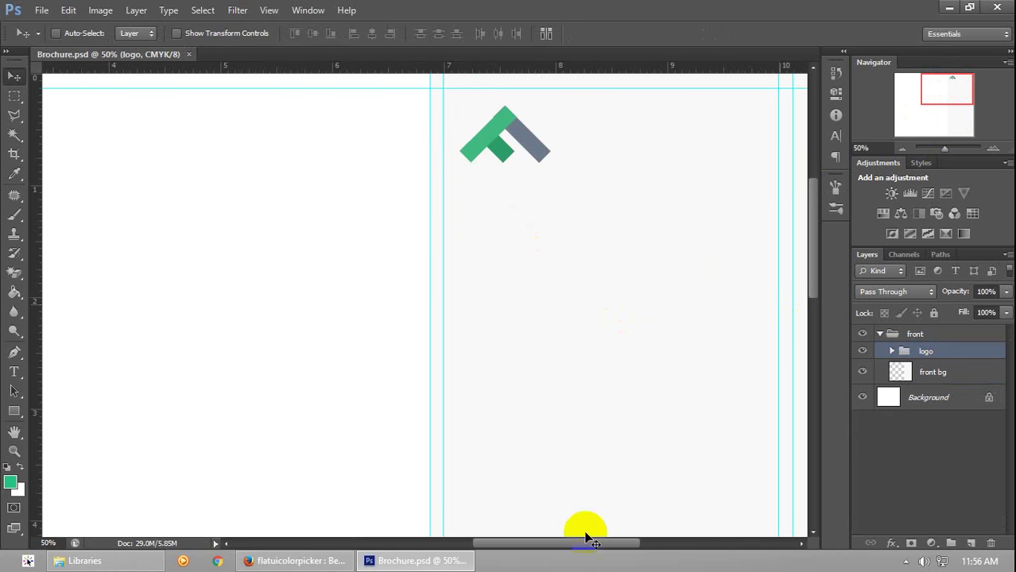
{"action": "left_click_drag", "start_coordinate": [598, 547], "coordinate": [612, 545]}
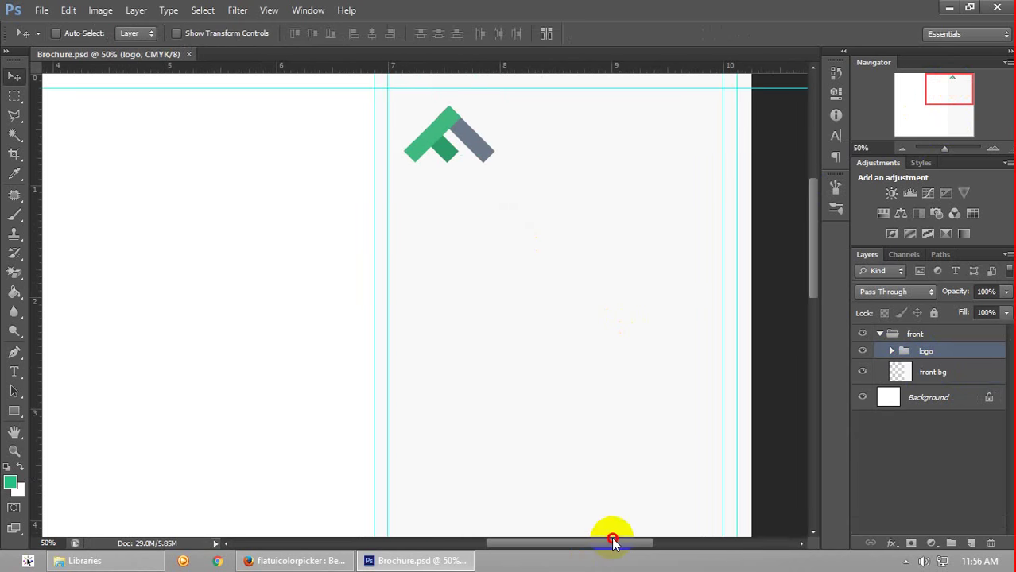
{"action": "left_click", "coordinate": [904, 149]}
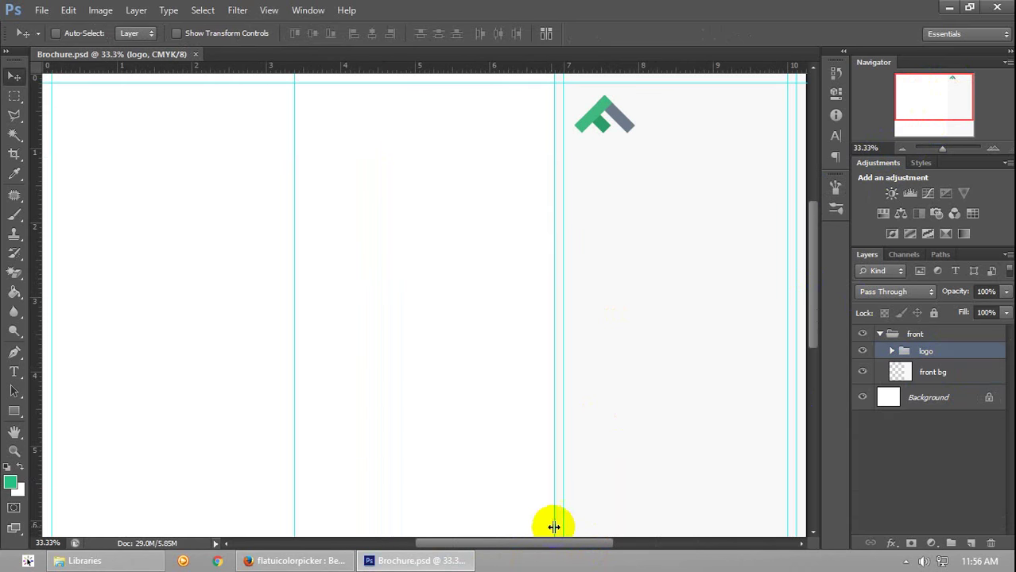
{"action": "left_click_drag", "start_coordinate": [549, 543], "coordinate": [566, 543]}
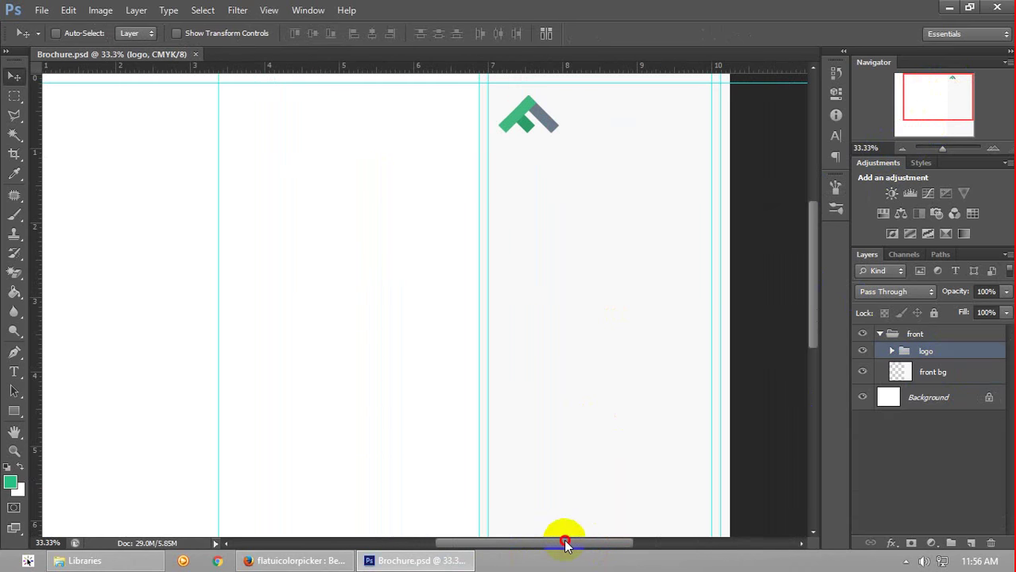
{"action": "left_click", "coordinate": [15, 117]}
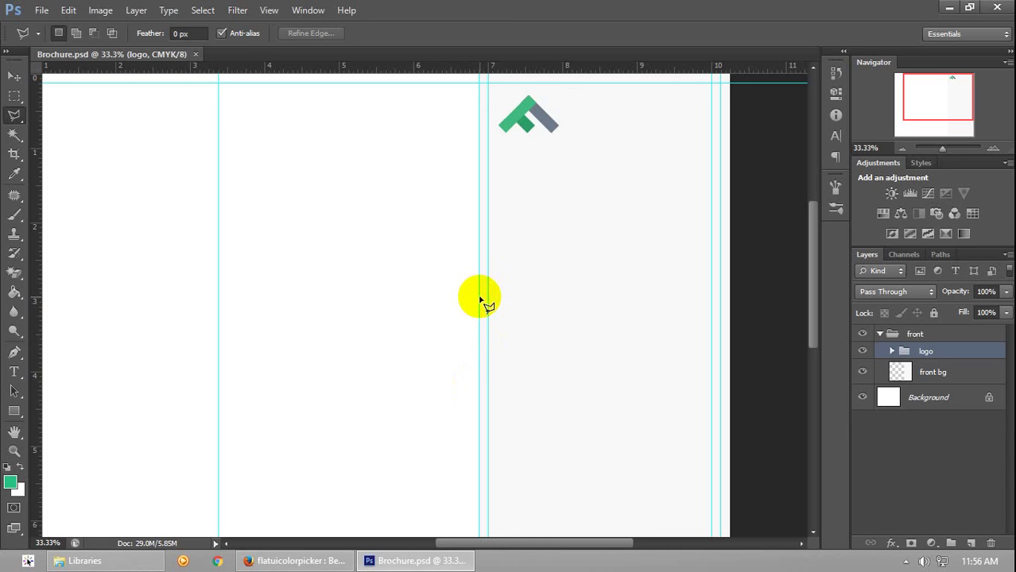
{"action": "left_click_drag", "start_coordinate": [811, 275], "coordinate": [775, 378]}
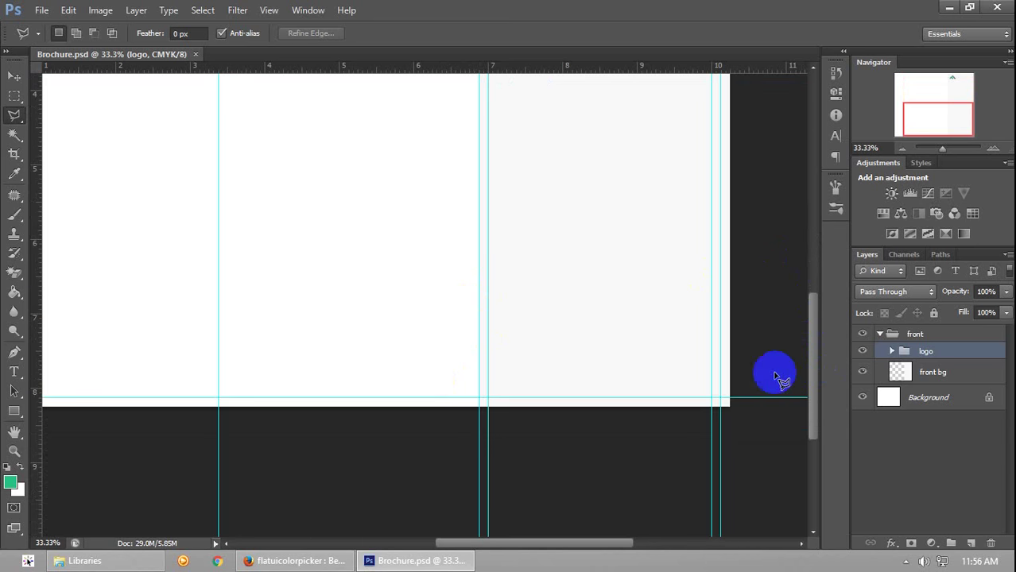
{"action": "left_click", "coordinate": [721, 401]}
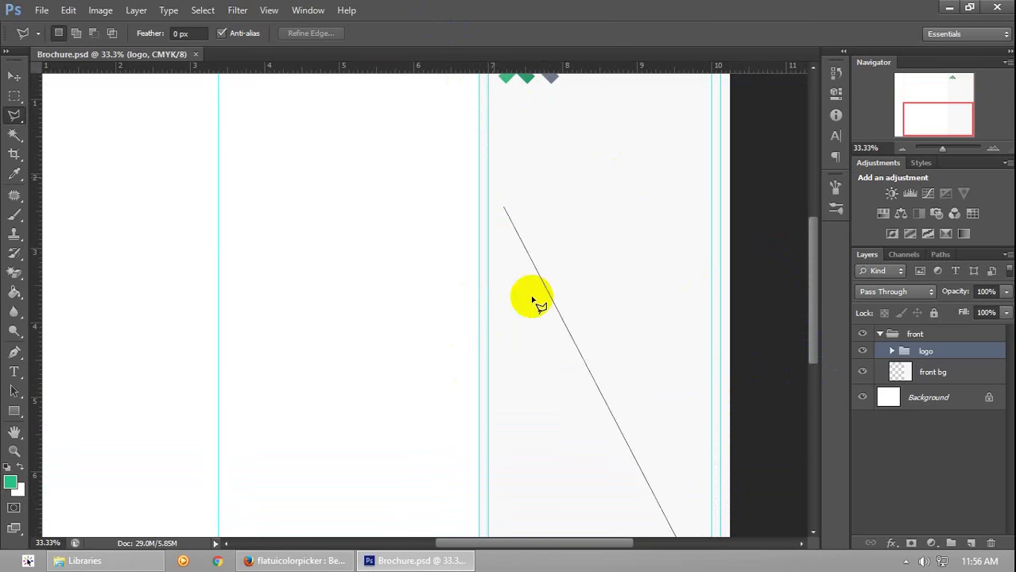
{"action": "left_click", "coordinate": [479, 303]}
{"action": "mouse_move", "coordinate": [418, 561]}
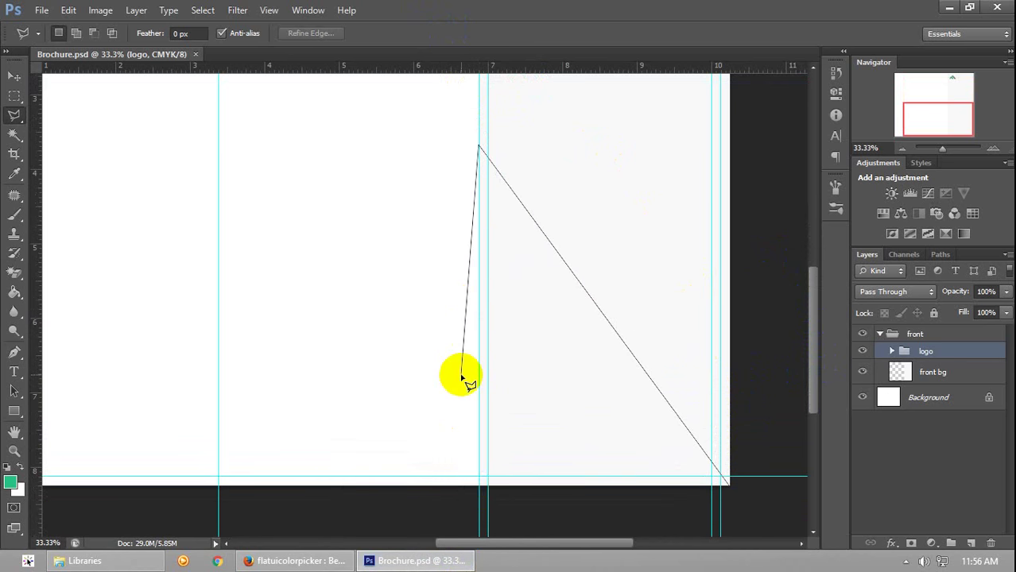
{"action": "left_click", "coordinate": [480, 484]}
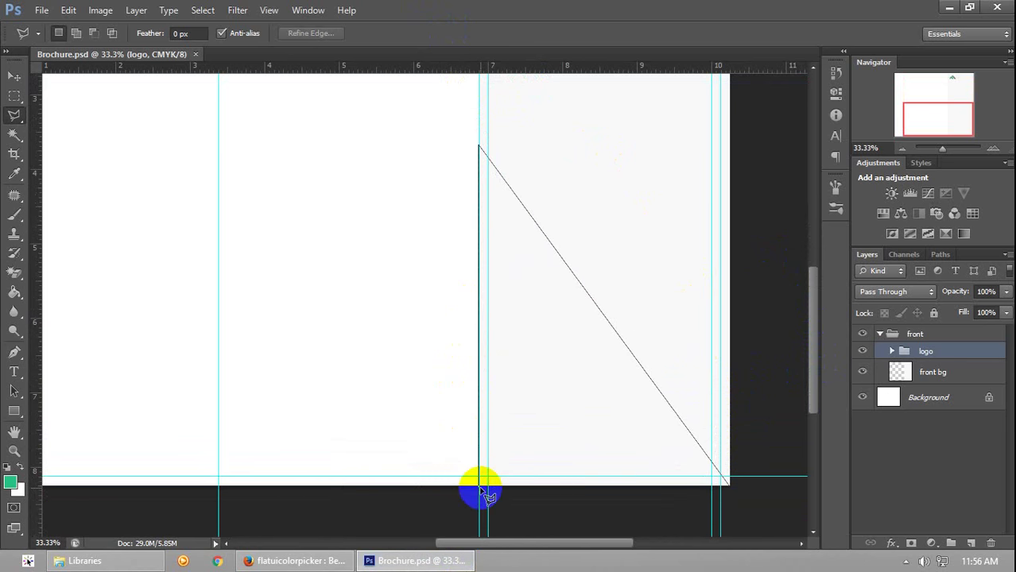
{"action": "left_click", "coordinate": [727, 488]}
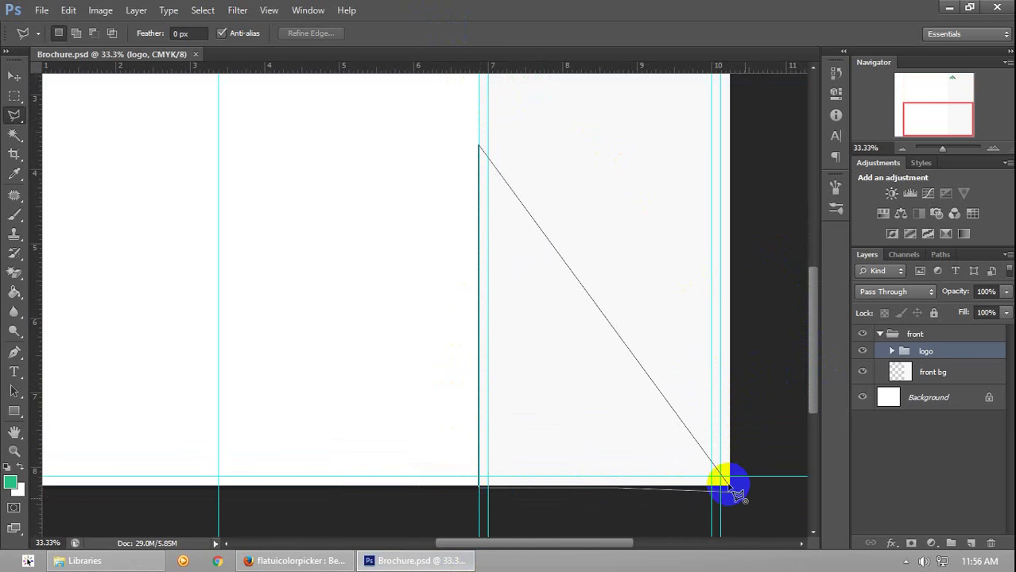
{"action": "left_click", "coordinate": [732, 487]}
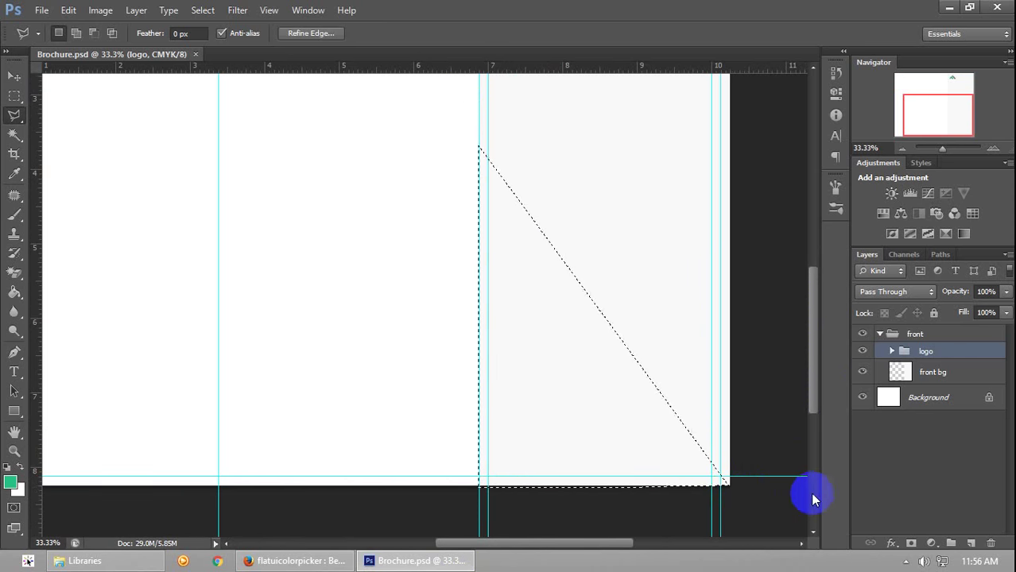
Create a new layer above front bg and fill the triangular selection with green 26c281
{"action": "left_click", "coordinate": [951, 382]}
{"action": "left_click", "coordinate": [971, 543]}
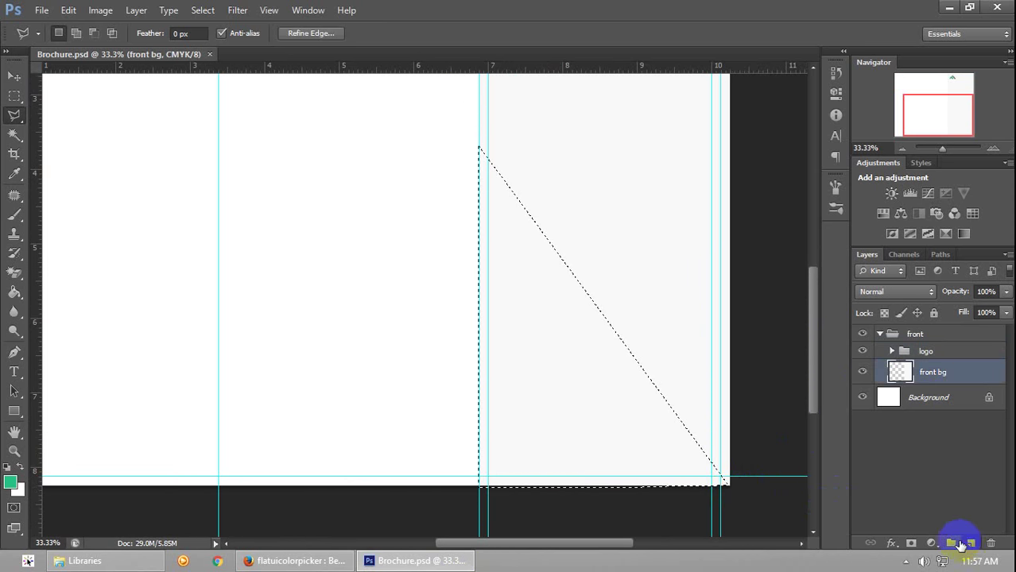
{"action": "left_click", "coordinate": [14, 483]}
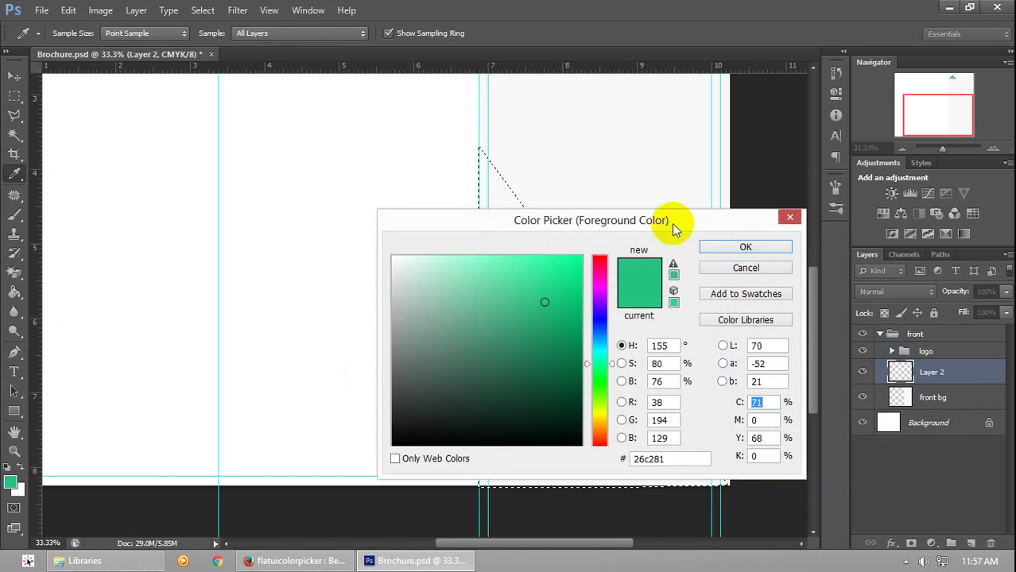
{"action": "left_click", "coordinate": [716, 246]}
{"action": "key", "text": "g"}
{"action": "left_click", "coordinate": [570, 365]}
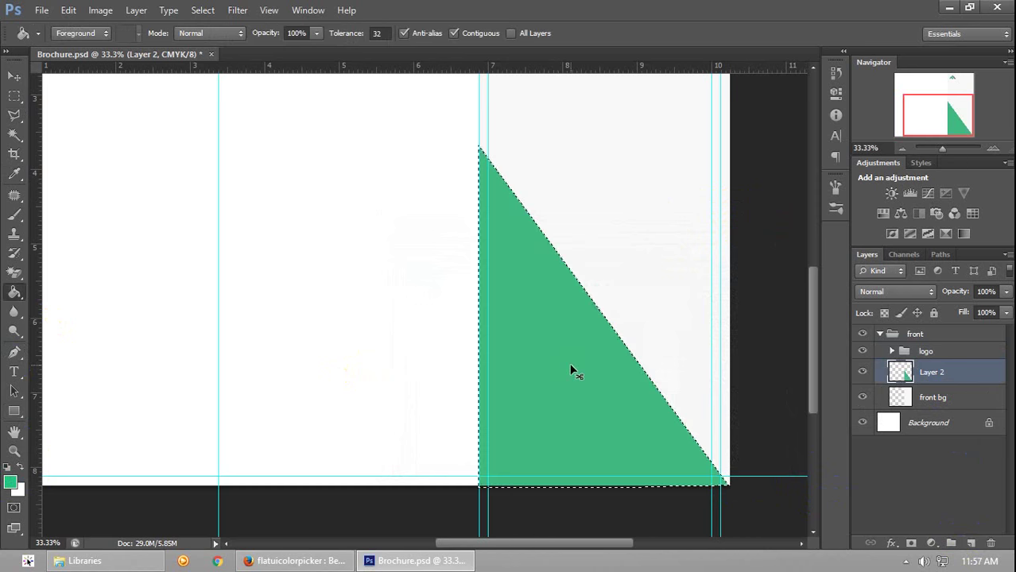
Clear the selection and lasso a new triangle from the front panel's lower-left corner to the diagonal's midpoint and just past its lower-right corner
{"action": "key", "text": "ctrl+d"}
{"action": "key", "text": "ctrl+semicolon"}
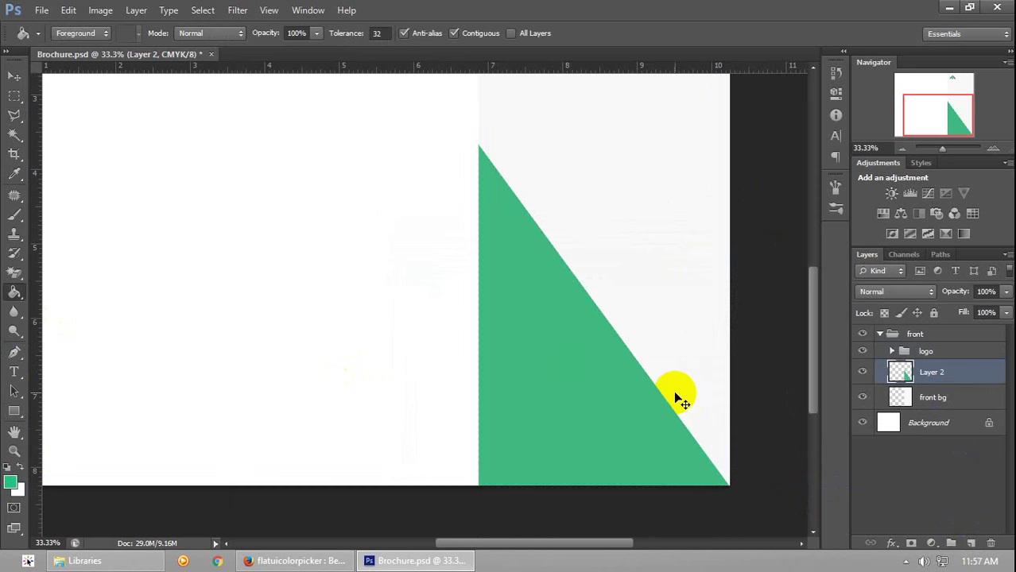
{"action": "mouse_move", "coordinate": [815, 377]}
{"action": "left_mouse_down"}
{"action": "mouse_move", "coordinate": [830, 287]}
{"action": "mouse_move", "coordinate": [822, 395]}
{"action": "left_mouse_up"}
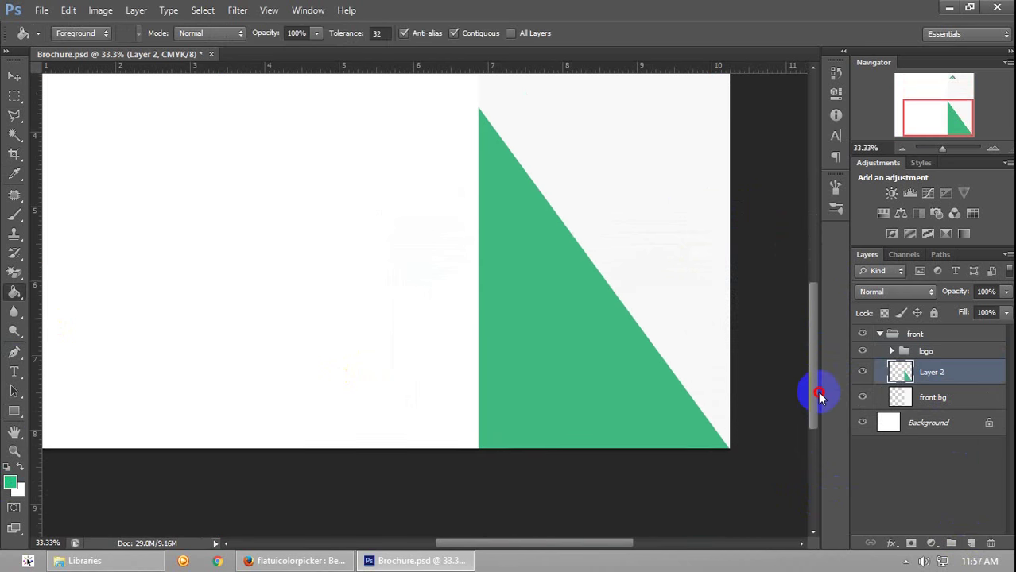
{"action": "left_click", "coordinate": [14, 115]}
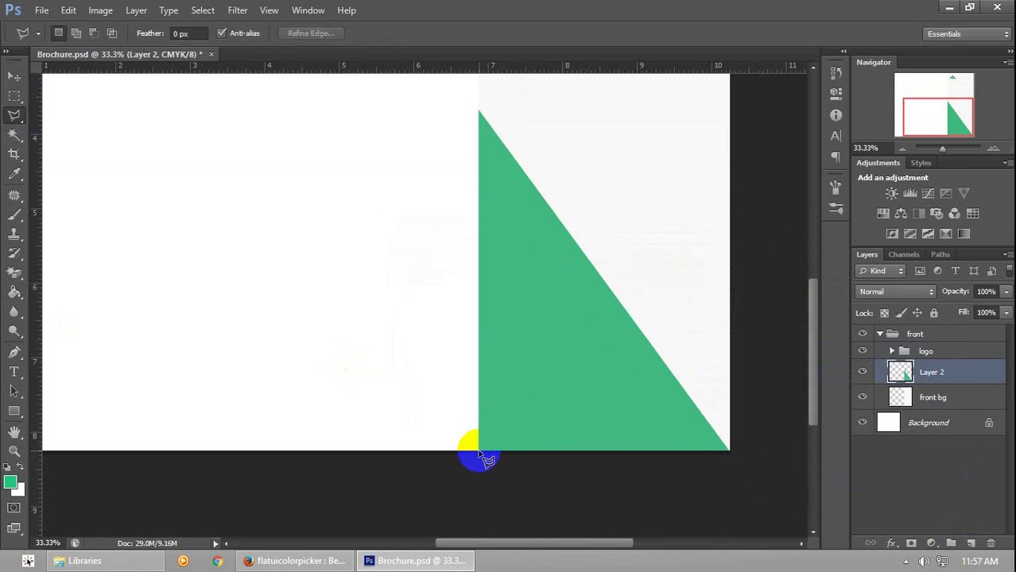
{"action": "key", "text": "ctrl+semicolon"}
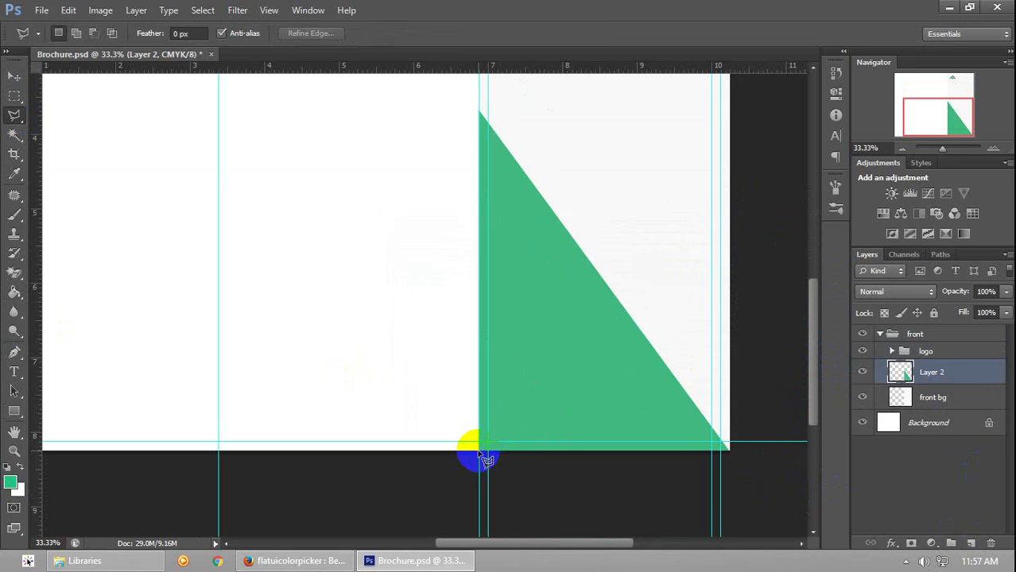
{"action": "left_click", "coordinate": [607, 287]}
{"action": "left_click", "coordinate": [737, 452]}
{"action": "double_click", "coordinate": [663, 463]}
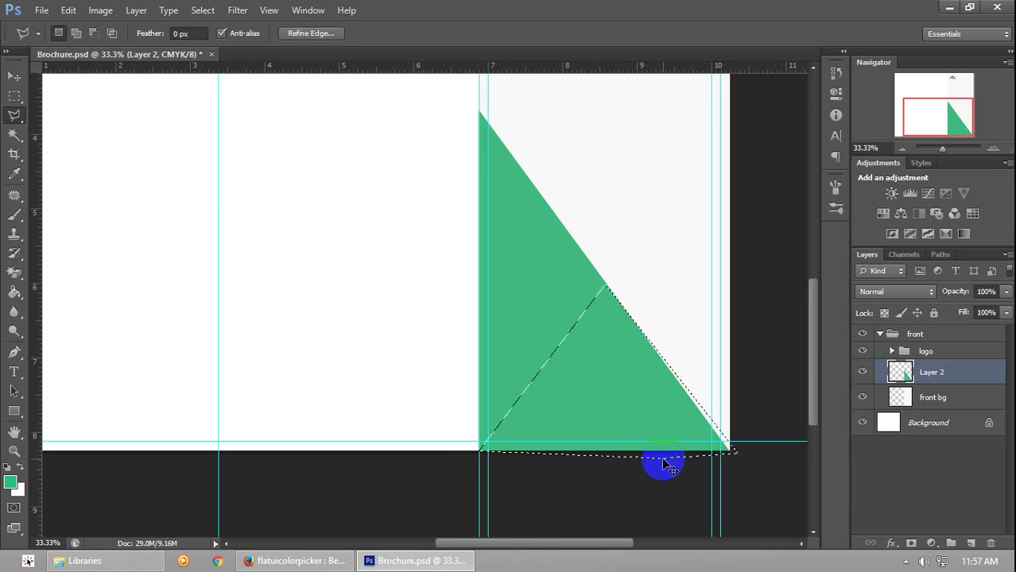
Set the foreground color to 6c7a89 by sampling the gray bar of the logo
{"action": "left_click", "coordinate": [10, 483]}
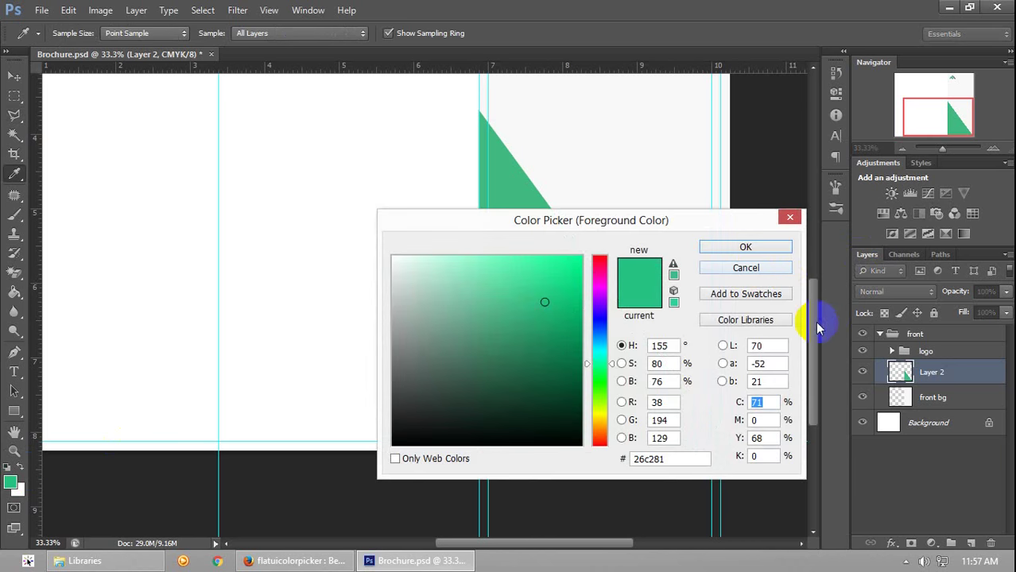
{"action": "left_click_drag", "start_coordinate": [814, 340], "coordinate": [791, 208]}
{"action": "left_click", "coordinate": [549, 170]}
{"action": "left_click", "coordinate": [775, 249]}
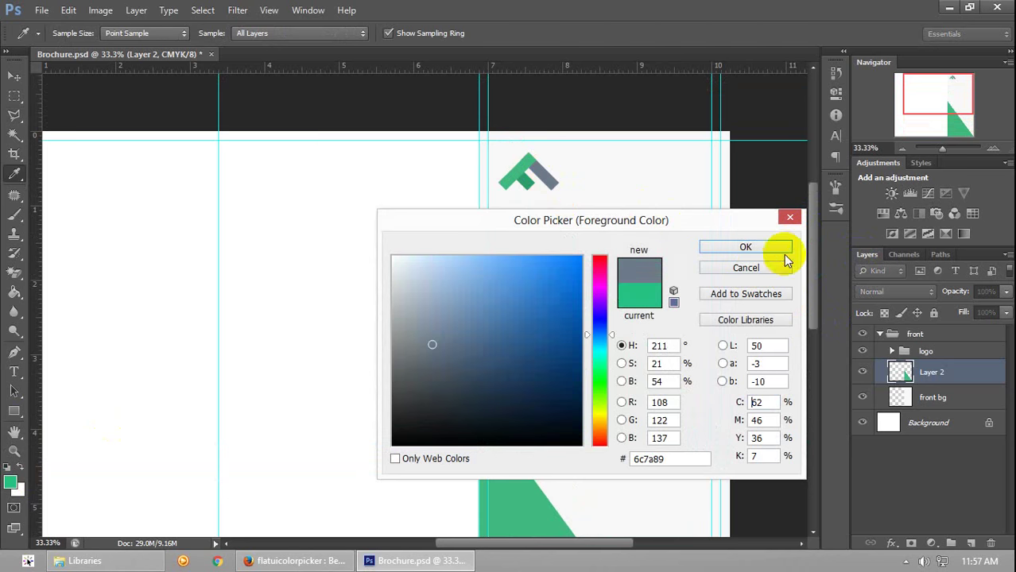
Fill the selected lower triangle with the gray directly on Layer 2 and clear the selection
{"action": "key", "text": "g"}
{"action": "scroll", "coordinate": [544, 492], "scroll_direction": "down", "scroll_amount": 5}
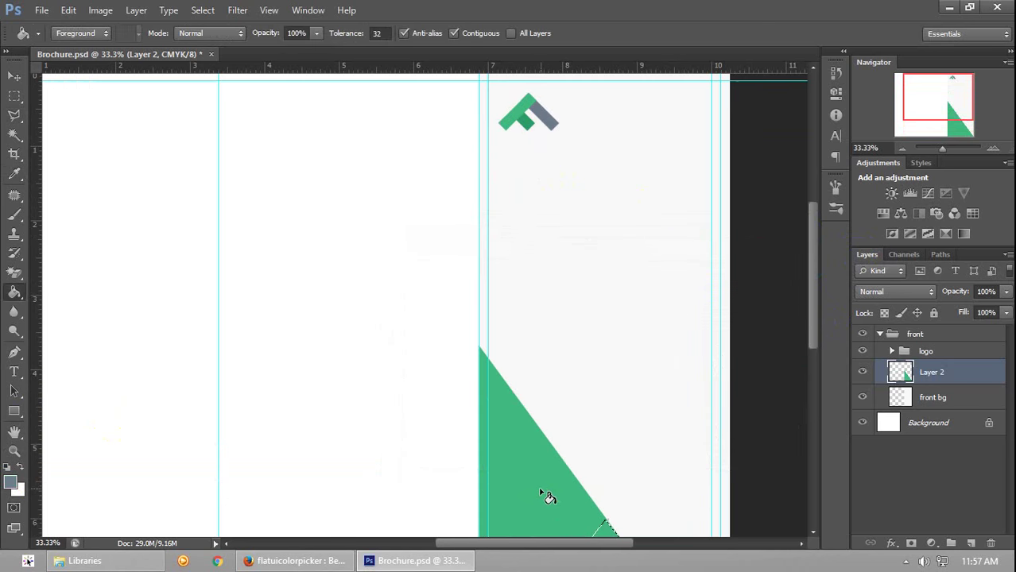
{"action": "left_click", "coordinate": [609, 487]}
{"action": "key", "text": "ctrl+d"}
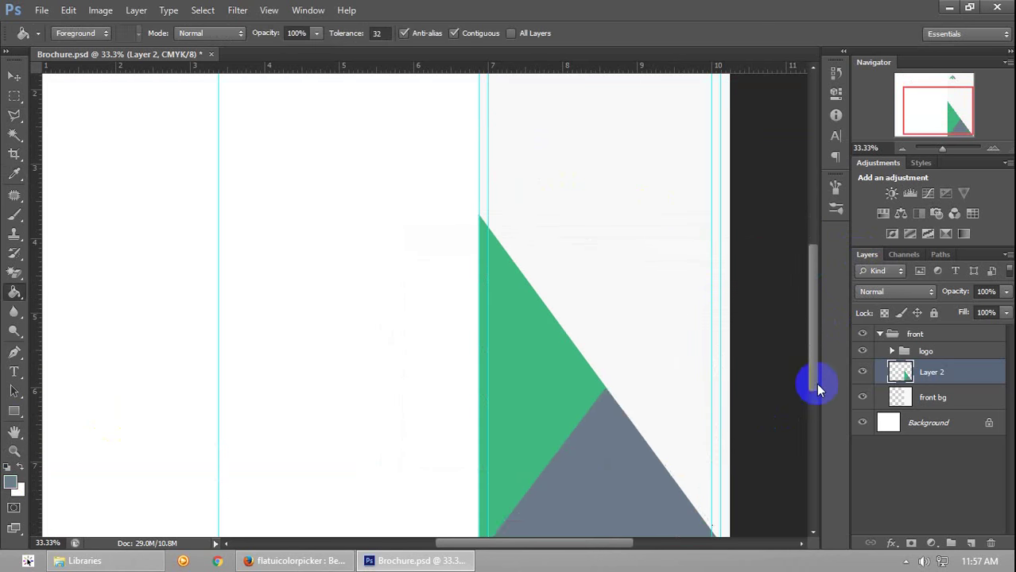
{"action": "scroll", "coordinate": [816, 358], "scroll_direction": "down", "scroll_amount": 3}
{"action": "key", "text": "ctrl+semicolon"}
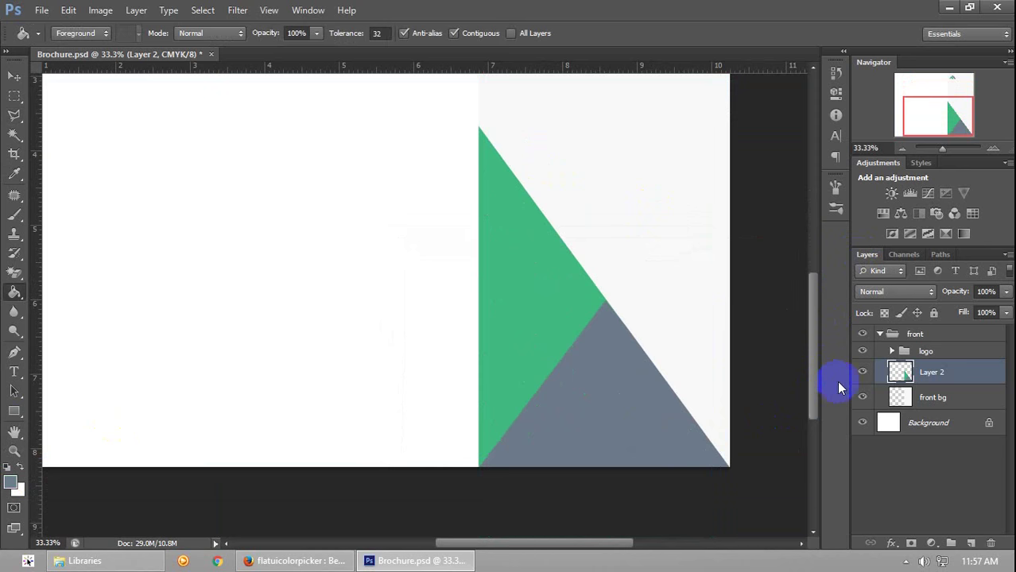
Try clipping Layer 2 to the front bg layer, and undo the clipping mask and the gray fill
{"action": "right_click", "coordinate": [954, 382]}
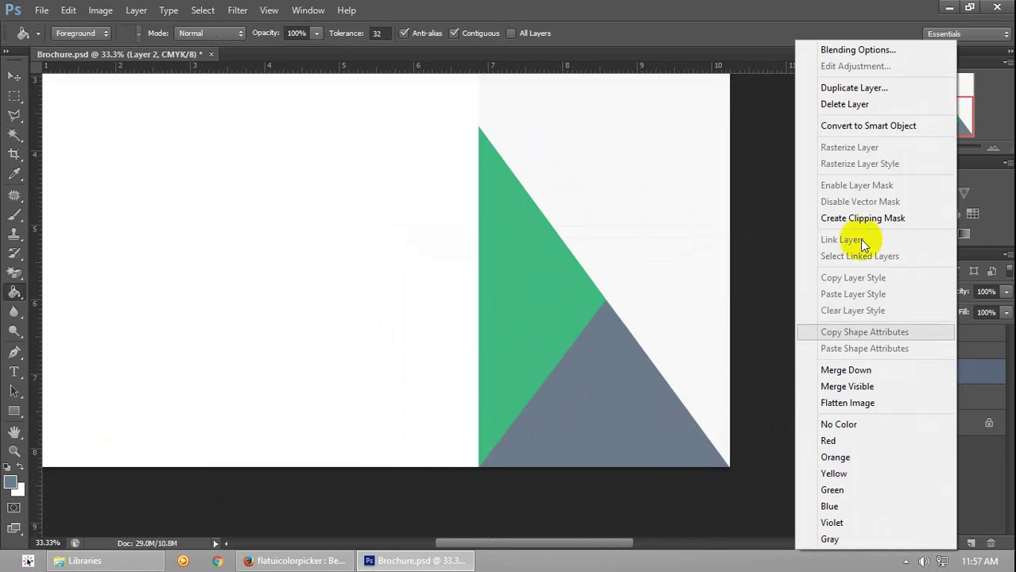
{"action": "left_click", "coordinate": [870, 216]}
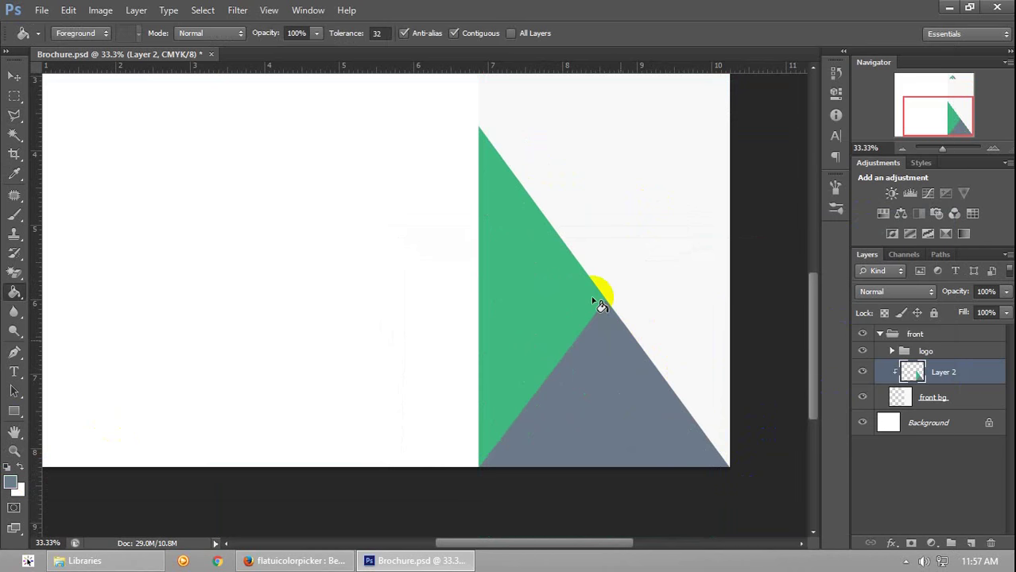
{"action": "key", "text": "ctrl+t"}
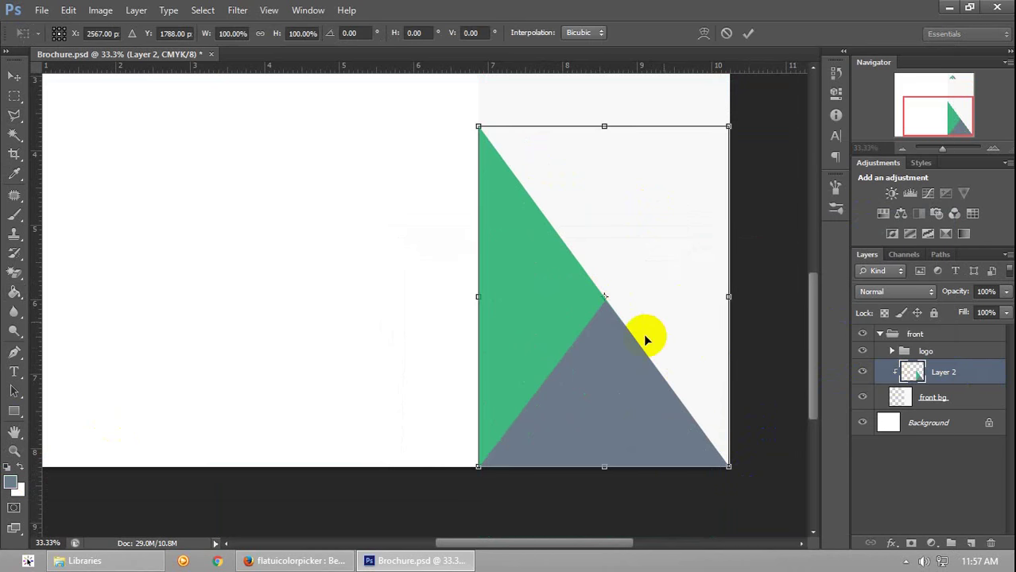
{"action": "key", "text": "Return"}
{"action": "key", "text": "g"}
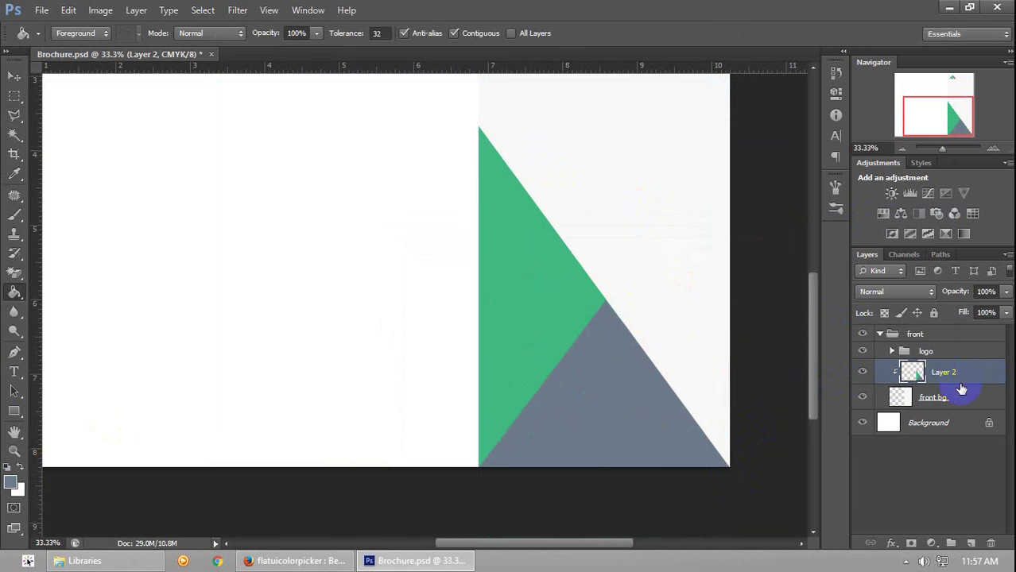
{"action": "left_click", "coordinate": [663, 407]}
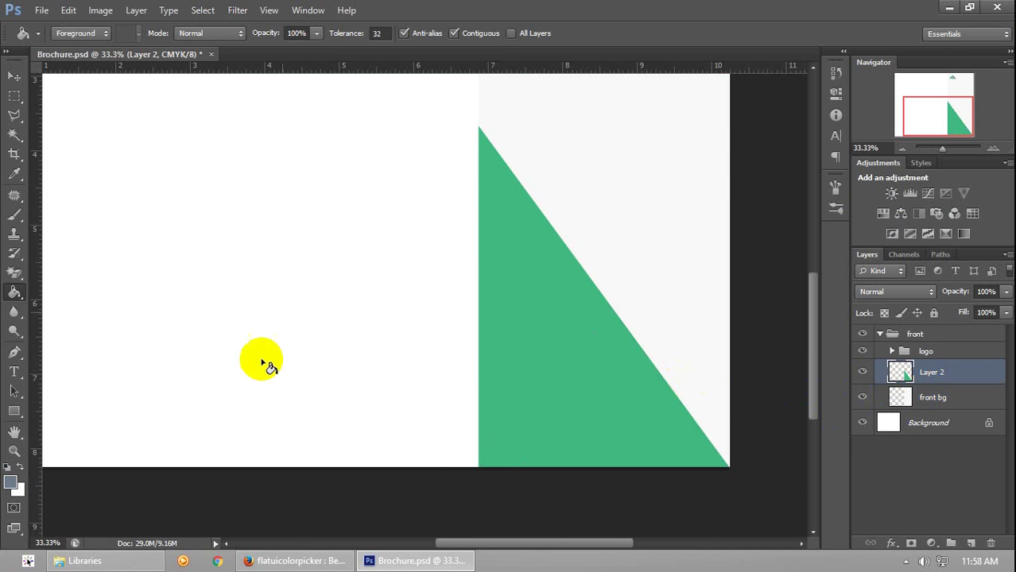
Restore the lower triangle selection and fill it with gray 6c7a89 on a new layer above Layer 2
{"action": "left_click", "coordinate": [14, 77]}
{"action": "left_click", "coordinate": [15, 97]}
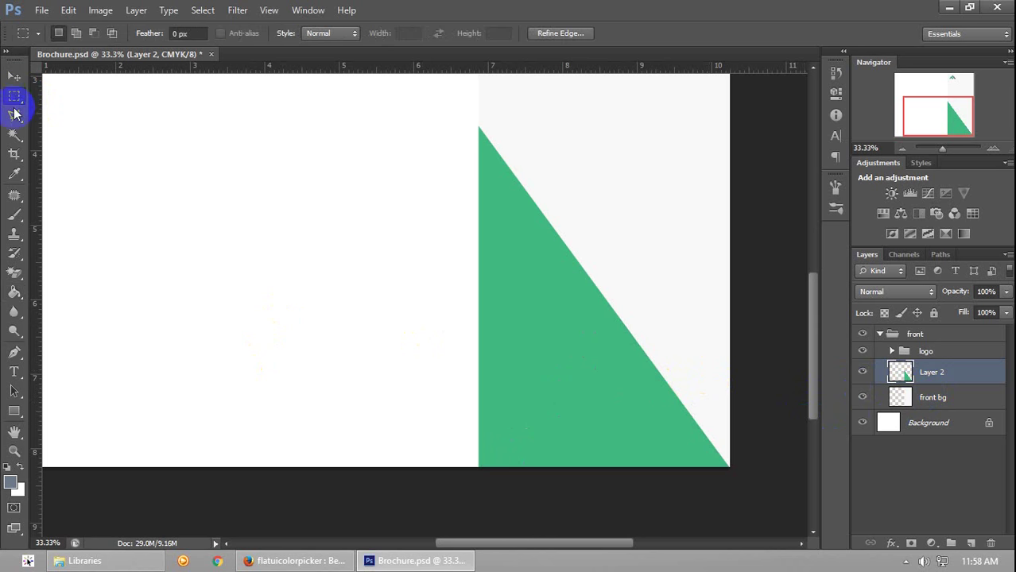
{"action": "left_click", "coordinate": [13, 117]}
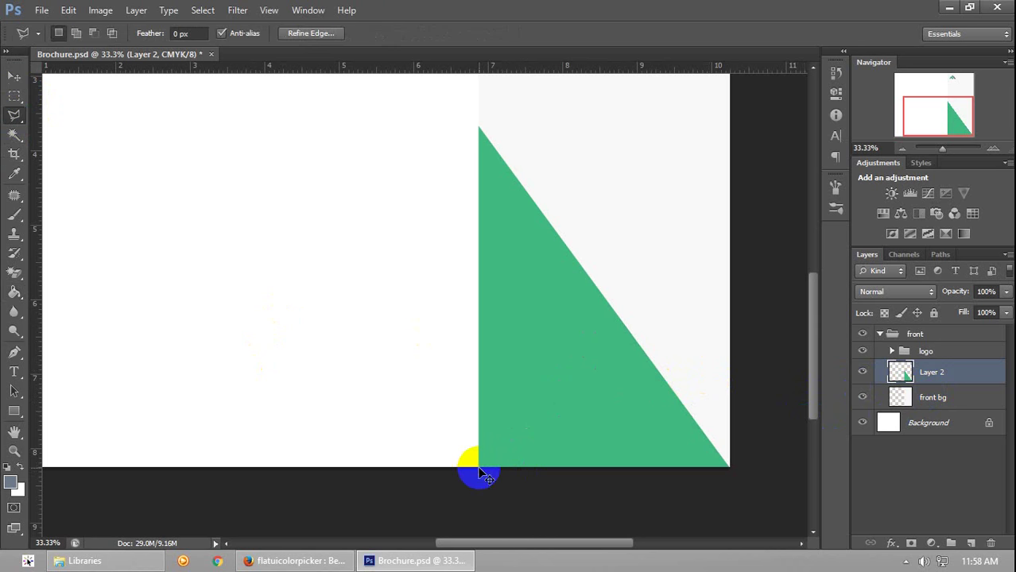
{"action": "left_click", "coordinate": [479, 468]}
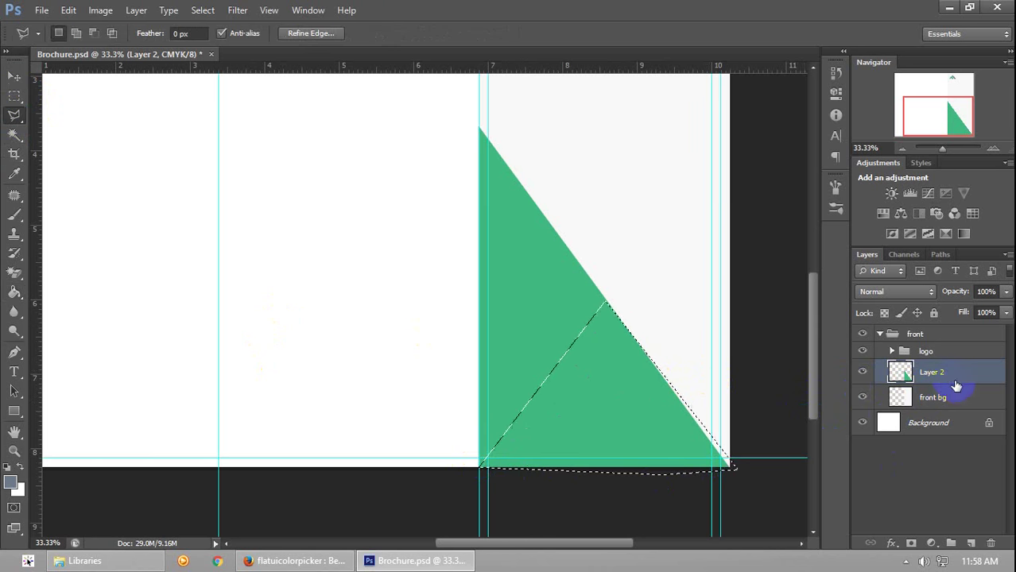
{"action": "left_click", "coordinate": [970, 545]}
{"action": "key", "text": "g"}
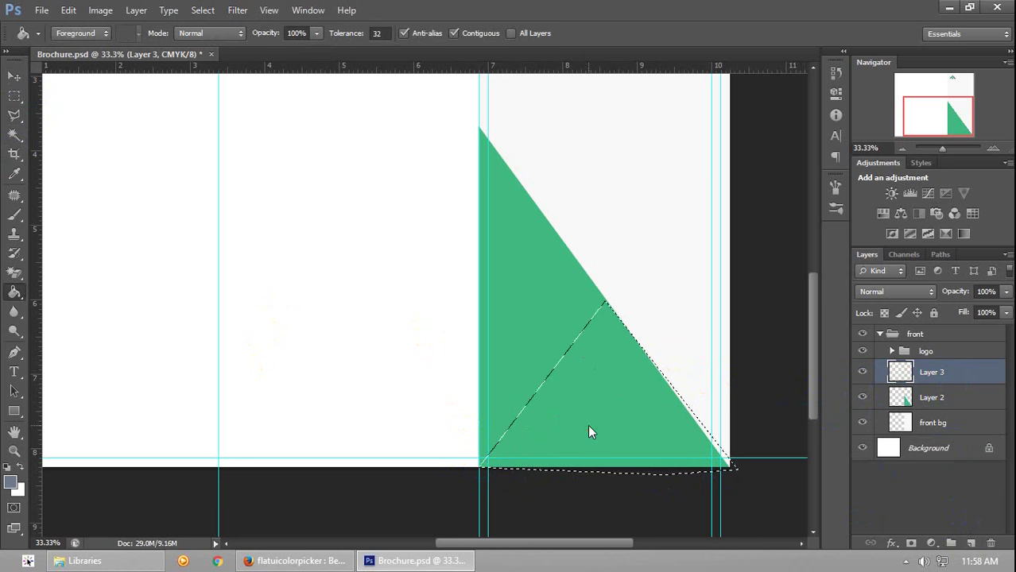
{"action": "left_click", "coordinate": [589, 425]}
{"action": "key", "text": "ctrl+d"}
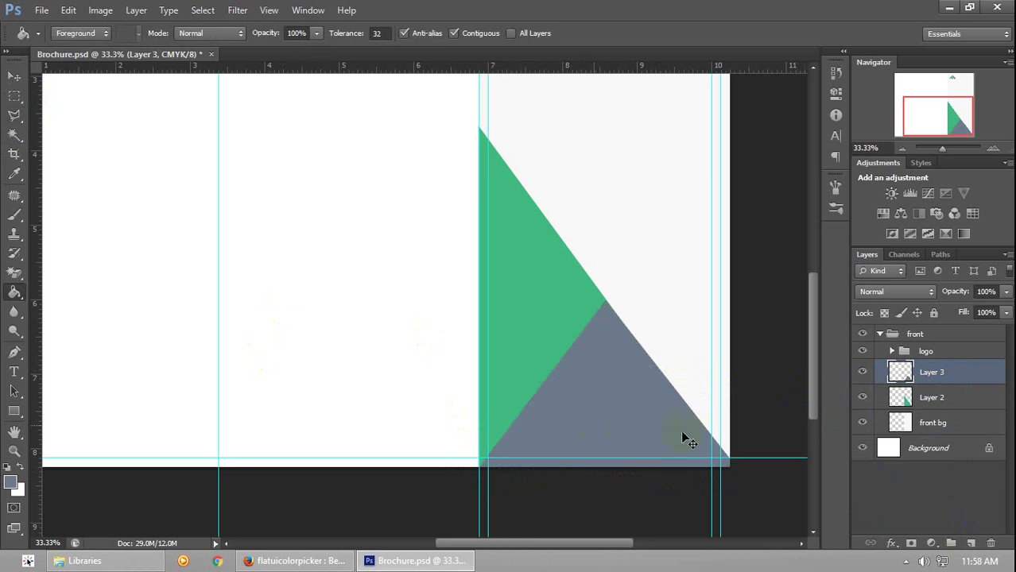
Clip the gray triangle, Layer 3, to Layer 2 and stretch it slightly wider past the page's right edge
{"action": "key", "text": "ctrl+semicolon"}
{"action": "right_click", "coordinate": [944, 382]}
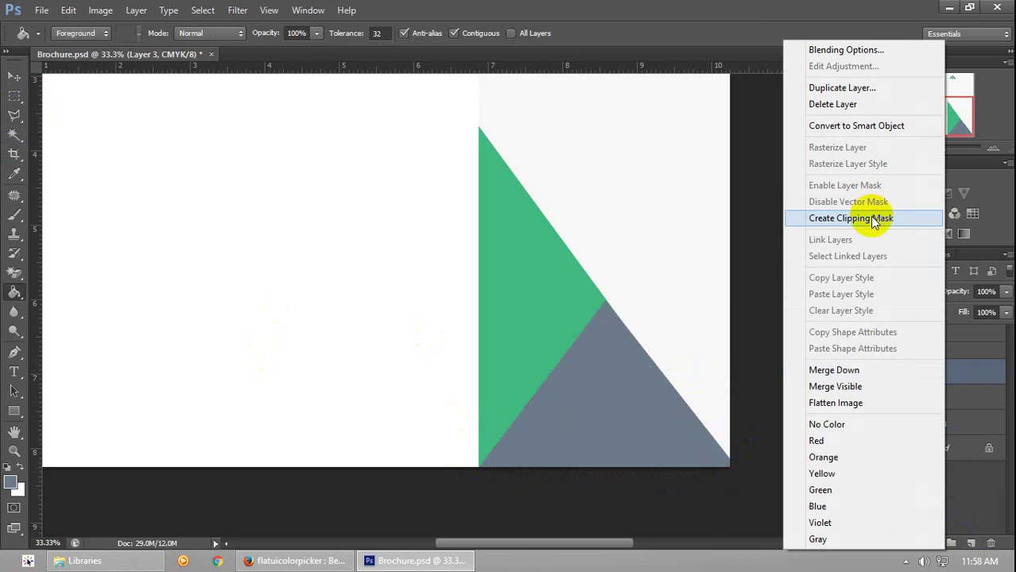
{"action": "left_click", "coordinate": [873, 217]}
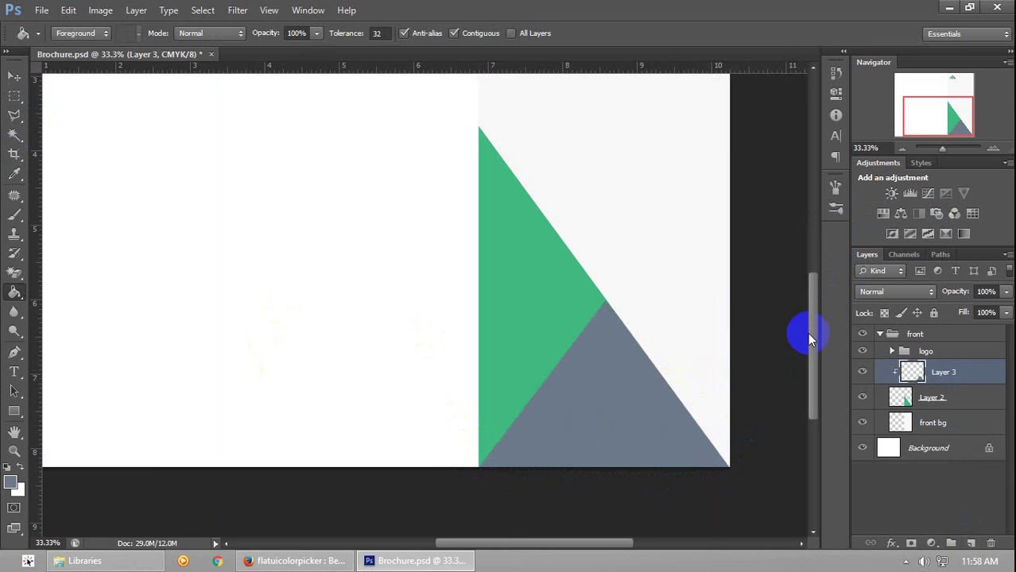
{"action": "key", "text": "ctrl+t"}
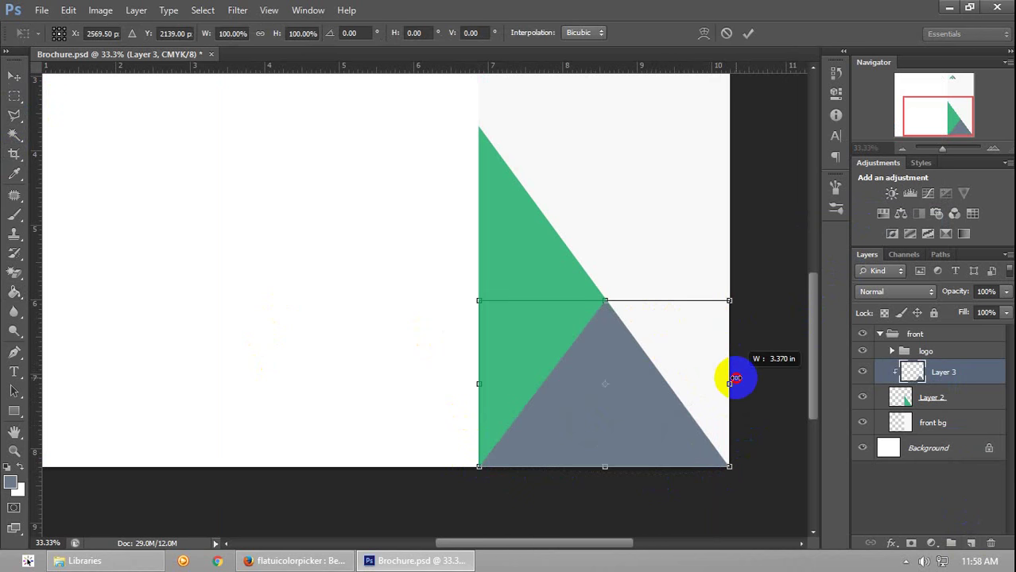
{"action": "left_click_drag", "start_coordinate": [737, 379], "coordinate": [739, 374]}
{"action": "key", "text": "Return"}
{"action": "key", "text": "g"}
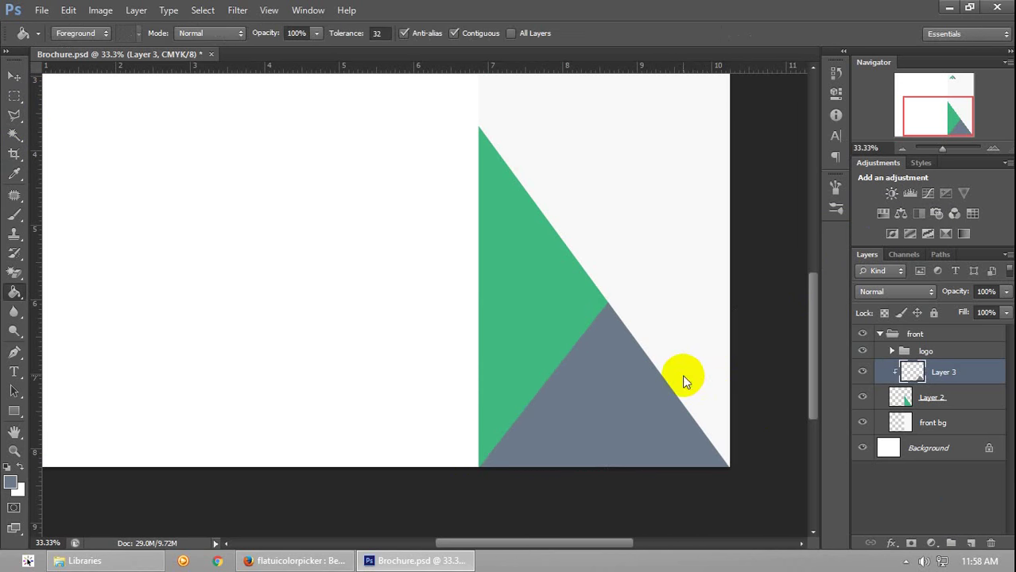
Save the brochure document
{"action": "key", "text": "ctrl+s"}
{"action": "left_click_drag", "start_coordinate": [937, 112], "coordinate": [930, 140]}
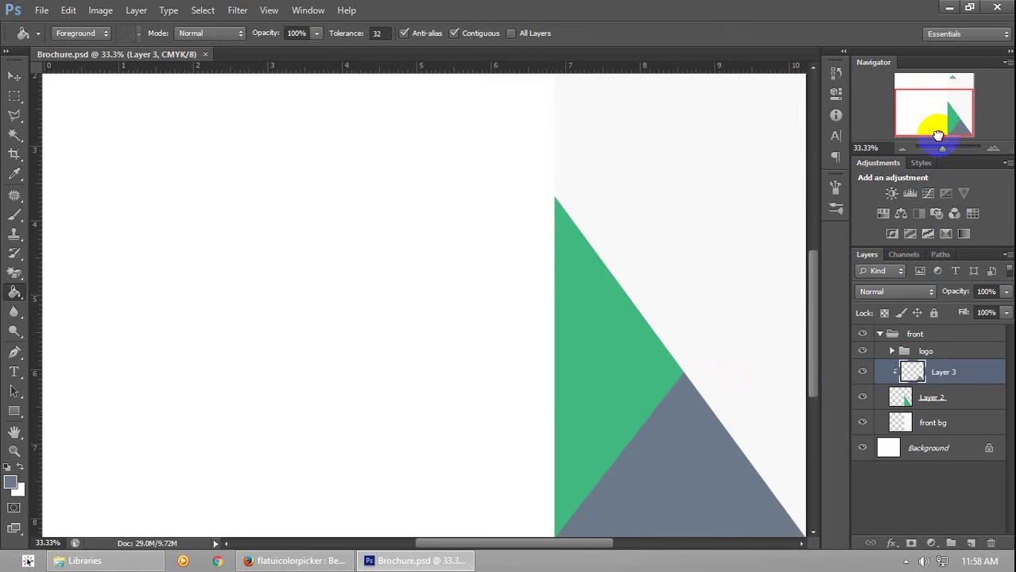
{"action": "left_click_drag", "start_coordinate": [817, 305], "coordinate": [811, 320]}
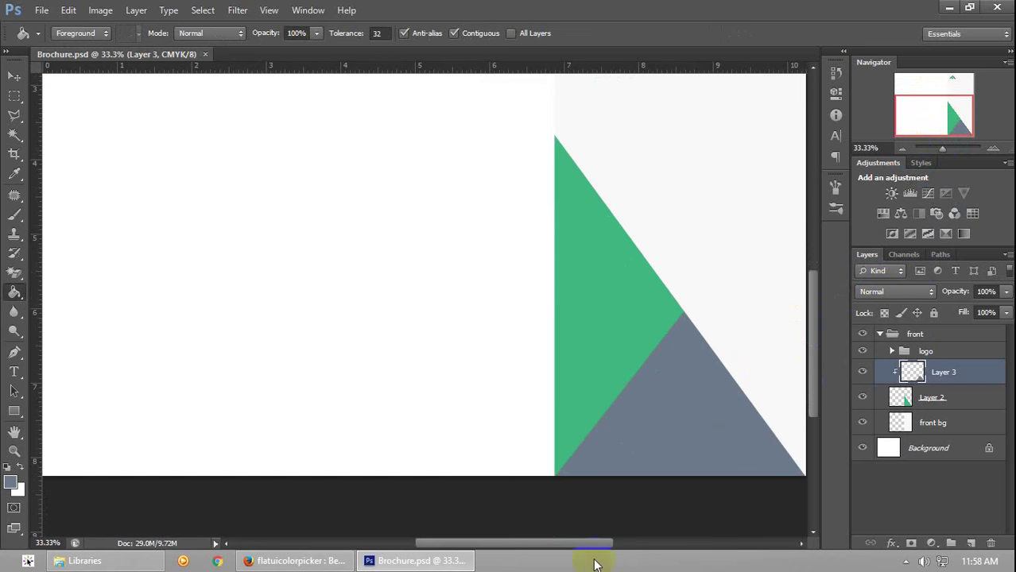
{"action": "left_click_drag", "start_coordinate": [593, 545], "coordinate": [612, 545]}
{"action": "left_click_drag", "start_coordinate": [817, 374], "coordinate": [848, 312]}
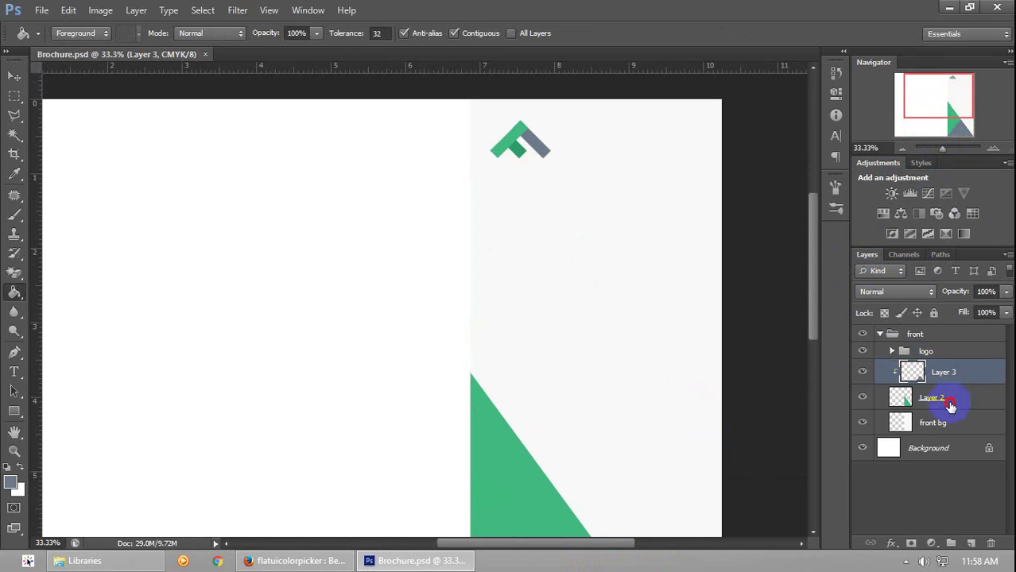
Enable Gradient Overlay on the front bg layer with Color Overlay off, and open its gradient for editing
{"action": "left_click", "coordinate": [962, 426]}
{"action": "double_click", "coordinate": [962, 429]}
{"action": "left_click_drag", "start_coordinate": [517, 195], "coordinate": [148, 63]}
{"action": "left_click", "coordinate": [83, 245]}
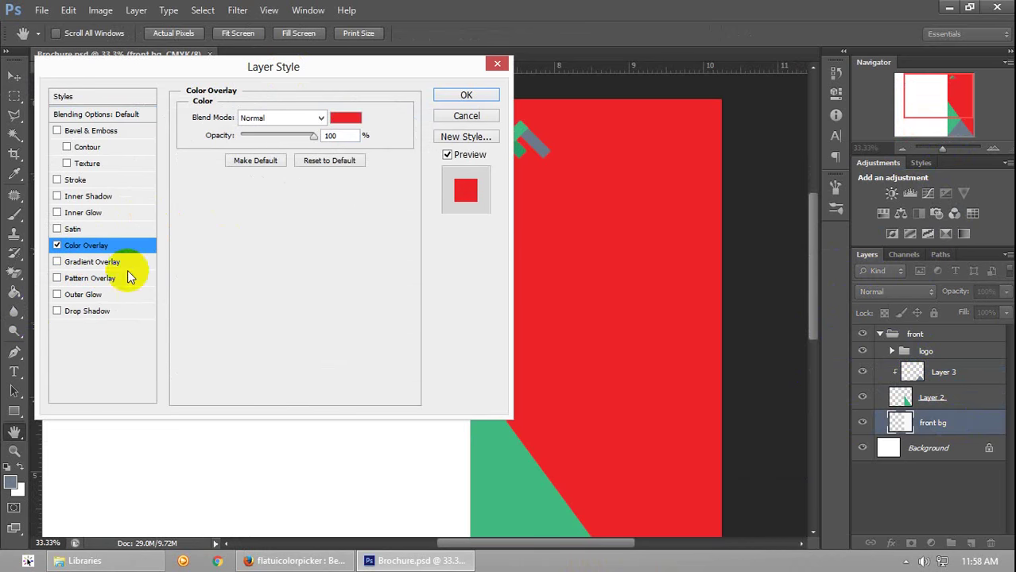
{"action": "left_click_drag", "start_coordinate": [243, 69], "coordinate": [240, 91]}
{"action": "left_click", "coordinate": [53, 284]}
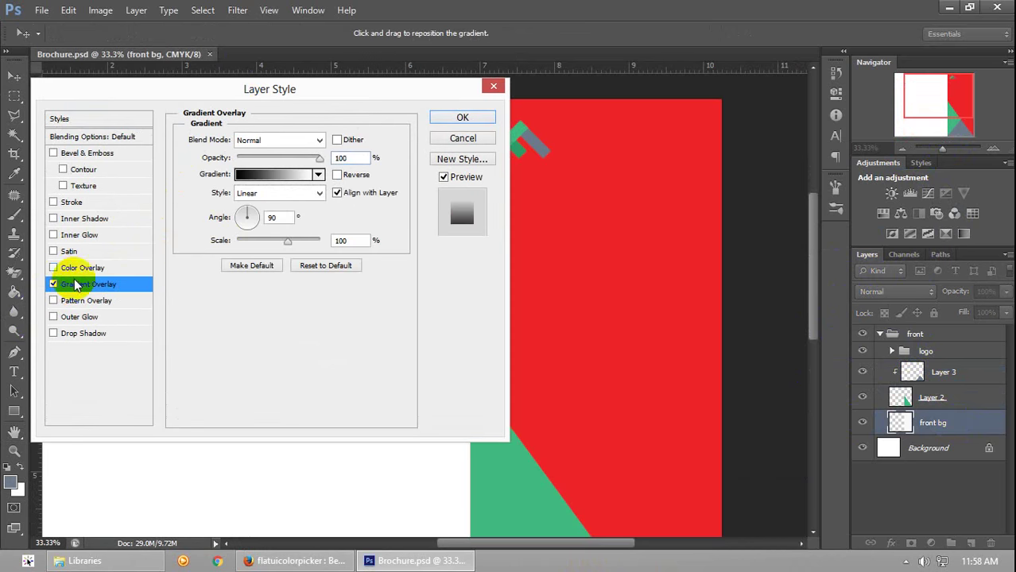
{"action": "left_click", "coordinate": [53, 268]}
{"action": "left_click_drag", "start_coordinate": [422, 91], "coordinate": [405, 118]}
{"action": "left_click", "coordinate": [266, 201]}
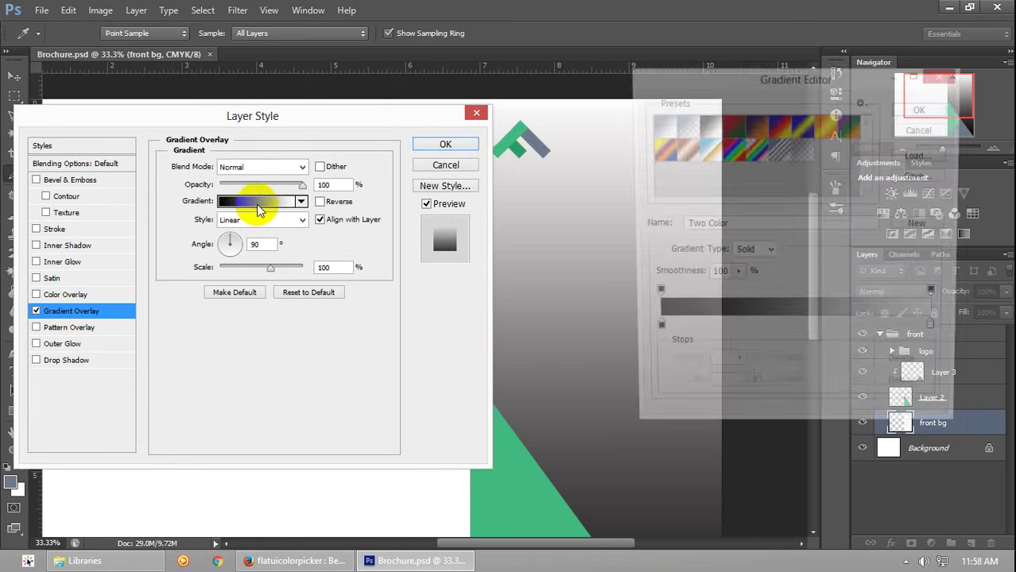
{"action": "left_click_drag", "start_coordinate": [795, 86], "coordinate": [883, 73]}
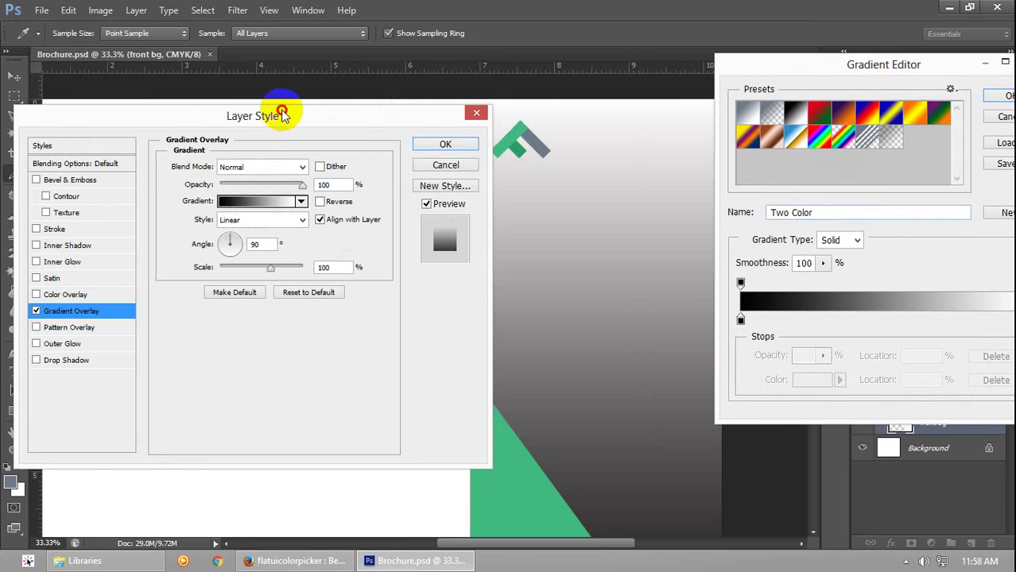
Set the gradient's starting color stop to green 41b980
{"action": "left_click", "coordinate": [748, 321]}
{"action": "double_click", "coordinate": [741, 321]}
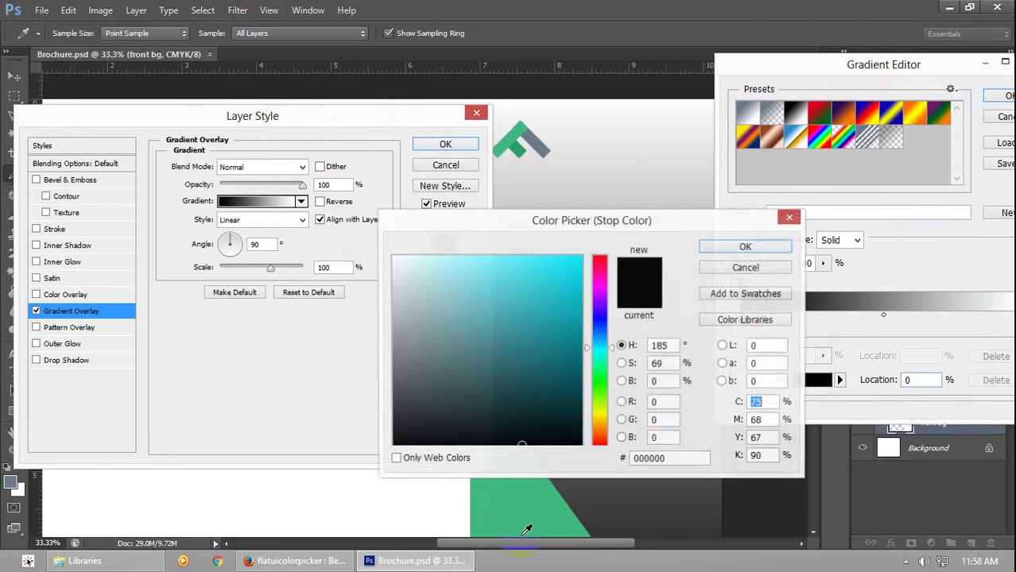
{"action": "type", "text": "41b980"}
{"action": "left_click_drag", "start_coordinate": [581, 221], "coordinate": [309, 196]}
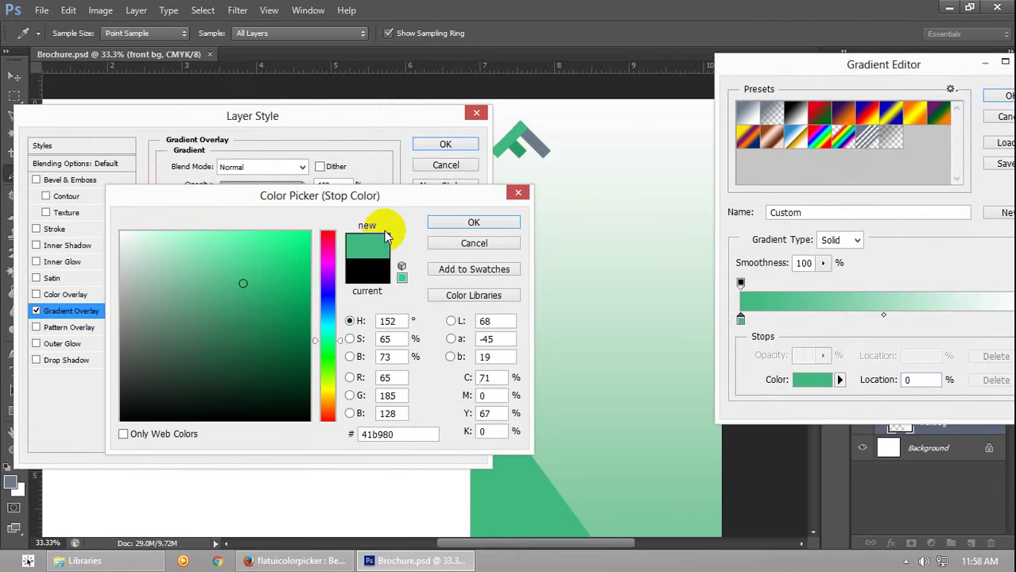
{"action": "key", "text": "Return"}
Set the gradient's starting color stop to f4f4f4 and its ending stop to f0f0f0
{"action": "left_click_drag", "start_coordinate": [803, 65], "coordinate": [657, 61]}
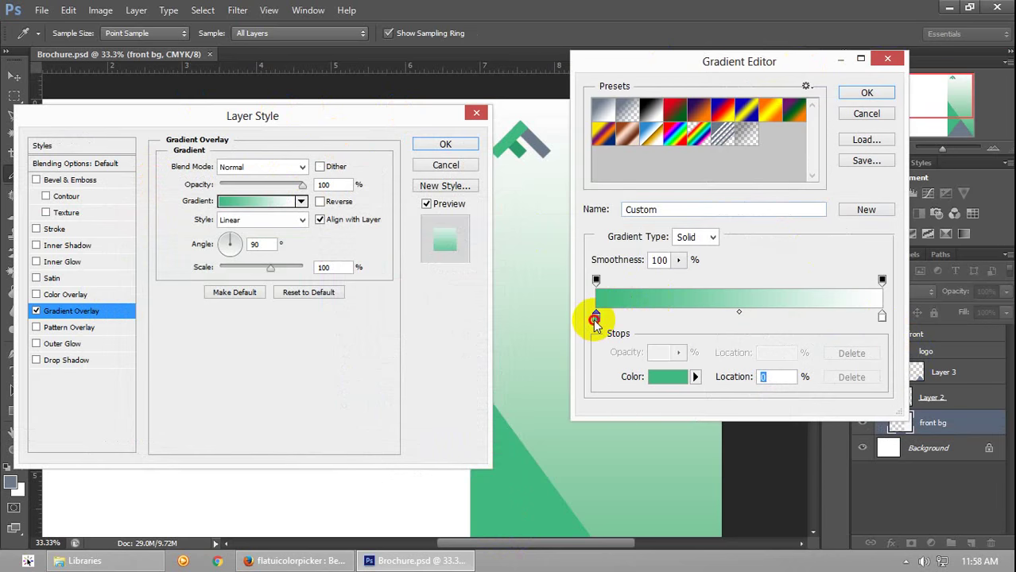
{"action": "double_click", "coordinate": [595, 319]}
{"action": "left_click_drag", "start_coordinate": [151, 242], "coordinate": [101, 237]}
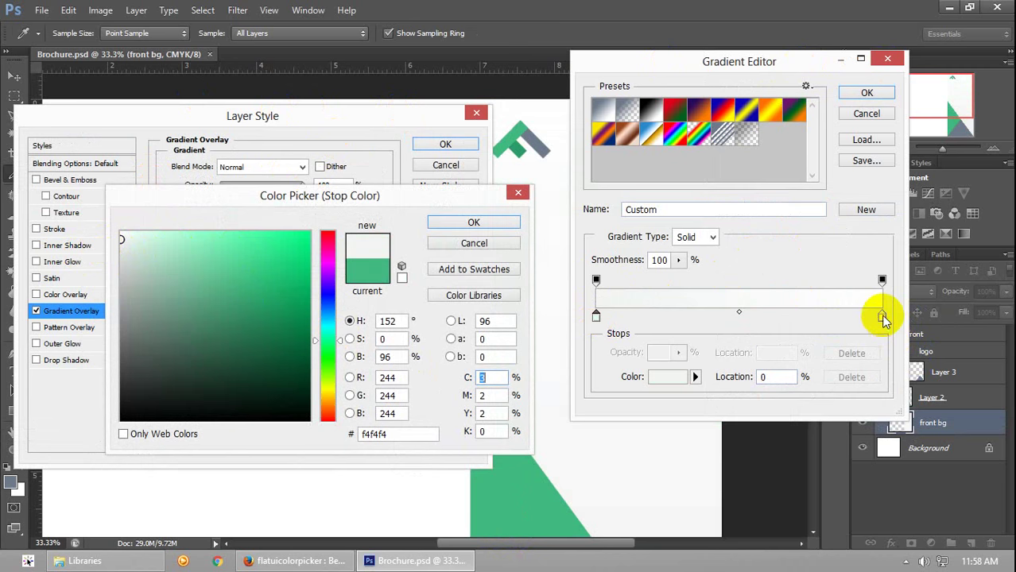
{"action": "left_click", "coordinate": [513, 226]}
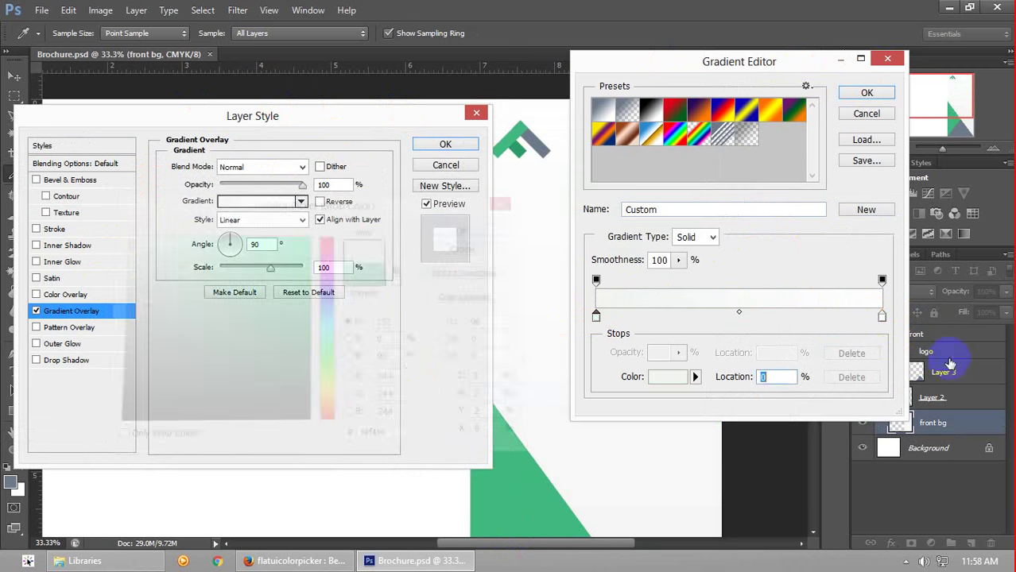
{"action": "double_click", "coordinate": [882, 316]}
{"action": "left_click", "coordinate": [112, 243]}
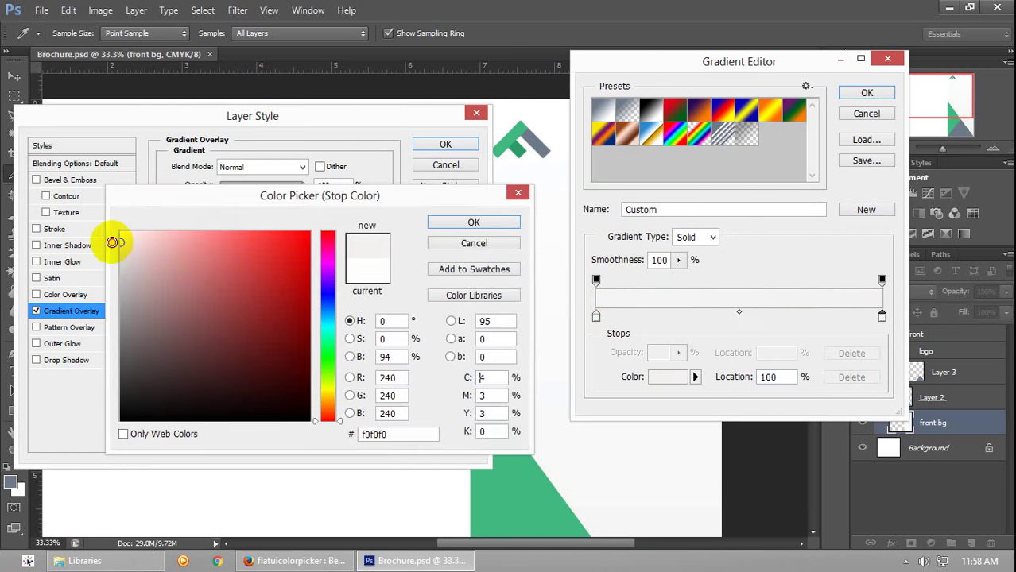
{"action": "left_click", "coordinate": [474, 223]}
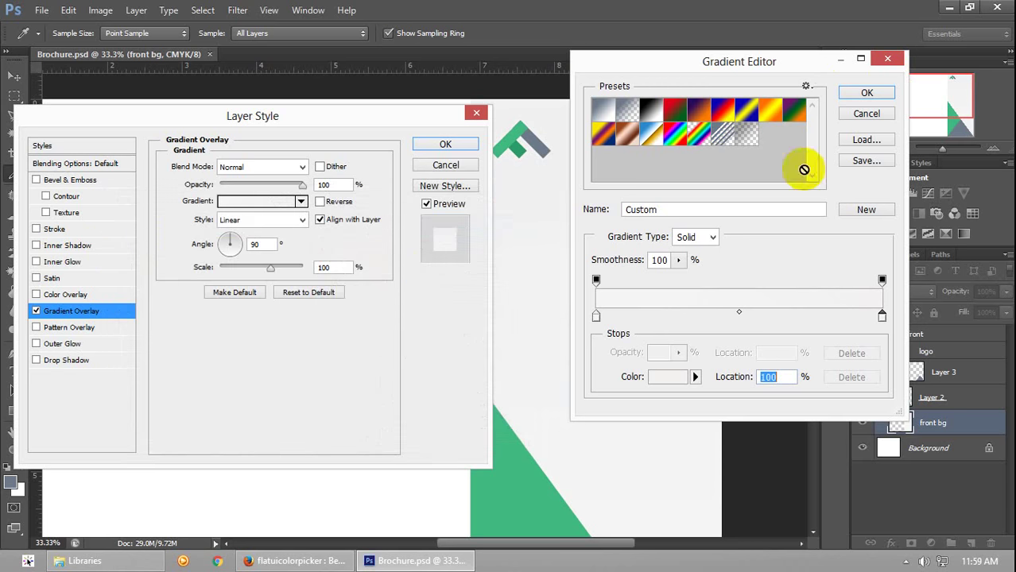
Change the gradient's starting color stop to white and accept the edited gradient
{"action": "double_click", "coordinate": [598, 316]}
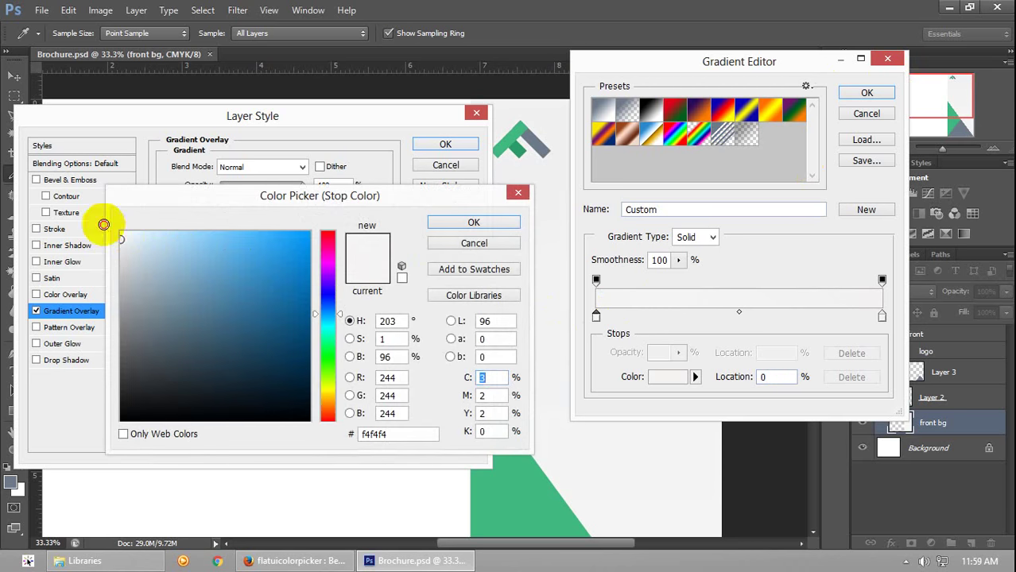
{"action": "left_click", "coordinate": [104, 220]}
{"action": "left_click", "coordinate": [485, 224]}
{"action": "left_click", "coordinate": [867, 92]}
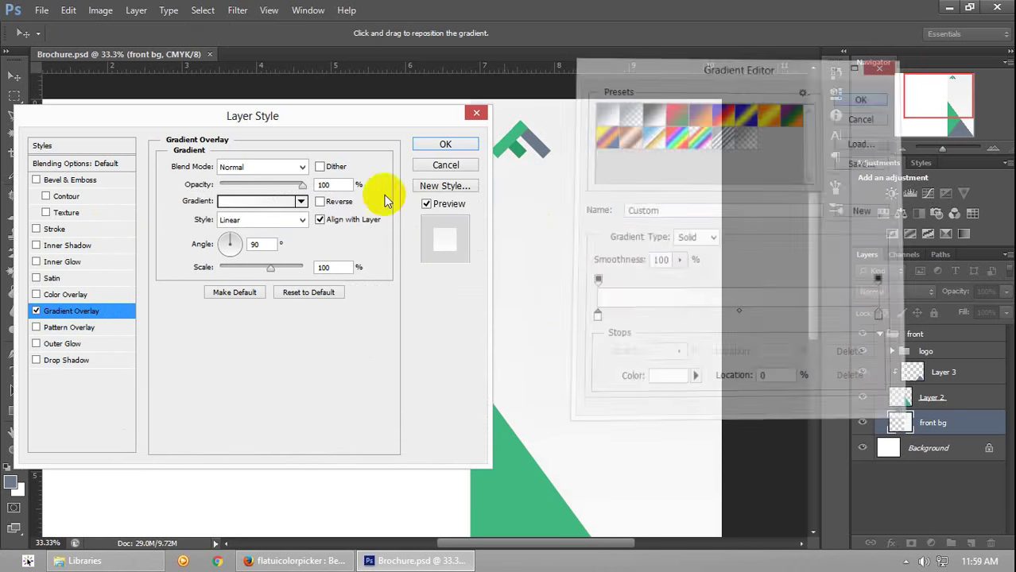
Make the front bg layer's Gradient Overlay Radial with a scale of about 58% and apply the layer style
{"action": "left_click", "coordinate": [263, 221]}
{"action": "left_click", "coordinate": [256, 246]}
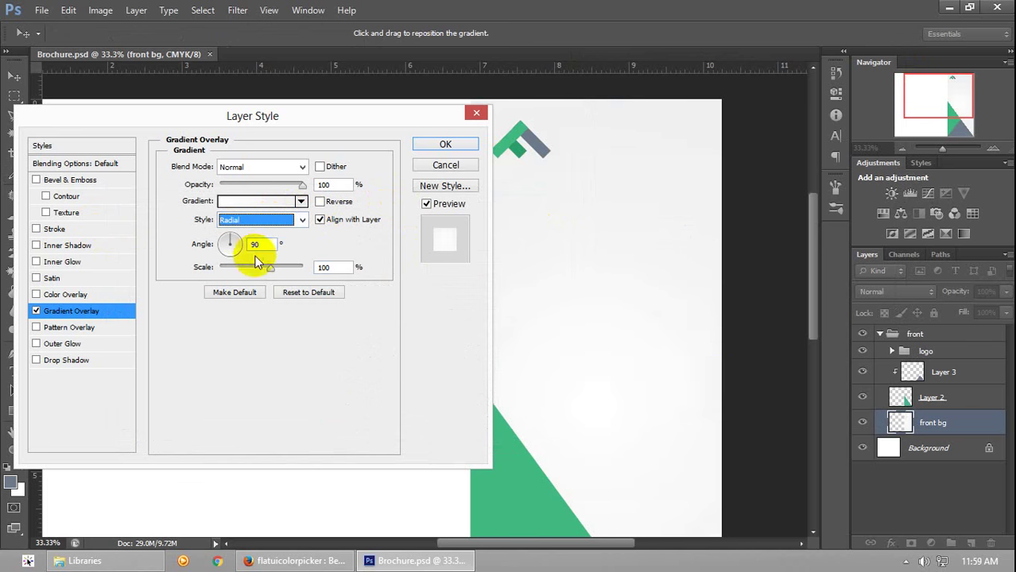
{"action": "left_click_drag", "start_coordinate": [267, 269], "coordinate": [241, 270]}
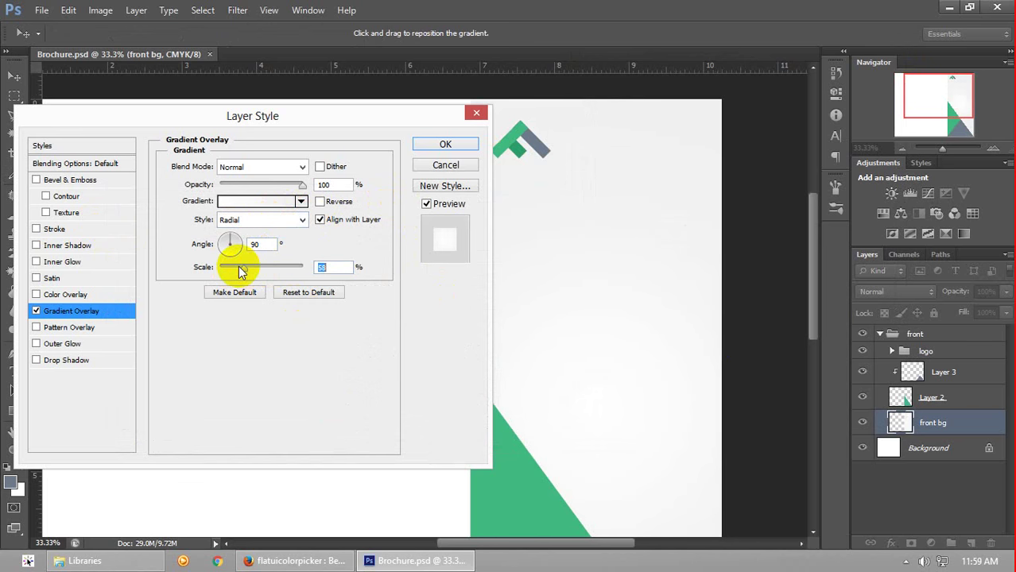
{"action": "left_click", "coordinate": [442, 144]}
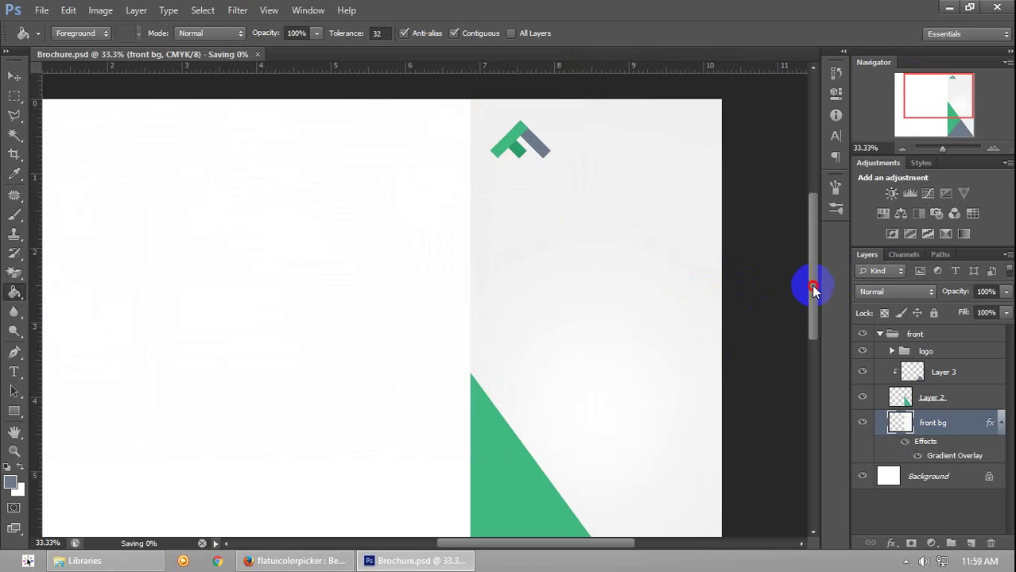
{"action": "left_click_drag", "start_coordinate": [812, 284], "coordinate": [807, 358]}
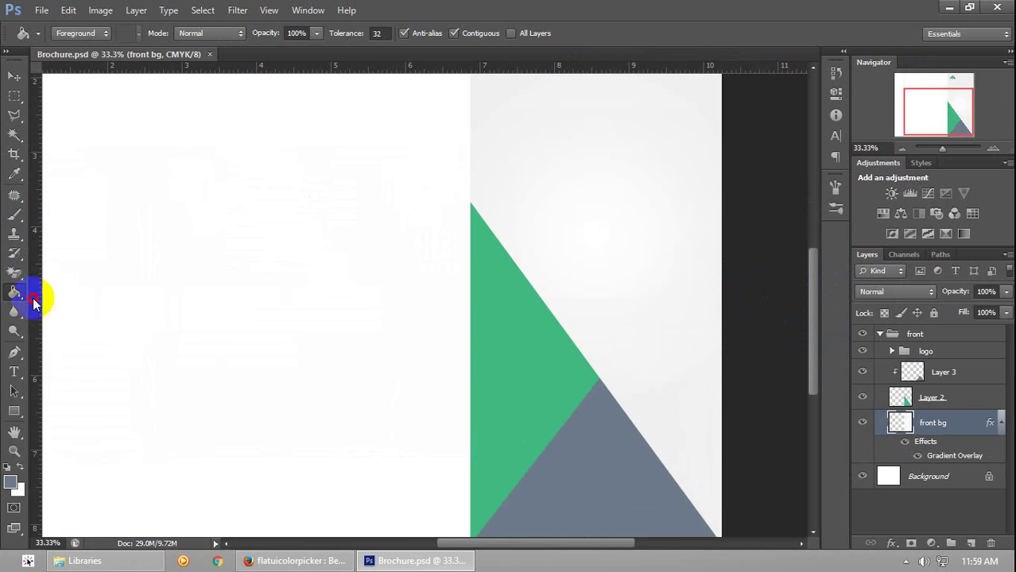
{"action": "left_click_drag", "start_coordinate": [10, 296], "coordinate": [68, 301]}
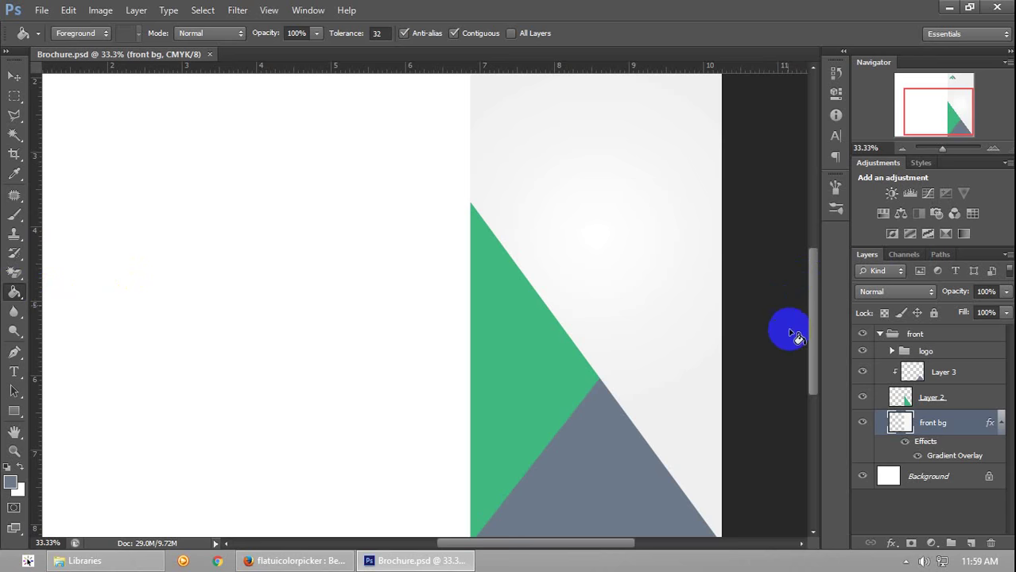
{"action": "left_click_drag", "start_coordinate": [808, 333], "coordinate": [824, 290]}
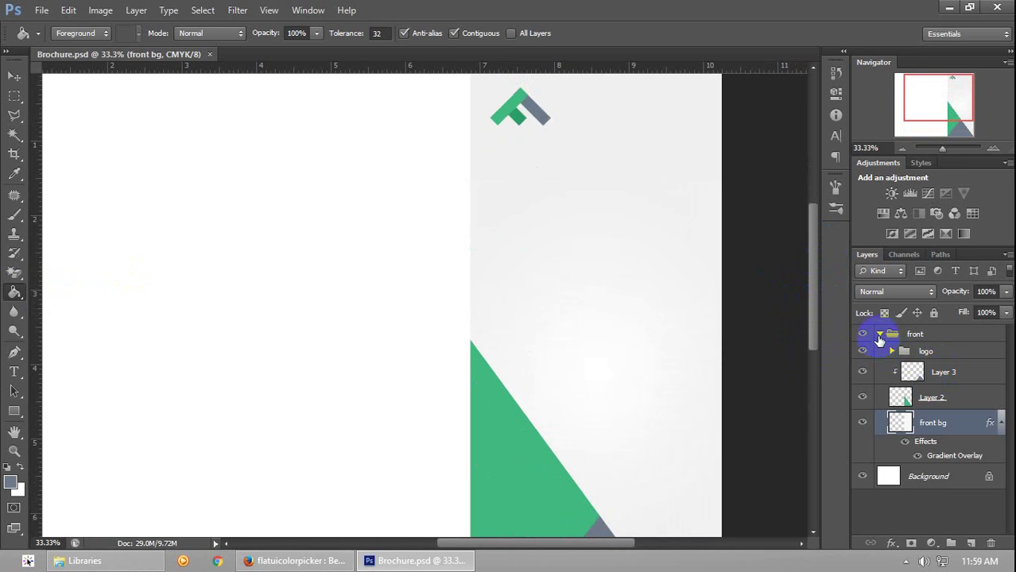
Group Layer 3, Layer 2 and front bg inside the front group and name the new group bg
{"action": "left_click", "coordinate": [880, 338]}
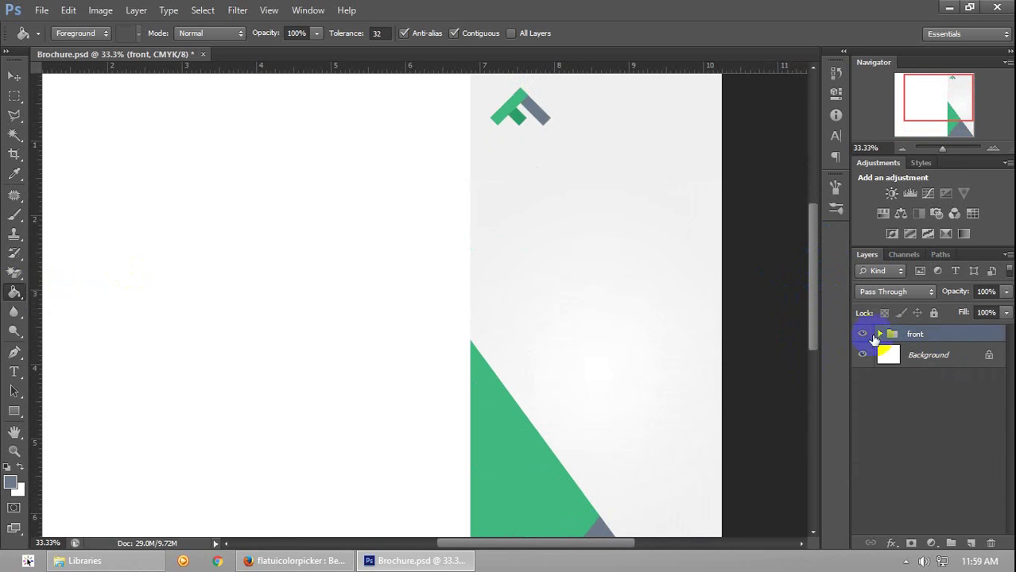
{"action": "left_click", "coordinate": [881, 333]}
{"action": "left_click", "coordinate": [958, 382]}
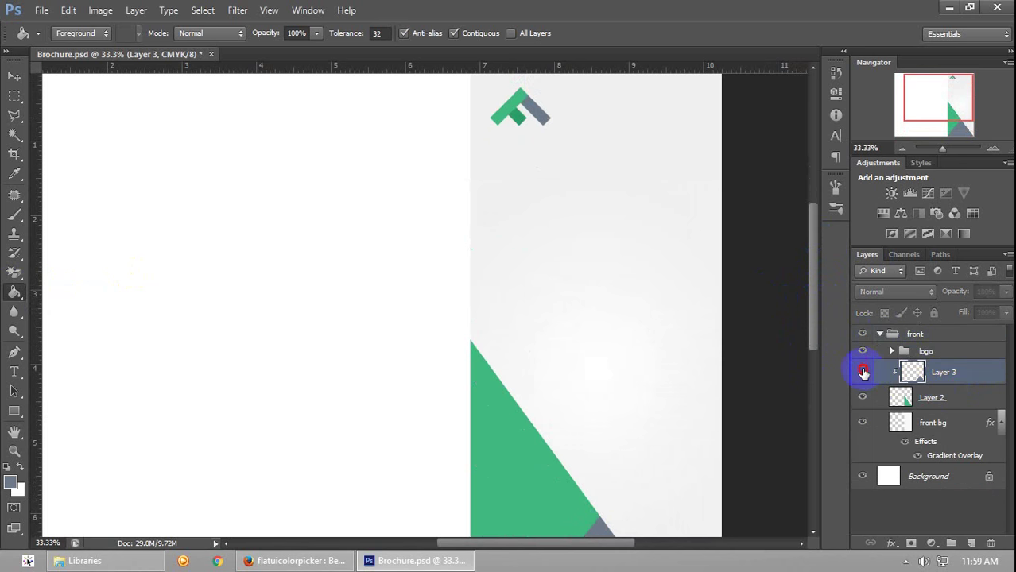
{"action": "left_click", "coordinate": [965, 419], "text": "shift"}
{"action": "key", "text": "ctrl+g"}
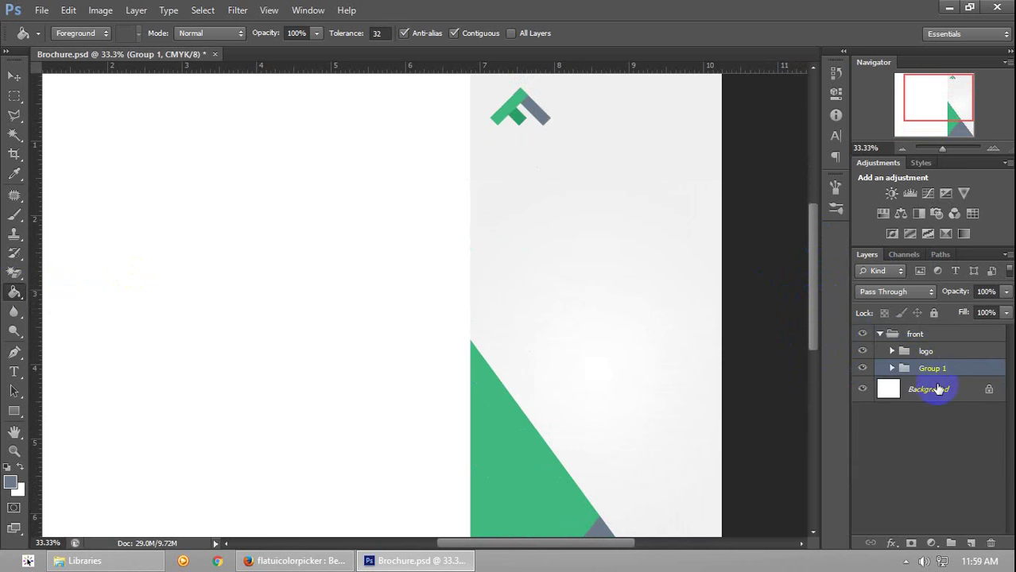
{"action": "left_click", "coordinate": [939, 368]}
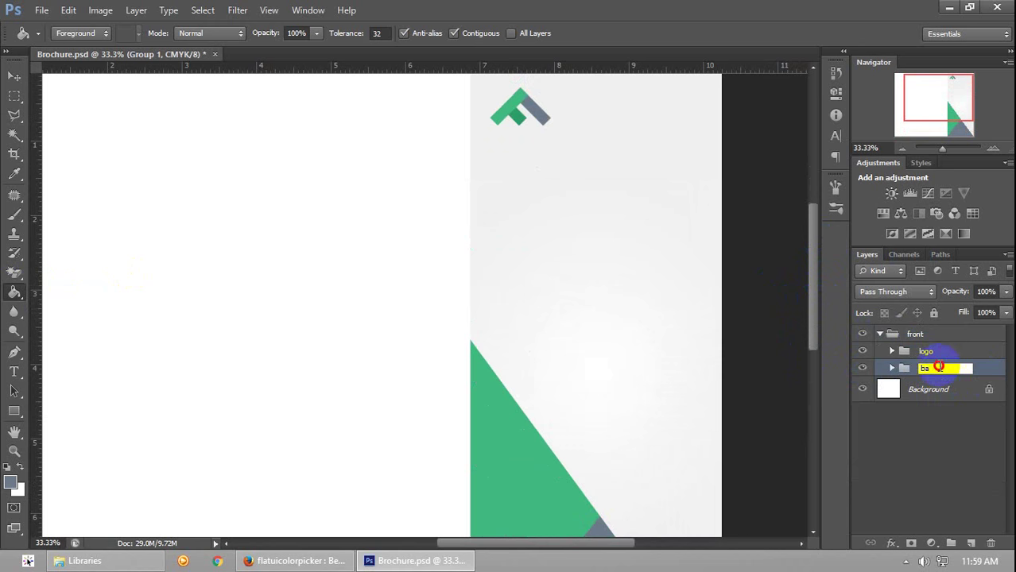
{"action": "key", "text": "Return"}
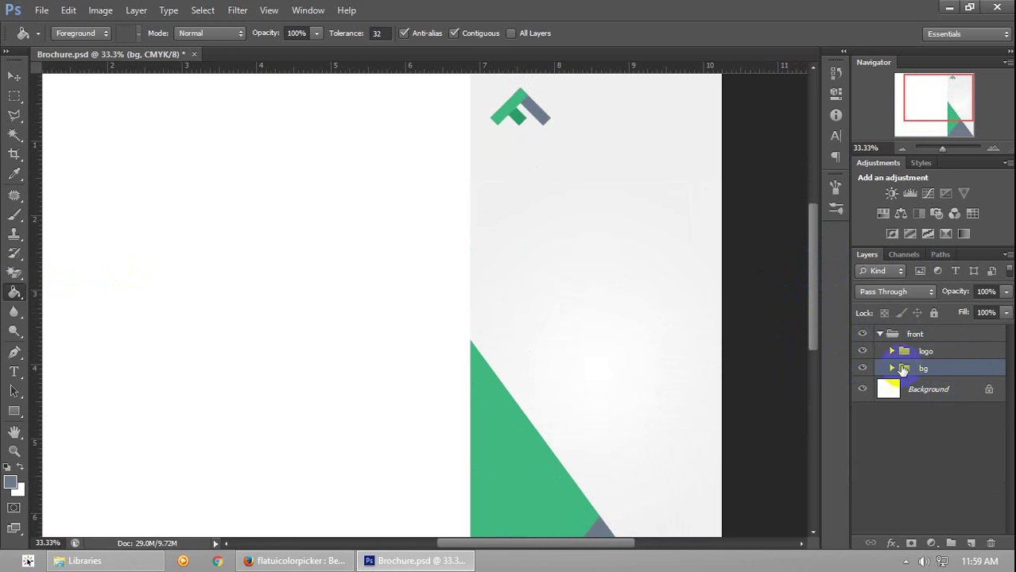
Add a new group named title between the logo and bg groups
{"action": "scroll", "coordinate": [817, 306], "scroll_direction": "up", "scroll_amount": 2}
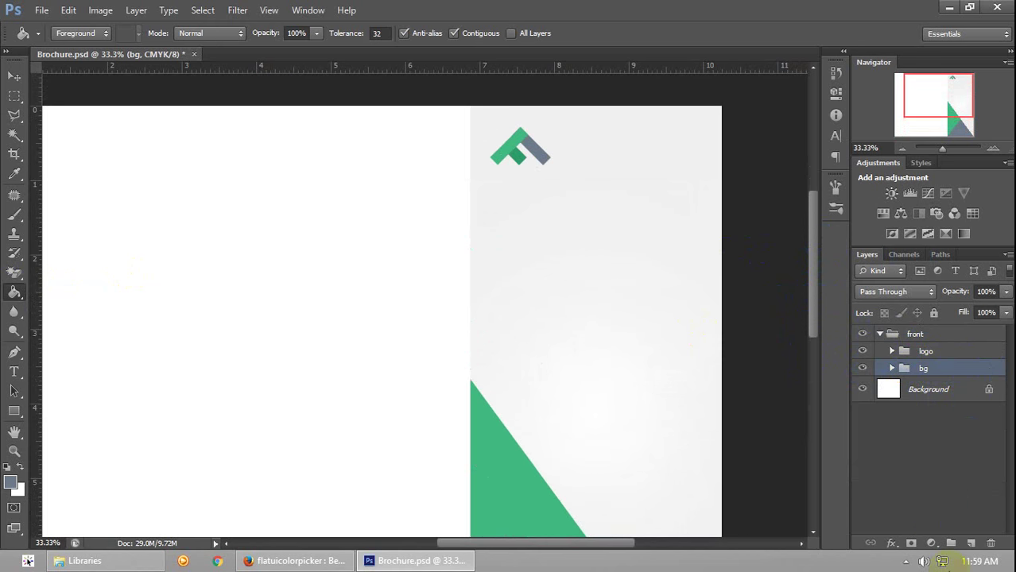
{"action": "left_click", "coordinate": [954, 542]}
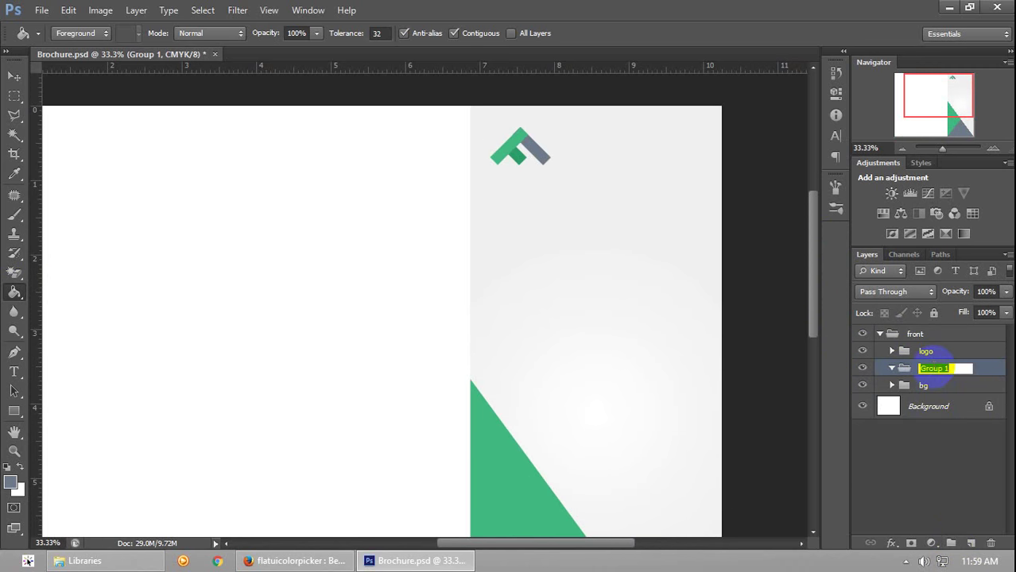
{"action": "left_click", "coordinate": [997, 373]}
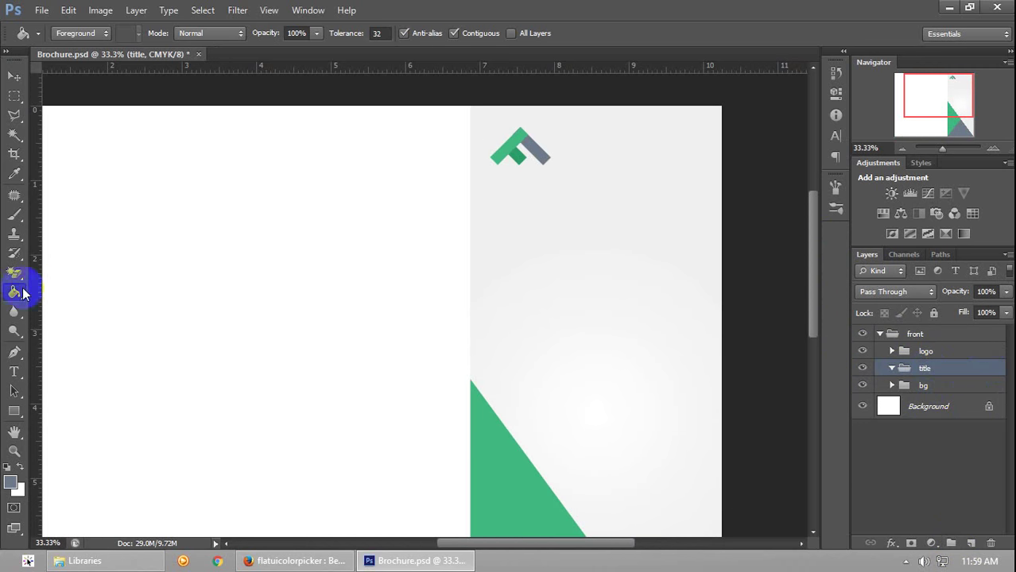
With the guides shown, draw a text box below the logo extending to the right margin guide and enter "Creative works"
{"action": "left_click", "coordinate": [14, 372]}
{"action": "key", "text": "ctrl+semicolon"}
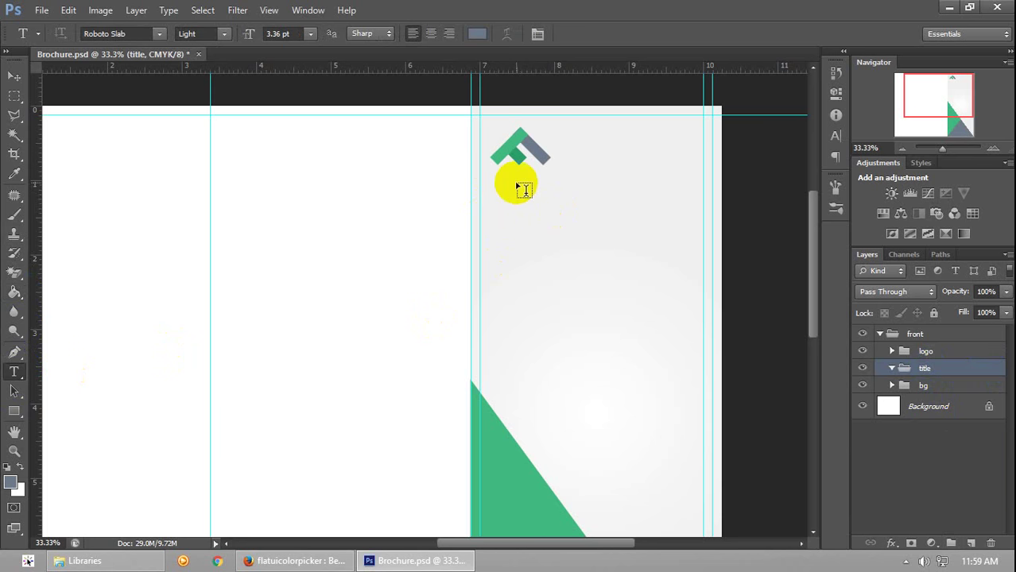
{"action": "left_click_drag", "start_coordinate": [515, 182], "coordinate": [703, 280]}
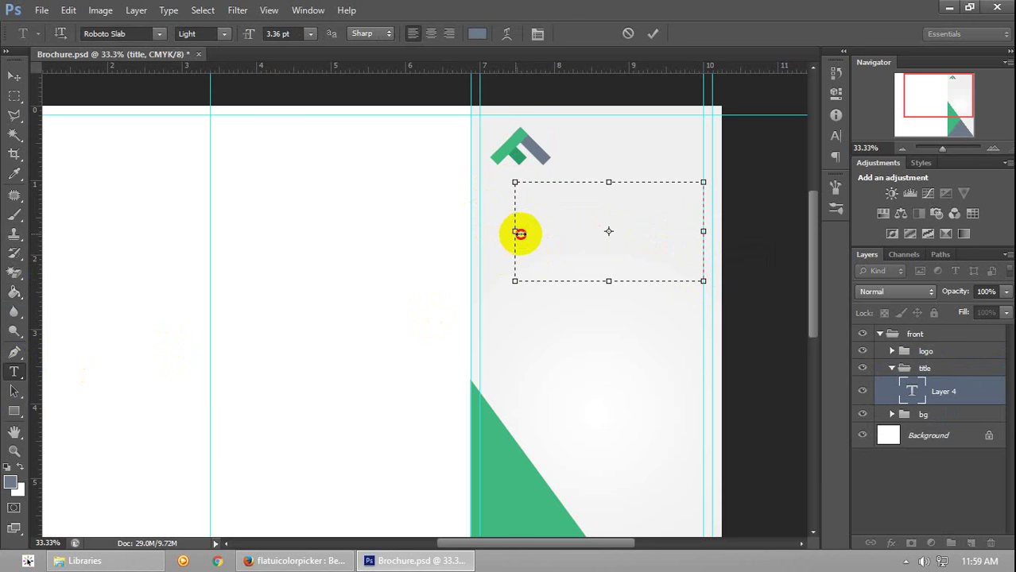
{"action": "left_click_drag", "start_coordinate": [519, 233], "coordinate": [526, 232]}
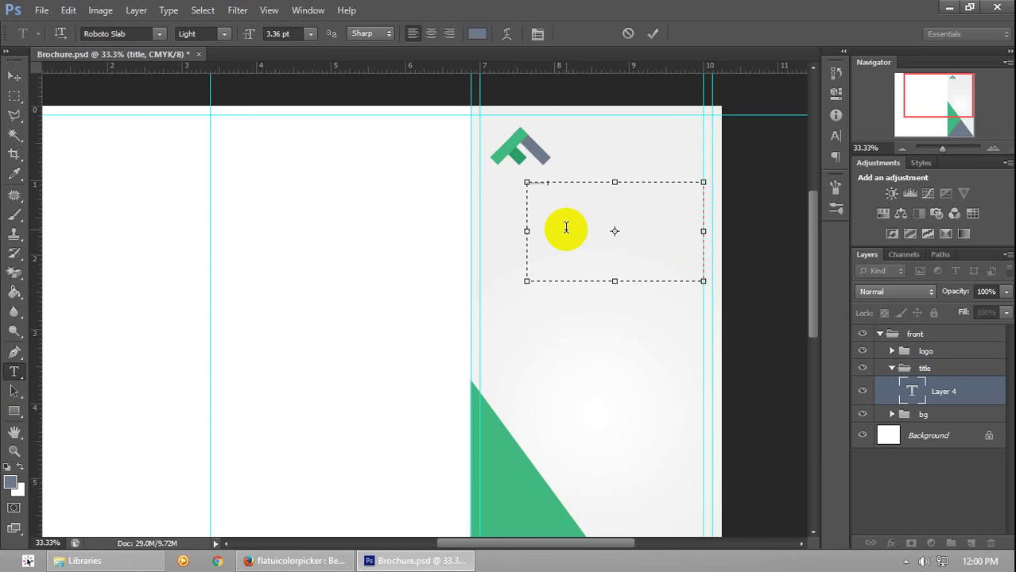
Set the "Creative works" text to Roboto Slab Bold at 30 pt
{"action": "left_click", "coordinate": [222, 33]}
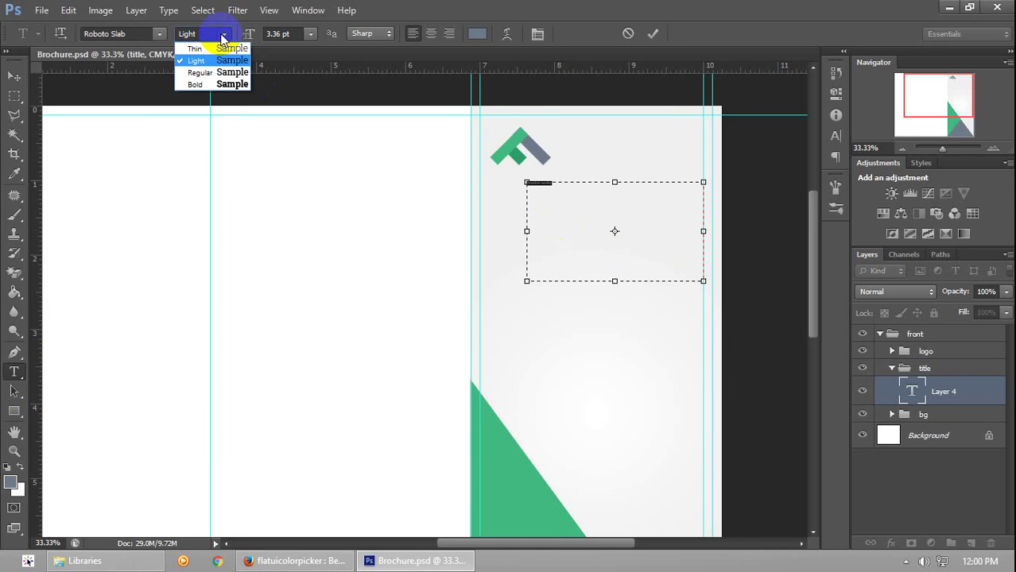
{"action": "left_click", "coordinate": [221, 48]}
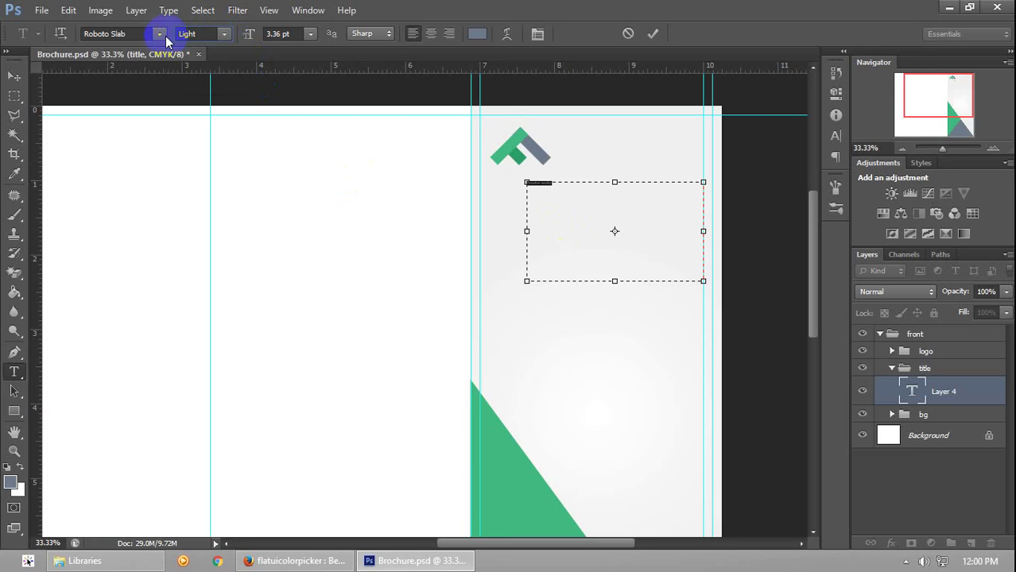
{"action": "left_click", "coordinate": [160, 36]}
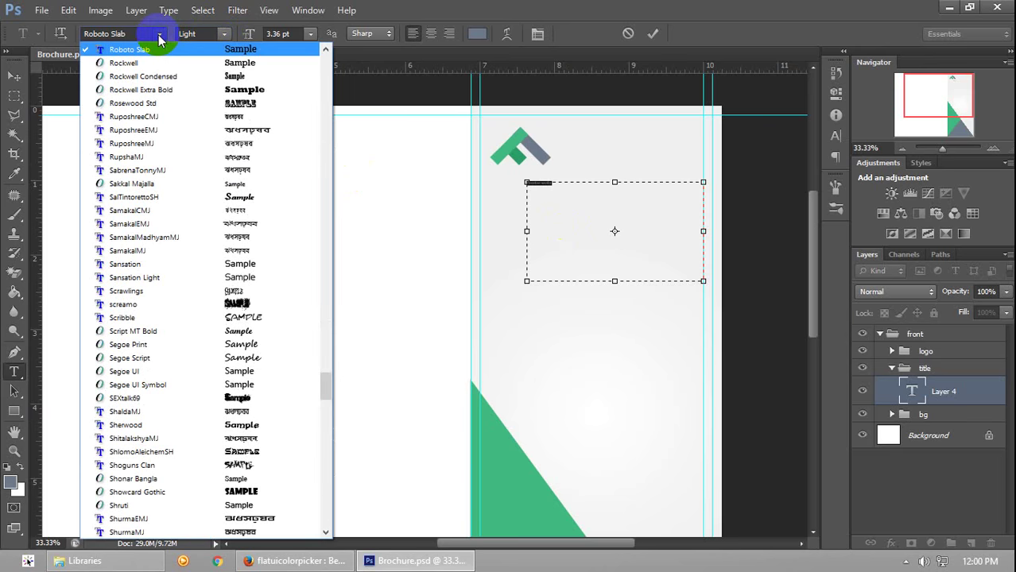
{"action": "left_click", "coordinate": [158, 34]}
{"action": "left_click", "coordinate": [223, 34]}
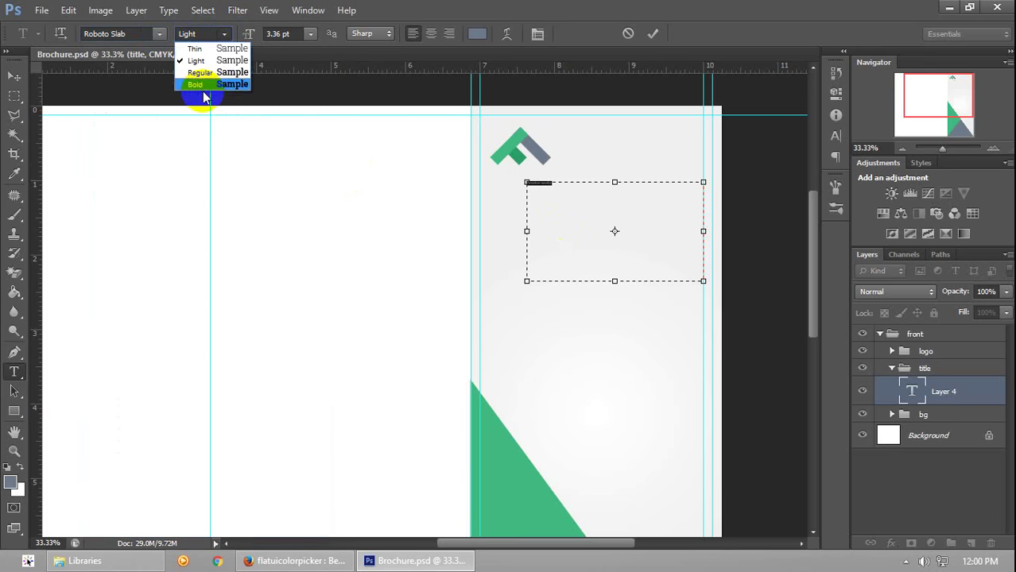
{"action": "left_click", "coordinate": [201, 80]}
{"action": "left_click", "coordinate": [310, 33]}
{"action": "left_click", "coordinate": [311, 218]}
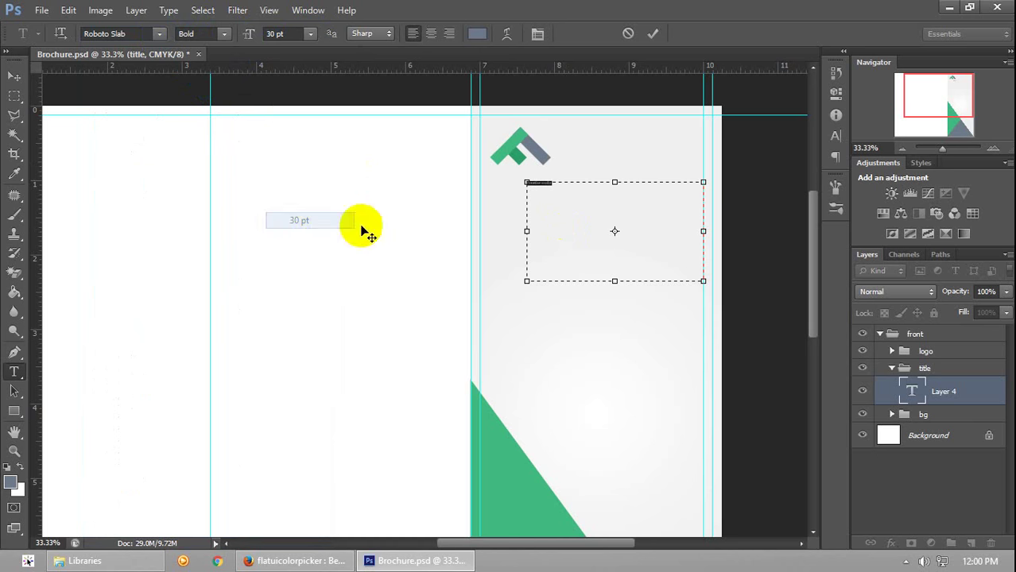
Recolor only the word "works" with the green sampled from the logo
{"action": "left_click_drag", "start_coordinate": [640, 211], "coordinate": [464, 225]}
{"action": "left_click", "coordinate": [475, 33]}
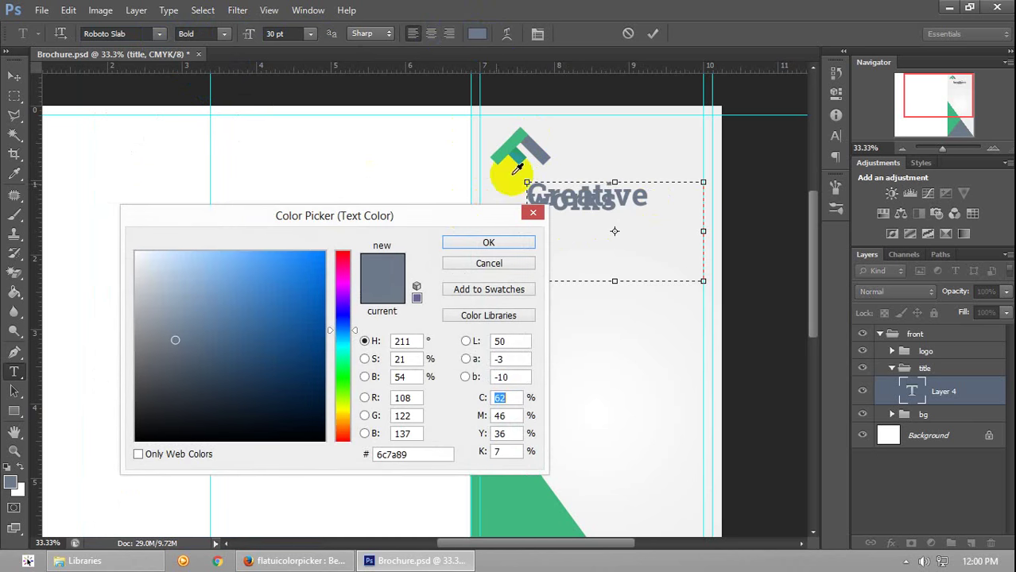
{"action": "left_click", "coordinate": [513, 150]}
{"action": "left_click", "coordinate": [506, 244]}
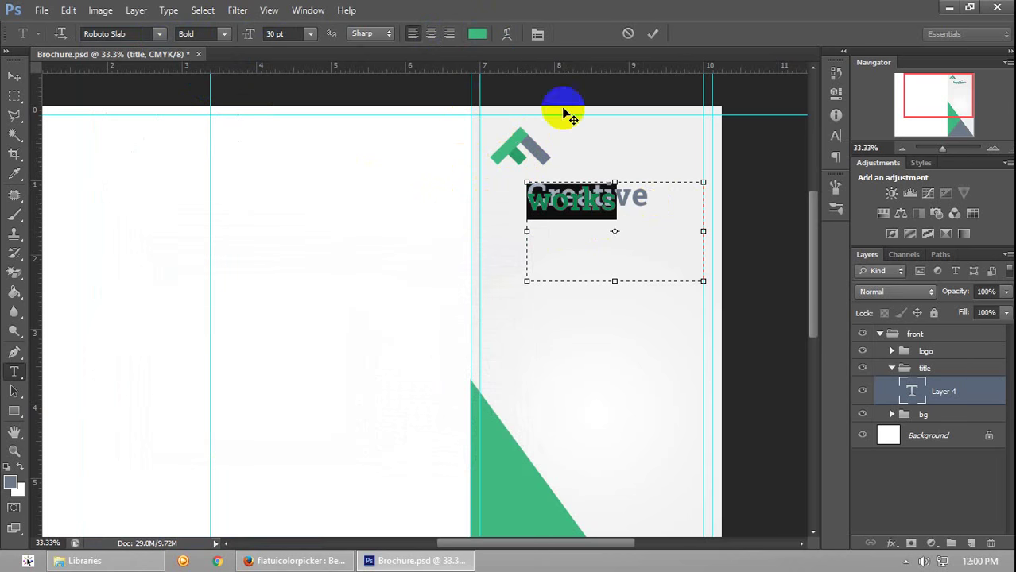
Set the leading of the entire "Creative works" text to 39 pt
{"action": "left_click", "coordinate": [636, 216]}
{"action": "key", "text": "ctrl+a"}
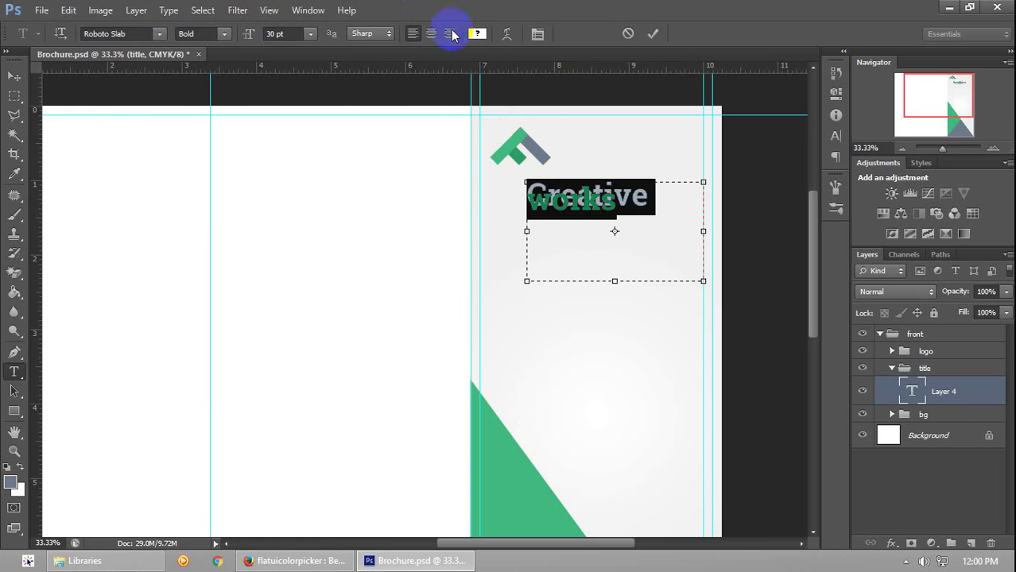
{"action": "left_click", "coordinate": [537, 33]}
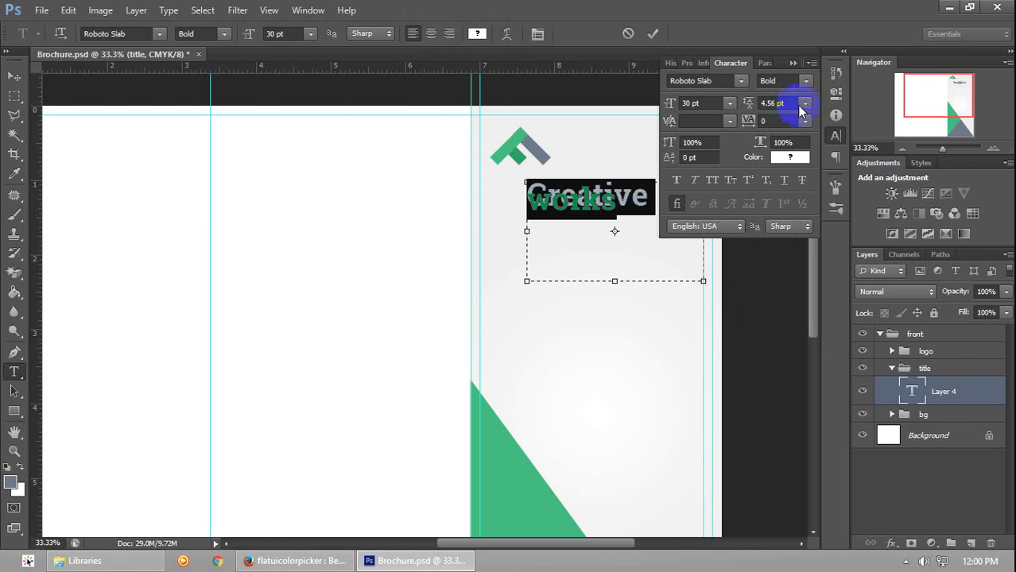
{"action": "left_click", "coordinate": [804, 103]}
{"action": "left_click", "coordinate": [807, 290]}
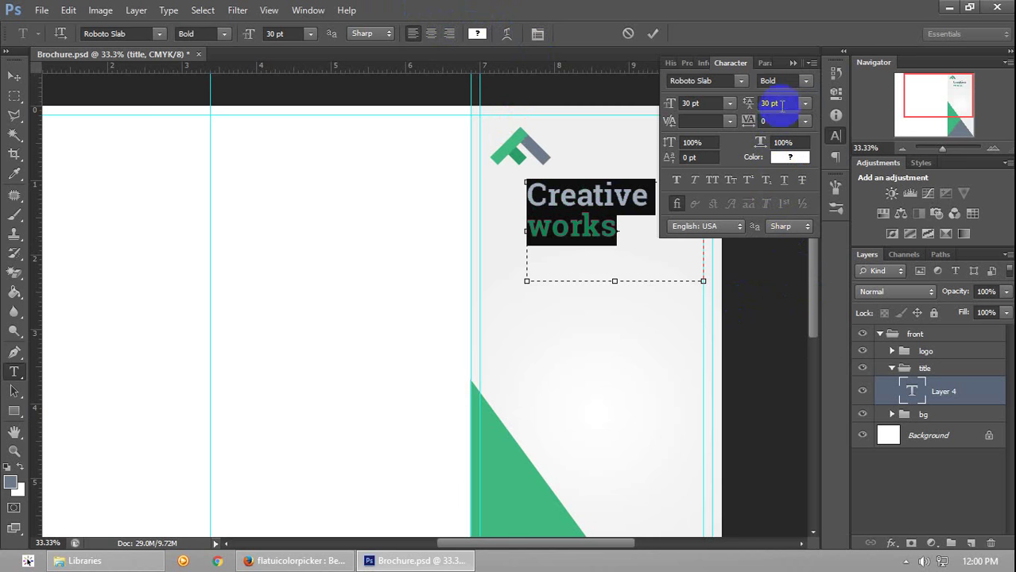
{"action": "scroll", "coordinate": [790, 103], "scroll_direction": "up", "scroll_amount": 9}
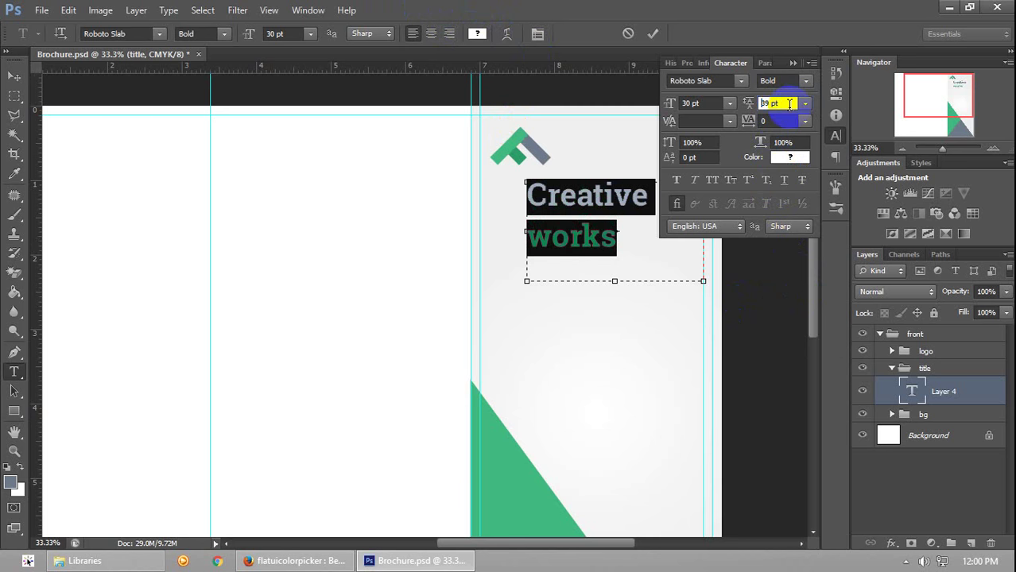
Set the leading of the whole "Creative works" title to 36 pt and switch its text to all caps
{"action": "scroll", "coordinate": [790, 104], "scroll_direction": "up", "scroll_amount": 1}
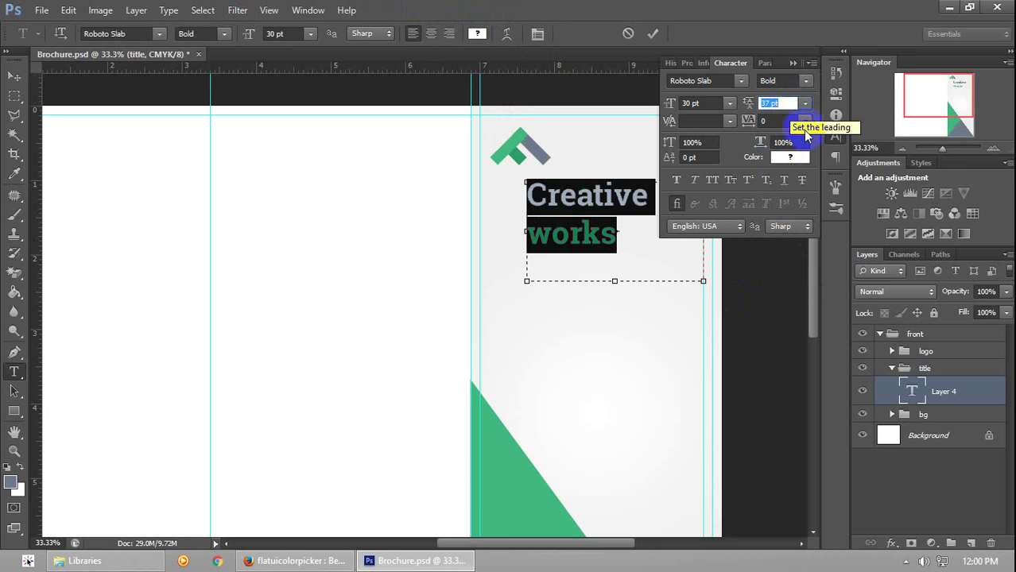
{"action": "left_click", "coordinate": [793, 62]}
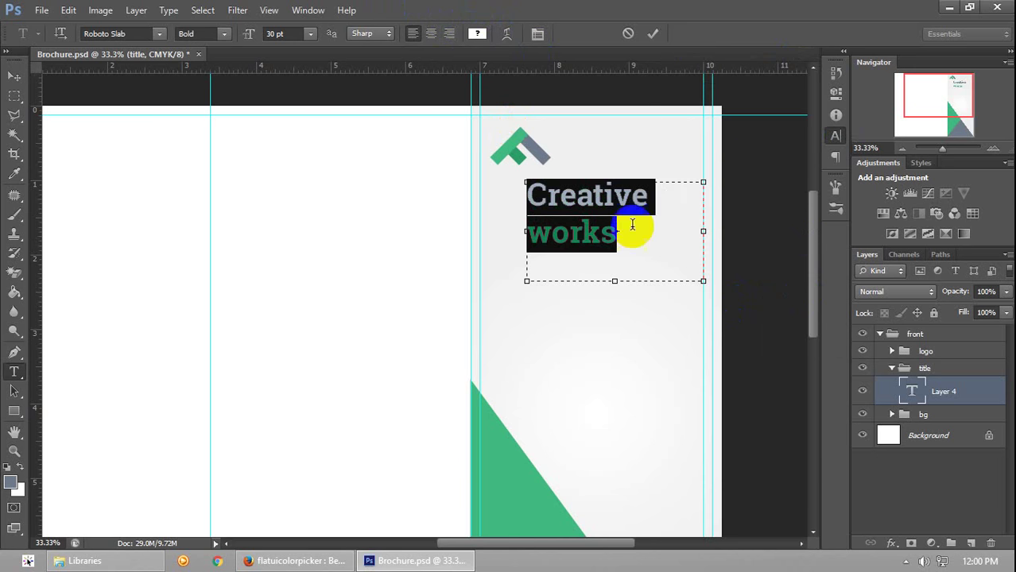
{"action": "left_click", "coordinate": [664, 255]}
{"action": "left_click_drag", "start_coordinate": [542, 216], "coordinate": [517, 193]}
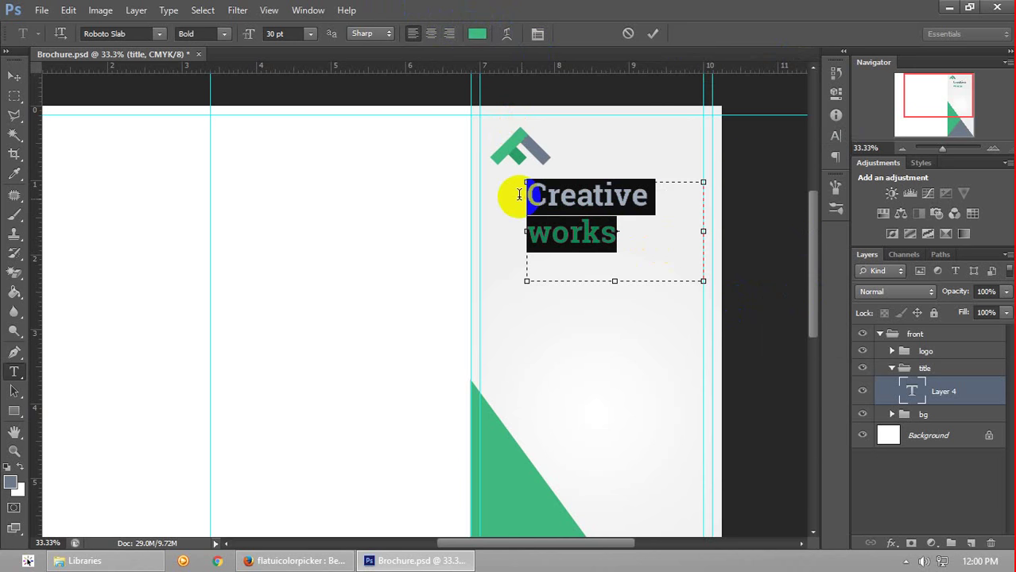
{"action": "left_click", "coordinate": [537, 33]}
{"action": "left_click", "coordinate": [713, 182]}
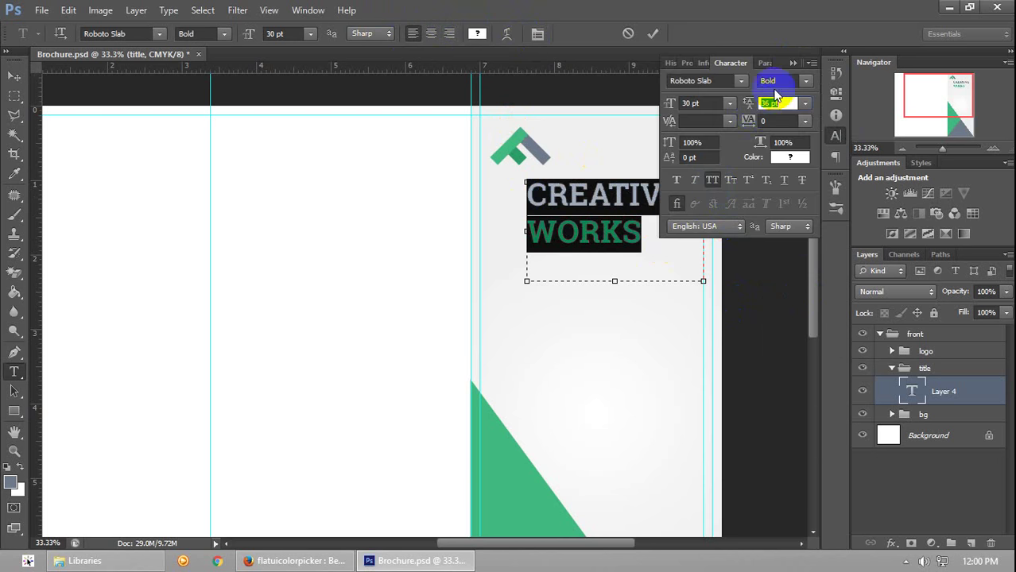
{"action": "left_click", "coordinate": [795, 63]}
{"action": "left_click", "coordinate": [676, 250]}
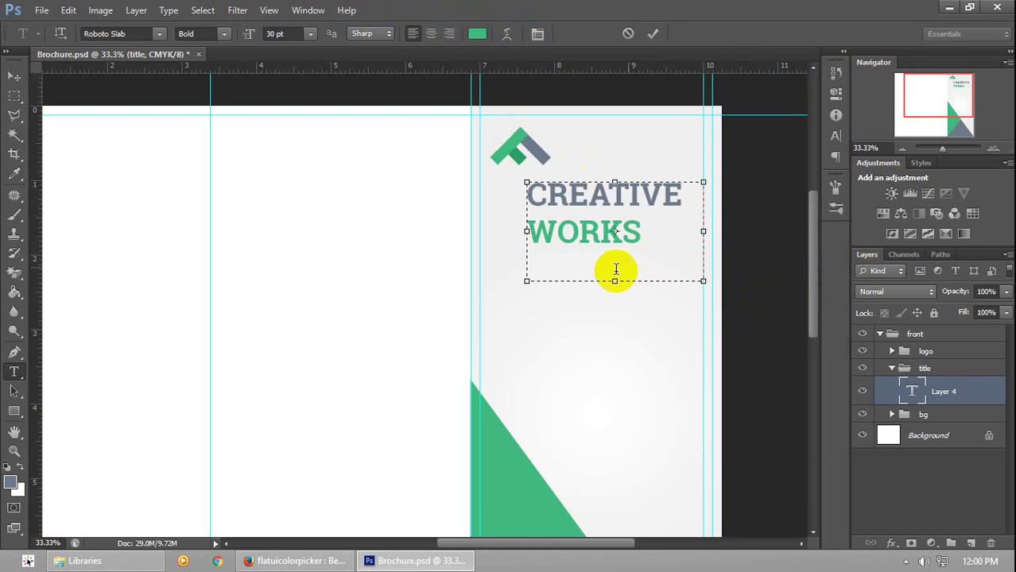
Shorten the title's text box to fit its two lines and nudge the title right to the margin guide and slightly down
{"action": "left_click_drag", "start_coordinate": [614, 282], "coordinate": [617, 253]}
{"action": "left_click", "coordinate": [11, 75]}
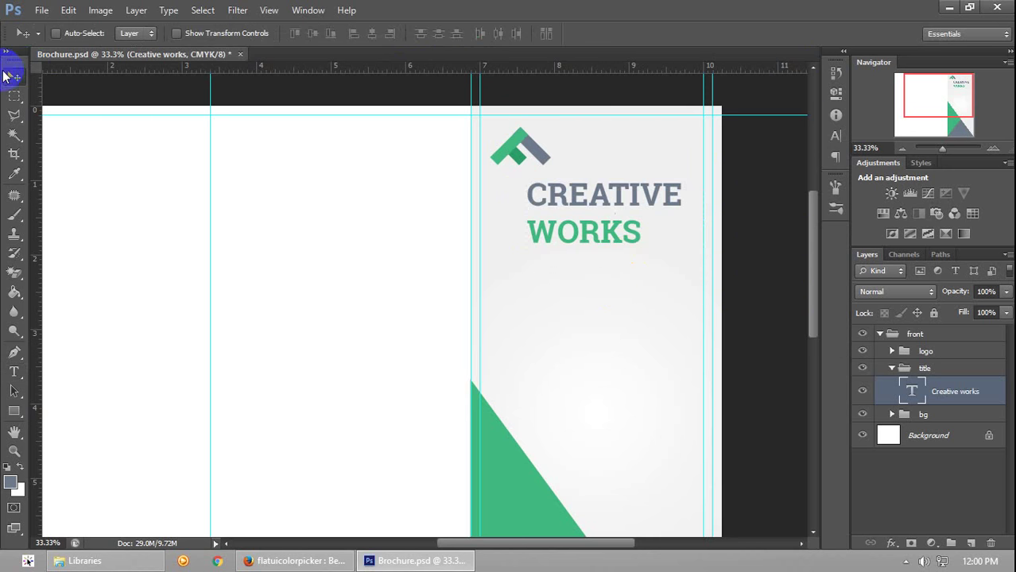
{"action": "left_click", "coordinate": [668, 248]}
{"action": "key", "text": "shift+Up"}
{"action": "key", "text": "shift+Up"}
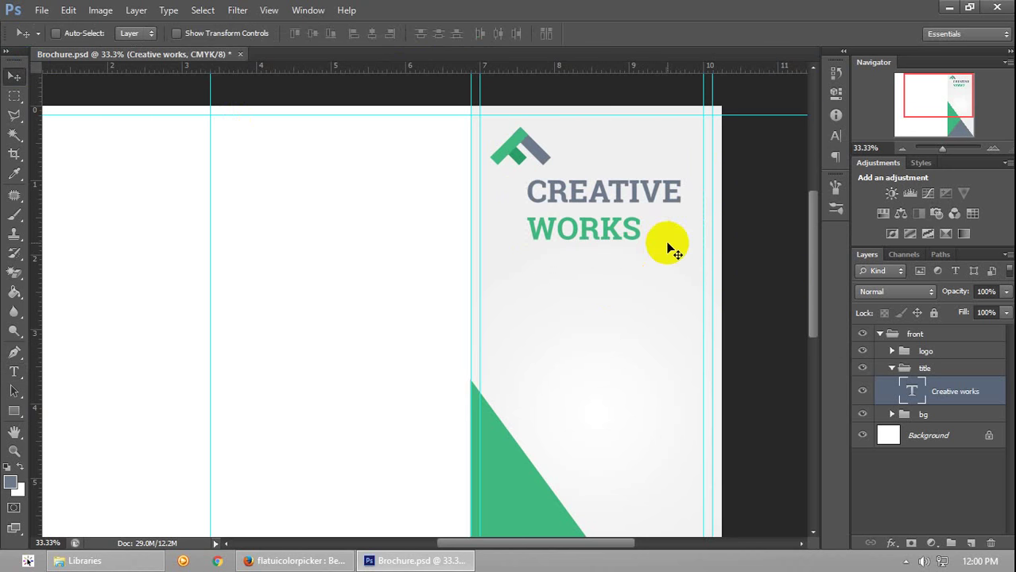
{"action": "key", "text": "shift+Right"}
{"action": "key", "text": "shift+Right"}
{"action": "key", "text": "shift+Right"}
{"action": "key", "text": "shift+Right"}
{"action": "key", "text": "shift+Right"}
{"action": "key", "text": "shift+Right"}
{"action": "key", "text": "shift+Right"}
{"action": "key", "text": "shift+Right"}
{"action": "key", "text": "shift+Right"}
{"action": "key", "text": "shift+Down"}
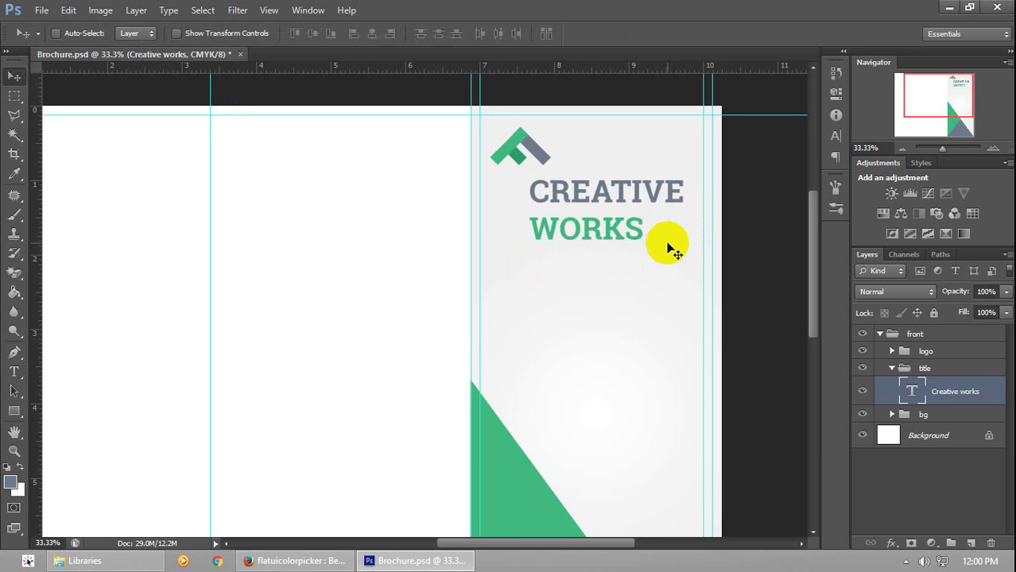
{"action": "key", "text": "shift+Left"}
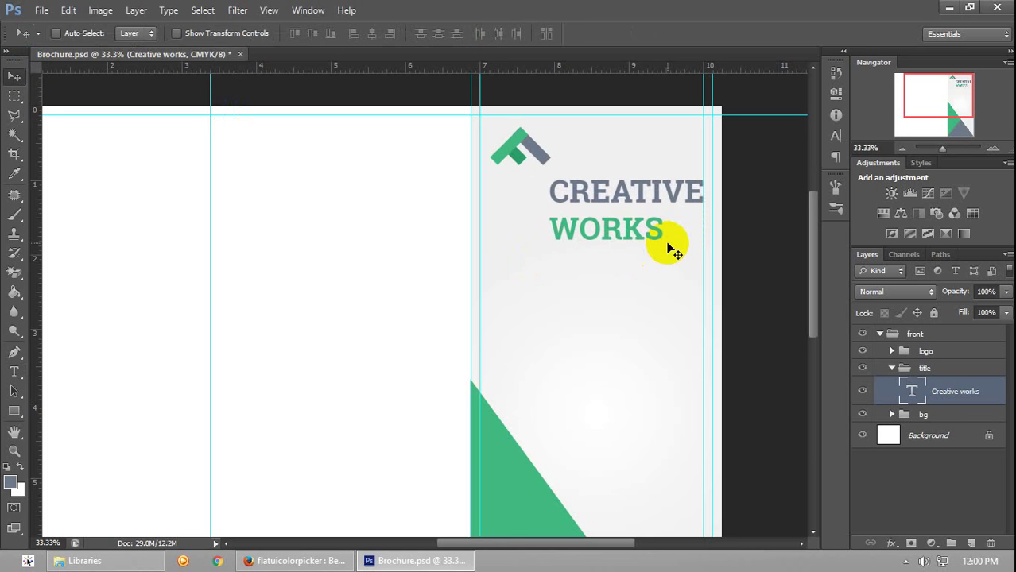
{"action": "key", "text": "shift+Down"}
{"action": "key", "text": "shift+Down"}
{"action": "key", "text": "shift+Down"}
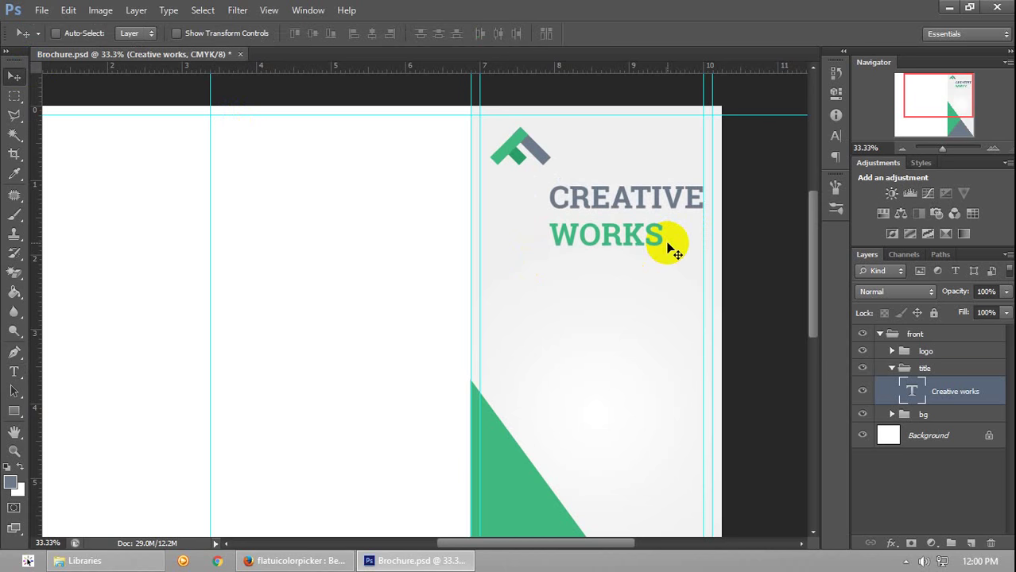
Save the brochure file and hide the guides
{"action": "key", "text": "ctrl+s"}
{"action": "key", "text": "ctrl+semicolon"}
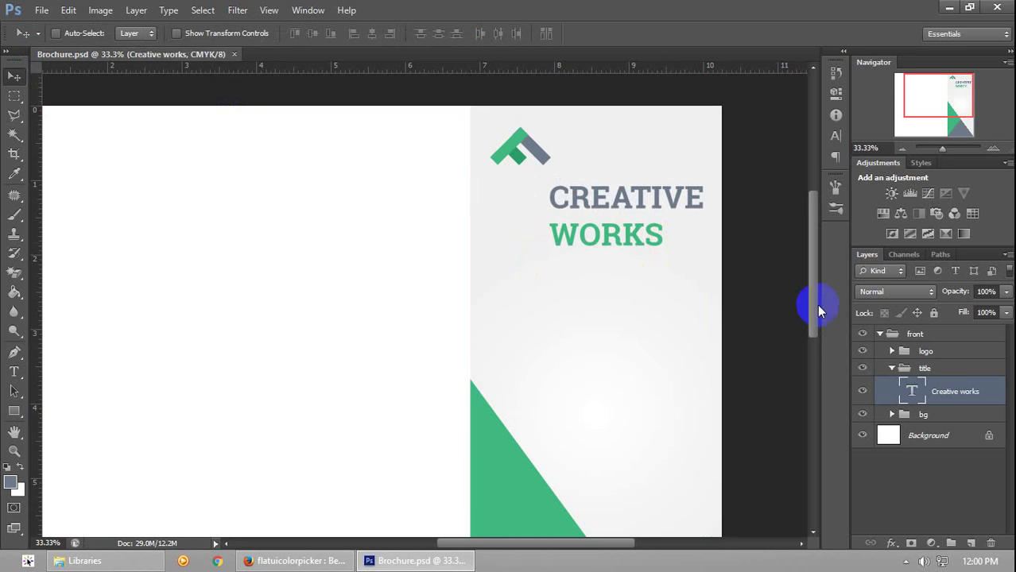
Set the font size of the whole "Creative works" title to 24 pt
{"action": "scroll", "coordinate": [820, 312], "scroll_direction": "up", "scroll_amount": 2}
{"action": "scroll", "coordinate": [820, 313], "scroll_direction": "down", "scroll_amount": 3}
{"action": "double_click", "coordinate": [918, 396]}
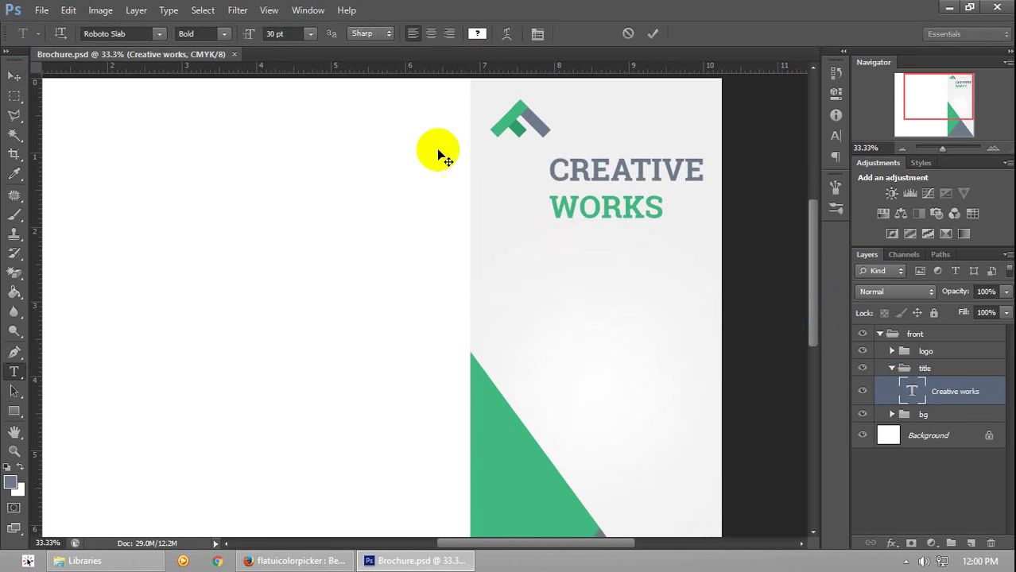
{"action": "left_click", "coordinate": [310, 33]}
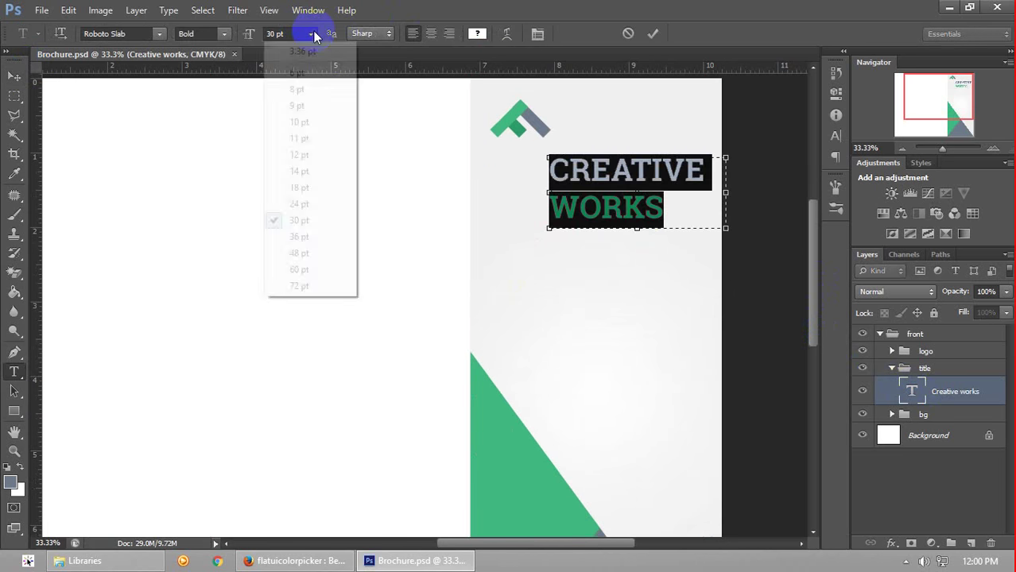
{"action": "left_click", "coordinate": [305, 203]}
{"action": "left_click", "coordinate": [691, 205]}
Set the leading of the whole "Creative works" title to 31 pt
{"action": "left_click_drag", "start_coordinate": [545, 193], "coordinate": [503, 163]}
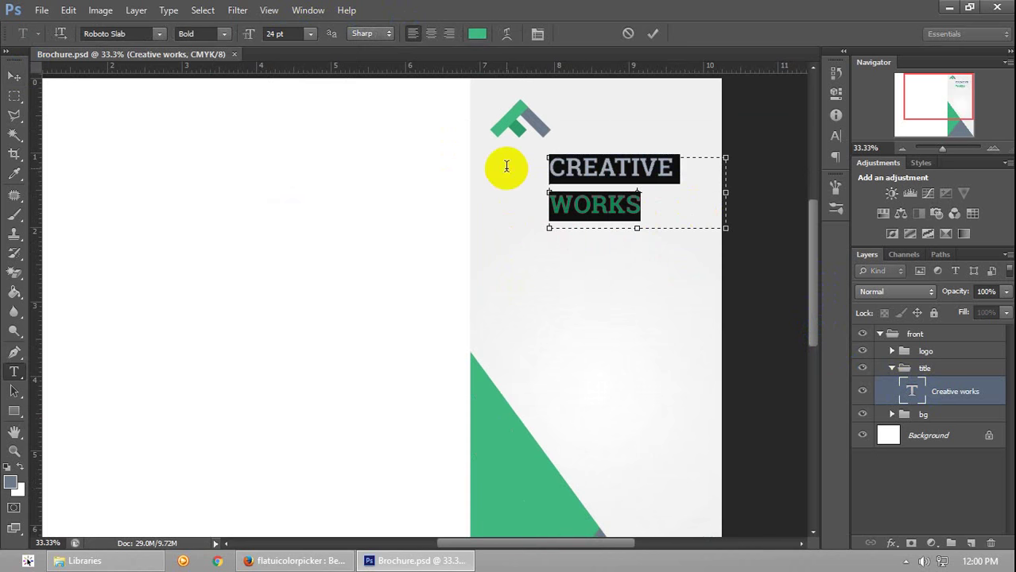
{"action": "left_click", "coordinate": [537, 36]}
{"action": "left_click", "coordinate": [786, 102]}
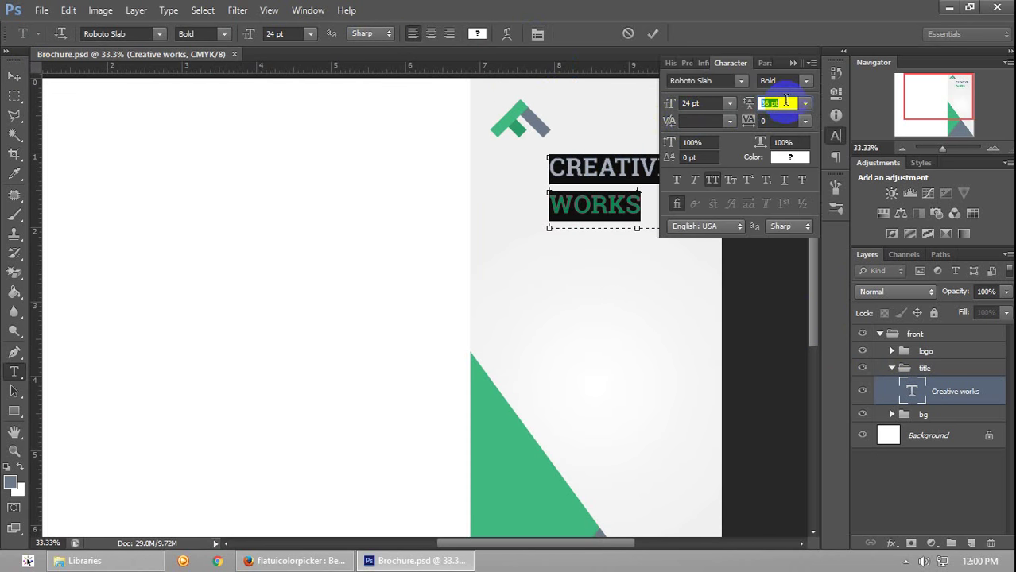
{"action": "key", "text": "Down"}
{"action": "key", "text": "Down"}
{"action": "key", "text": "Down"}
{"action": "key", "text": "Down"}
{"action": "key", "text": "Down"}
{"action": "key", "text": "Down"}
{"action": "key", "text": "Down"}
{"action": "key", "text": "Down"}
{"action": "key", "text": "Down"}
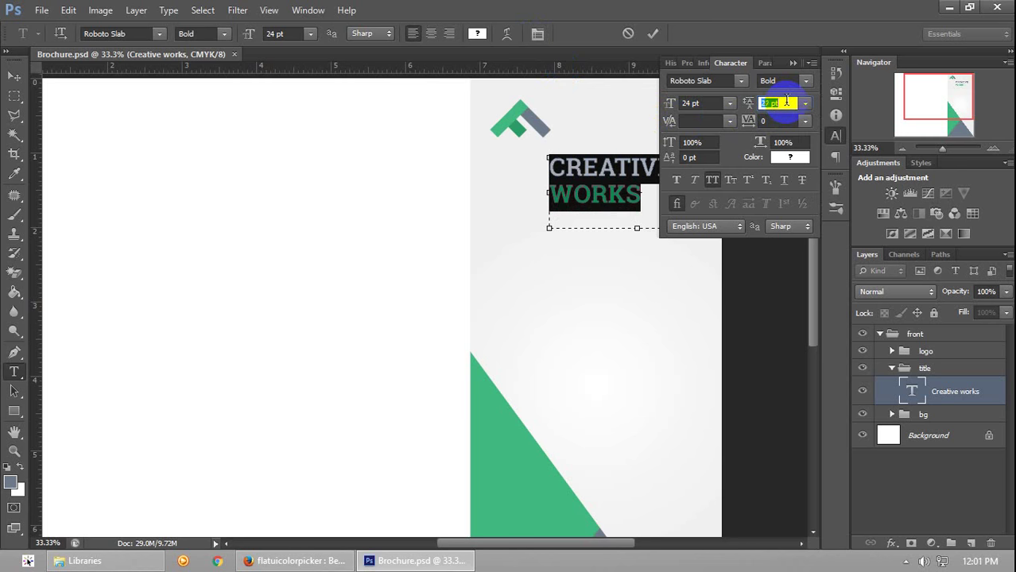
{"action": "key", "text": "Up"}
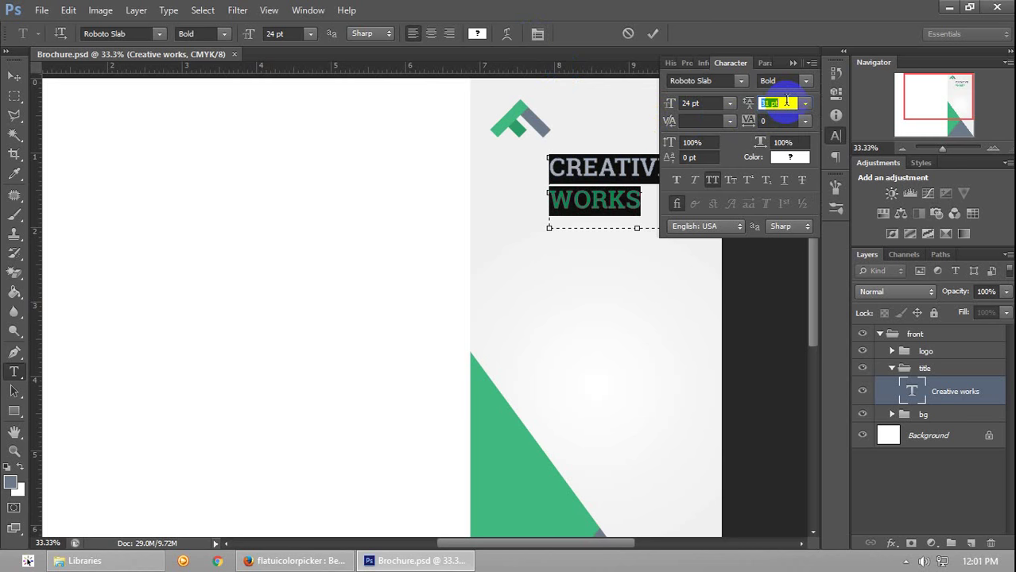
{"action": "left_click", "coordinate": [671, 200]}
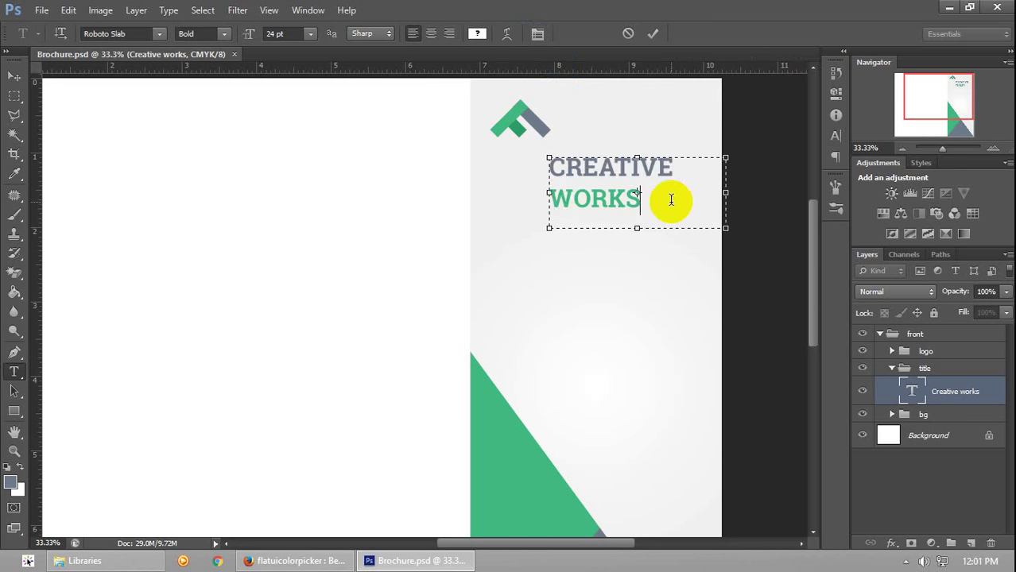
Recolor the whole "Creative works" title with the green sampled from the logo
{"action": "left_click_drag", "start_coordinate": [679, 204], "coordinate": [544, 173]}
{"action": "left_click", "coordinate": [676, 199]}
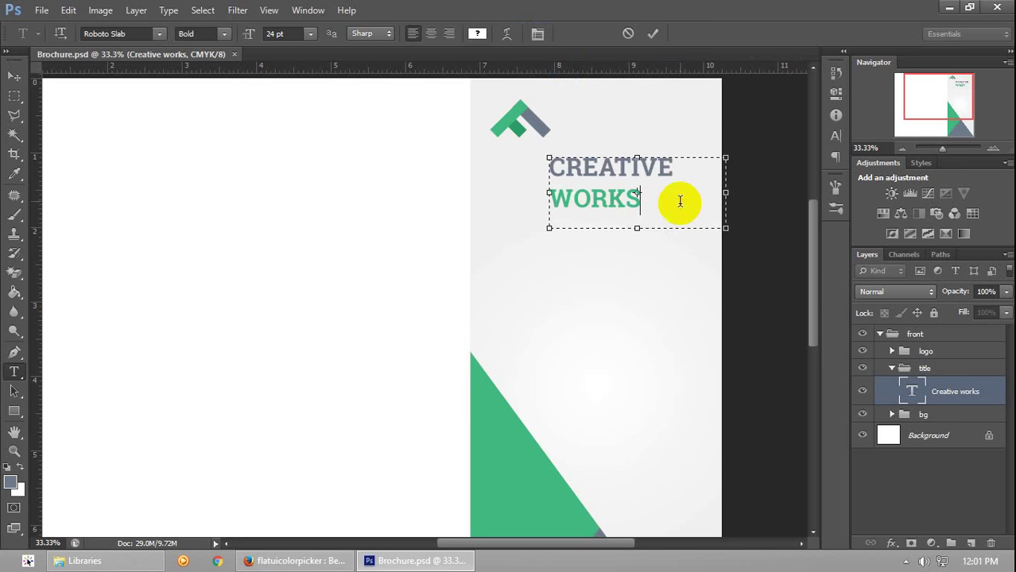
{"action": "left_click_drag", "start_coordinate": [665, 205], "coordinate": [472, 120]}
{"action": "left_click", "coordinate": [477, 33]}
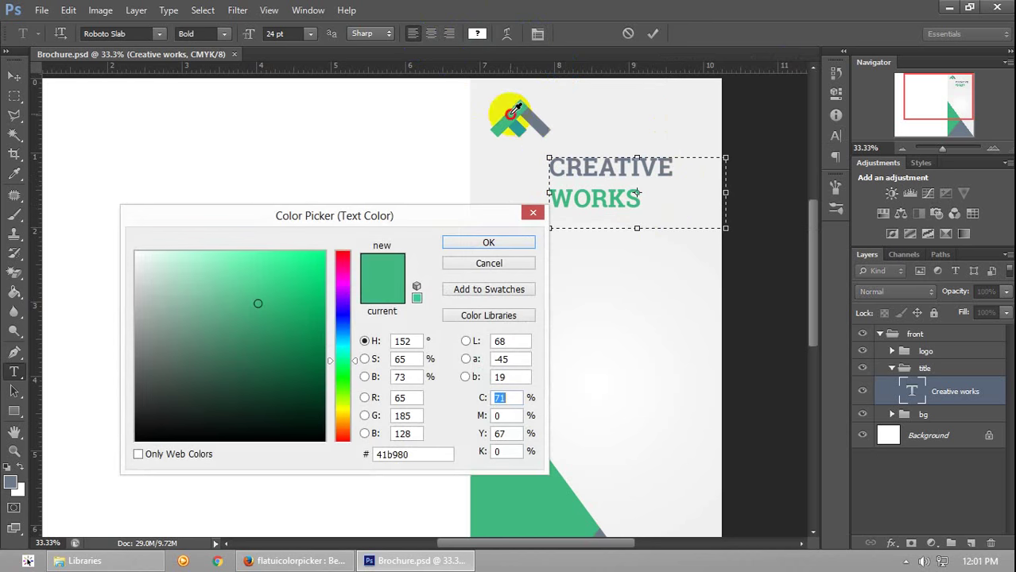
{"action": "left_click", "coordinate": [513, 241]}
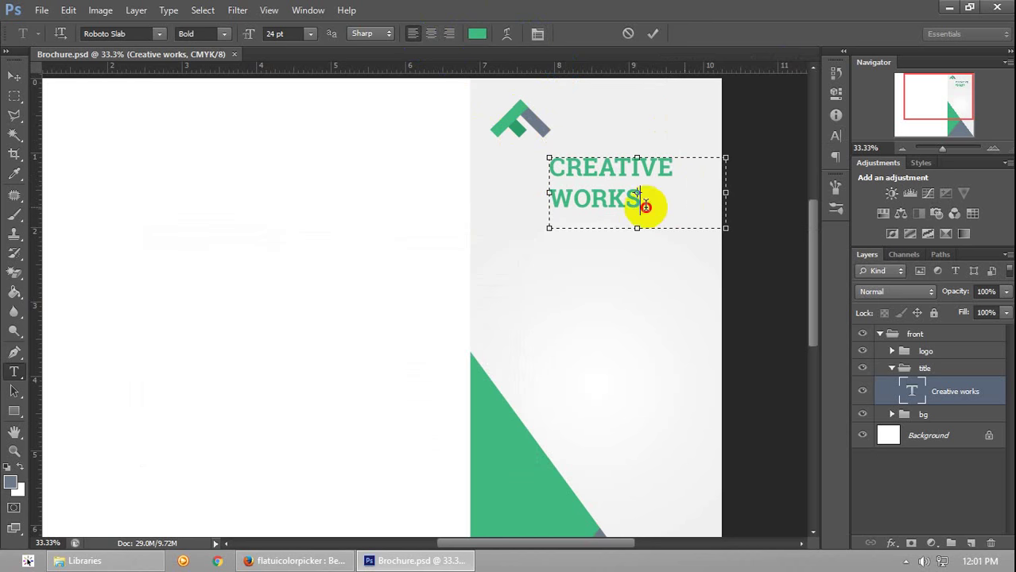
Recolor only the word "WORKS" with the slate gray sampled from the logo's right bar
{"action": "left_click_drag", "start_coordinate": [644, 203], "coordinate": [537, 200]}
{"action": "left_click", "coordinate": [477, 33]}
{"action": "left_click", "coordinate": [527, 142]}
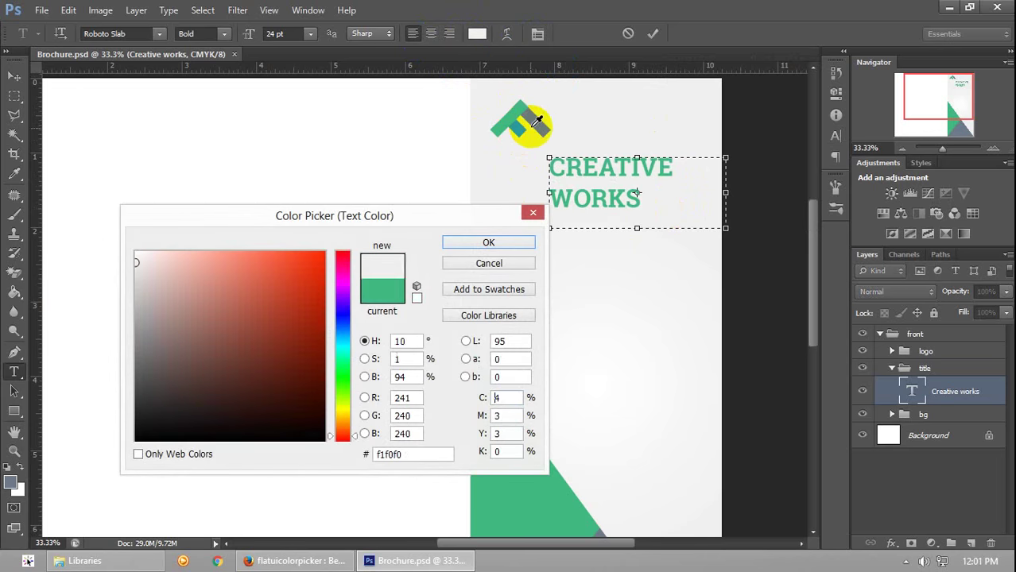
{"action": "left_click", "coordinate": [540, 120]}
{"action": "left_click", "coordinate": [524, 241]}
{"action": "left_click", "coordinate": [699, 206]}
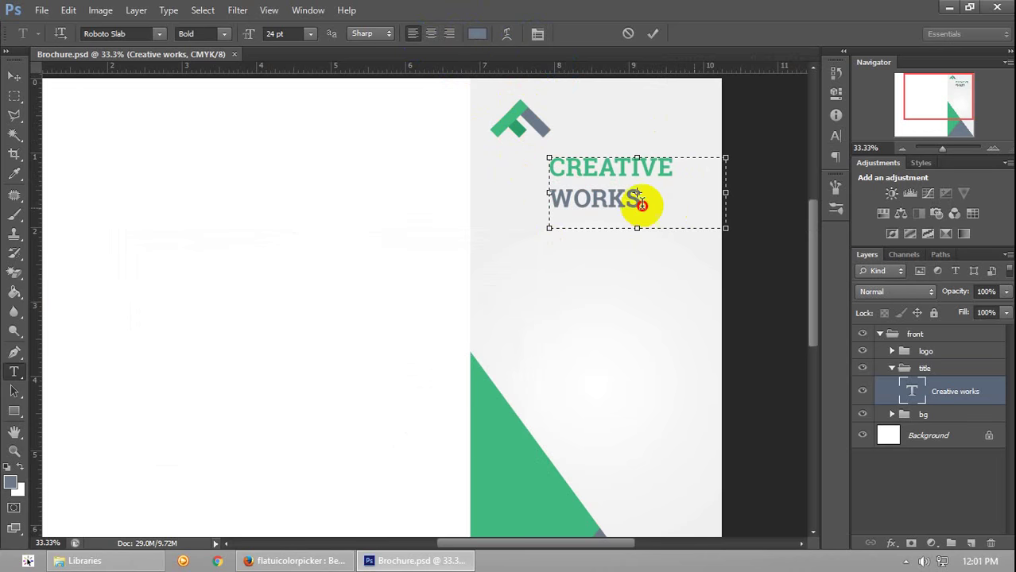
Set the font weight of the title's second line, WORKS, to Light
{"action": "left_click_drag", "start_coordinate": [642, 205], "coordinate": [527, 198]}
{"action": "left_click", "coordinate": [693, 207]}
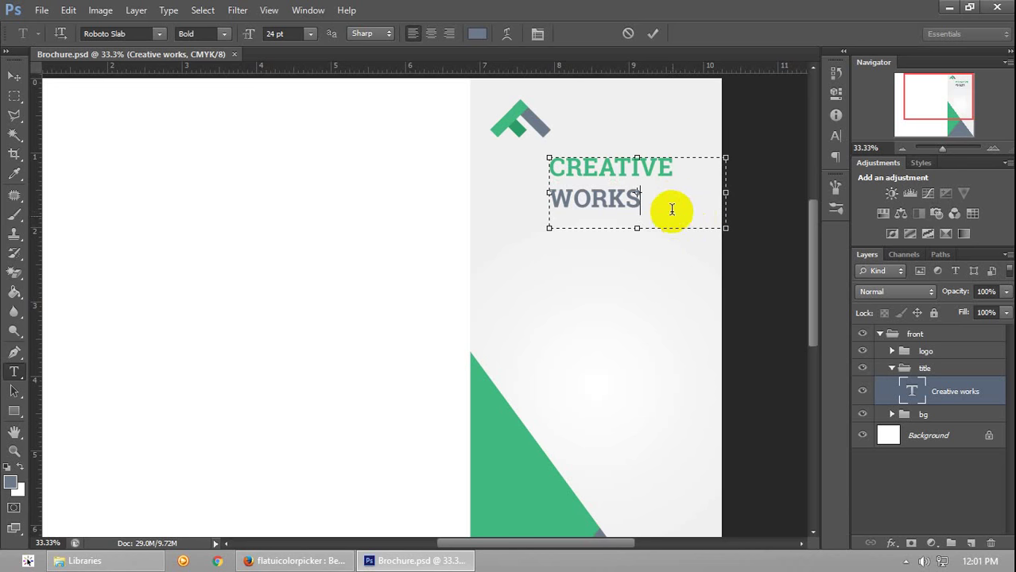
{"action": "left_click_drag", "start_coordinate": [674, 208], "coordinate": [544, 176]}
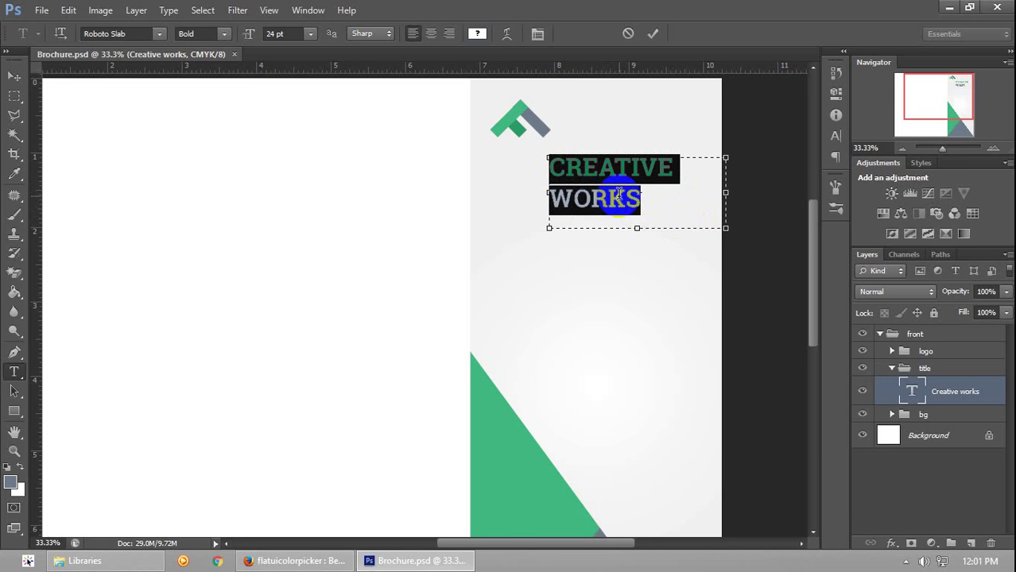
{"action": "left_click", "coordinate": [680, 211]}
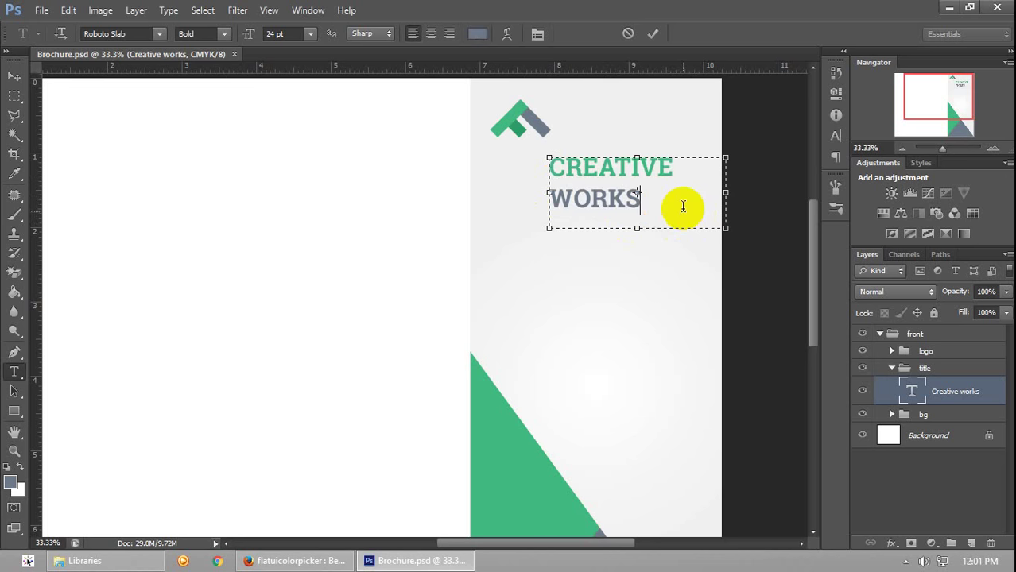
{"action": "double_click", "coordinate": [556, 203]}
{"action": "left_click", "coordinate": [225, 34]}
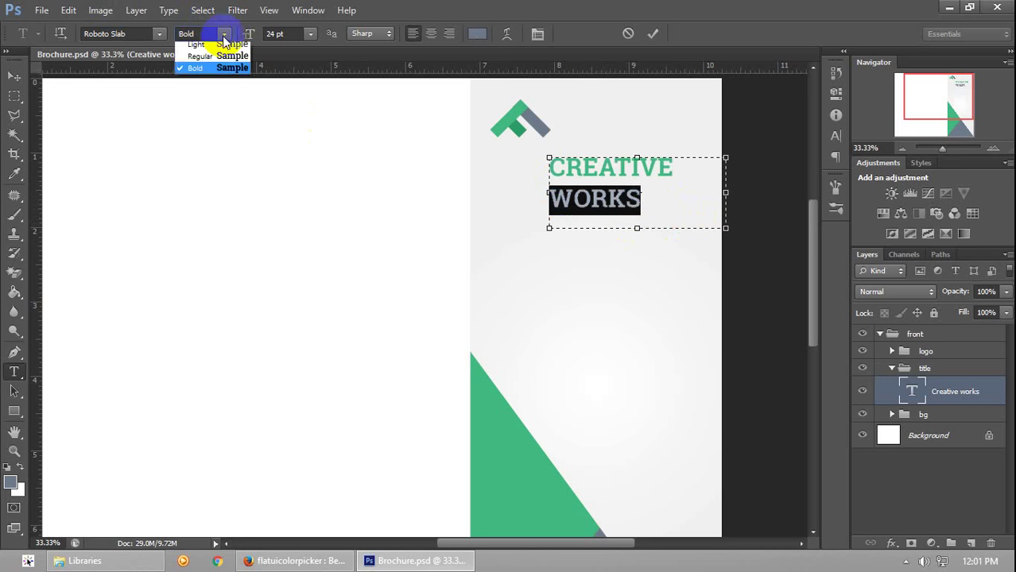
{"action": "left_click", "coordinate": [198, 42]}
{"action": "left_click", "coordinate": [14, 75]}
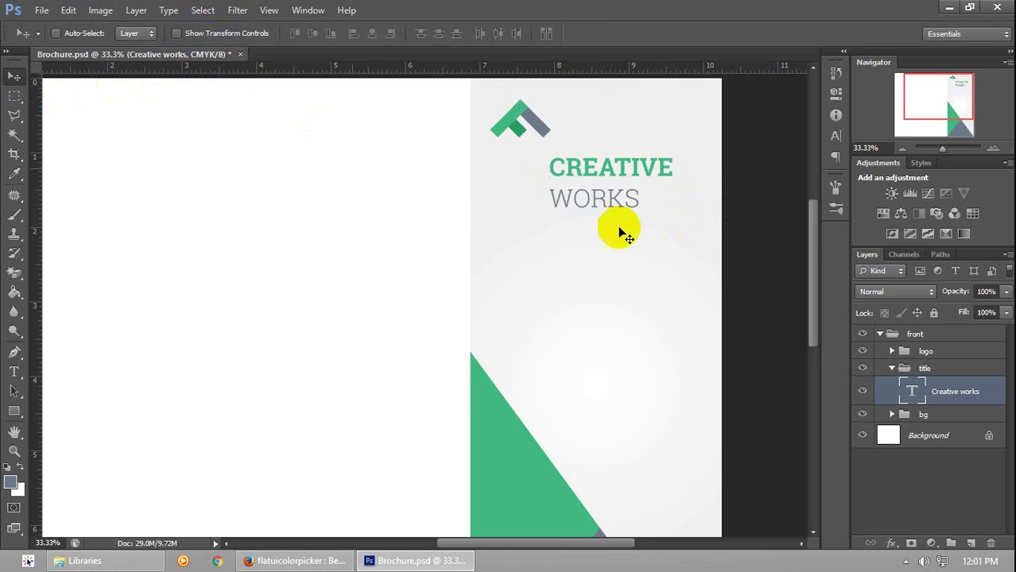
Set the font weight of the word WORKS in the title to Regular
{"action": "double_click", "coordinate": [909, 391]}
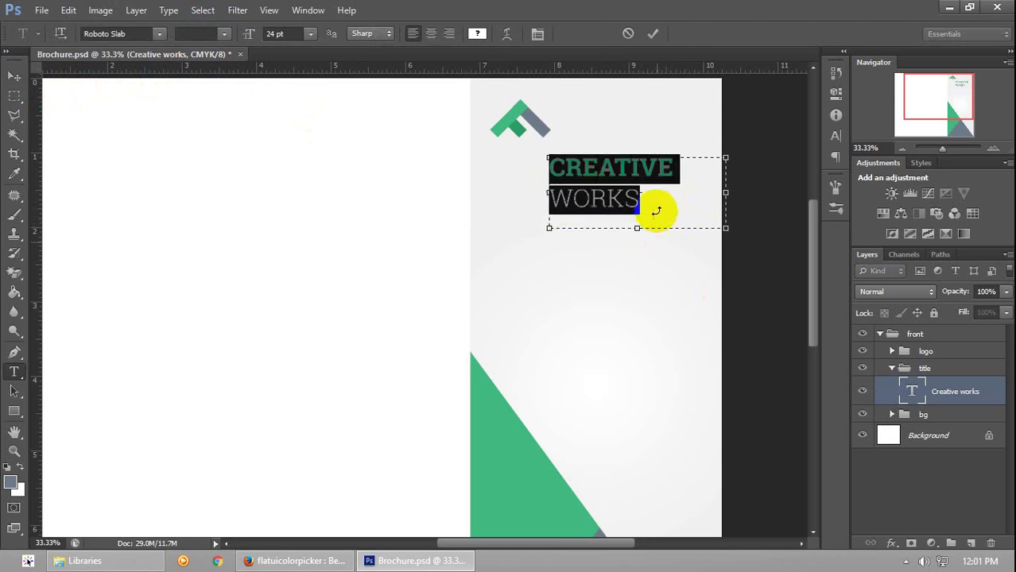
{"action": "left_click_drag", "start_coordinate": [654, 209], "coordinate": [545, 211]}
{"action": "left_click", "coordinate": [219, 33]}
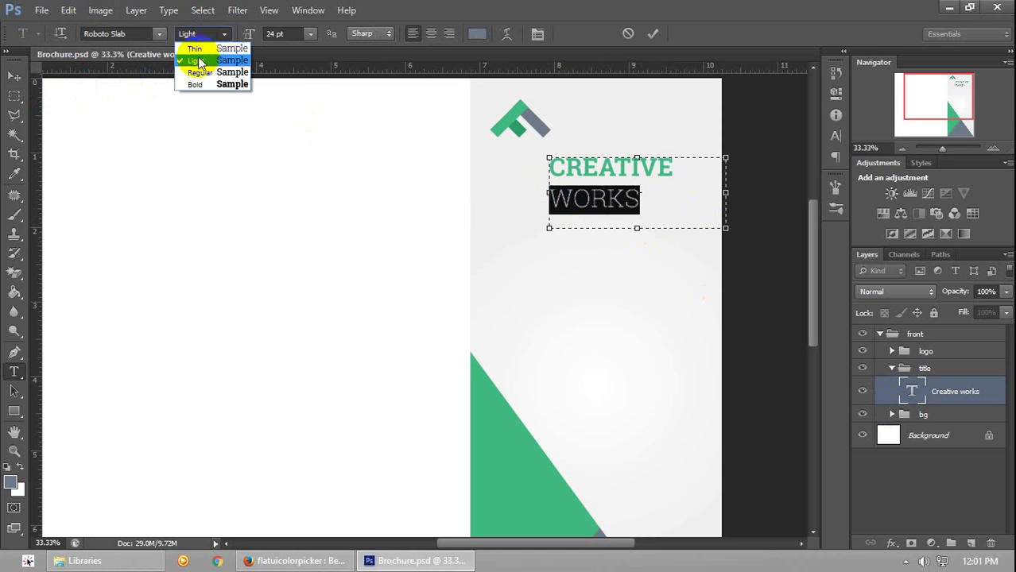
{"action": "left_click", "coordinate": [203, 73]}
{"action": "left_click", "coordinate": [114, 118]}
{"action": "key", "text": "v"}
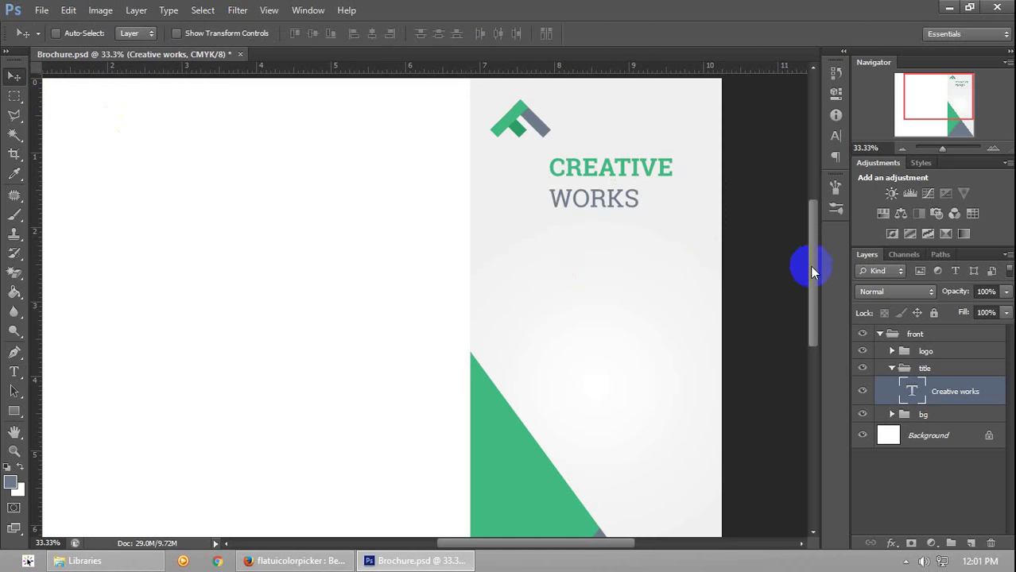
Move the Creative works title directly under the logo, aligned with its left edge, and set the title's leading to 26 pt
{"action": "mouse_move", "coordinate": [810, 265]}
{"action": "left_mouse_down"}
{"action": "mouse_move", "coordinate": [819, 250]}
{"action": "mouse_move", "coordinate": [812, 280]}
{"action": "left_mouse_up"}
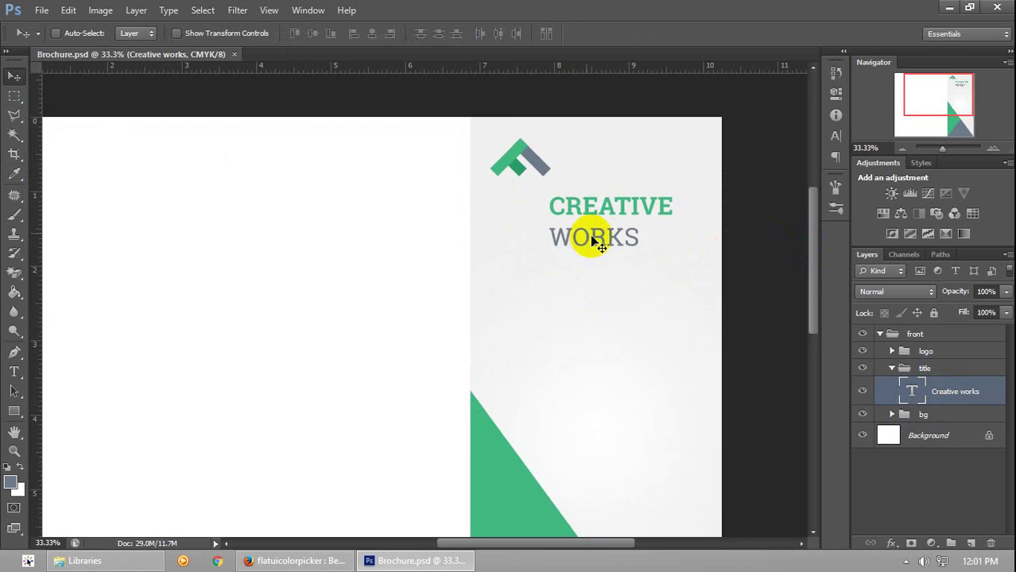
{"action": "left_click_drag", "start_coordinate": [579, 239], "coordinate": [550, 236]}
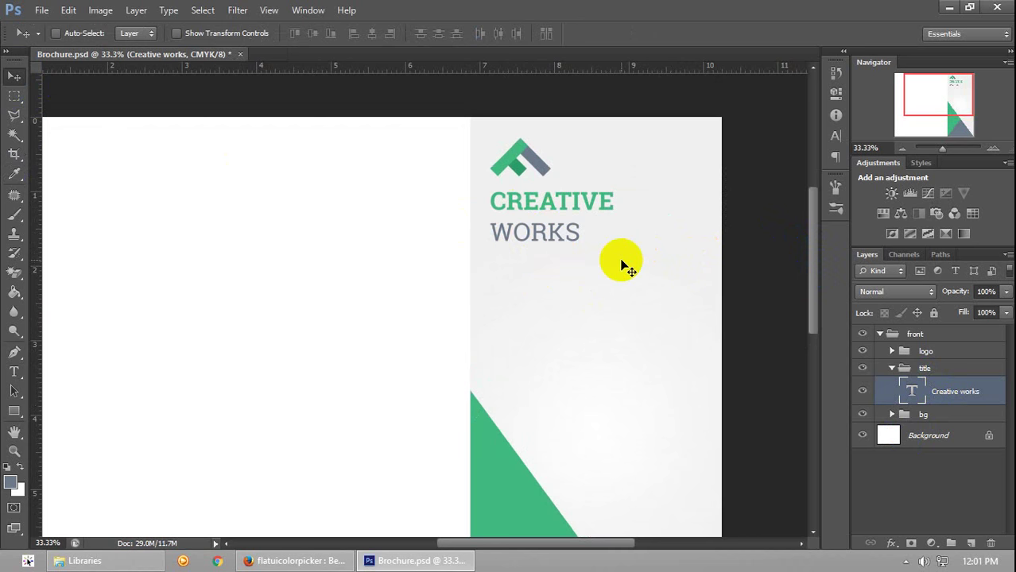
{"action": "double_click", "coordinate": [917, 393]}
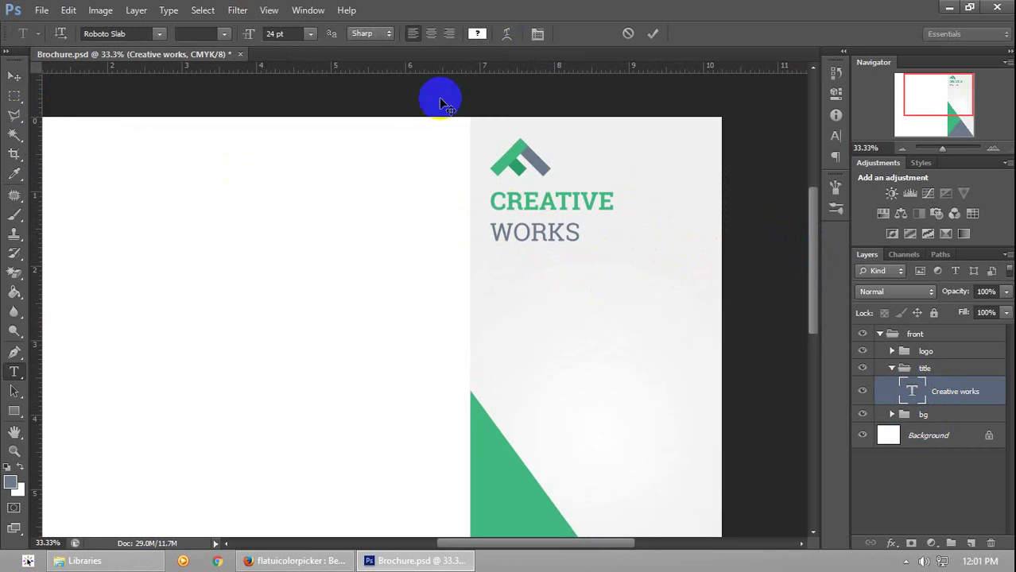
{"action": "left_click", "coordinate": [536, 33]}
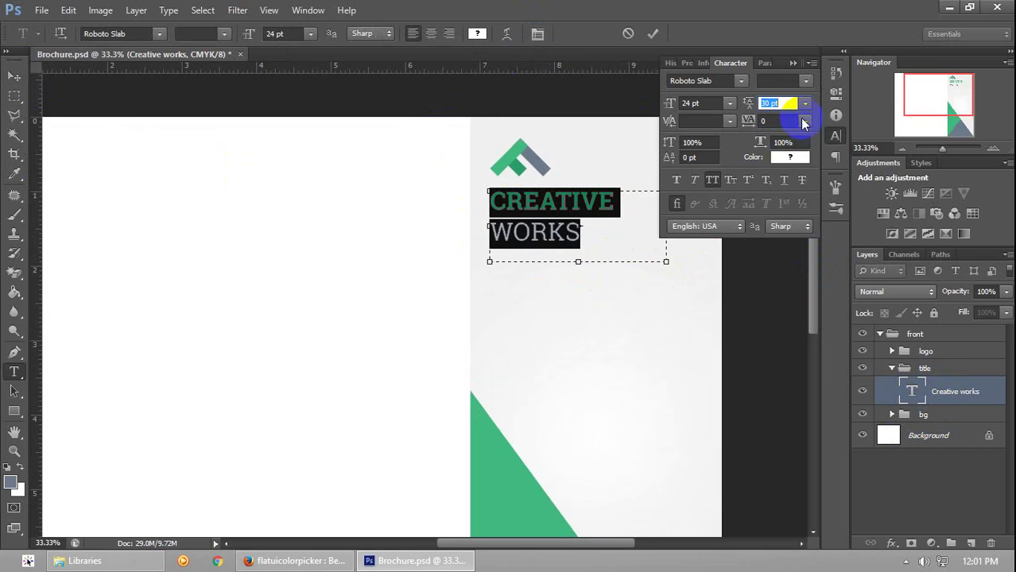
{"action": "key", "text": "Return"}
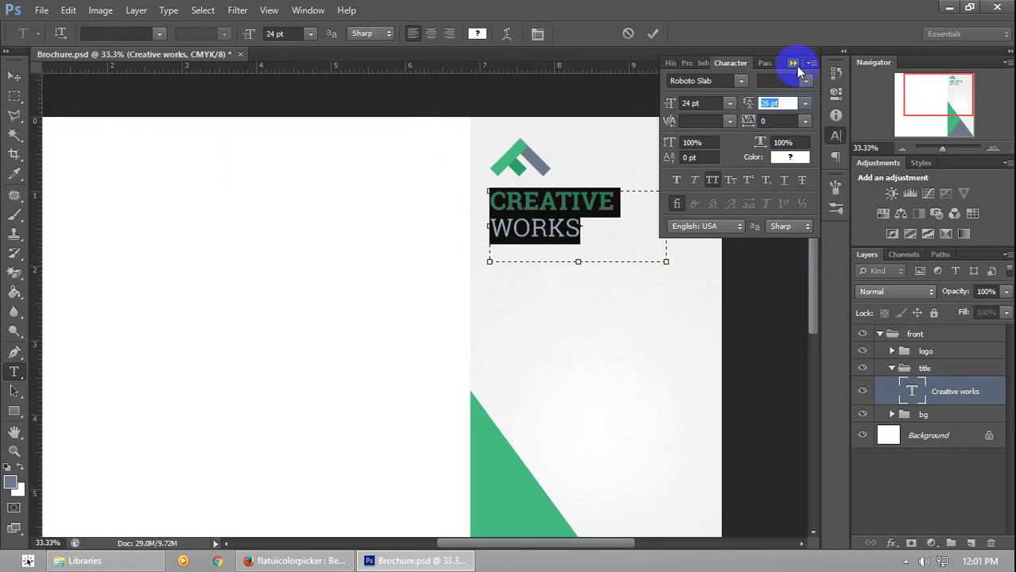
{"action": "left_click", "coordinate": [796, 64]}
{"action": "left_click", "coordinate": [636, 238]}
{"action": "left_click", "coordinate": [14, 75]}
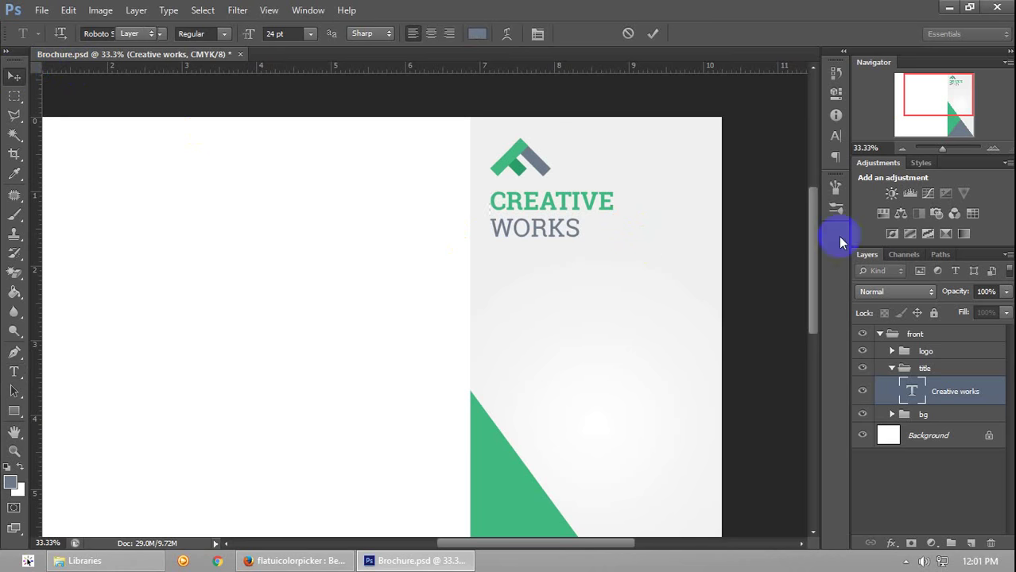
Add a paragraph text box below the title, spanning most of the grey cover panel's width
{"action": "mouse_move", "coordinate": [810, 275]}
{"action": "left_mouse_down"}
{"action": "mouse_move", "coordinate": [811, 266]}
{"action": "mouse_move", "coordinate": [819, 288]}
{"action": "mouse_move", "coordinate": [830, 261]}
{"action": "mouse_move", "coordinate": [830, 278]}
{"action": "mouse_move", "coordinate": [813, 267]}
{"action": "left_mouse_up"}
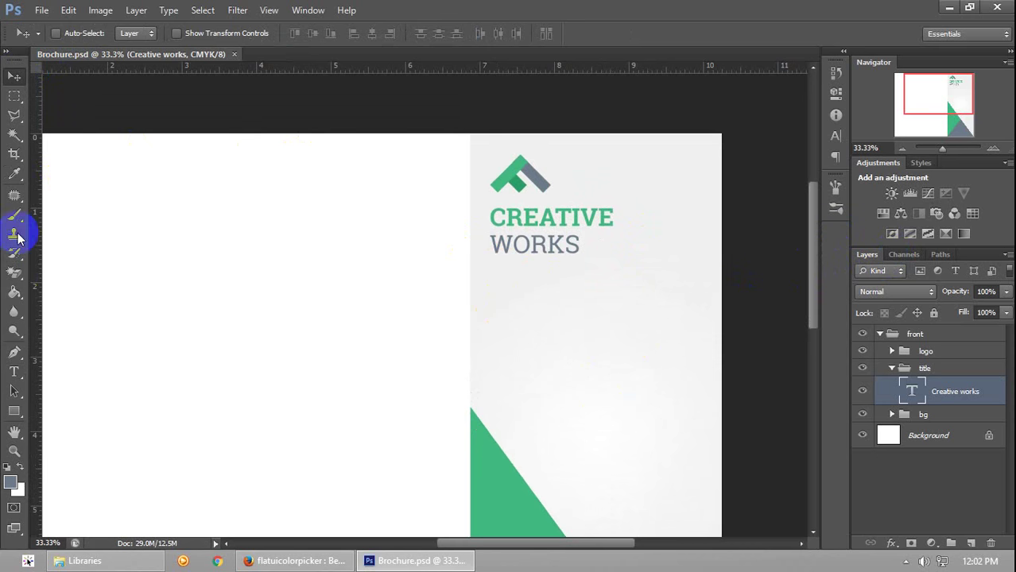
{"action": "left_click", "coordinate": [13, 371]}
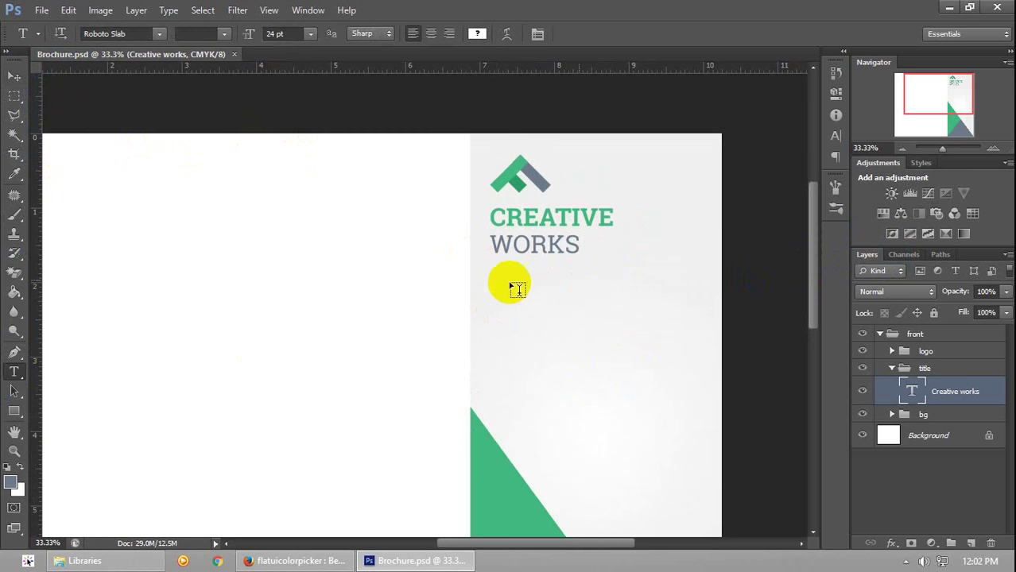
{"action": "left_click_drag", "start_coordinate": [490, 266], "coordinate": [703, 324]}
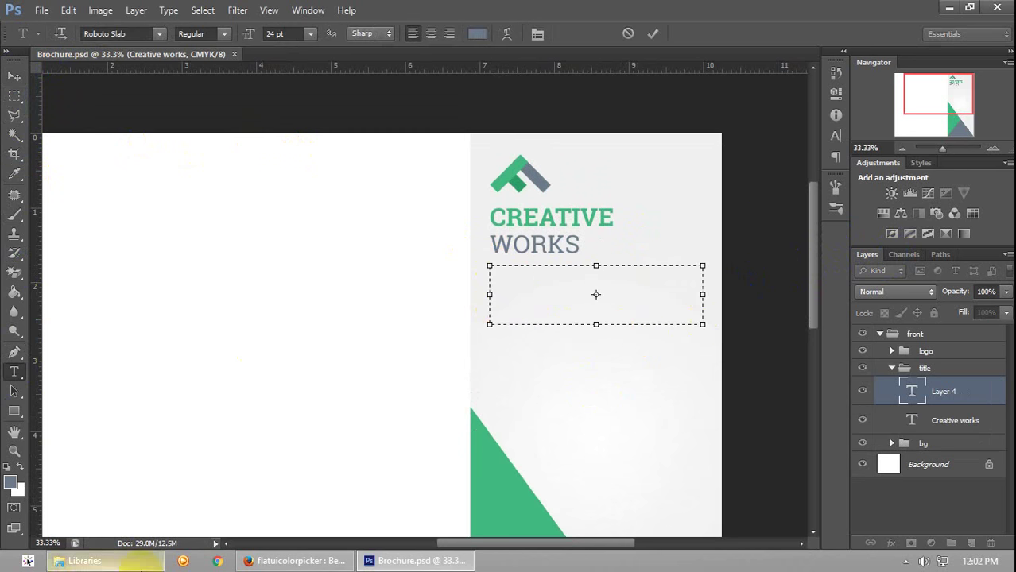
{"action": "left_click", "coordinate": [295, 561]}
{"action": "left_click", "coordinate": [652, 11]}
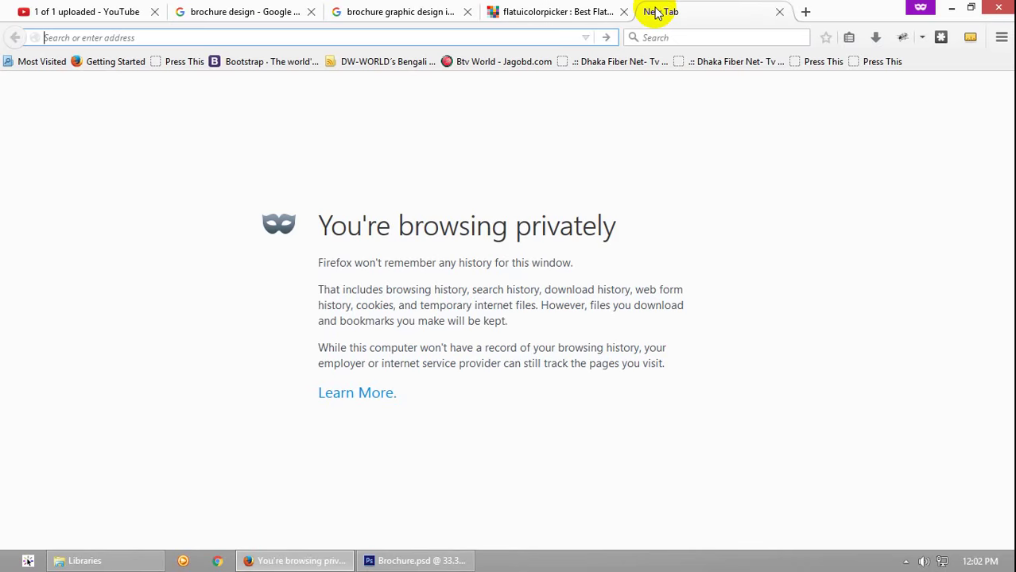
{"action": "type", "text": "lorempixel.com/"}
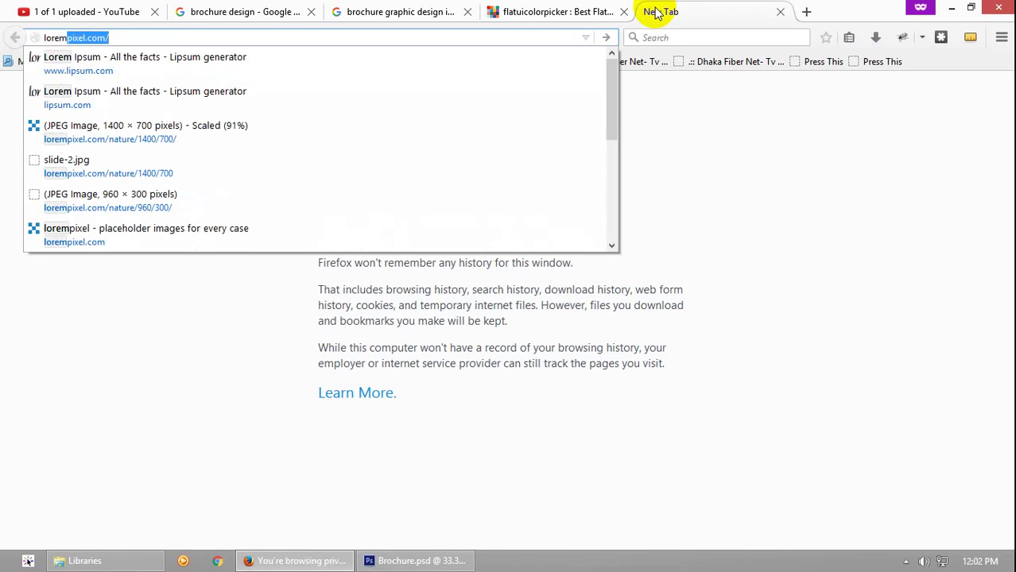
{"action": "left_click", "coordinate": [189, 73]}
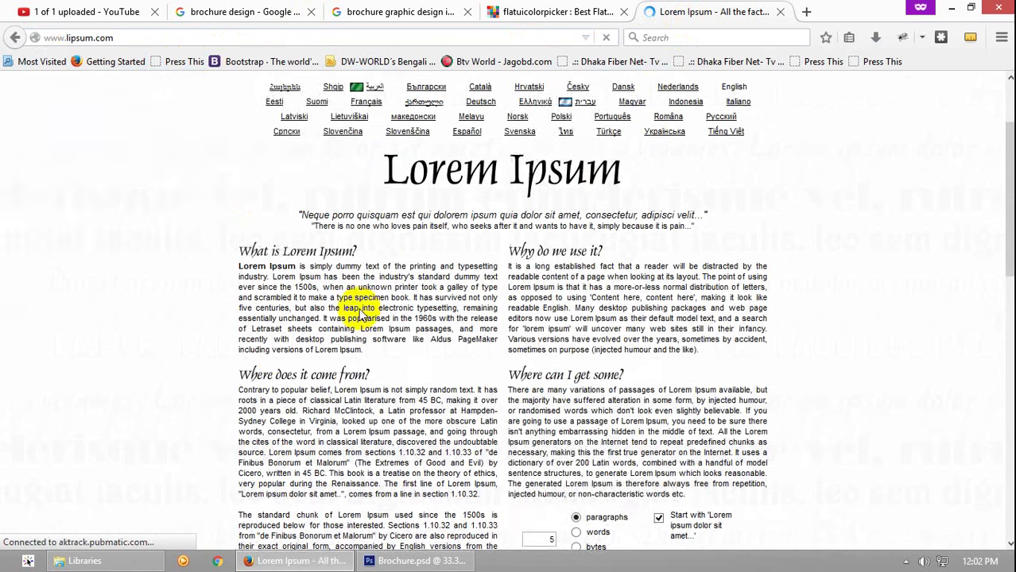
Copy the first sentence under "What is Lorem Ipsum?" and paste it into the empty text box in Photoshop
{"action": "scroll", "coordinate": [362, 314], "scroll_direction": "down", "scroll_amount": 2}
{"action": "left_click_drag", "start_coordinate": [241, 167], "coordinate": [317, 177]}
{"action": "left_click", "coordinate": [251, 167]}
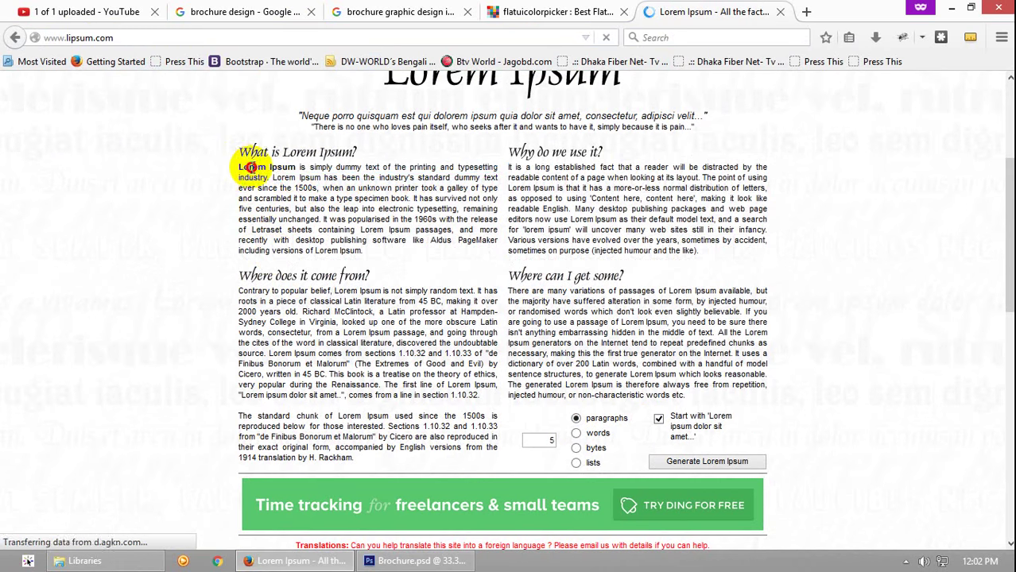
{"action": "mouse_move", "coordinate": [251, 167]}
{"action": "left_mouse_down"}
{"action": "mouse_move", "coordinate": [256, 185]}
{"action": "mouse_move", "coordinate": [268, 177]}
{"action": "mouse_move", "coordinate": [236, 169]}
{"action": "mouse_move", "coordinate": [246, 167]}
{"action": "left_mouse_up"}
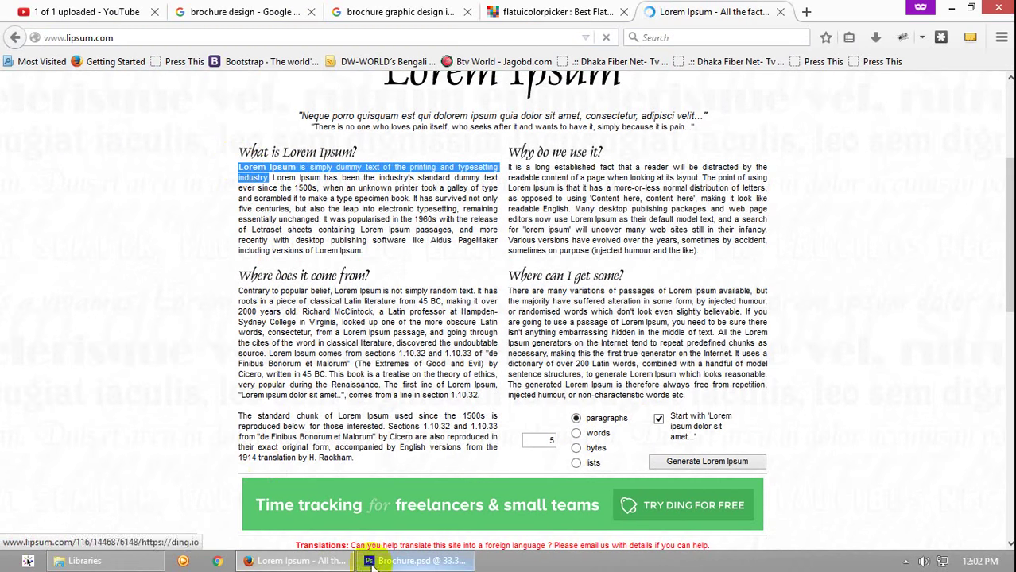
{"action": "left_click", "coordinate": [413, 562]}
{"action": "type", "text": "LOREM IPSUM IS SIMPLY DUMMY"}
Turn off All Caps for the entire pasted Lorem Ipsum sentence
{"action": "key", "text": "ctrl+a"}
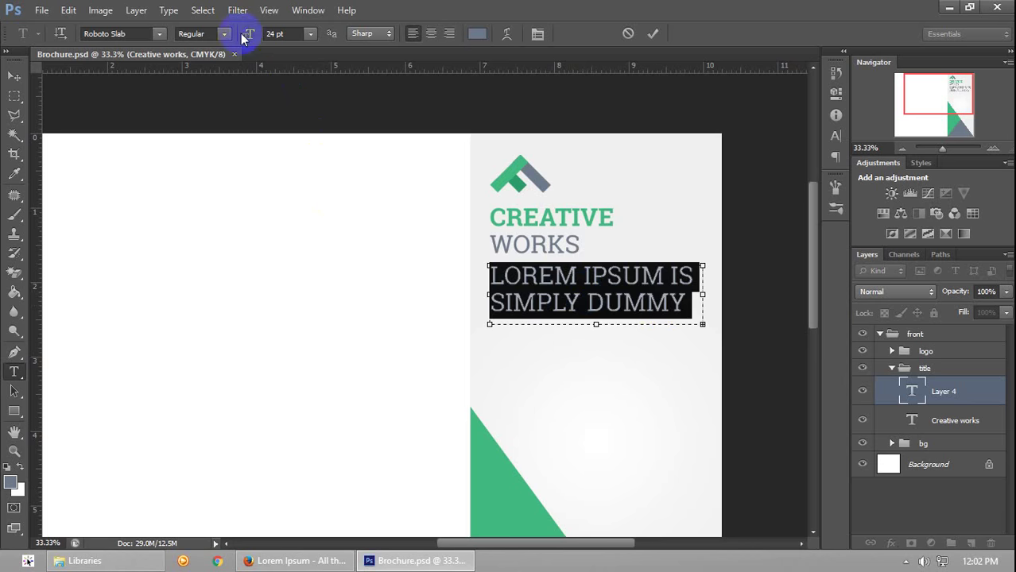
{"action": "left_click", "coordinate": [536, 35]}
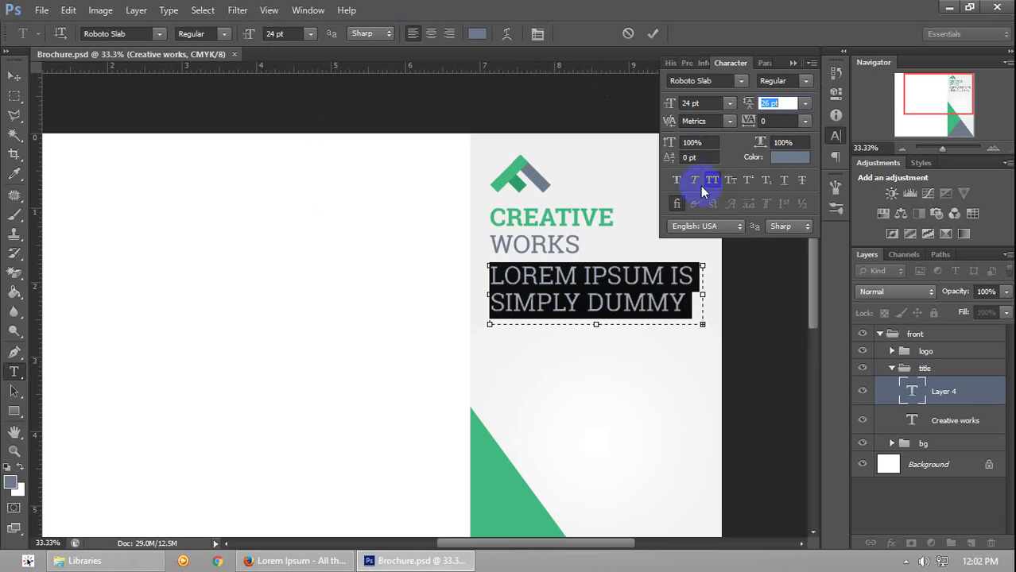
{"action": "left_click", "coordinate": [713, 178]}
{"action": "left_click", "coordinate": [722, 59]}
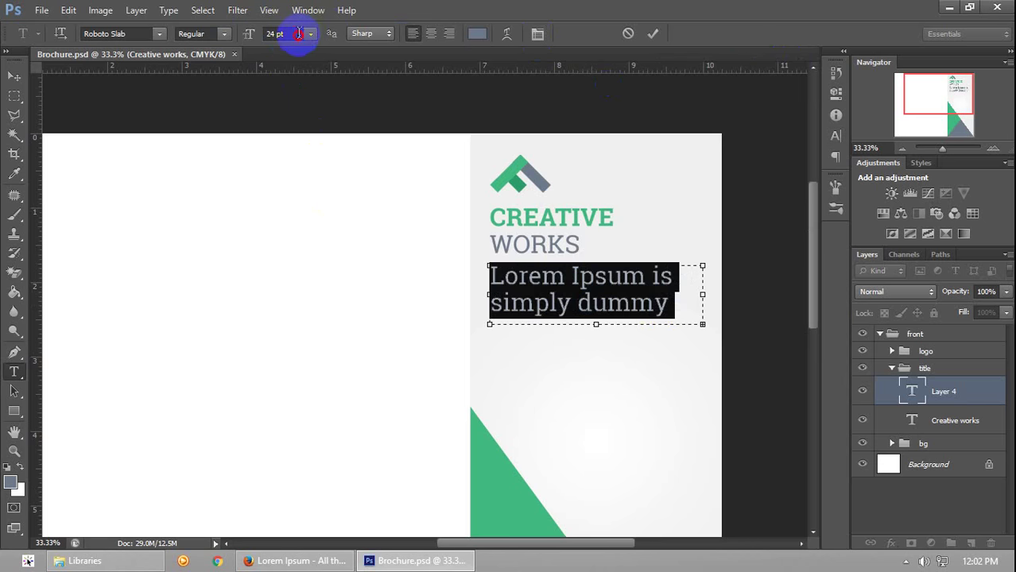
Set the pasted sentence's font size to 14 pt and its leading to 20 pt
{"action": "key", "text": "Return"}
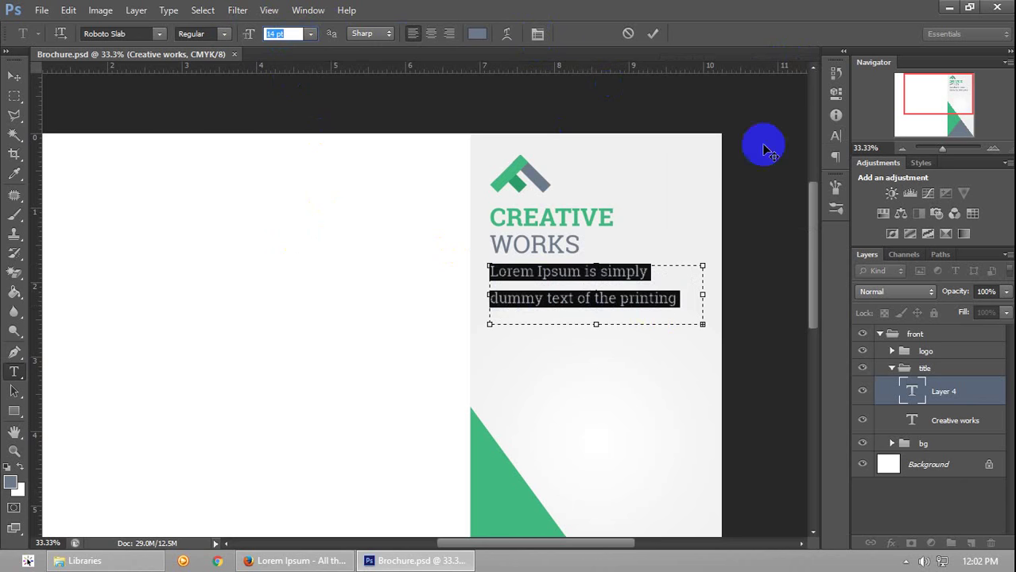
{"action": "left_click", "coordinate": [538, 36]}
{"action": "left_click", "coordinate": [780, 105]}
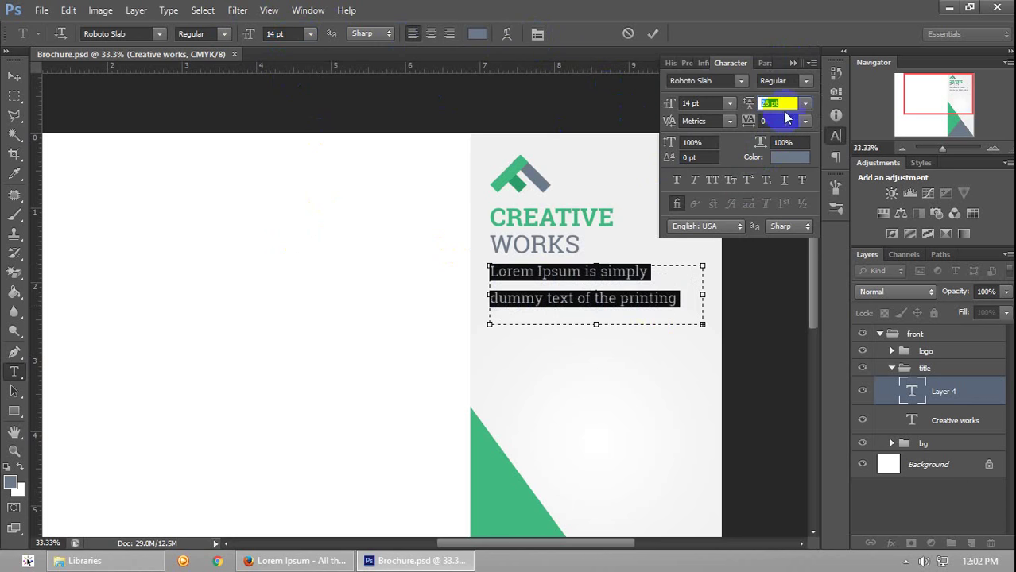
{"action": "type", "text": "16"}
{"action": "key", "text": "Return"}
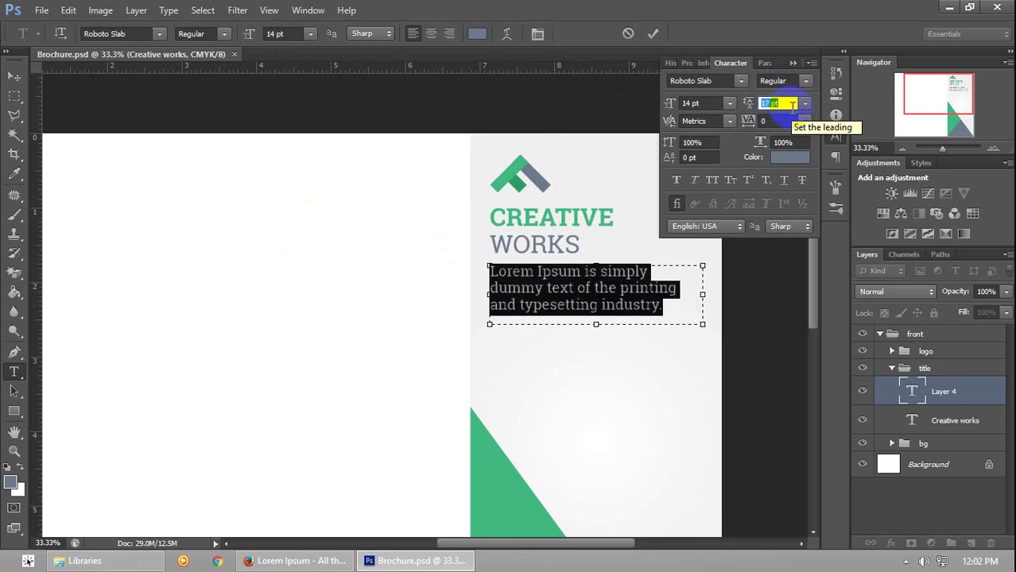
{"action": "key", "text": "Up"}
{"action": "key", "text": "Up"}
{"action": "key", "text": "Up"}
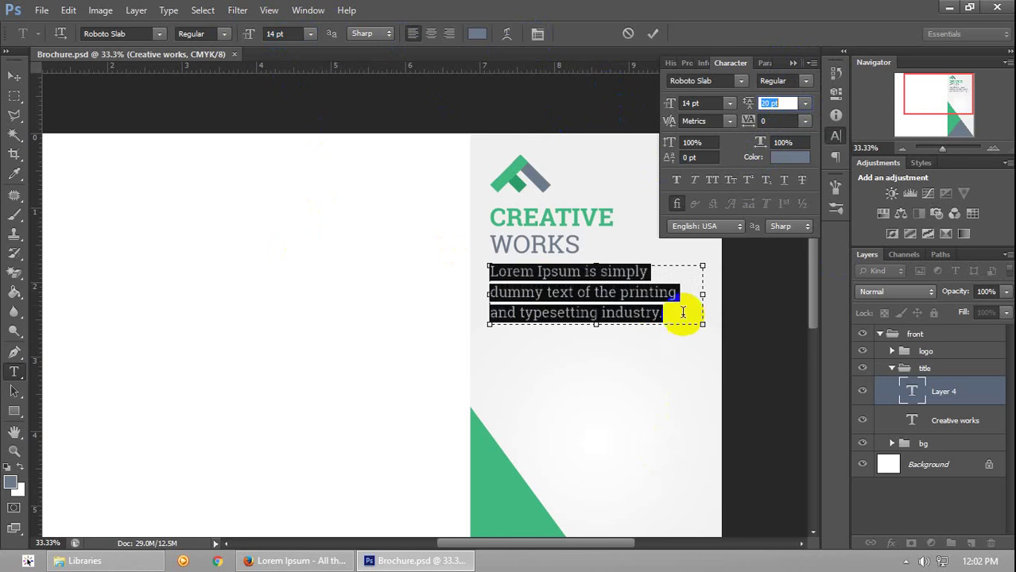
Reduce the font size of the whole Lorem Ipsum sentence to 10 pt
{"action": "left_click_drag", "start_coordinate": [682, 312], "coordinate": [460, 272]}
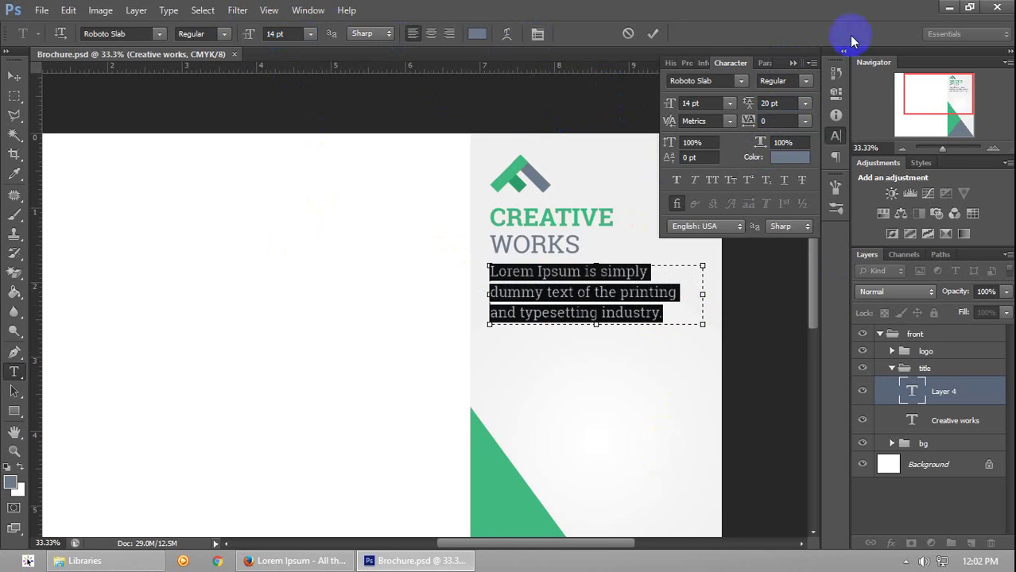
{"action": "left_click", "coordinate": [793, 64]}
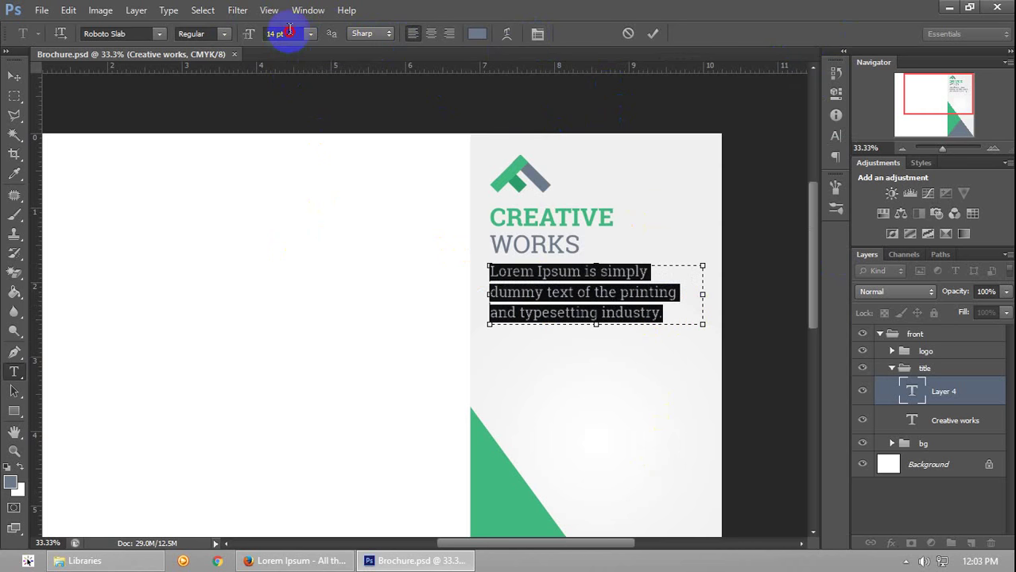
{"action": "key", "text": "Down"}
{"action": "key", "text": "Down"}
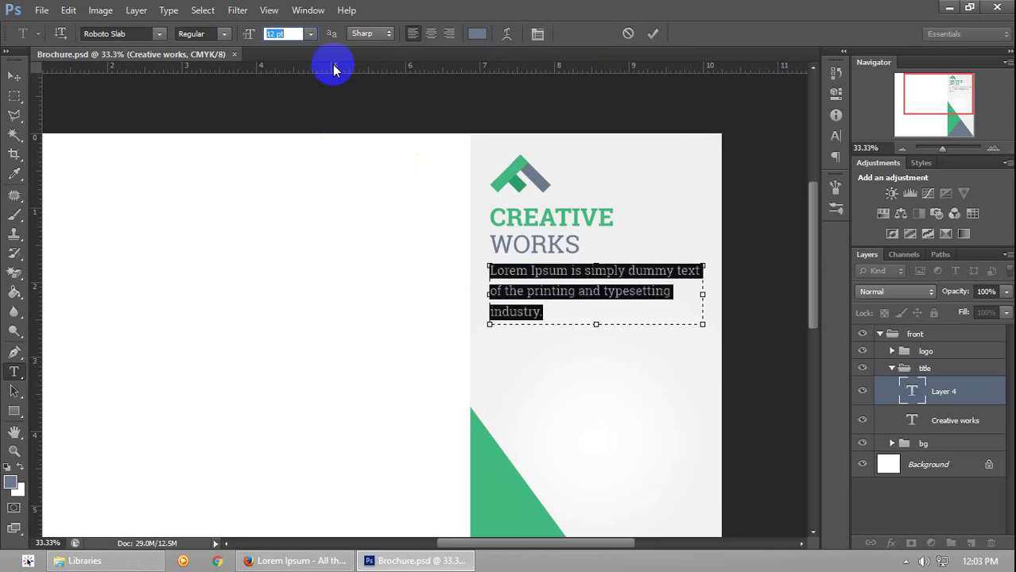
{"action": "key", "text": "Down"}
{"action": "key", "text": "Down"}
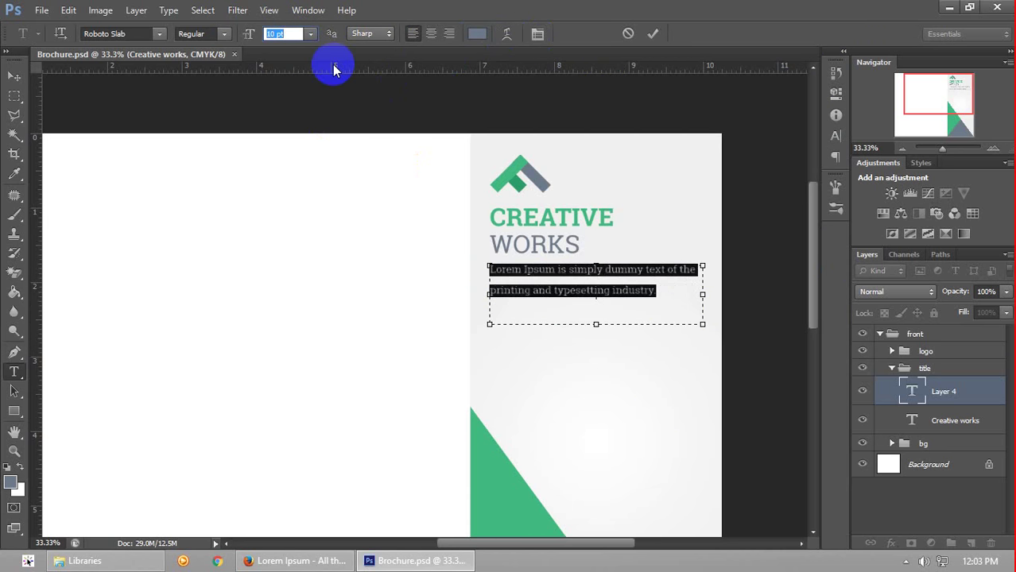
Tighten the leading of the Lorem Ipsum sentence to 12 pt
{"action": "left_click", "coordinate": [537, 34]}
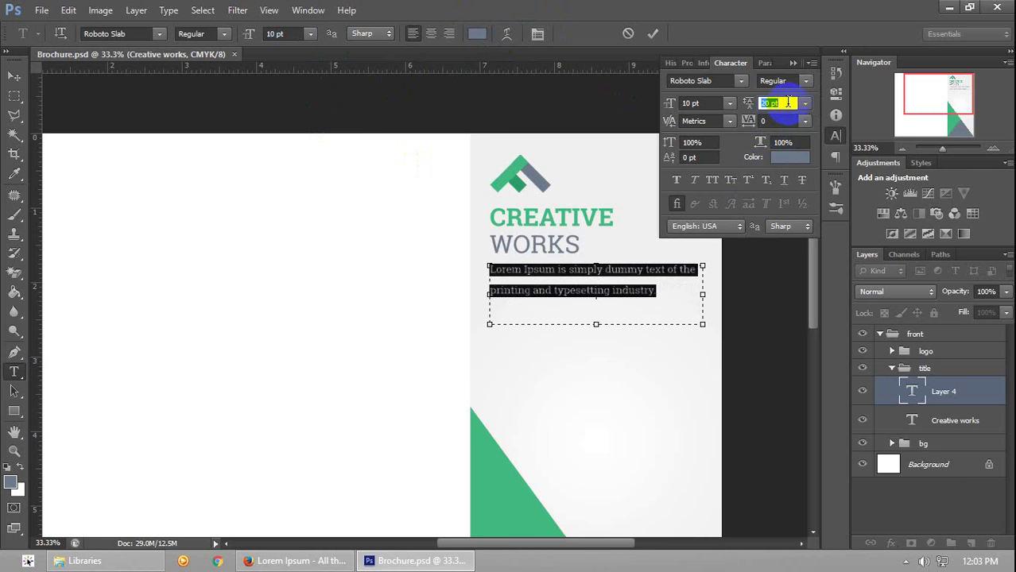
{"action": "key", "text": "Down"}
{"action": "key", "text": "Down"}
{"action": "key", "text": "Down"}
{"action": "key", "text": "Down"}
{"action": "key", "text": "Down"}
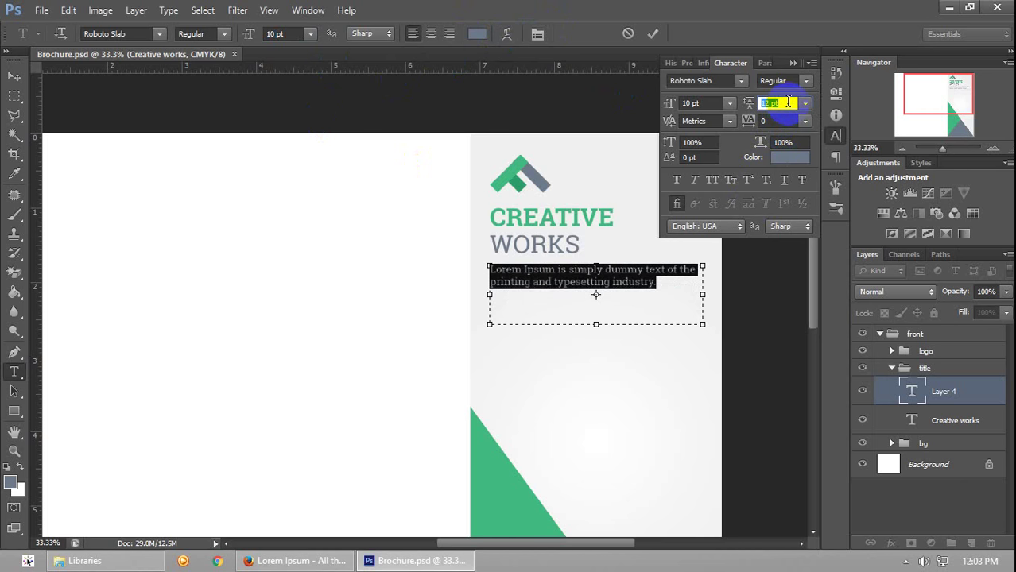
Set the Lorem Ipsum sentence's leading to 14 pt and shorten its text box to about 0.5 in high
{"action": "key", "text": "Up"}
{"action": "key", "text": "Up"}
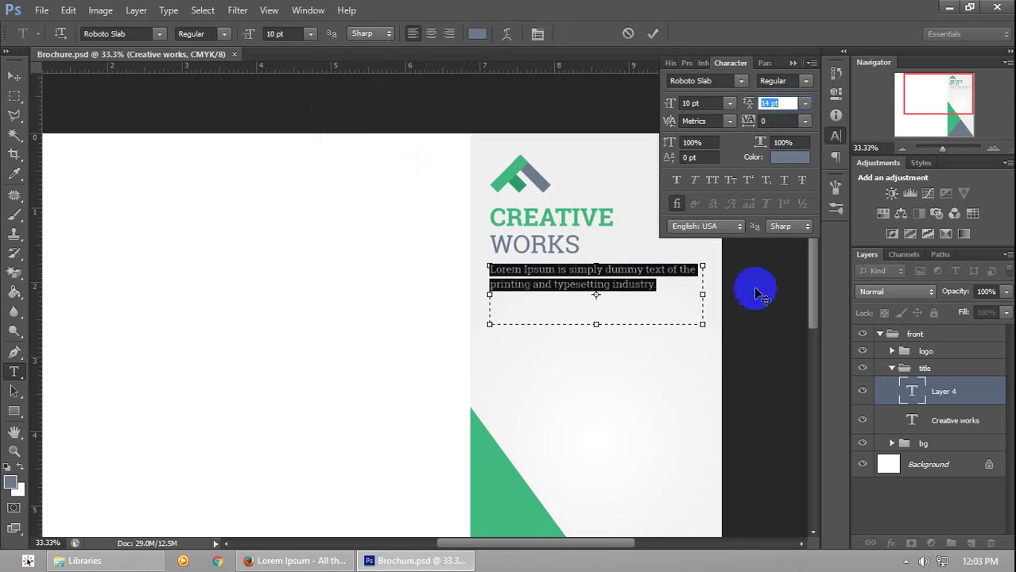
{"action": "left_click", "coordinate": [672, 288]}
{"action": "left_click_drag", "start_coordinate": [606, 307], "coordinate": [651, 300]}
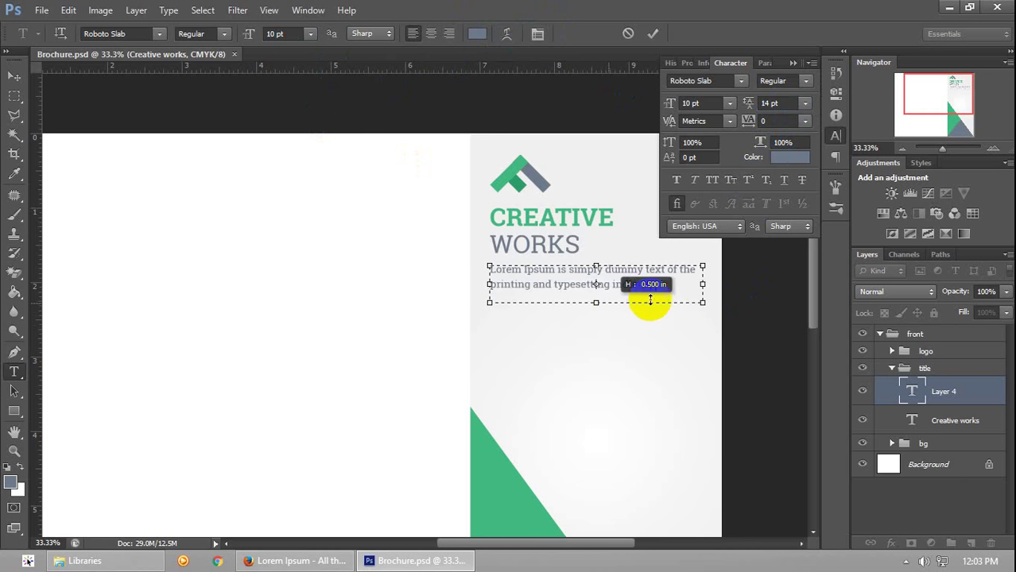
{"action": "key", "text": "ctrl+a"}
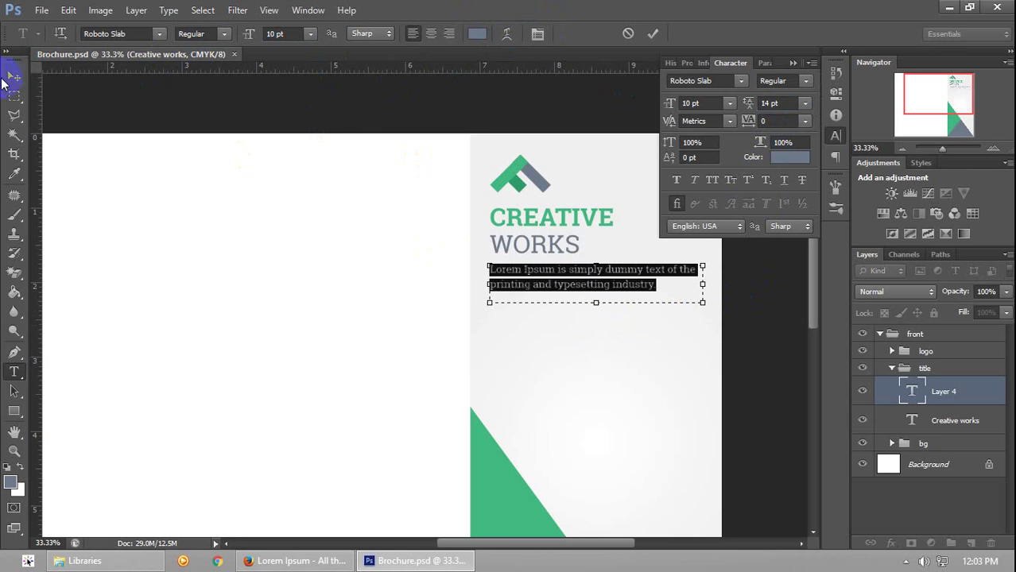
{"action": "left_click", "coordinate": [792, 63]}
{"action": "left_click", "coordinate": [14, 77]}
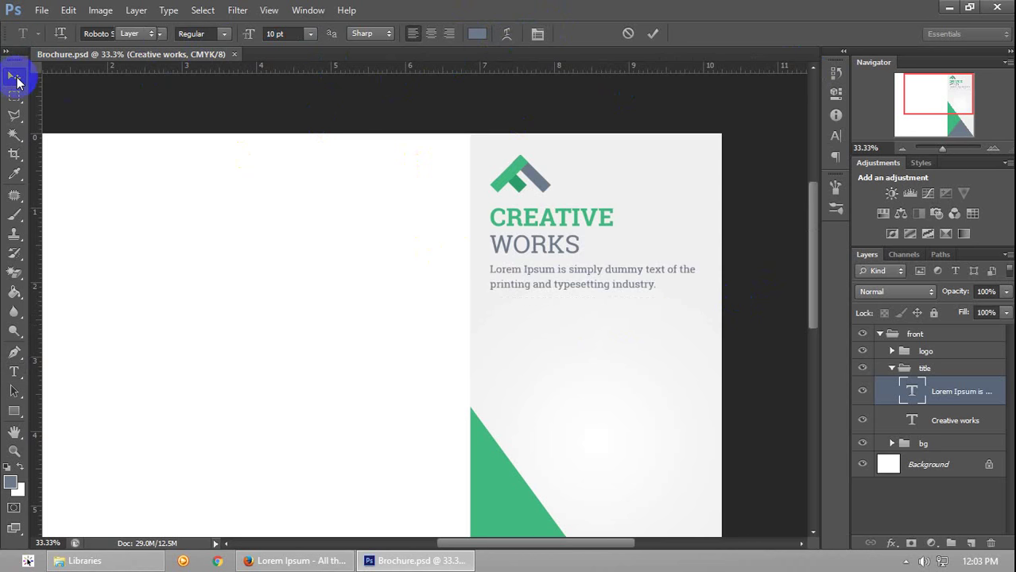
Nudge the Lorem Ipsum text slightly down, away from the WORKS line
{"action": "key", "text": "Down"}
{"action": "key", "text": "Down"}
{"action": "key", "text": "Down"}
{"action": "key", "text": "Down"}
{"action": "key", "text": "Down"}
{"action": "key", "text": "Down"}
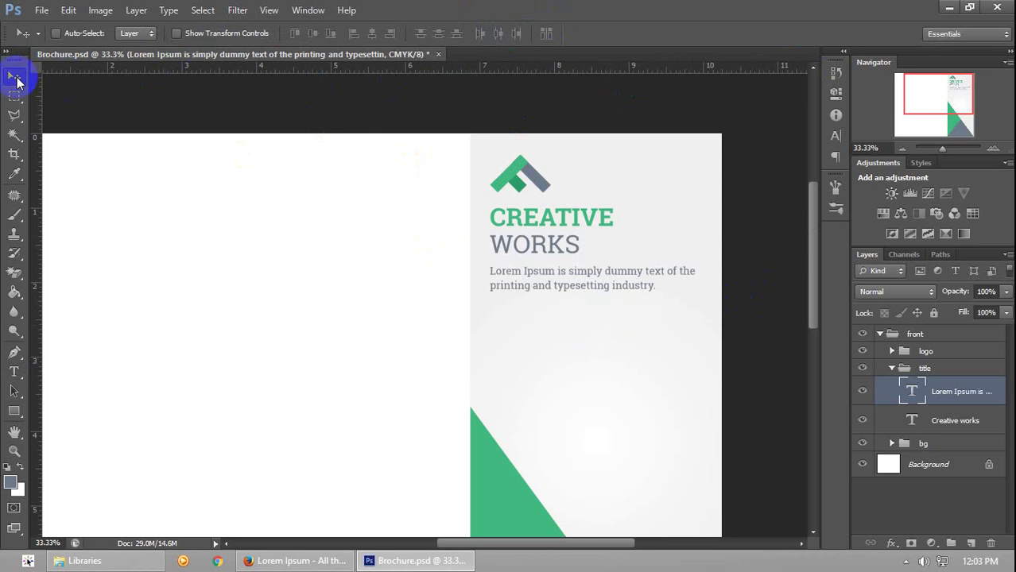
Show the guides and fit the Lorem Ipsum text box to about 2.85 in wide, its left edge aligned with the logo
{"action": "key", "text": "ctrl+semicolon"}
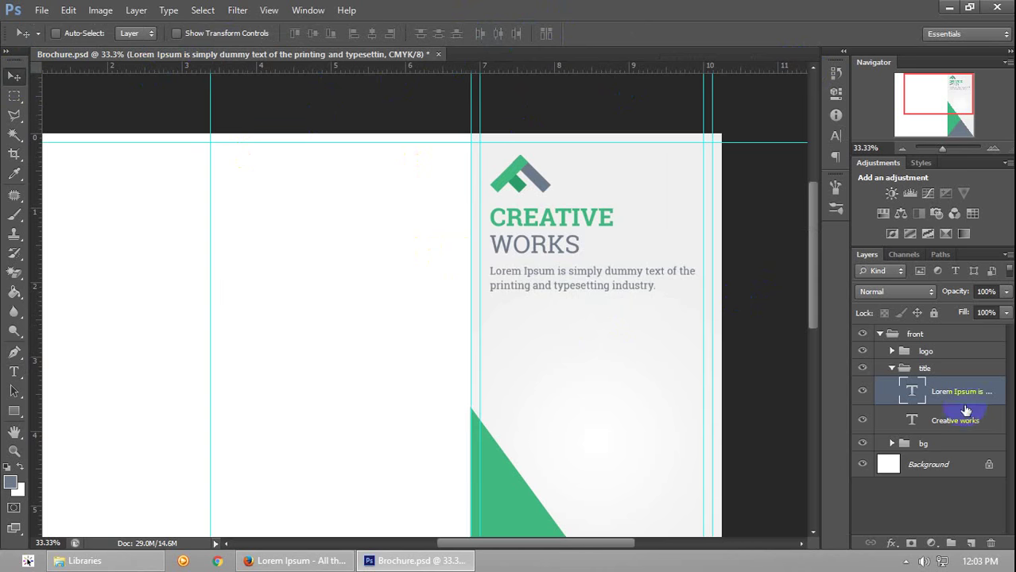
{"action": "double_click", "coordinate": [905, 391]}
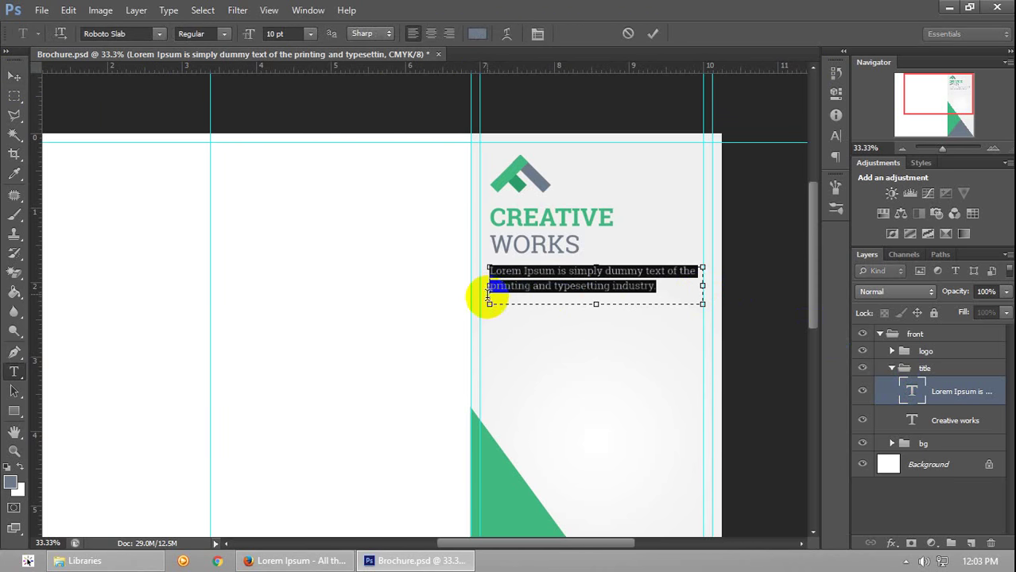
{"action": "left_click", "coordinate": [551, 286]}
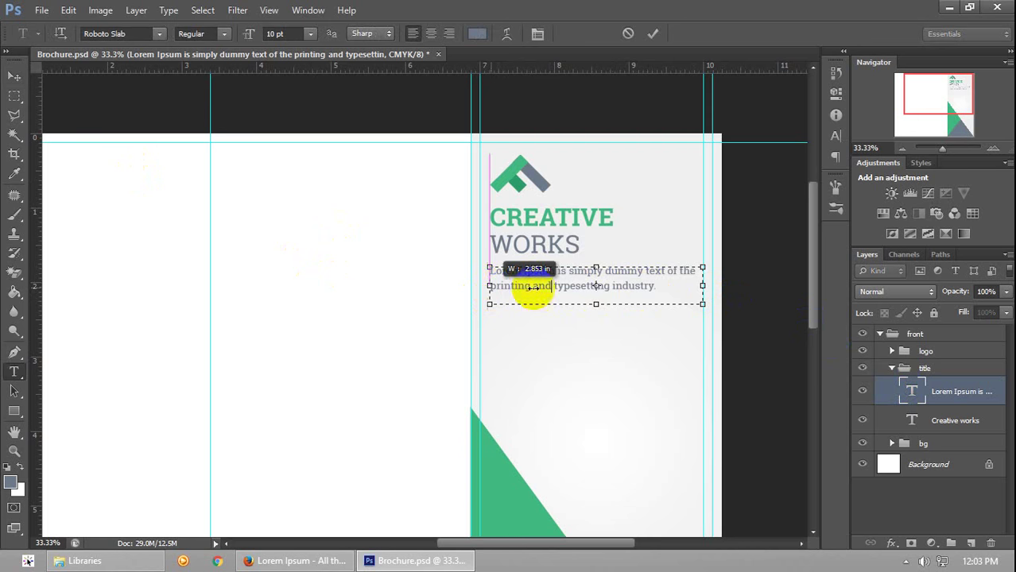
{"action": "left_click", "coordinate": [15, 76]}
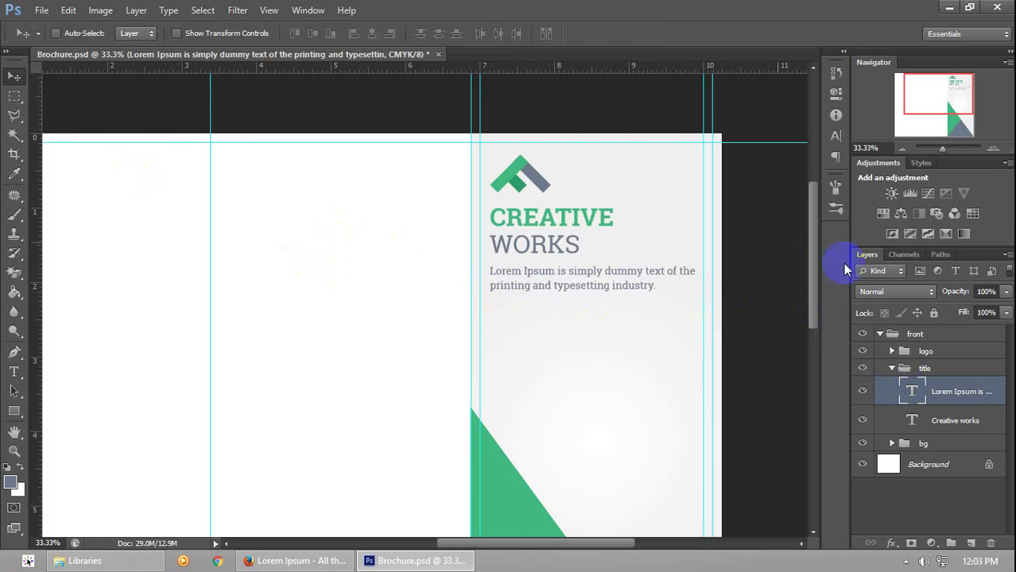
Switch the whole Lorem Ipsum sentence to a lighter Roboto Slab style and save the file
{"action": "left_click_drag", "start_coordinate": [809, 296], "coordinate": [823, 310]}
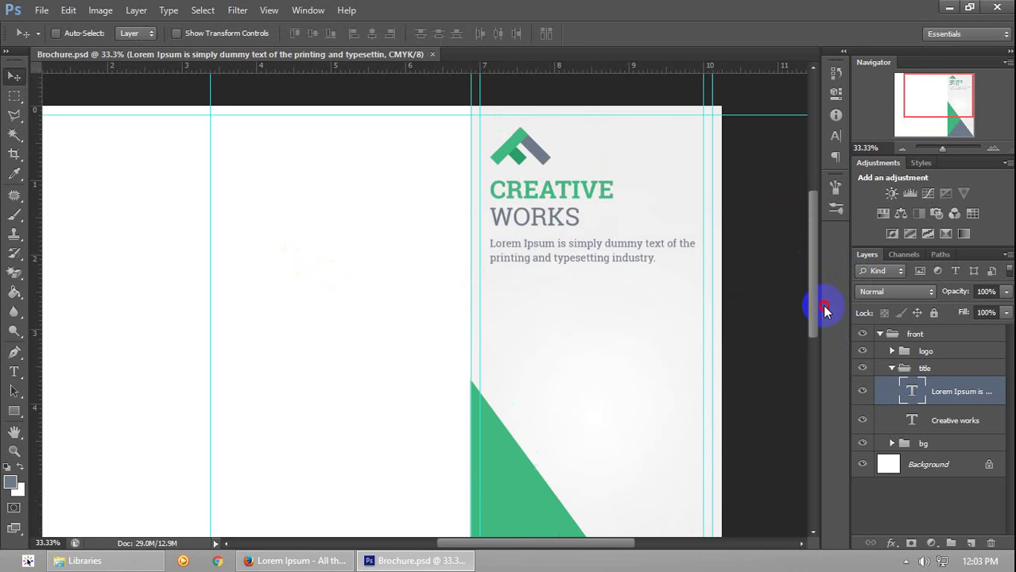
{"action": "double_click", "coordinate": [914, 400]}
{"action": "left_click", "coordinate": [673, 268]}
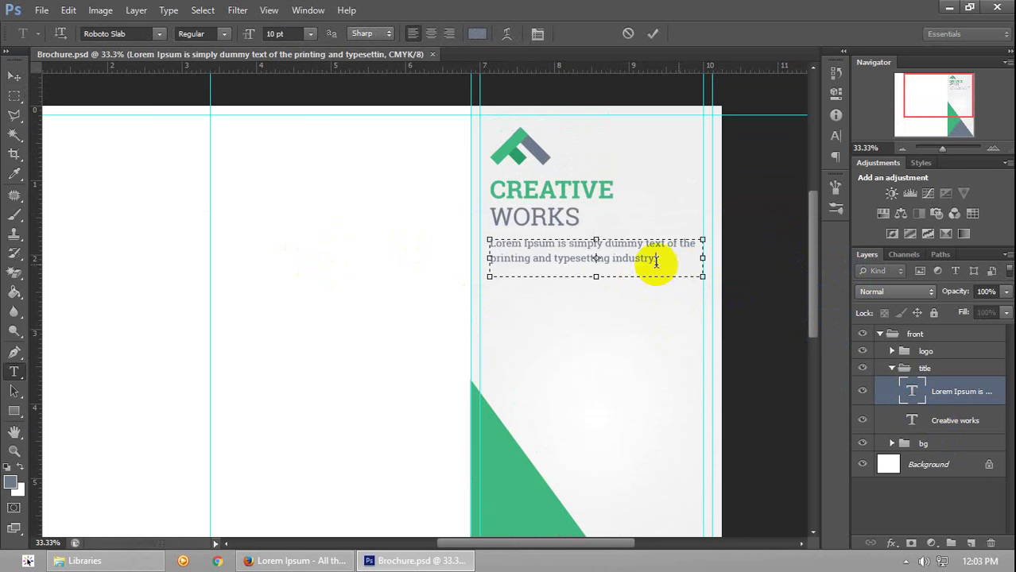
{"action": "key", "text": "ctrl+a"}
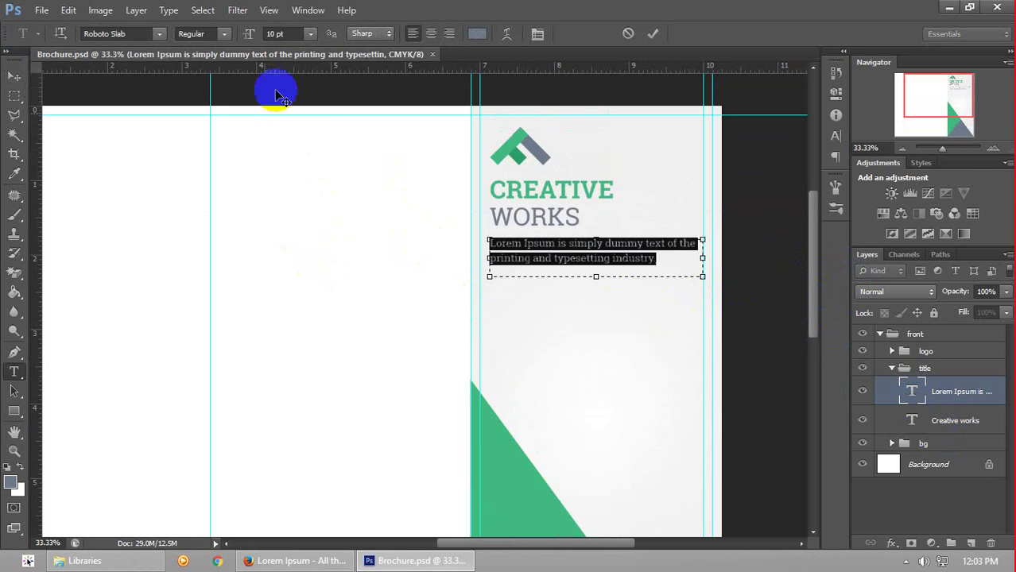
{"action": "left_click", "coordinate": [225, 33]}
{"action": "left_click", "coordinate": [210, 63]}
{"action": "left_click", "coordinate": [14, 76]}
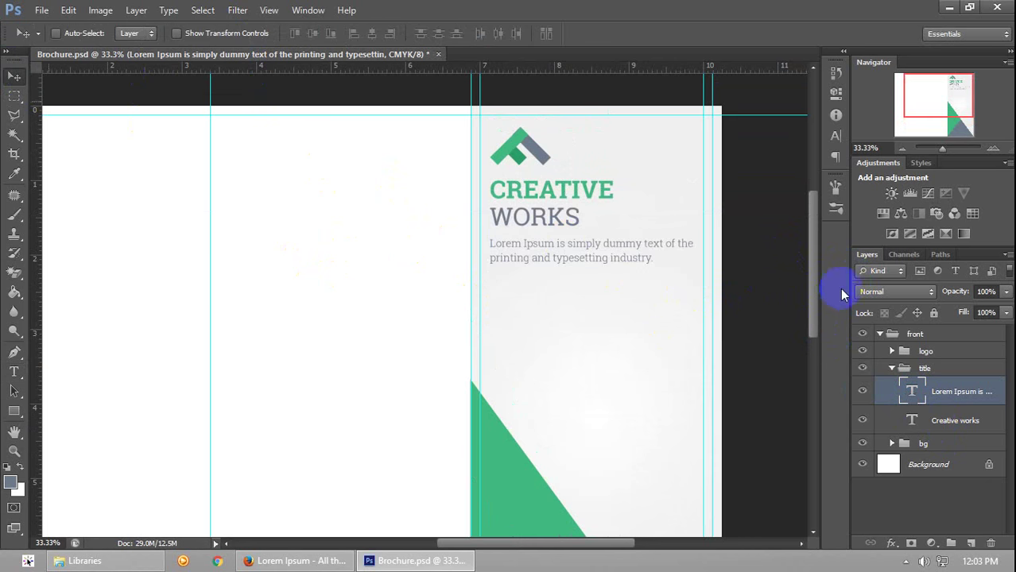
{"action": "key", "text": "ctrl+s"}
Move the Lorem Ipsum text layer down about 0.1 in beneath the title, collapse the title group and save the file
{"action": "left_click_drag", "start_coordinate": [811, 268], "coordinate": [810, 292]}
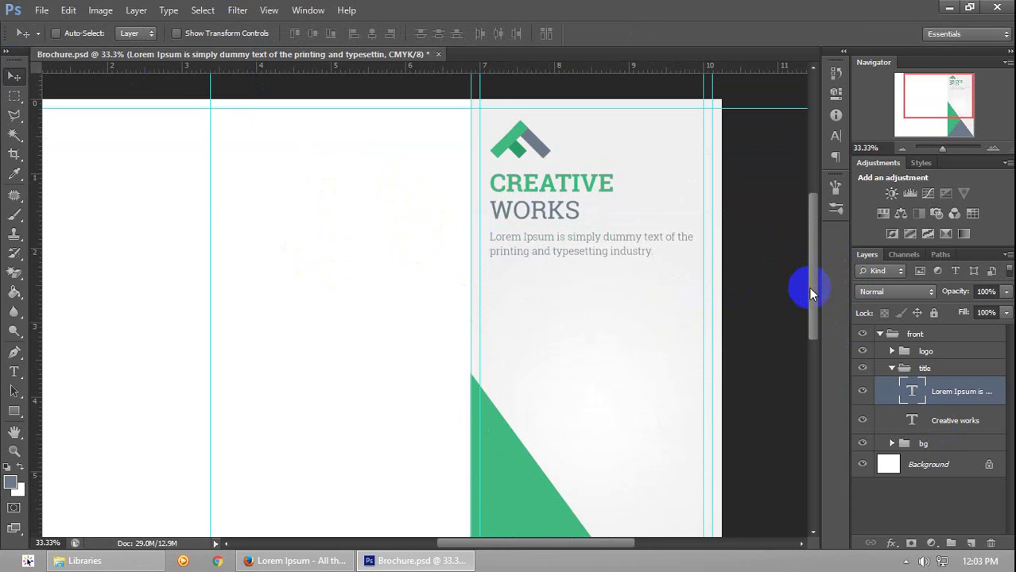
{"action": "left_click_drag", "start_coordinate": [805, 288], "coordinate": [809, 248]}
{"action": "left_click", "coordinate": [894, 370]}
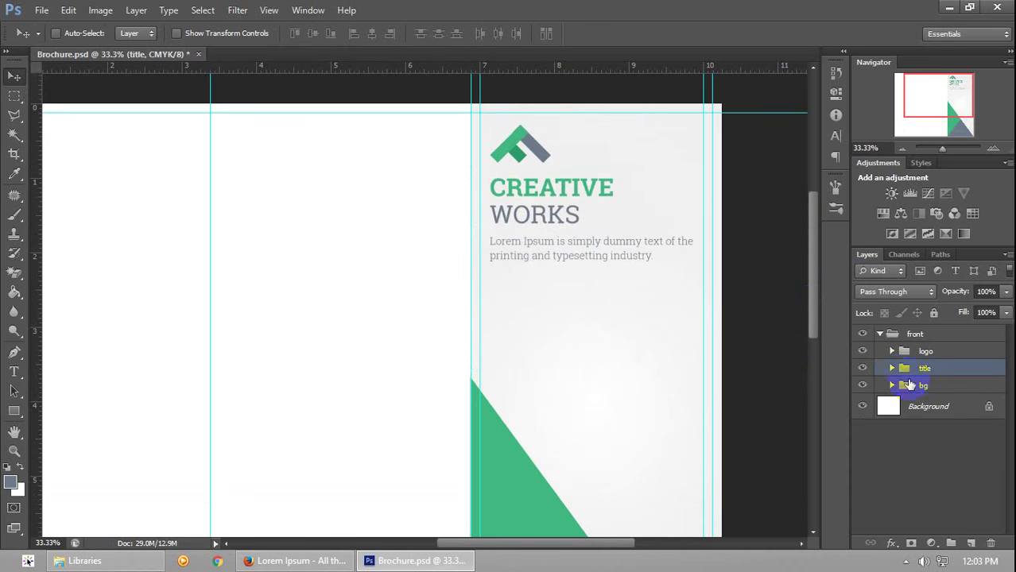
{"action": "left_click", "coordinate": [948, 400]}
{"action": "key", "text": "Down"}
{"action": "key", "text": "Down"}
{"action": "key", "text": "Down"}
{"action": "key", "text": "Down"}
{"action": "key", "text": "Down"}
{"action": "key", "text": "Down"}
{"action": "key", "text": "Down"}
{"action": "key", "text": "Down"}
{"action": "key", "text": "Down"}
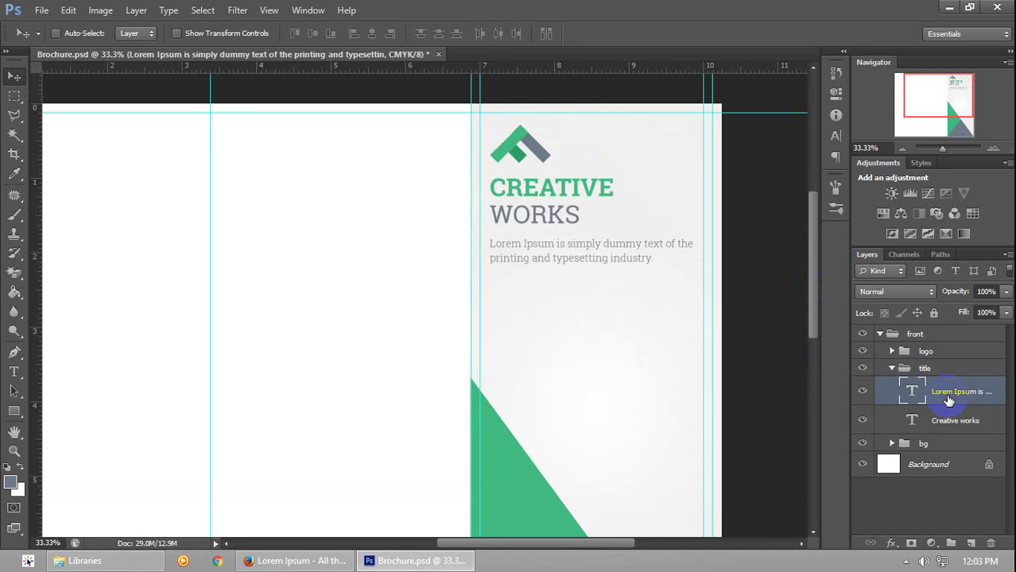
{"action": "key", "text": "Down"}
{"action": "key", "text": "Down"}
{"action": "key", "text": "Down"}
{"action": "key", "text": "Down"}
{"action": "key", "text": "Down"}
{"action": "key", "text": "Down"}
{"action": "key", "text": "Down"}
{"action": "key", "text": "Down"}
{"action": "key", "text": "Down"}
{"action": "key", "text": "Down"}
{"action": "key", "text": "Down"}
{"action": "key", "text": "Down"}
{"action": "key", "text": "Down"}
{"action": "key", "text": "Down"}
{"action": "key", "text": "Down"}
{"action": "key", "text": "Down"}
{"action": "key", "text": "Down"}
{"action": "key", "text": "Down"}
{"action": "key", "text": "Down"}
{"action": "key", "text": "Down"}
{"action": "key", "text": "Down"}
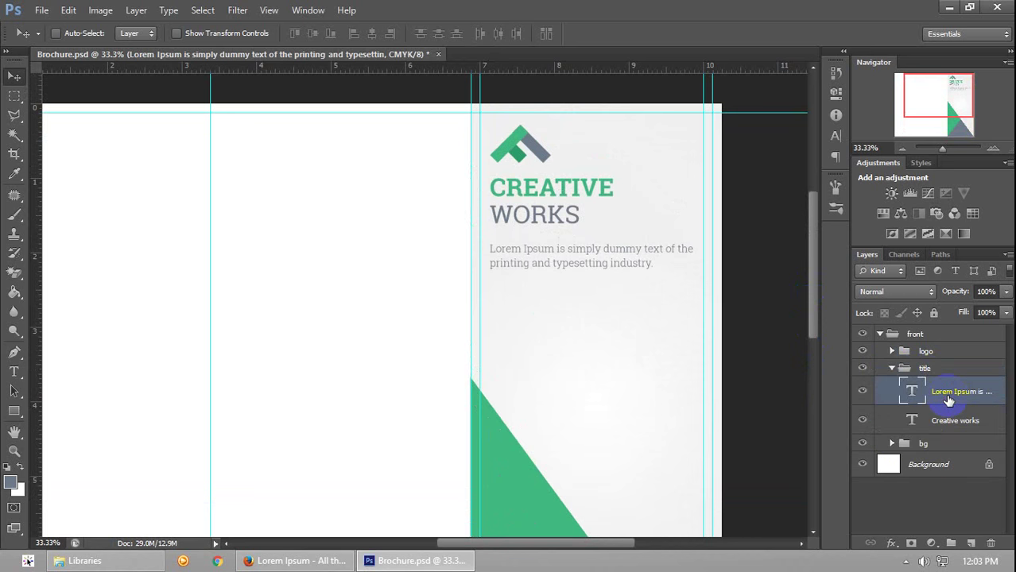
{"action": "left_click", "coordinate": [891, 368]}
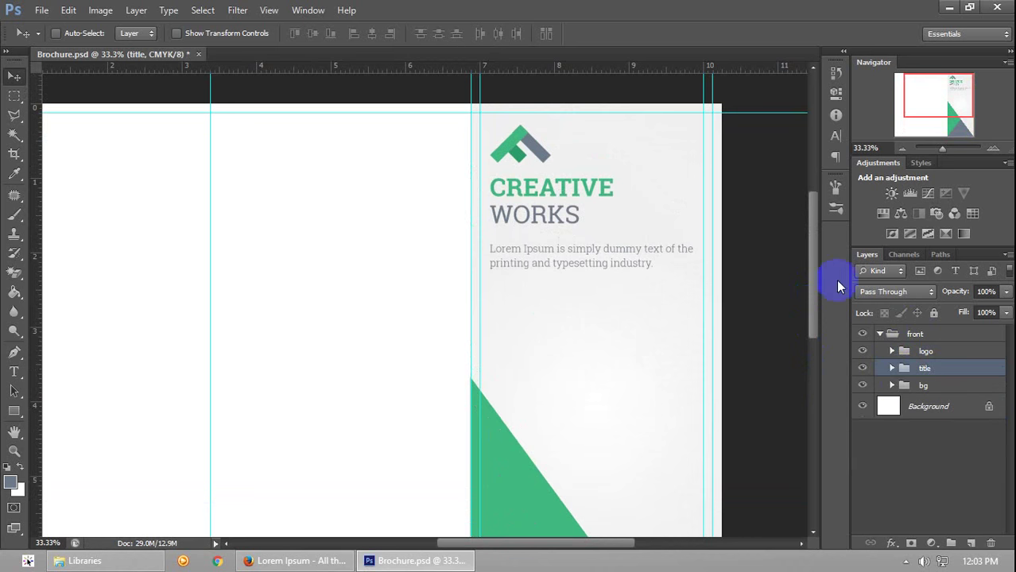
{"action": "key", "text": "ctrl+s"}
Move the whole title group down about 0.1 in to widen the gap below the logo
{"action": "scroll", "coordinate": [816, 298], "scroll_direction": "up", "scroll_amount": 3}
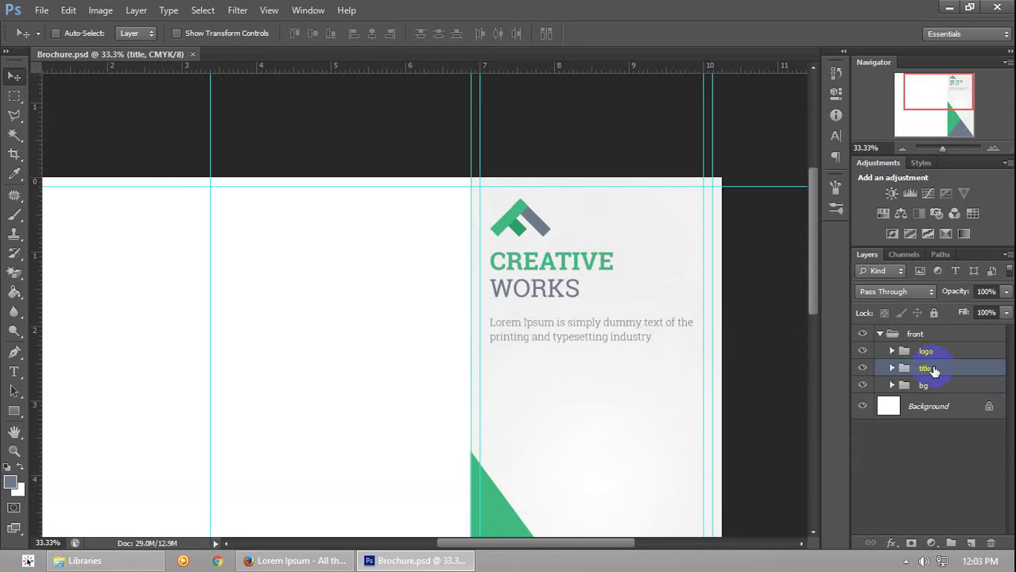
{"action": "key", "text": "Down"}
{"action": "key", "text": "Down"}
{"action": "key", "text": "Down"}
{"action": "key", "text": "Down"}
{"action": "key", "text": "Down"}
{"action": "key", "text": "Down"}
{"action": "key", "text": "Down"}
{"action": "key", "text": "Down"}
{"action": "key", "text": "Down"}
{"action": "key", "text": "Down"}
{"action": "key", "text": "Down"}
{"action": "key", "text": "Down"}
{"action": "key", "text": "Down"}
{"action": "key", "text": "Down"}
{"action": "key", "text": "Down"}
{"action": "key", "text": "Down"}
{"action": "key", "text": "Down"}
{"action": "key", "text": "Down"}
{"action": "key", "text": "Down"}
{"action": "key", "text": "Down"}
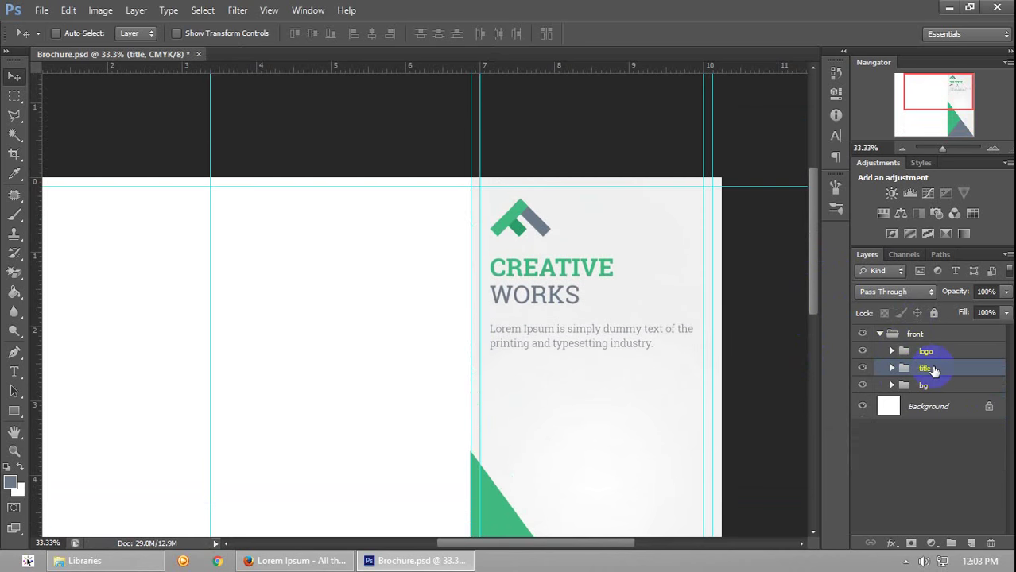
{"action": "left_click_drag", "start_coordinate": [811, 281], "coordinate": [825, 316]}
{"action": "left_click", "coordinate": [785, 367]}
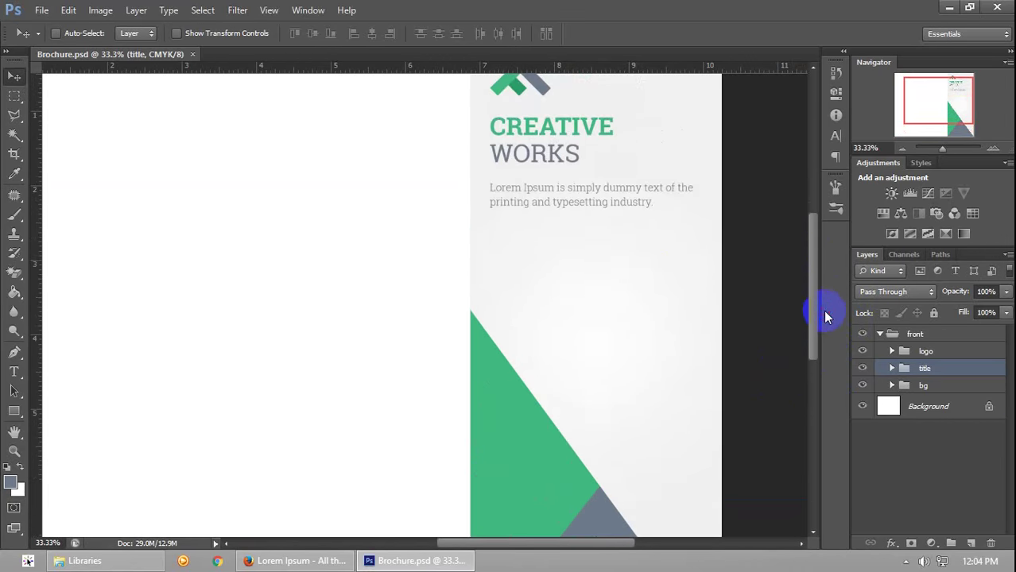
Add a Pattern Overlay to the front bg layer in the bg group and open the choice of patterns
{"action": "left_click", "coordinate": [892, 386]}
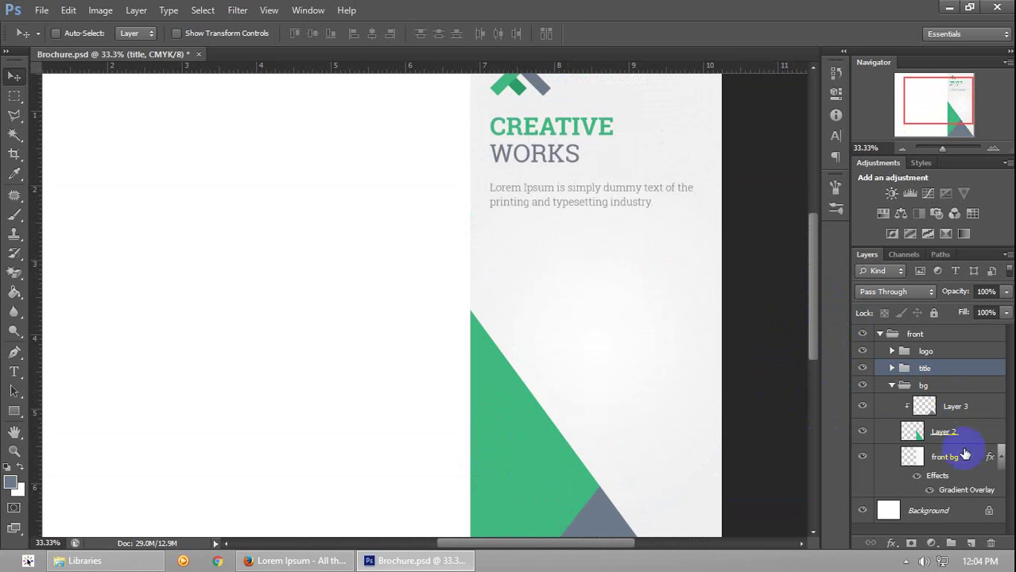
{"action": "left_click", "coordinate": [968, 454]}
{"action": "double_click", "coordinate": [962, 459]}
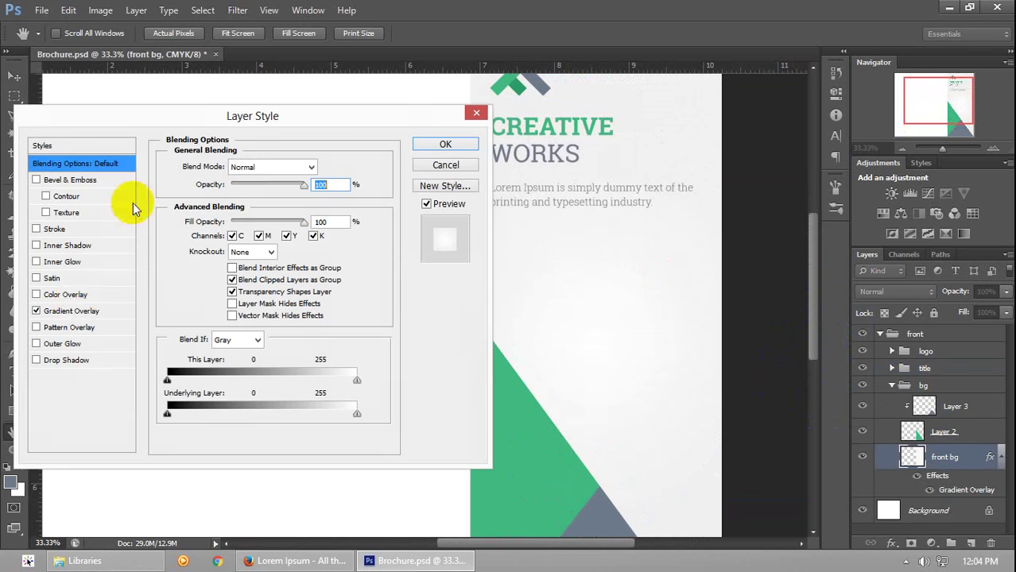
{"action": "left_click", "coordinate": [72, 332]}
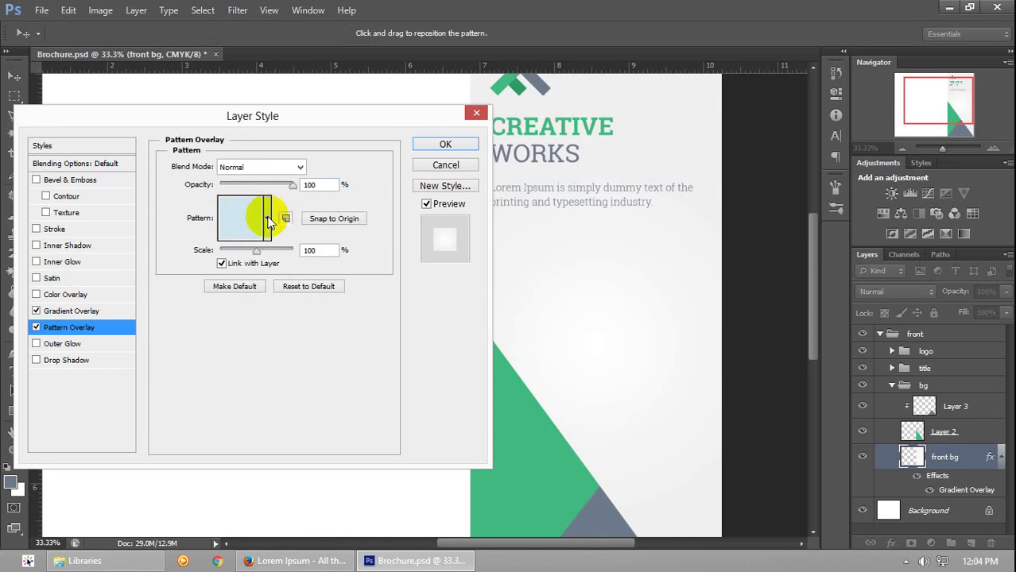
{"action": "left_click", "coordinate": [264, 218]}
Try several stone patterns for the front bg layer's Pattern Overlay and choose the grey pebble one
{"action": "scroll", "coordinate": [306, 336], "scroll_direction": "down", "scroll_amount": 5}
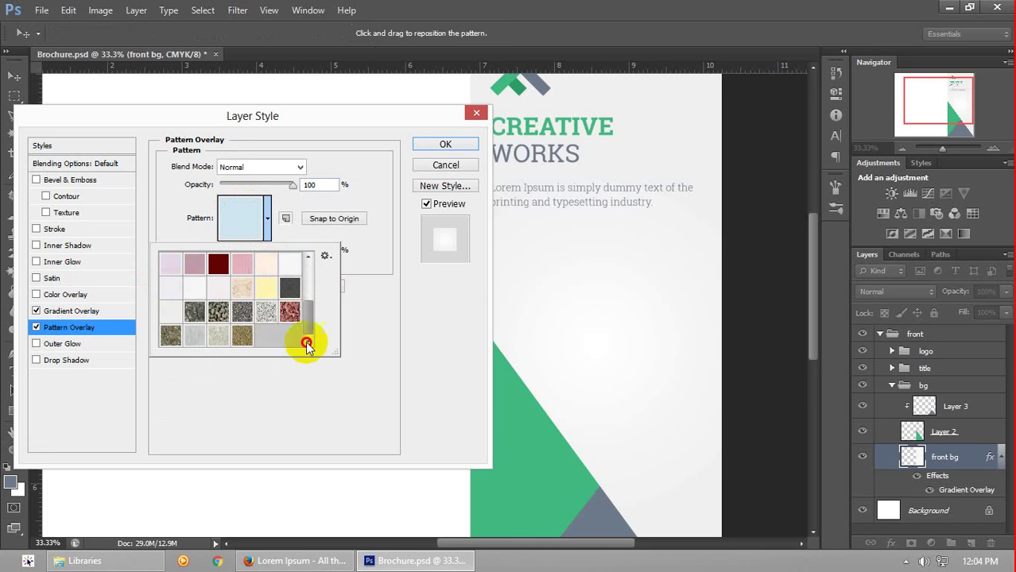
{"action": "left_click", "coordinate": [219, 311]}
{"action": "left_click", "coordinate": [272, 312]}
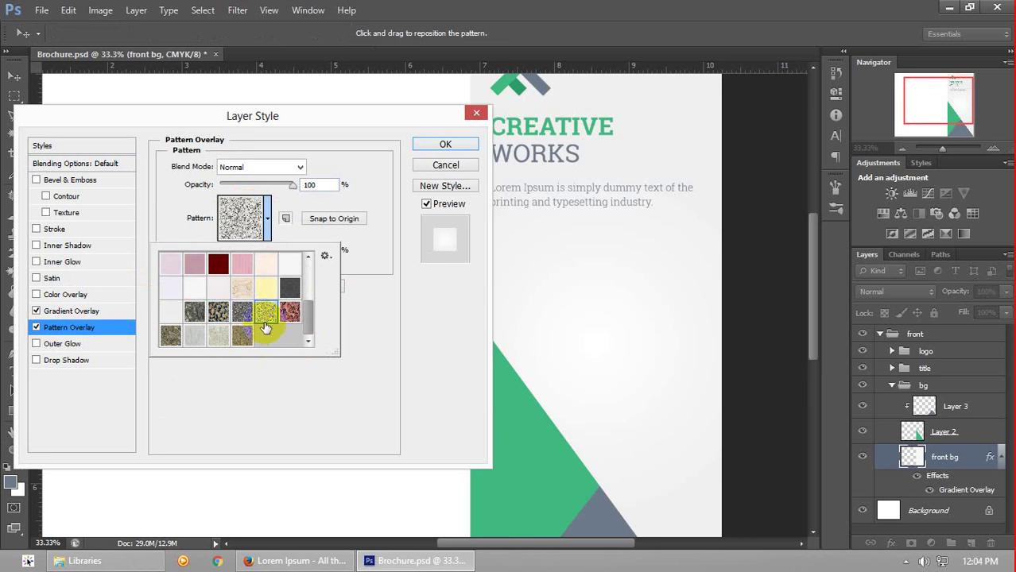
{"action": "left_click", "coordinate": [223, 310]}
{"action": "scroll", "coordinate": [232, 299], "scroll_direction": "up", "scroll_amount": 2}
{"action": "scroll", "coordinate": [232, 299], "scroll_direction": "down", "scroll_amount": 3}
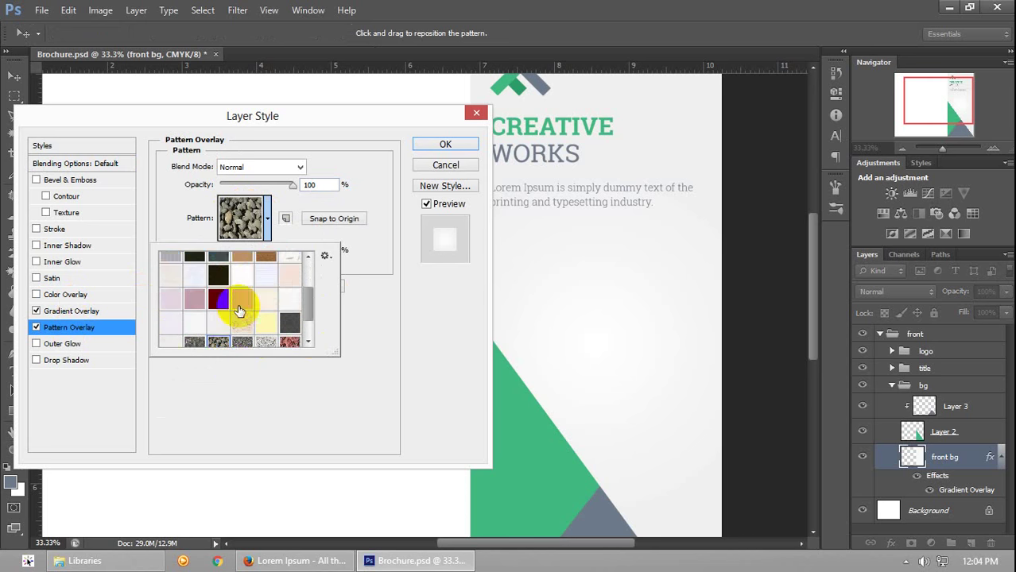
{"action": "left_click", "coordinate": [170, 336]}
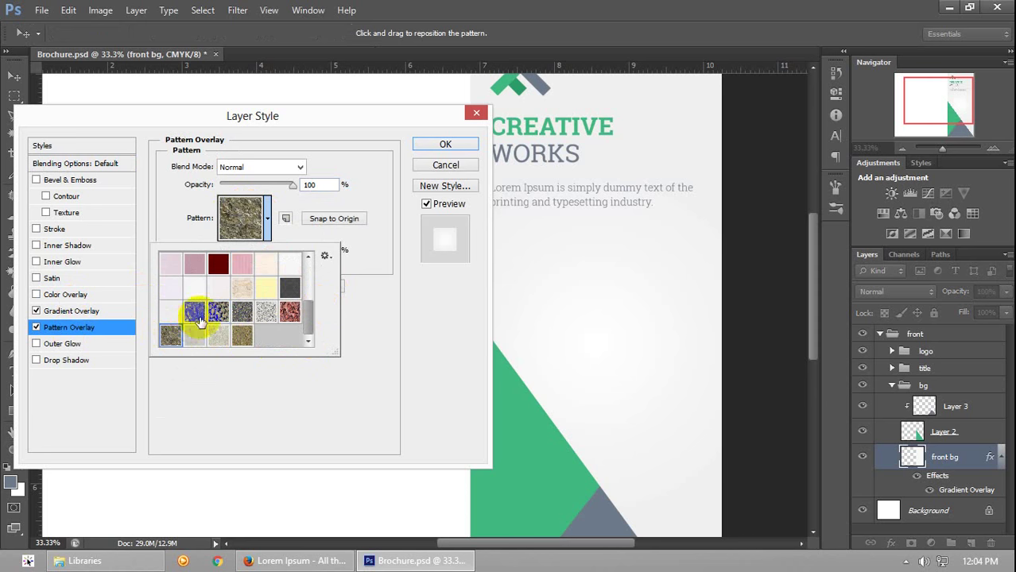
{"action": "left_click", "coordinate": [219, 310]}
{"action": "left_click", "coordinate": [384, 316]}
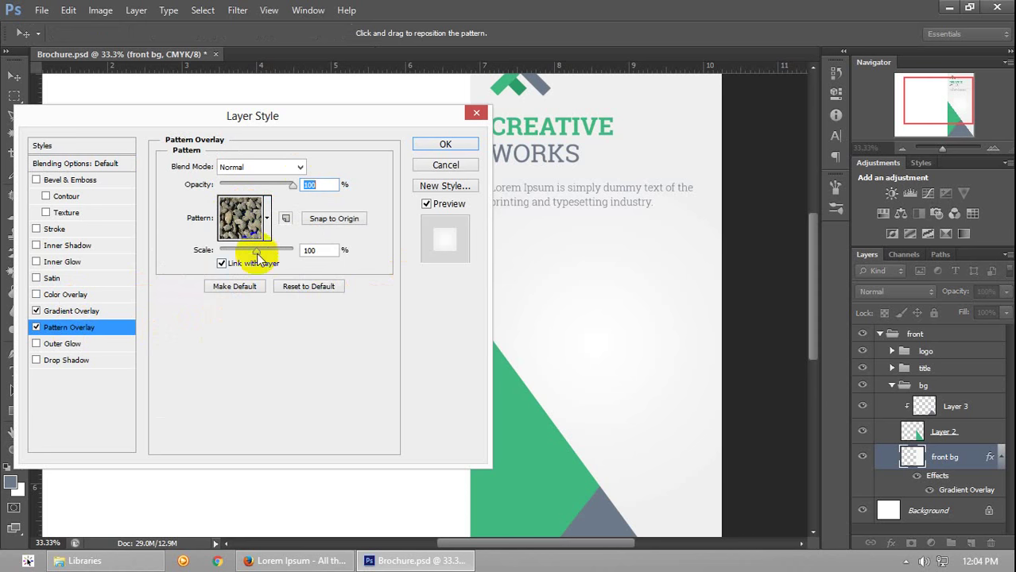
Reduce the pattern's scale to 43% and turn off the front bg layer's Gradient Overlay
{"action": "mouse_move", "coordinate": [235, 255]}
{"action": "left_mouse_down"}
{"action": "mouse_move", "coordinate": [224, 255]}
{"action": "mouse_move", "coordinate": [236, 253]}
{"action": "left_mouse_up"}
{"action": "left_click", "coordinate": [36, 311]}
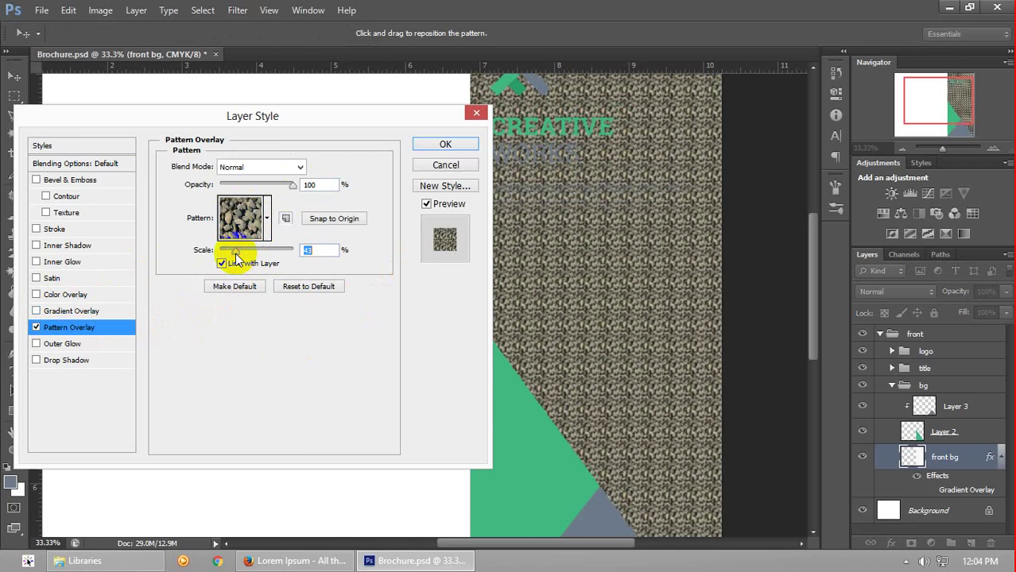
Try the other stone patterns, from speckled grey to brown gravel, for the front bg layer's Pattern Overlay
{"action": "left_click", "coordinate": [271, 232]}
{"action": "left_click", "coordinate": [273, 314]}
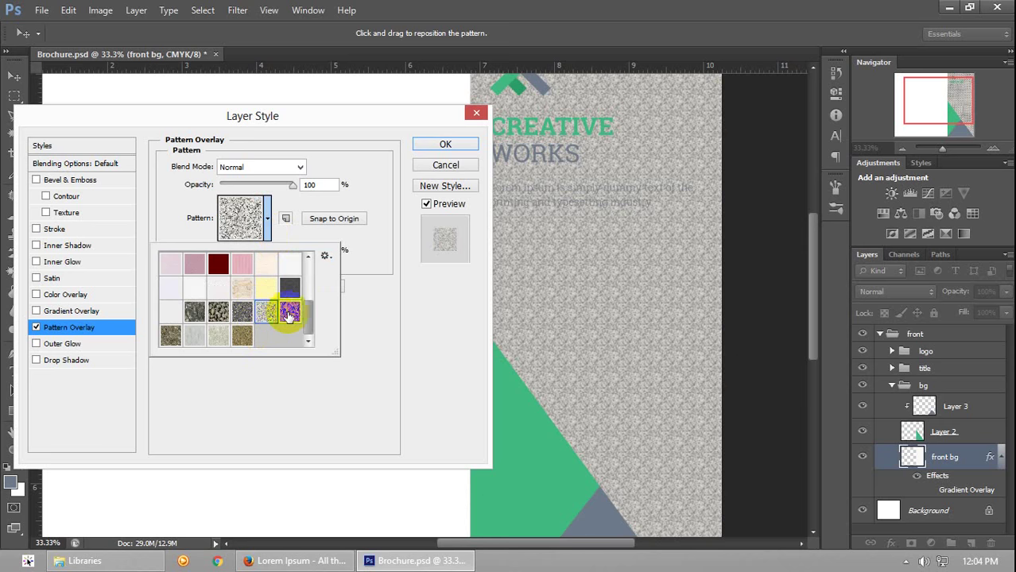
{"action": "left_click", "coordinate": [289, 314]}
{"action": "left_click", "coordinate": [226, 336]}
{"action": "left_click", "coordinate": [193, 338]}
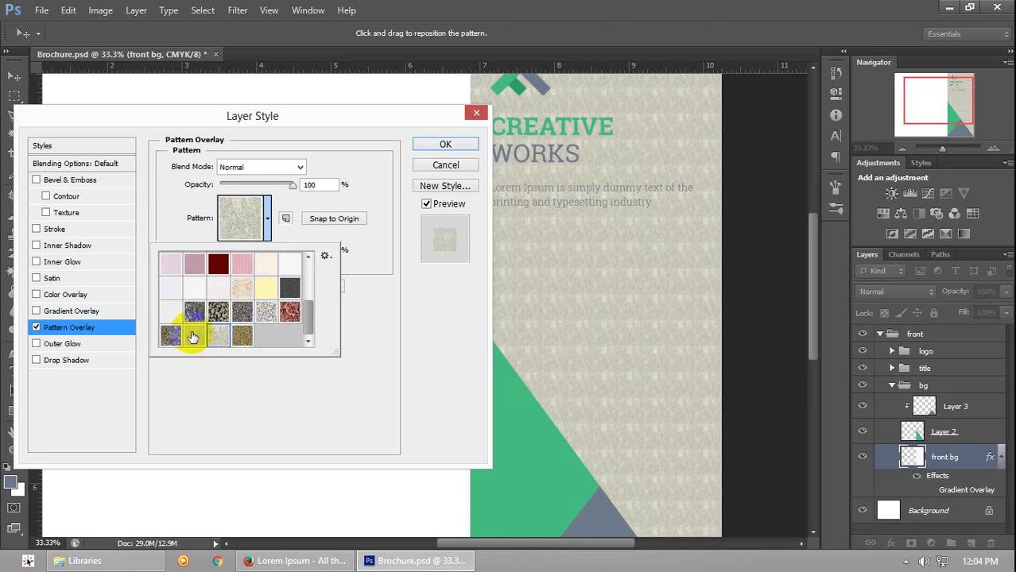
{"action": "left_click", "coordinate": [171, 336]}
Try several plain paper-like patterns for the front bg layer's Pattern Overlay and discard all the layer style changes
{"action": "left_click", "coordinate": [186, 288]}
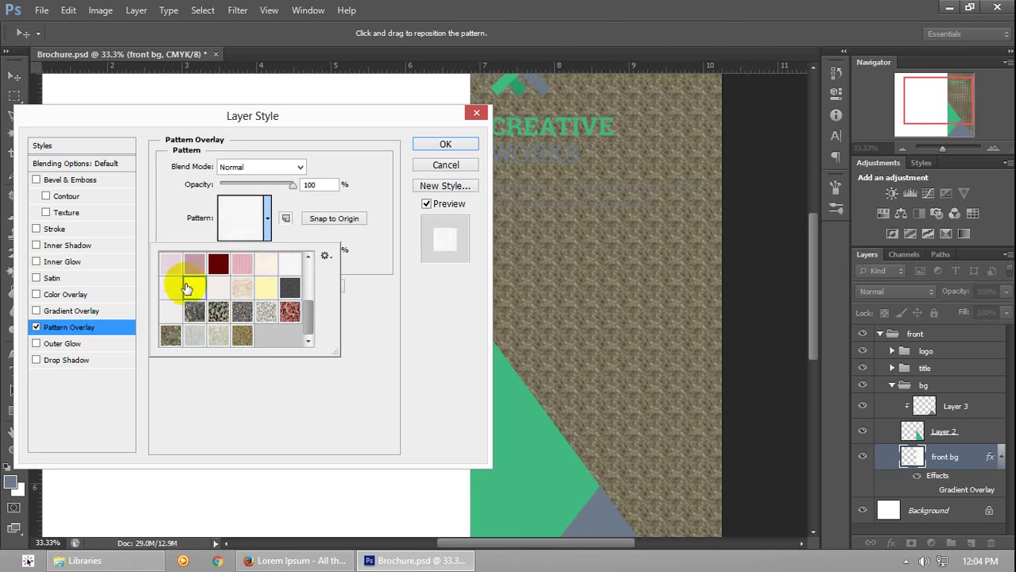
{"action": "left_click", "coordinate": [172, 264]}
{"action": "left_click", "coordinate": [194, 264]}
{"action": "left_click", "coordinate": [266, 263]}
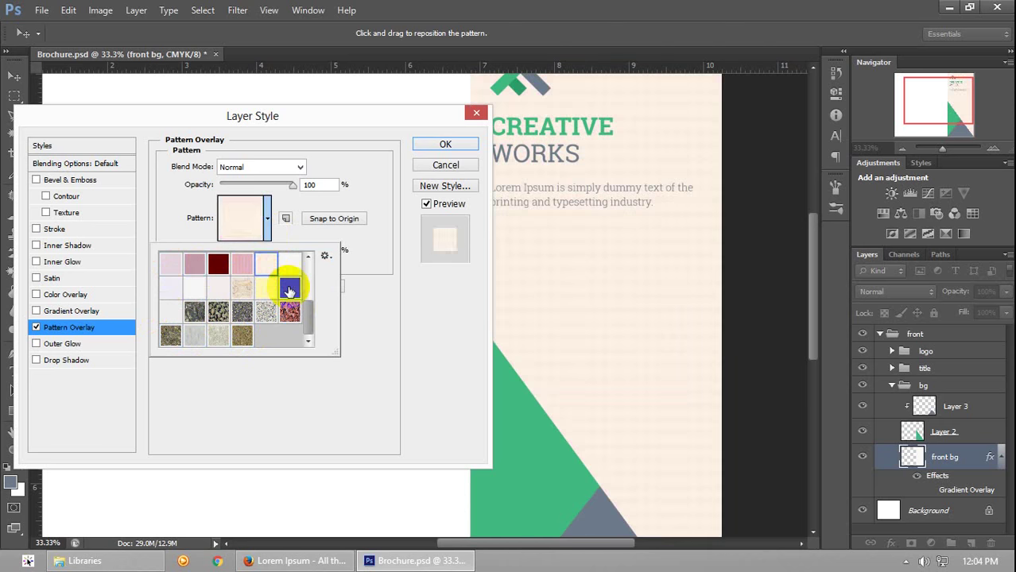
{"action": "left_click", "coordinate": [289, 289]}
{"action": "left_click", "coordinate": [288, 265]}
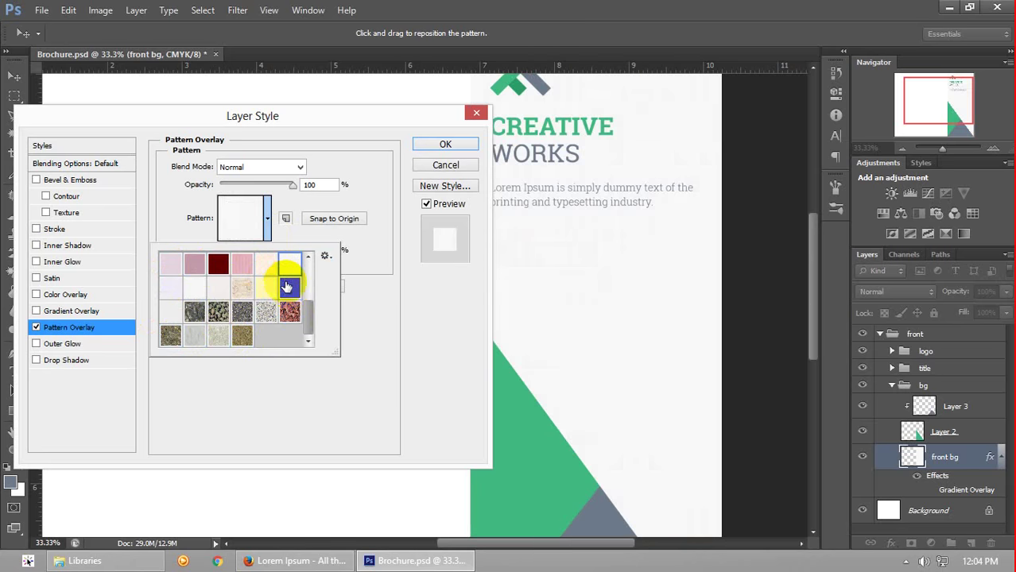
{"action": "left_click", "coordinate": [468, 170]}
Switch to Firefox, search Google for "abstract pattern" in a new tab and view the image results
{"action": "left_click", "coordinate": [283, 563]}
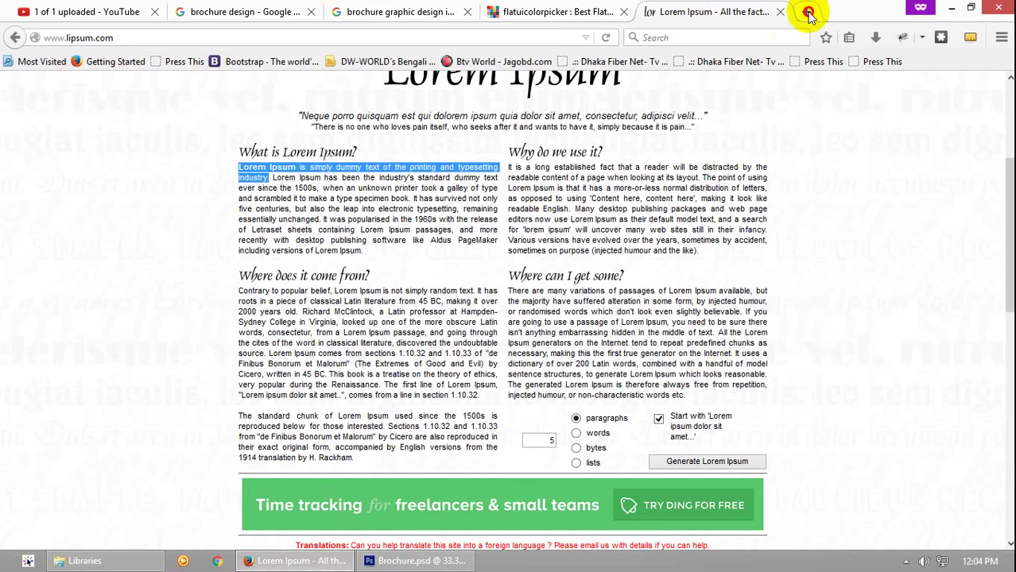
{"action": "left_click", "coordinate": [807, 13]}
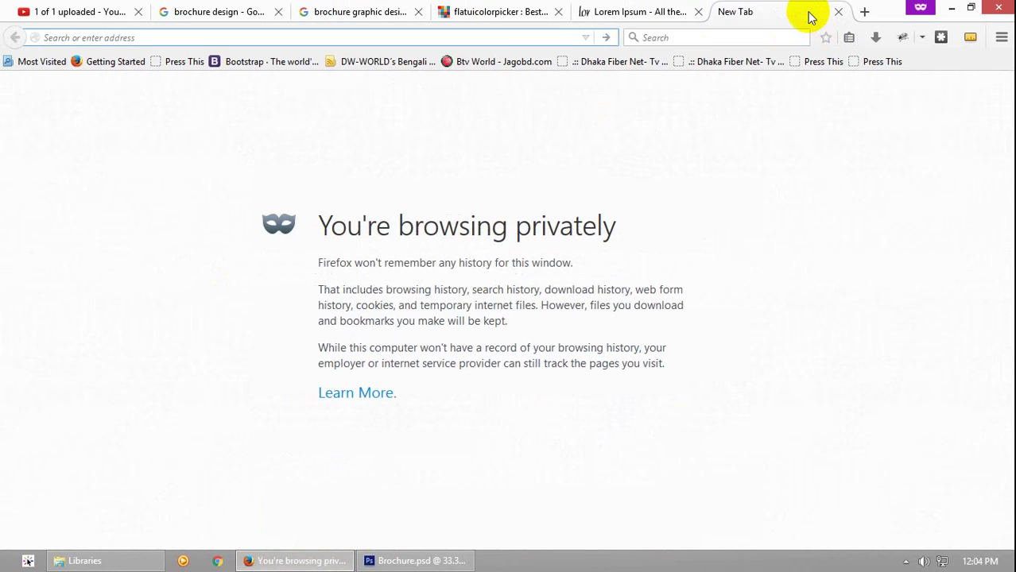
{"action": "type", "text": "s"}
{"action": "key", "text": "BackSpace"}
{"action": "key", "text": "BackSpace"}
{"action": "type", "text": "a"}
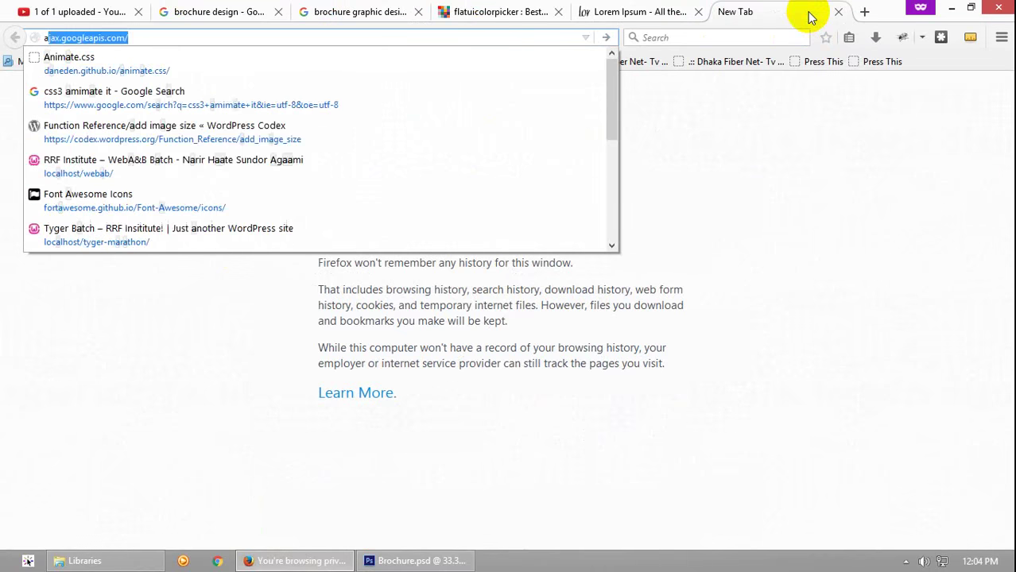
{"action": "type", "text": "bstract pattern"}
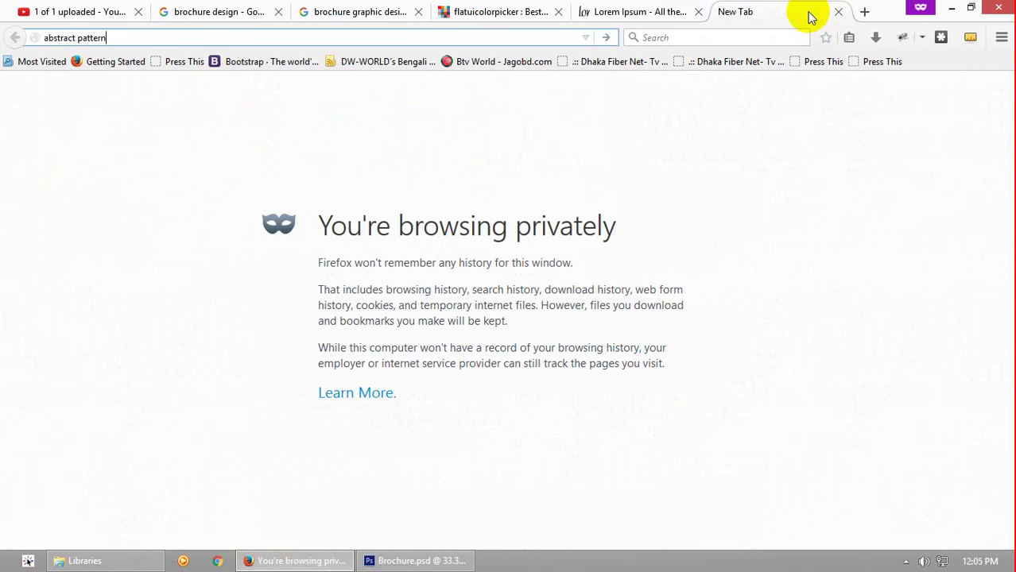
{"action": "key", "text": "Return"}
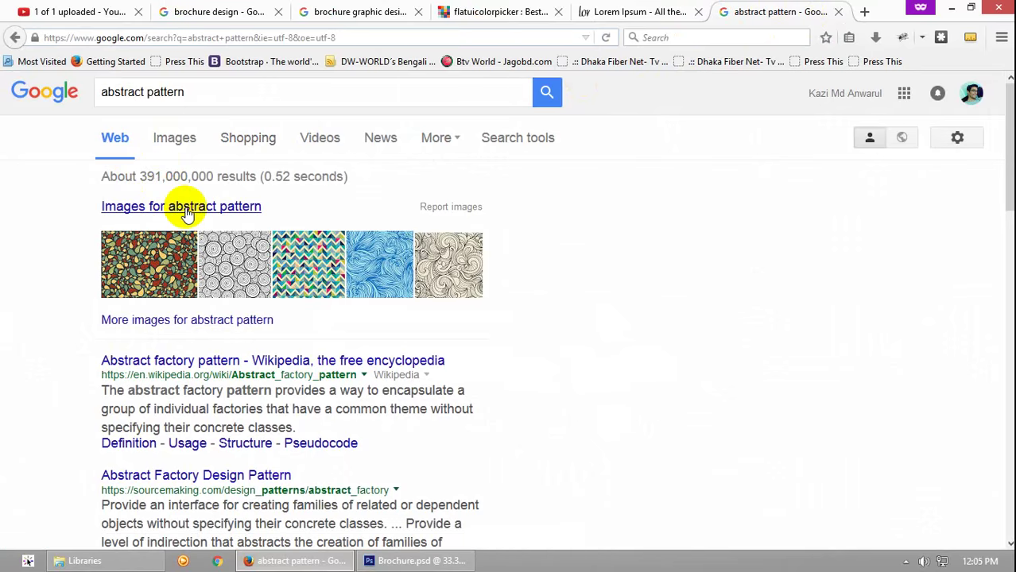
{"action": "left_click", "coordinate": [186, 212]}
{"action": "scroll", "coordinate": [332, 271], "scroll_direction": "down", "scroll_amount": 5}
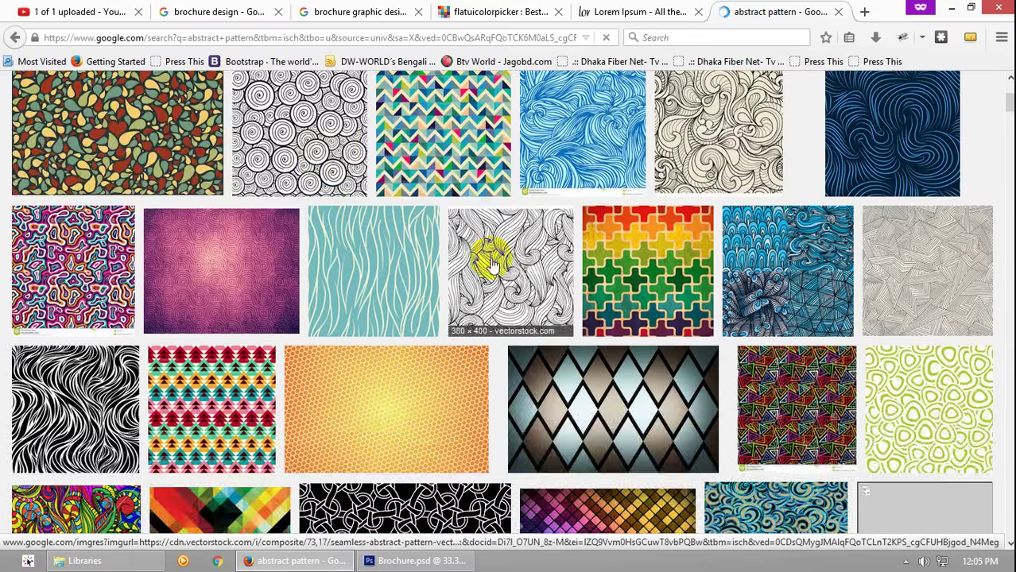
{"action": "scroll", "coordinate": [540, 256], "scroll_direction": "up", "scroll_amount": 4}
Load freepik.com in another new browser tab
{"action": "left_click", "coordinate": [865, 13]}
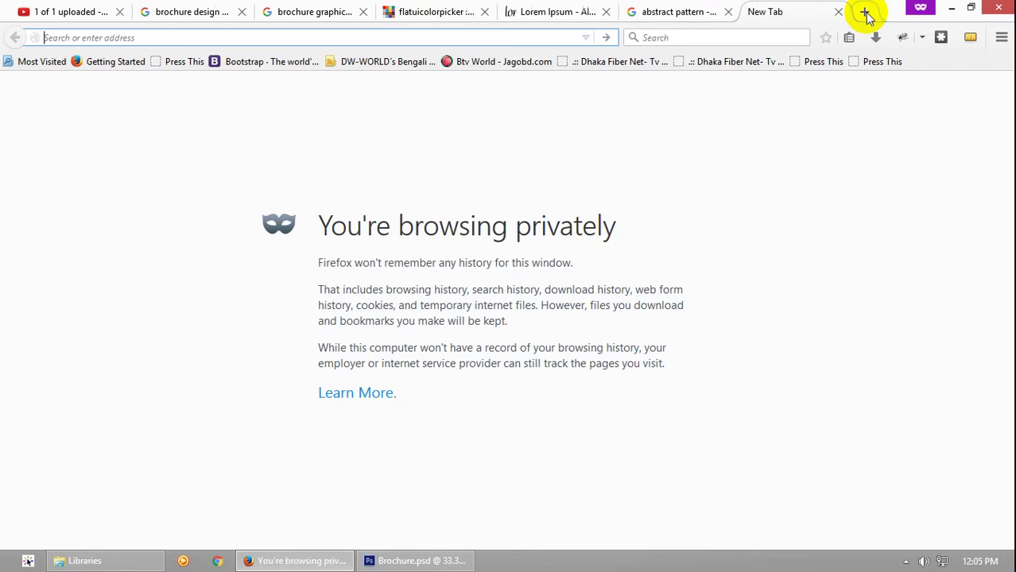
{"action": "type", "text": "free"}
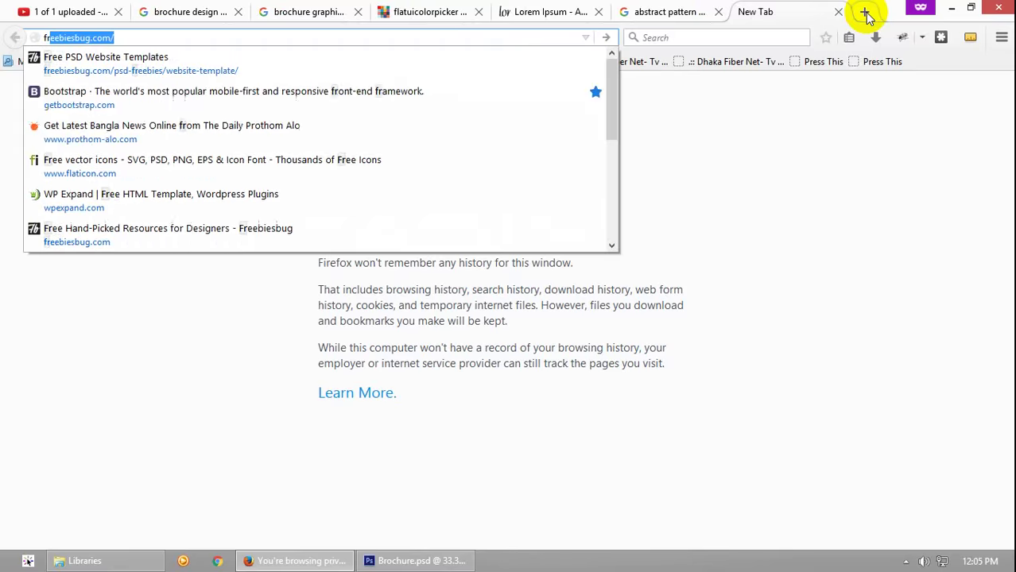
{"action": "type", "text": "pik."}
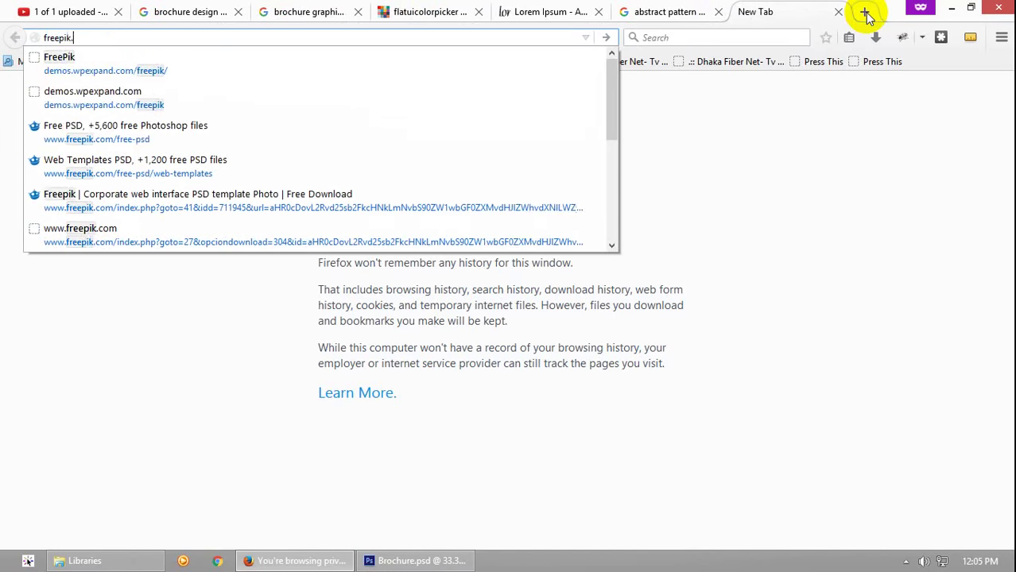
{"action": "type", "text": "com"}
{"action": "key", "text": "Return"}
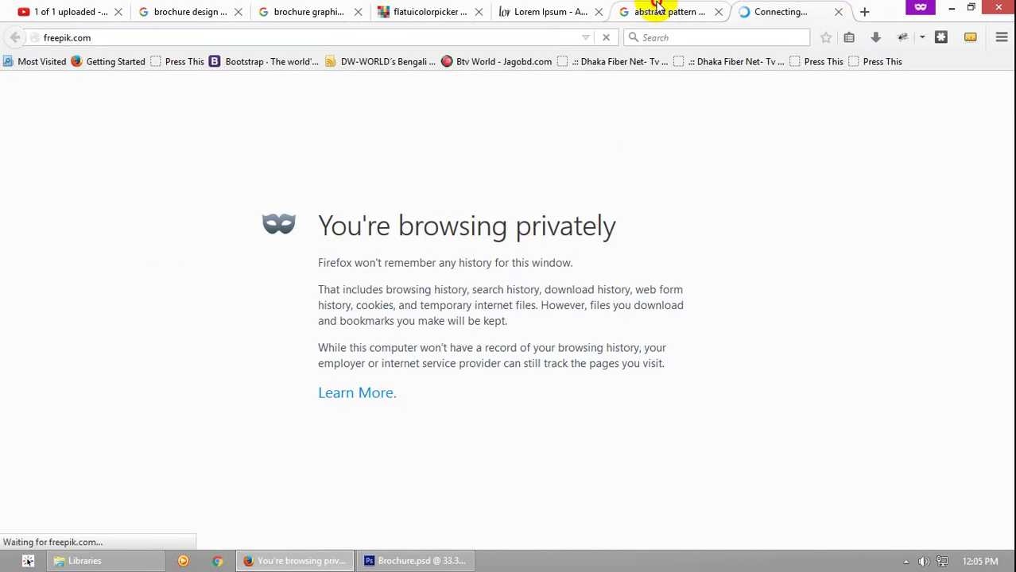
Return to the Google image results for "abstract pattern" and look for a geometric pattern suitable for the cover background
{"action": "left_click", "coordinate": [658, 10]}
{"action": "scroll", "coordinate": [485, 306], "scroll_direction": "down", "scroll_amount": 5}
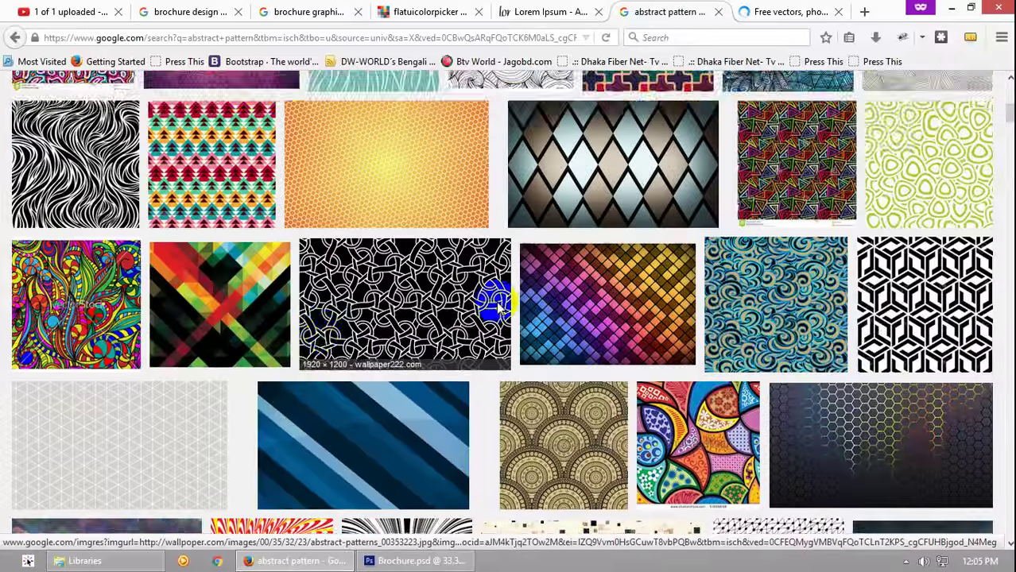
{"action": "scroll", "coordinate": [497, 302], "scroll_direction": "up", "scroll_amount": 3}
{"action": "scroll", "coordinate": [397, 307], "scroll_direction": "down", "scroll_amount": 4}
{"action": "scroll", "coordinate": [329, 283], "scroll_direction": "up", "scroll_amount": 4}
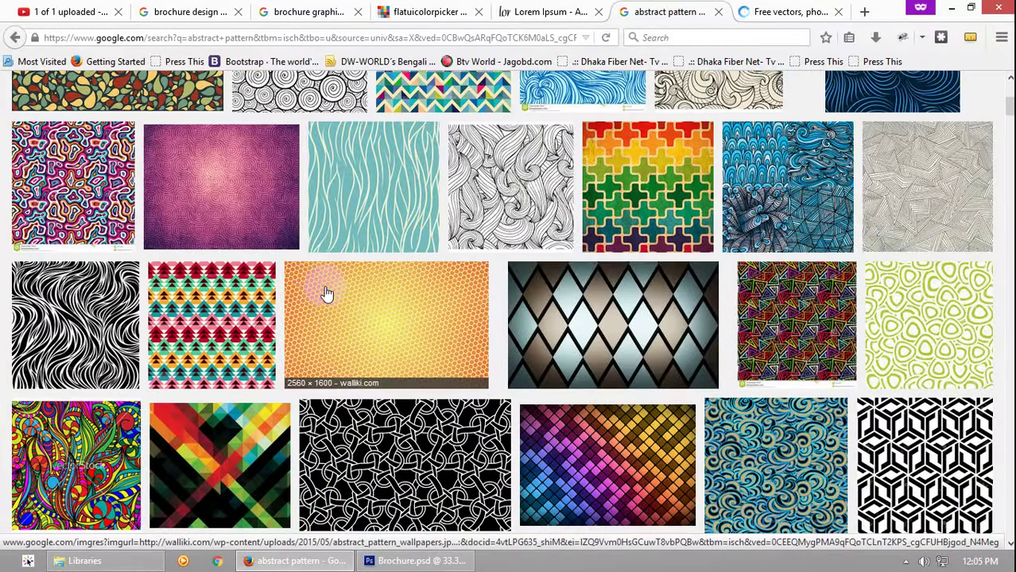
{"action": "scroll", "coordinate": [374, 306], "scroll_direction": "down", "scroll_amount": 5}
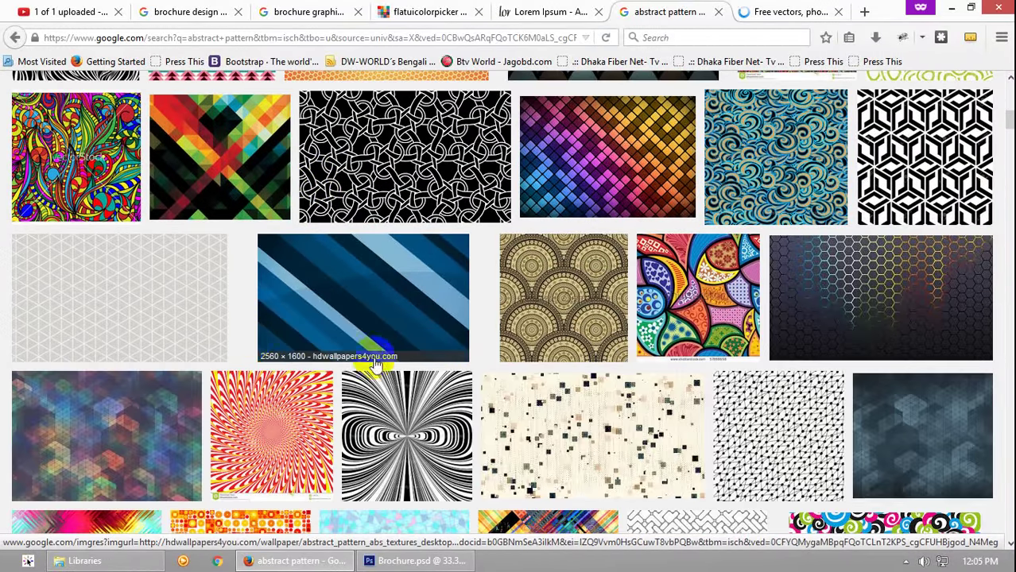
{"action": "scroll", "coordinate": [239, 338], "scroll_direction": "down", "scroll_amount": 8}
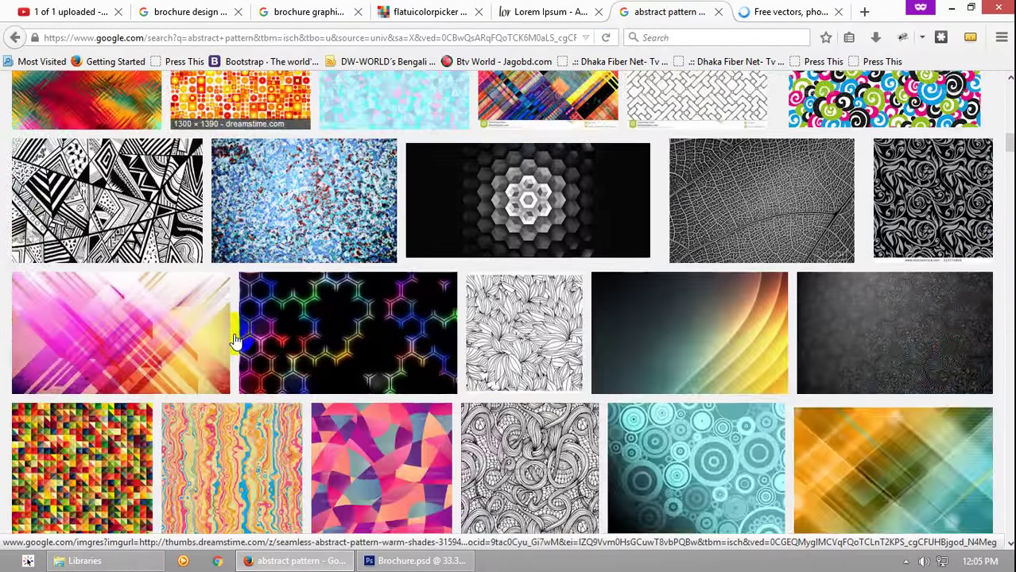
{"action": "scroll", "coordinate": [309, 348], "scroll_direction": "up", "scroll_amount": 3}
{"action": "scroll", "coordinate": [309, 347], "scroll_direction": "up", "scroll_amount": 10}
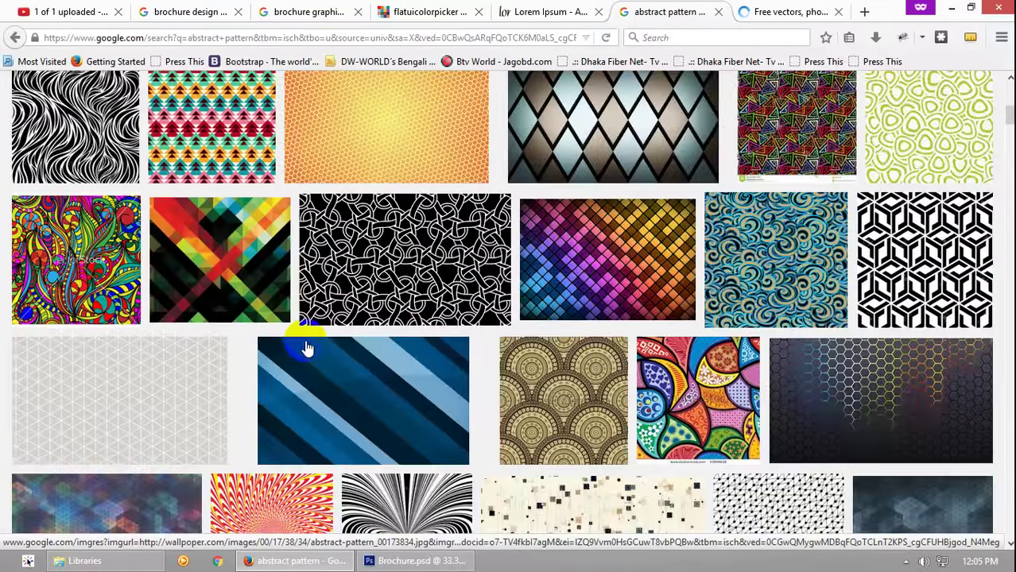
{"action": "scroll", "coordinate": [304, 339], "scroll_direction": "up", "scroll_amount": 2}
{"action": "scroll", "coordinate": [302, 341], "scroll_direction": "down", "scroll_amount": 2}
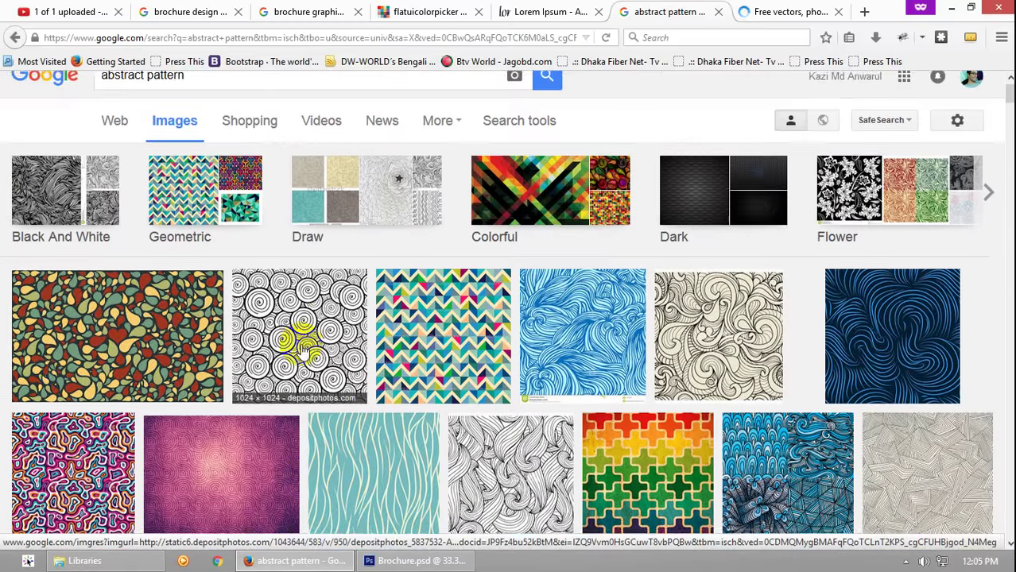
{"action": "scroll", "coordinate": [301, 344], "scroll_direction": "down", "scroll_amount": 3}
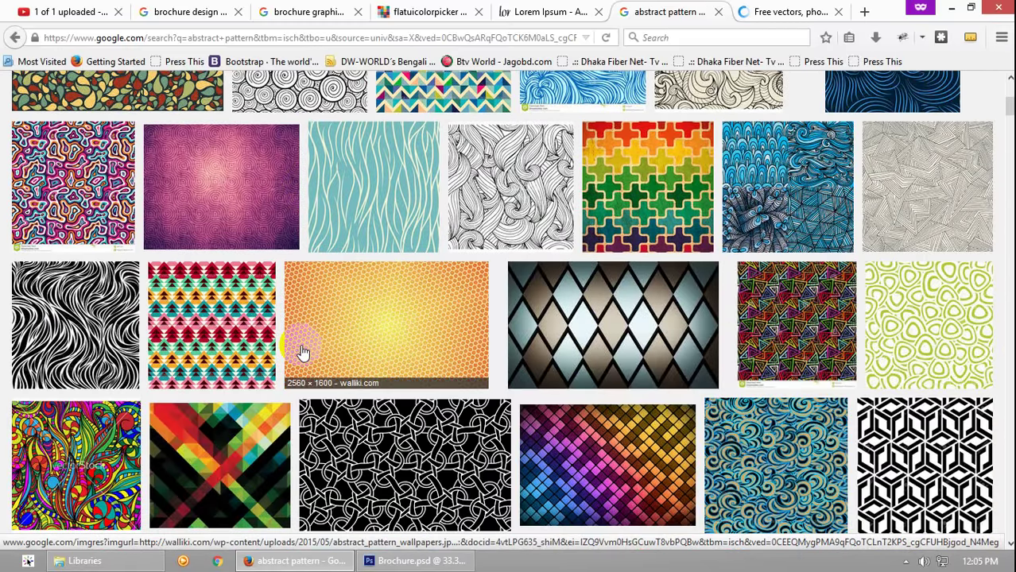
{"action": "scroll", "coordinate": [318, 369], "scroll_direction": "down", "scroll_amount": 2}
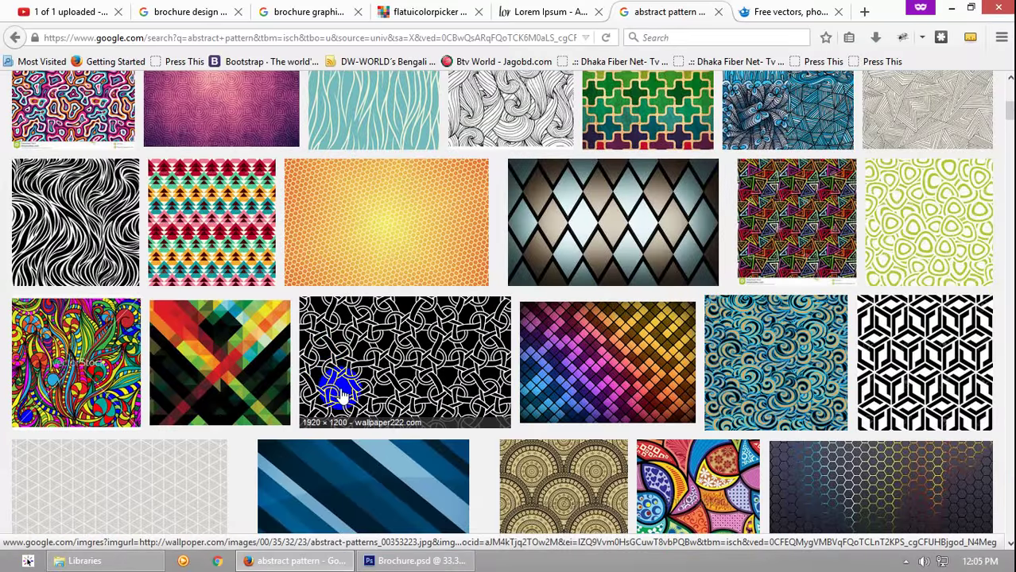
{"action": "scroll", "coordinate": [342, 393], "scroll_direction": "up", "scroll_amount": 5}
{"action": "scroll", "coordinate": [342, 393], "scroll_direction": "down", "scroll_amount": 5}
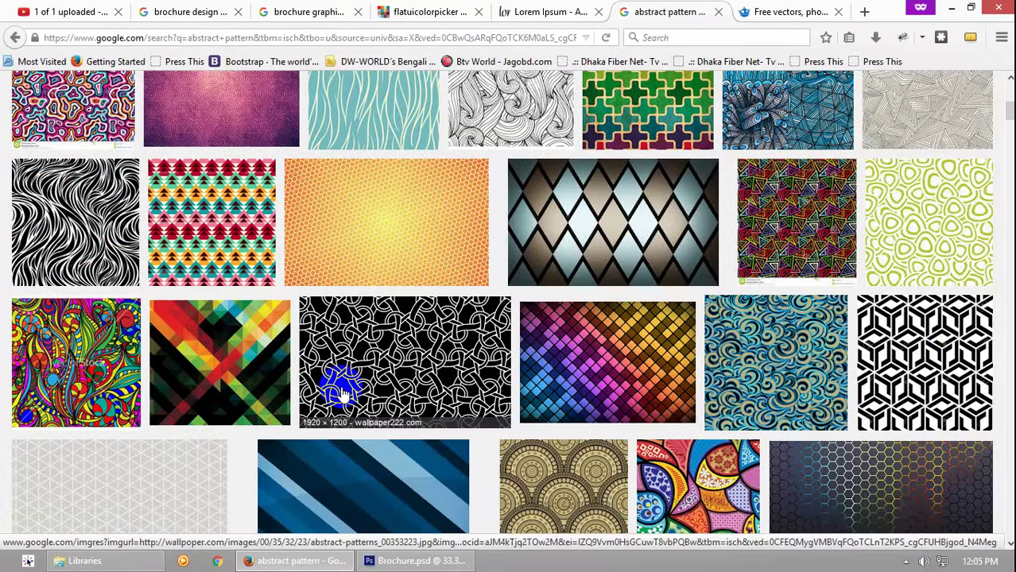
Open the black-and-white geometric cube pattern from the image results in its own tab and view it
{"action": "middle_click", "coordinate": [932, 362]}
{"action": "left_click", "coordinate": [827, 11]}
{"action": "left_click", "coordinate": [692, 12]}
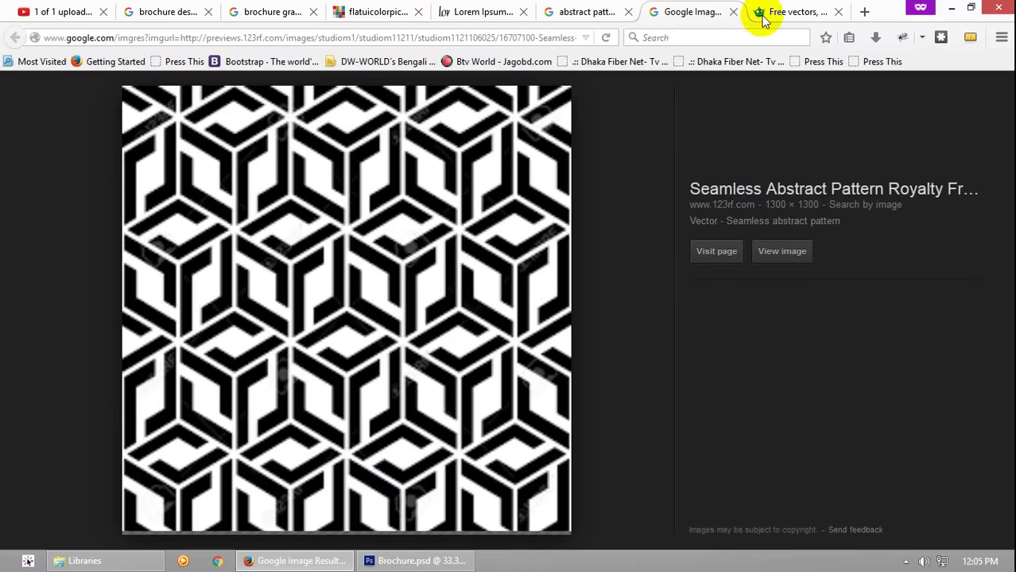
Search Freepik for "abstract pattern" and look through the resulting graphics
{"action": "left_click", "coordinate": [763, 13]}
{"action": "left_click", "coordinate": [427, 332]}
{"action": "type", "text": "a"}
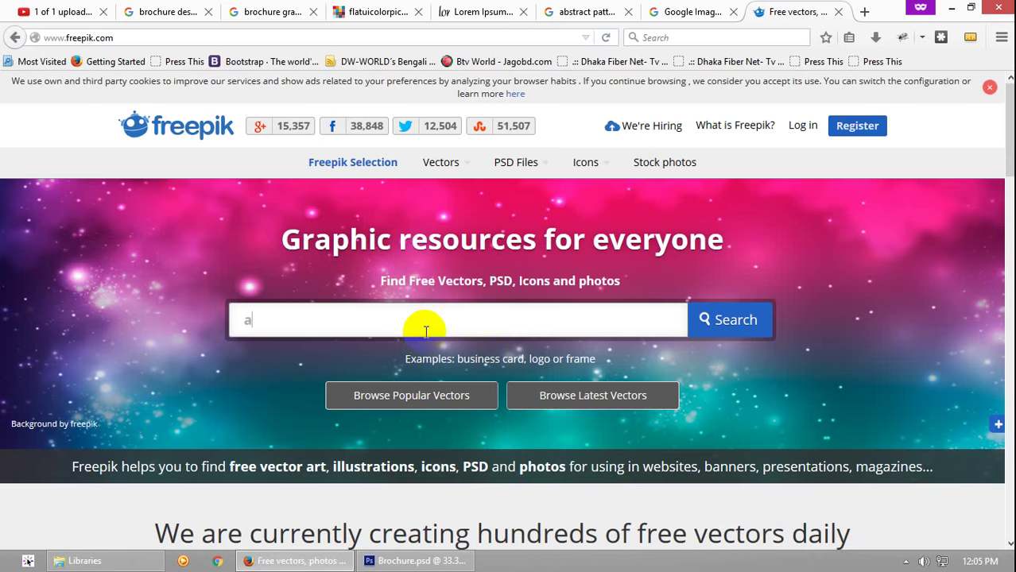
{"action": "type", "text": "bstract "}
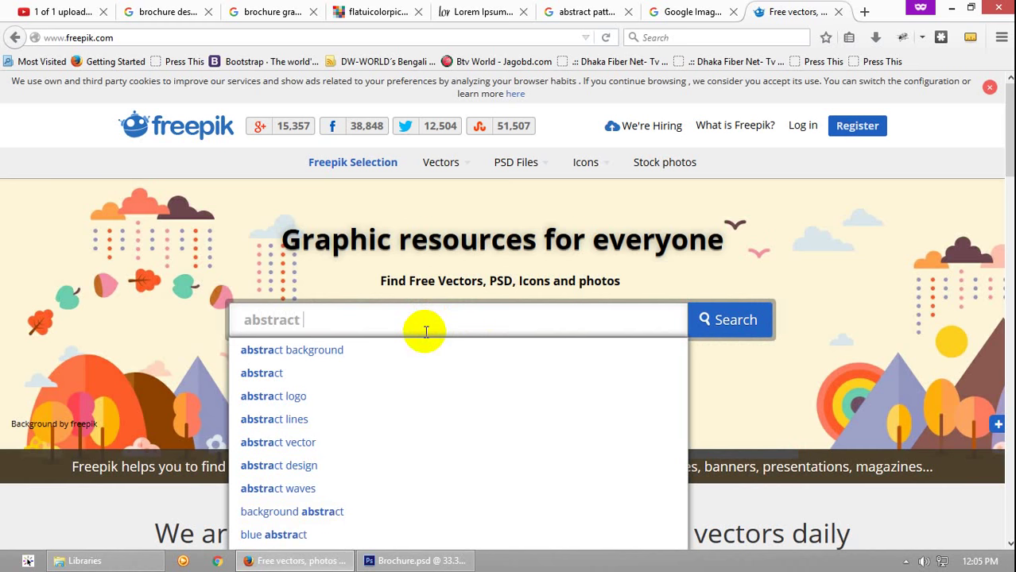
{"action": "type", "text": "a"}
{"action": "key", "text": "BackSpace"}
{"action": "type", "text": "patterm"}
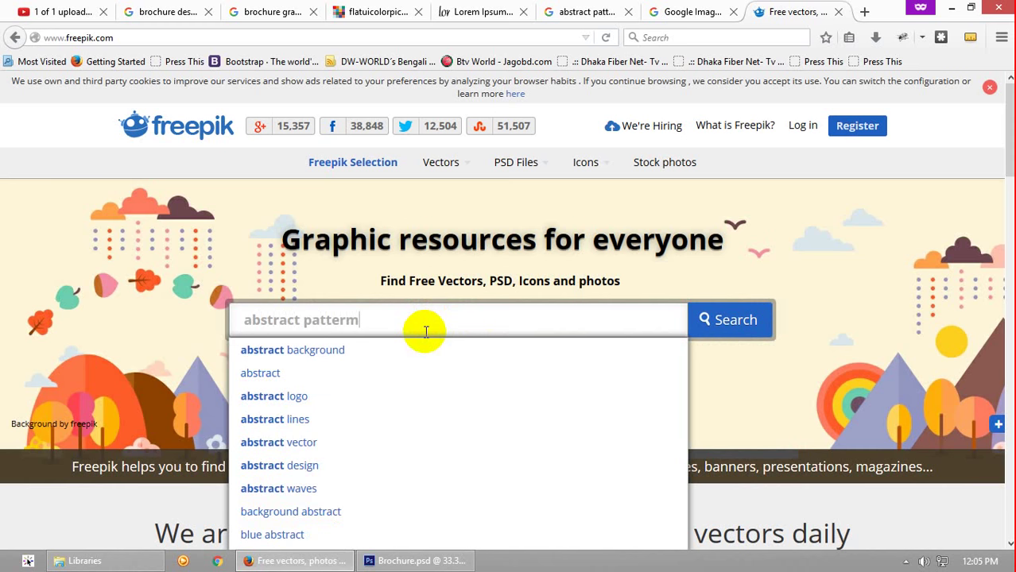
{"action": "key", "text": "Escape"}
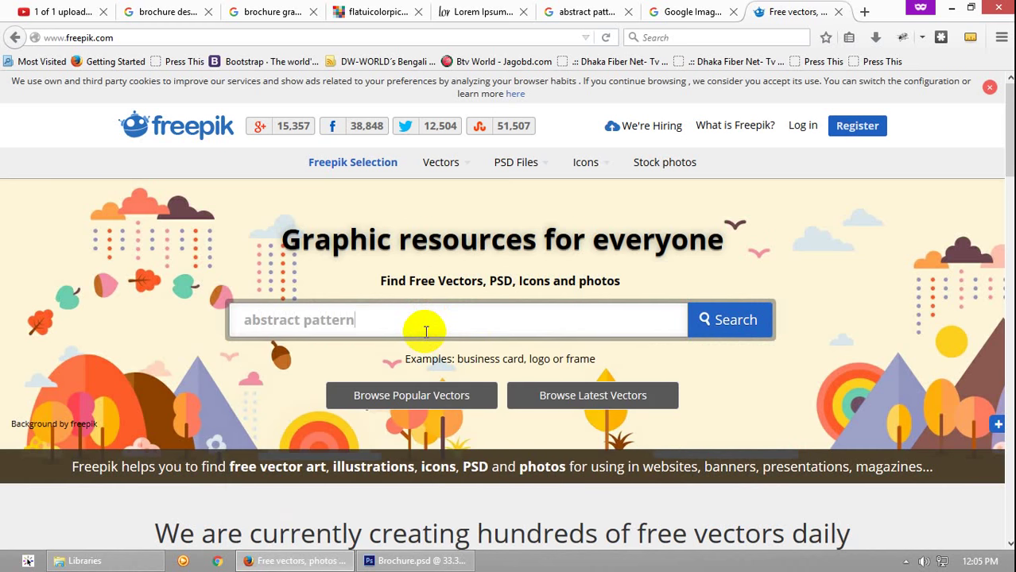
{"action": "key", "text": "Return"}
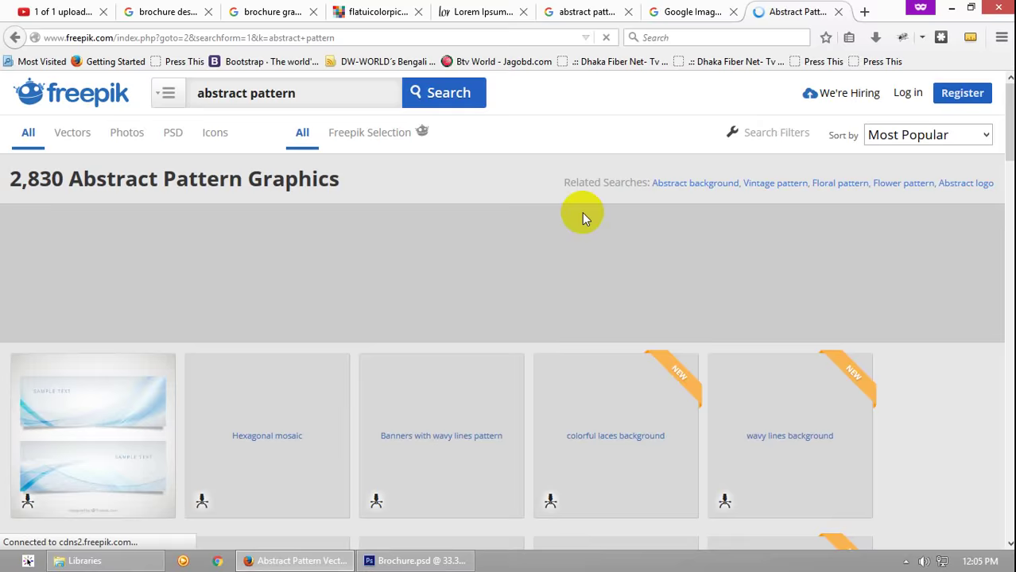
{"action": "scroll", "coordinate": [589, 268], "scroll_direction": "down", "scroll_amount": 5}
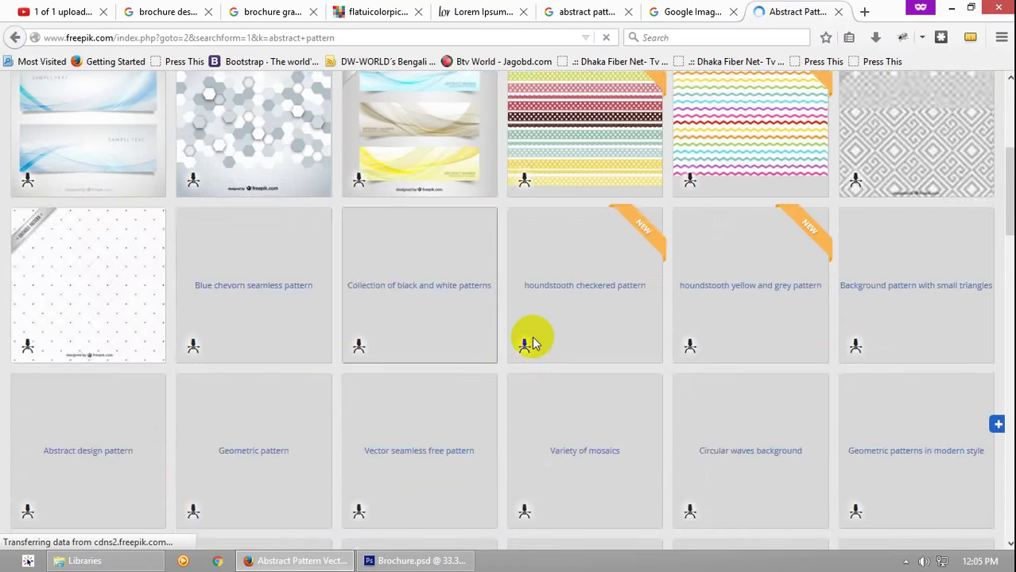
{"action": "scroll", "coordinate": [477, 326], "scroll_direction": "down", "scroll_amount": 4}
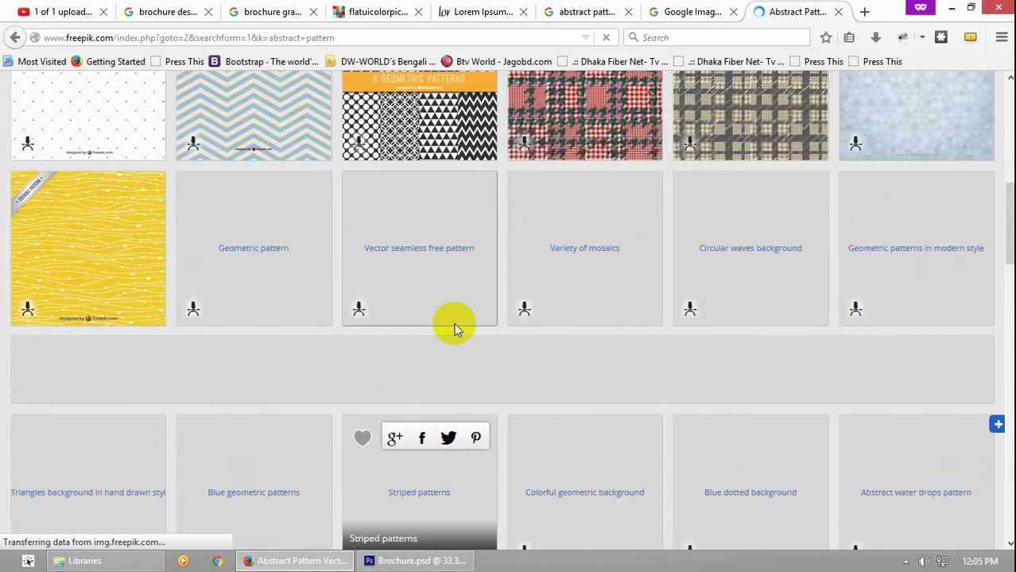
{"action": "scroll", "coordinate": [454, 328], "scroll_direction": "down", "scroll_amount": 3}
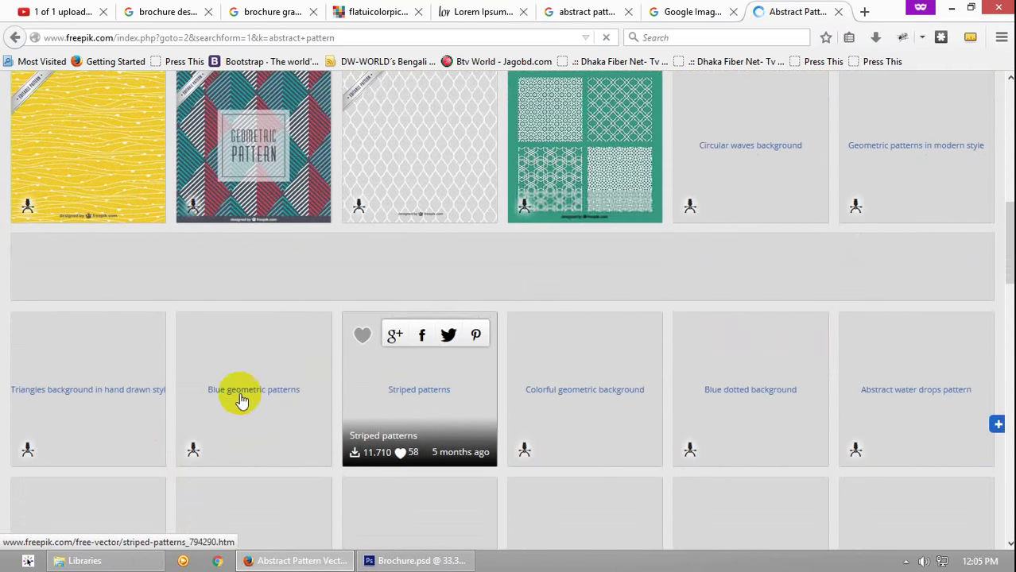
{"action": "scroll", "coordinate": [644, 244], "scroll_direction": "up", "scroll_amount": 4}
Return to the black-and-white cube pattern, view the image at full size and start saving it
{"action": "left_click", "coordinate": [689, 11]}
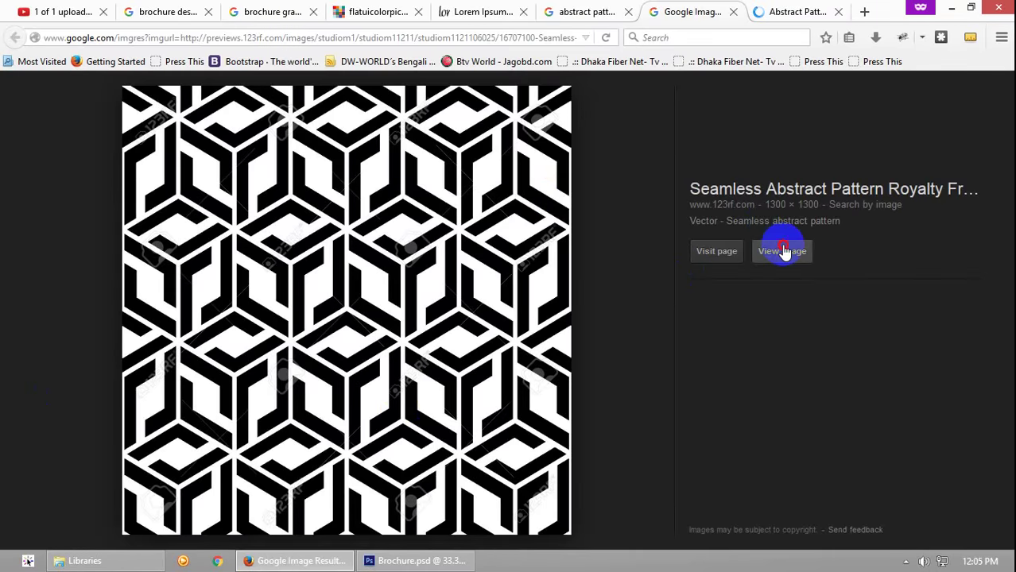
{"action": "left_click", "coordinate": [783, 252]}
{"action": "right_click", "coordinate": [365, 260]}
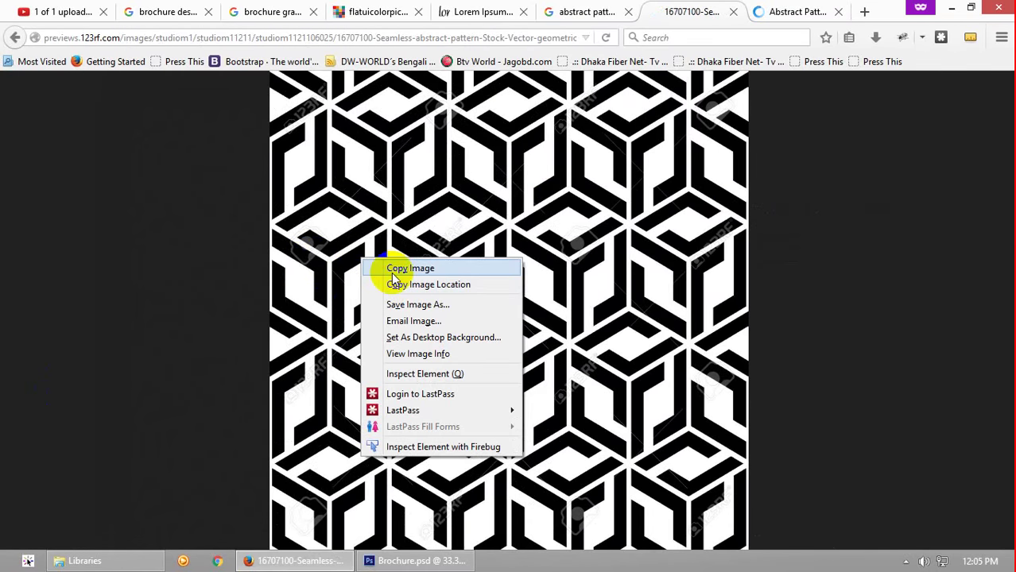
{"action": "left_click", "coordinate": [409, 305]}
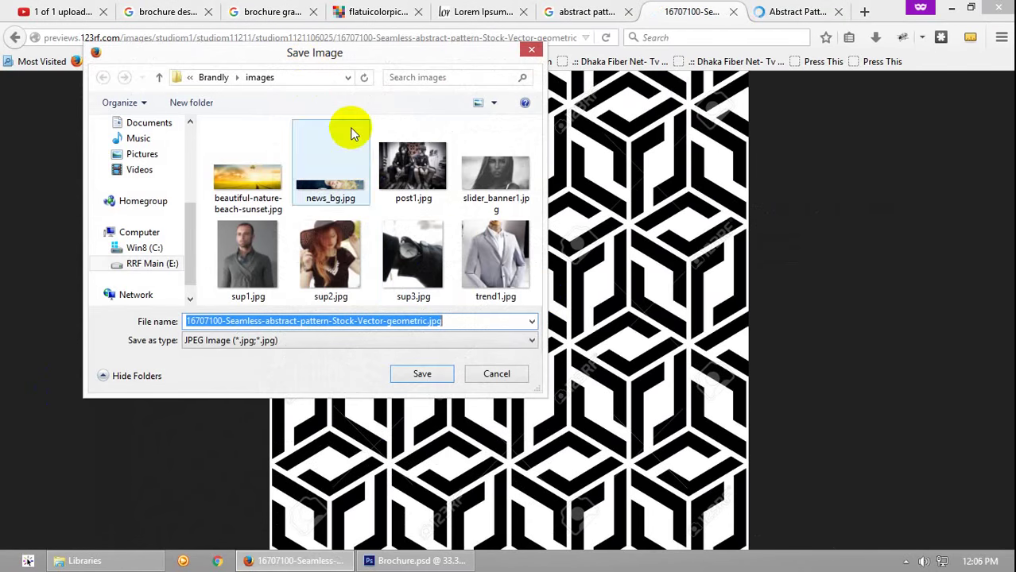
Set the image's save location to the Class 13 folder under Graphic > Platinum, reached from the Desktop
{"action": "left_click_drag", "start_coordinate": [189, 245], "coordinate": [192, 165]}
{"action": "scroll", "coordinate": [171, 136], "scroll_direction": "down", "scroll_amount": 1}
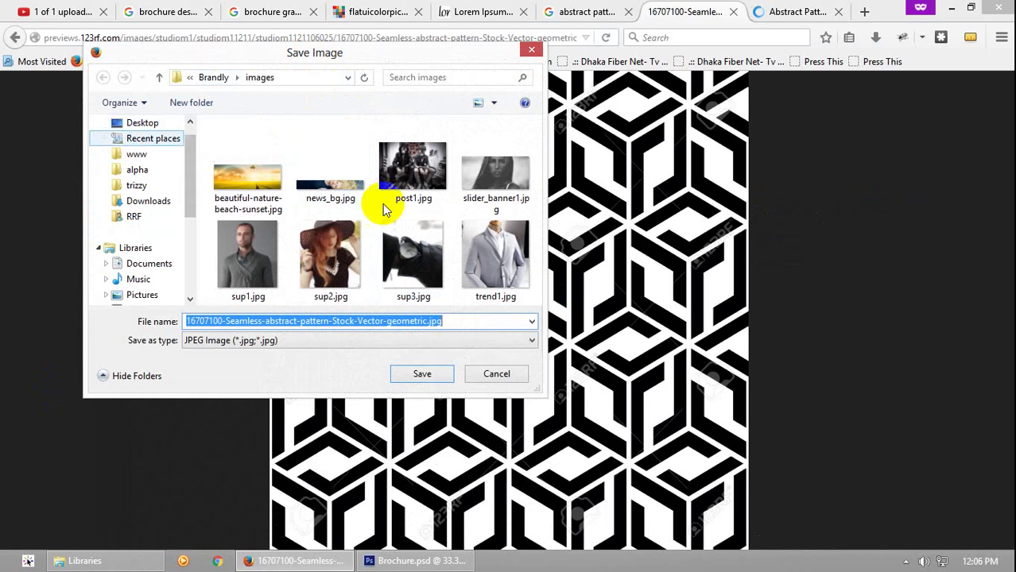
{"action": "left_click", "coordinate": [142, 122]}
{"action": "left_click", "coordinate": [310, 260]}
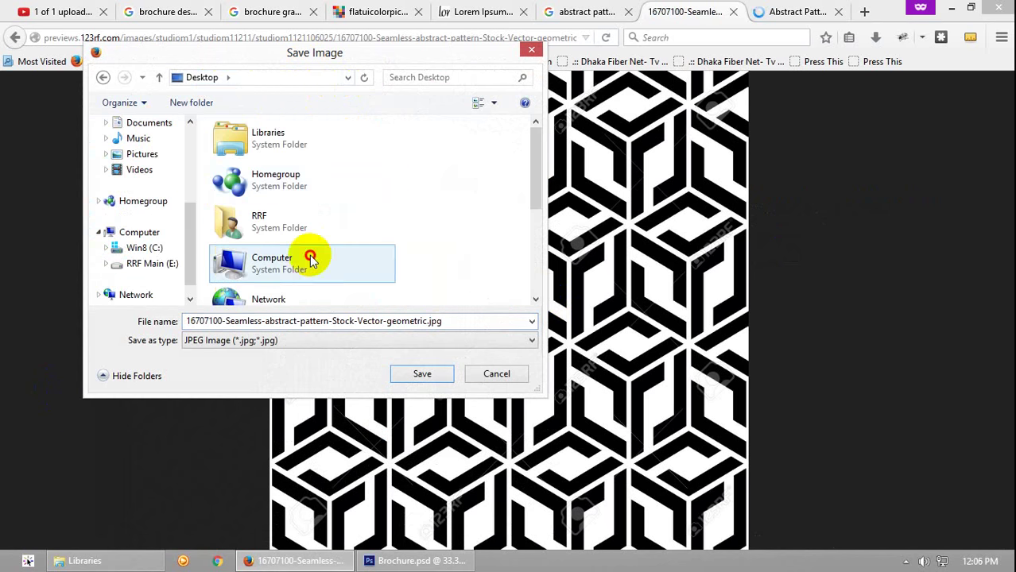
{"action": "scroll", "coordinate": [263, 251], "scroll_direction": "down", "scroll_amount": 3}
{"action": "double_click", "coordinate": [250, 243]}
{"action": "double_click", "coordinate": [415, 163]}
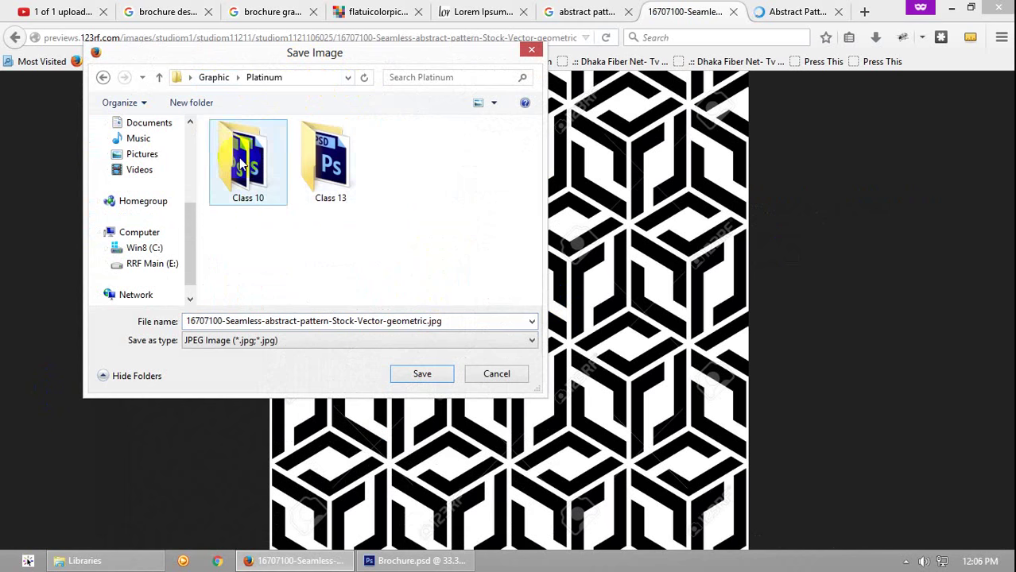
{"action": "double_click", "coordinate": [330, 163]}
Create a folder named Files inside Class 13 and save the pattern image in it
{"action": "left_click", "coordinate": [190, 102]}
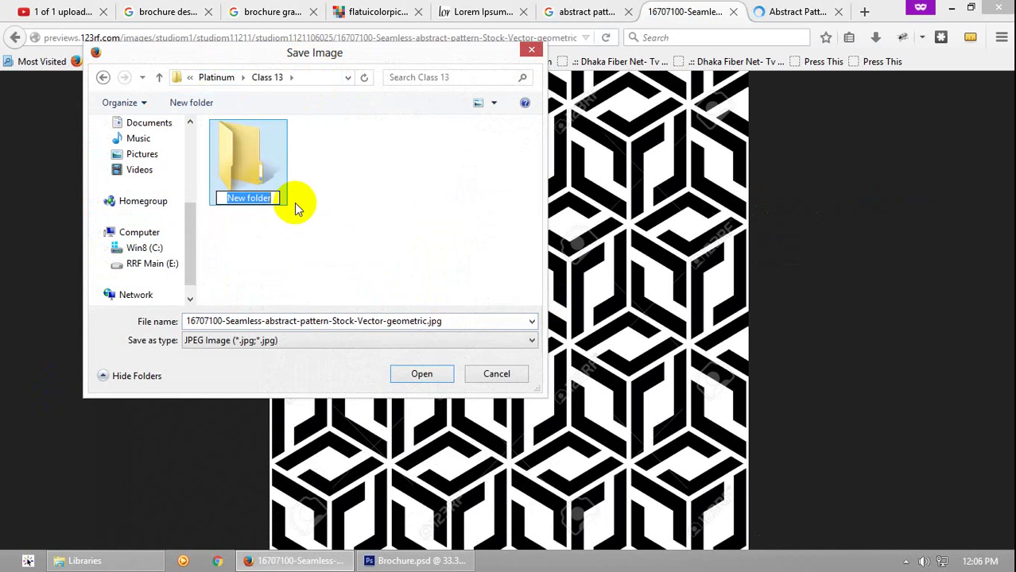
{"action": "type", "text": "Files"}
{"action": "left_click", "coordinate": [375, 193]}
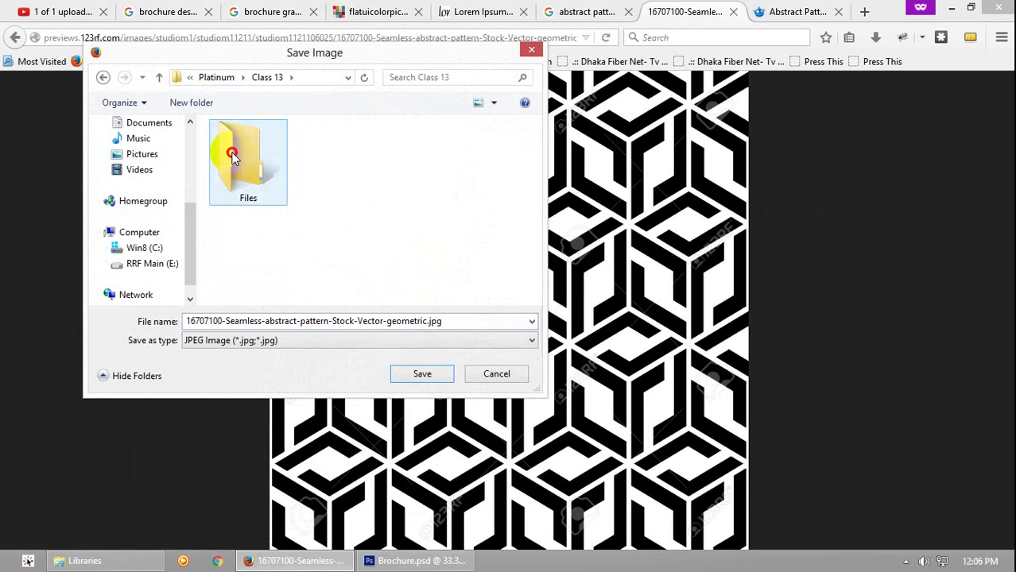
{"action": "double_click", "coordinate": [247, 159]}
{"action": "left_click", "coordinate": [421, 374]}
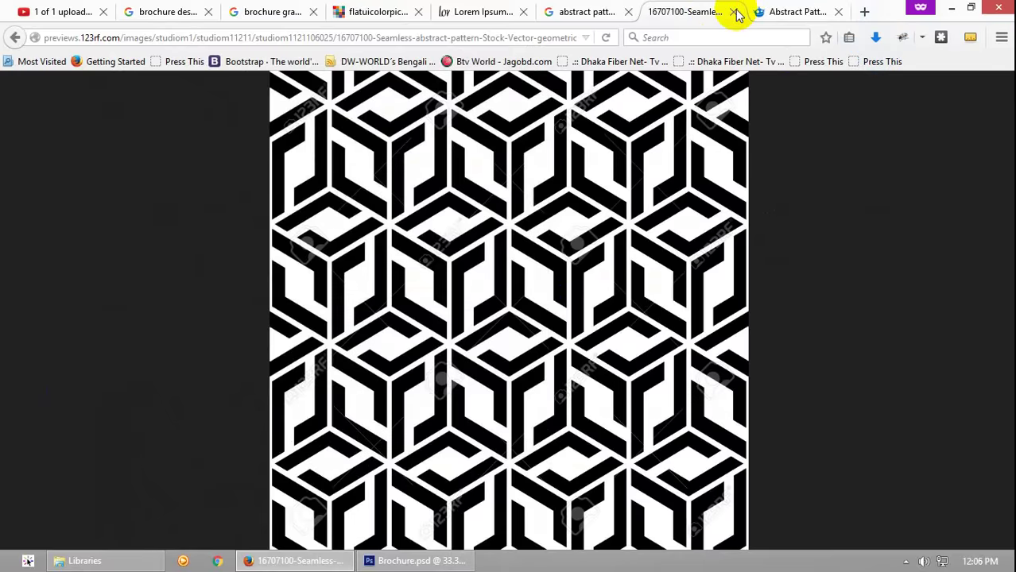
Close the browser pages with the pattern image, the Freepik search and the "abstract pattern" image results
{"action": "left_click", "coordinate": [733, 13]}
{"action": "left_click", "coordinate": [838, 13]}
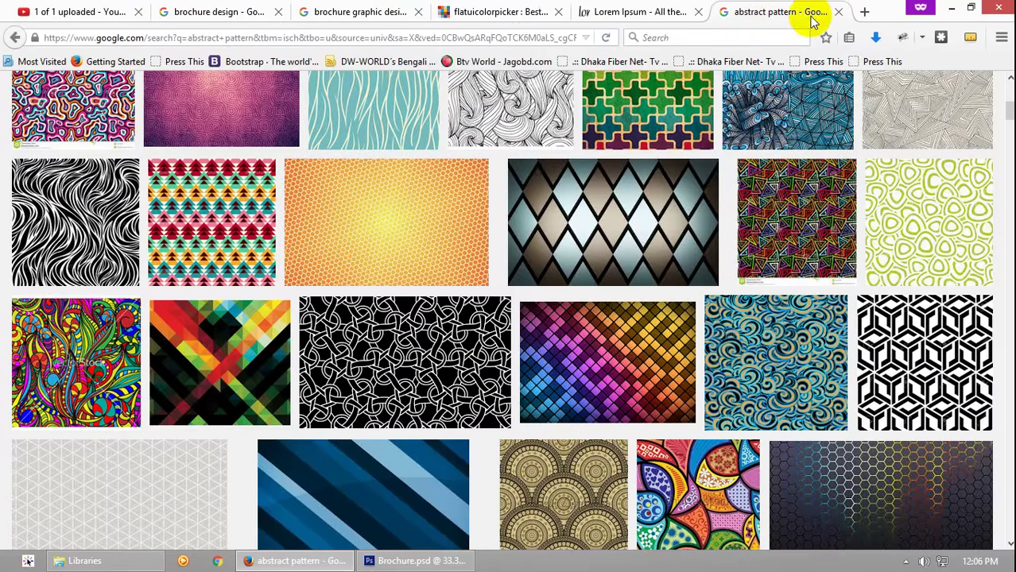
{"action": "left_click", "coordinate": [838, 13]}
Switch to Photoshop and open the saved cube pattern image from the Files folder in Class 13
{"action": "left_click", "coordinate": [380, 561]}
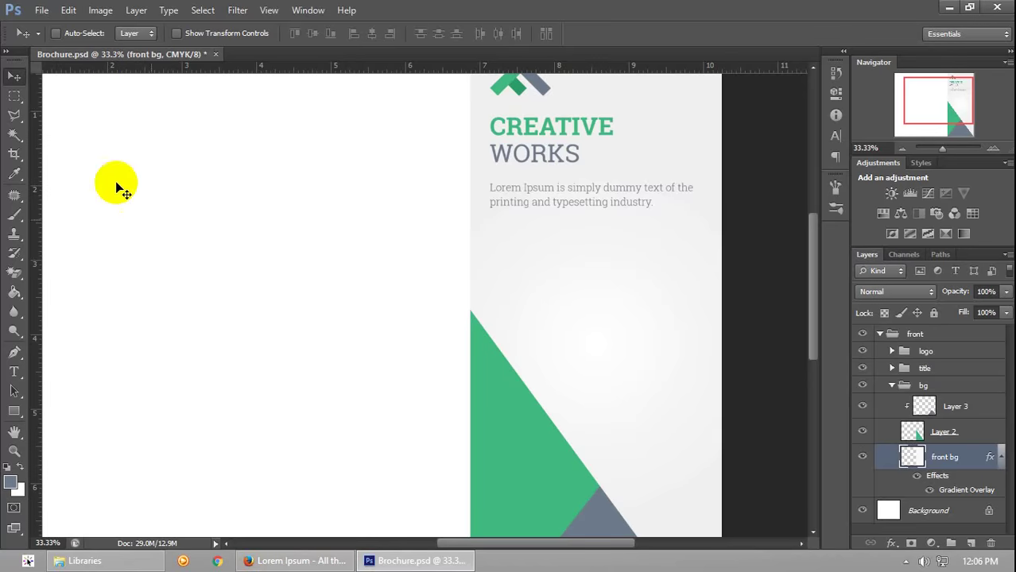
{"action": "left_click", "coordinate": [40, 11]}
{"action": "left_click", "coordinate": [39, 36]}
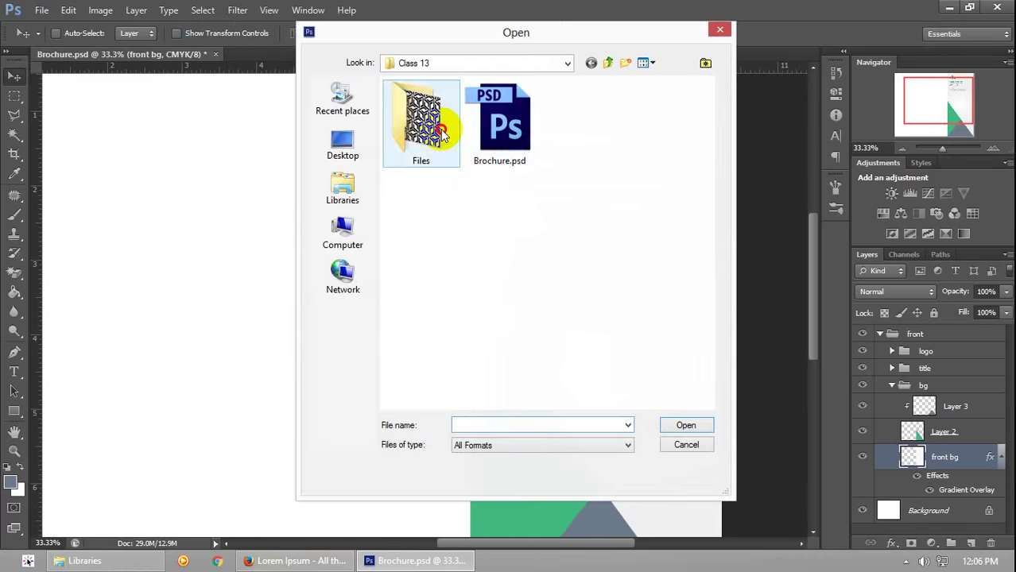
{"action": "double_click", "coordinate": [432, 127]}
{"action": "double_click", "coordinate": [446, 118]}
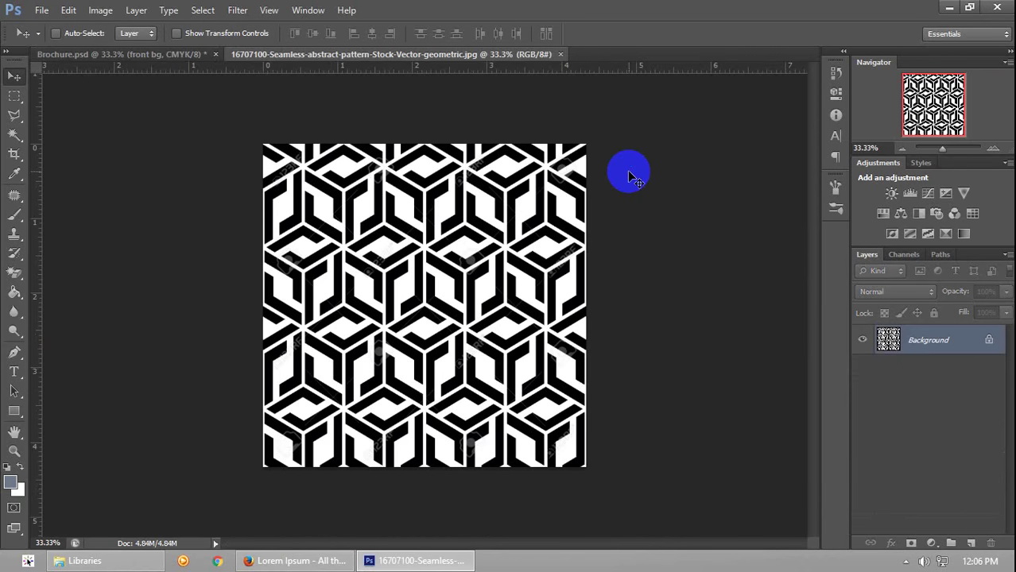
Adjust the crop boundary along the right edge of the pattern image and apply the crop
{"action": "left_click", "coordinate": [536, 301]}
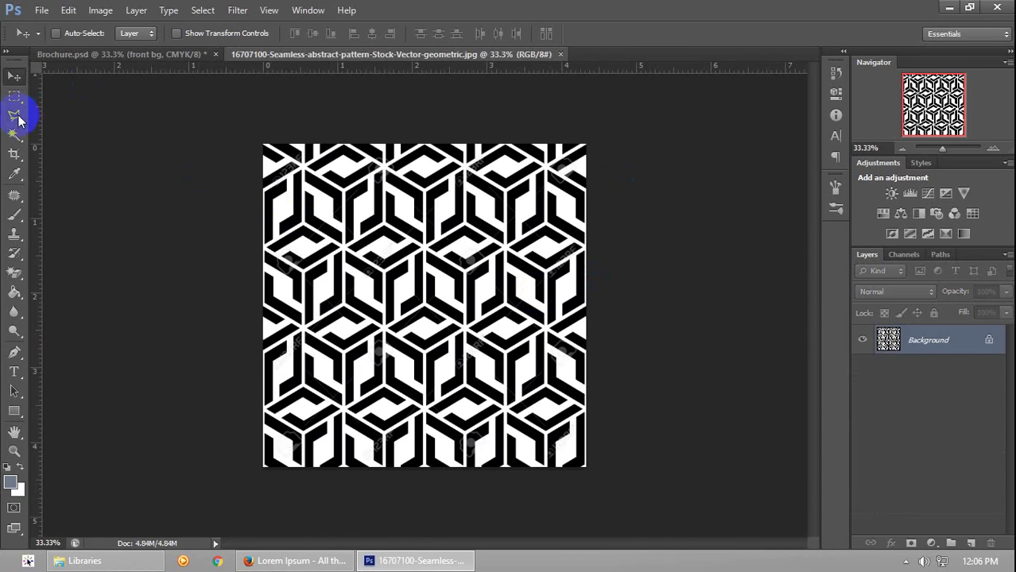
{"action": "left_click", "coordinate": [13, 153]}
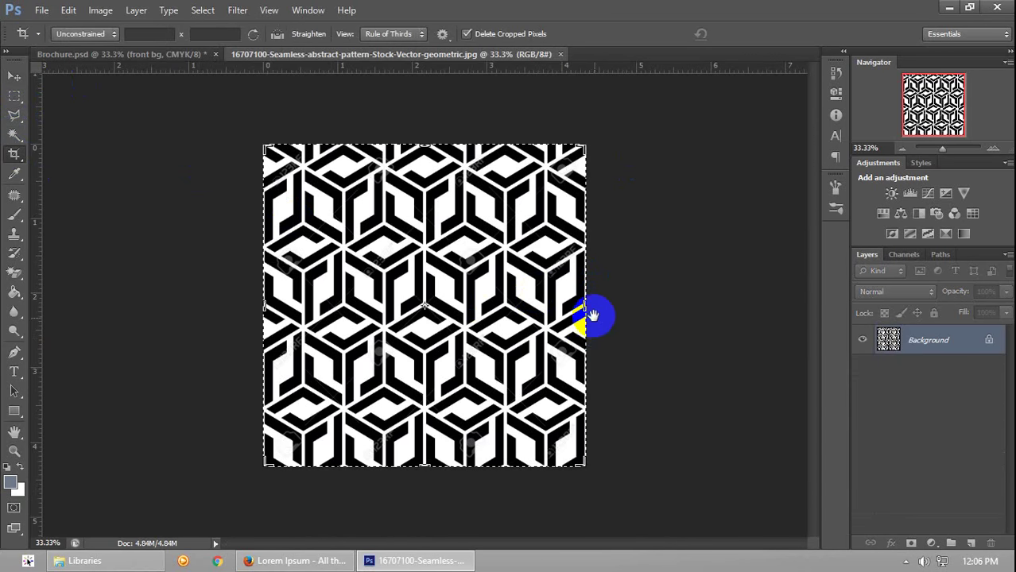
{"action": "left_click_drag", "start_coordinate": [586, 309], "coordinate": [581, 310]}
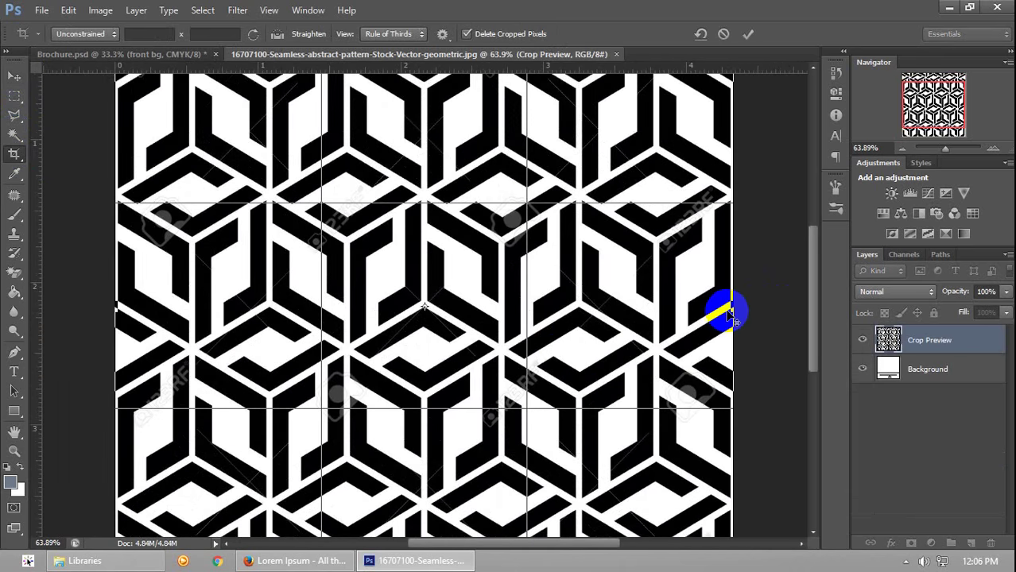
{"action": "left_click_drag", "start_coordinate": [727, 308], "coordinate": [721, 303]}
{"action": "scroll", "coordinate": [713, 348], "scroll_direction": "up", "scroll_amount": 5}
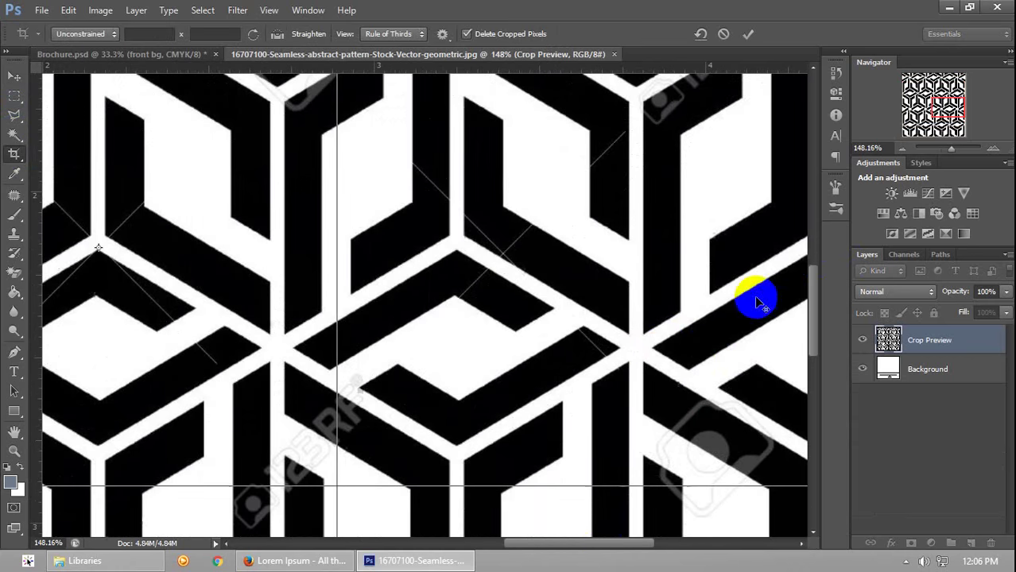
{"action": "left_click_drag", "start_coordinate": [602, 539], "coordinate": [666, 539]}
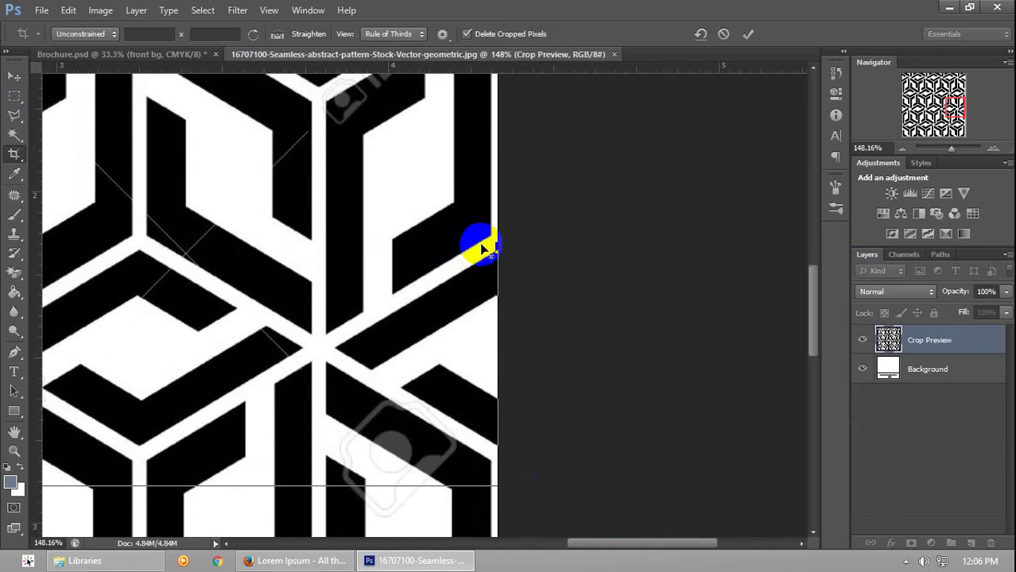
{"action": "left_click_drag", "start_coordinate": [499, 248], "coordinate": [493, 252]}
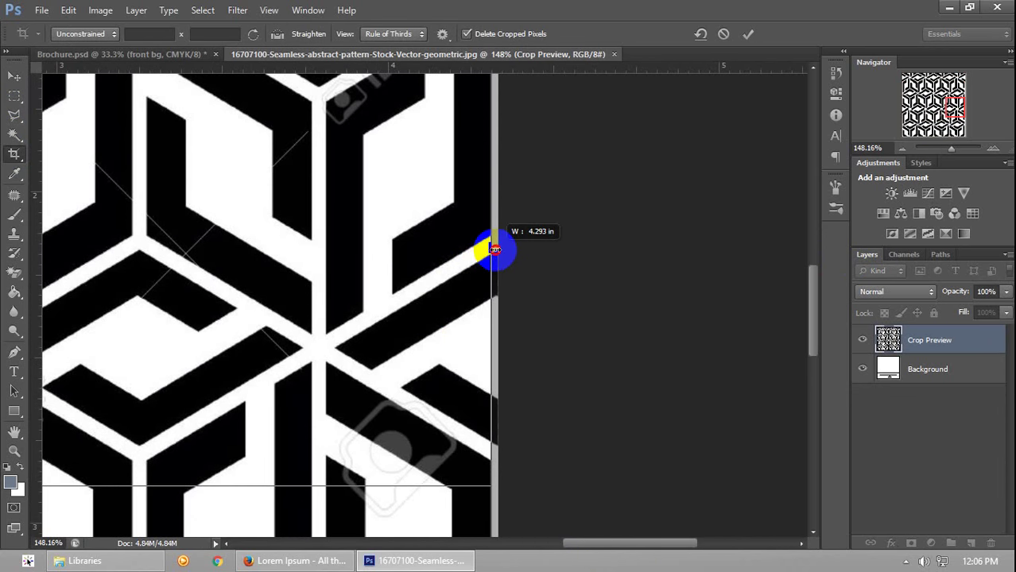
{"action": "left_click_drag", "start_coordinate": [494, 250], "coordinate": [498, 247]}
{"action": "key", "text": "Return"}
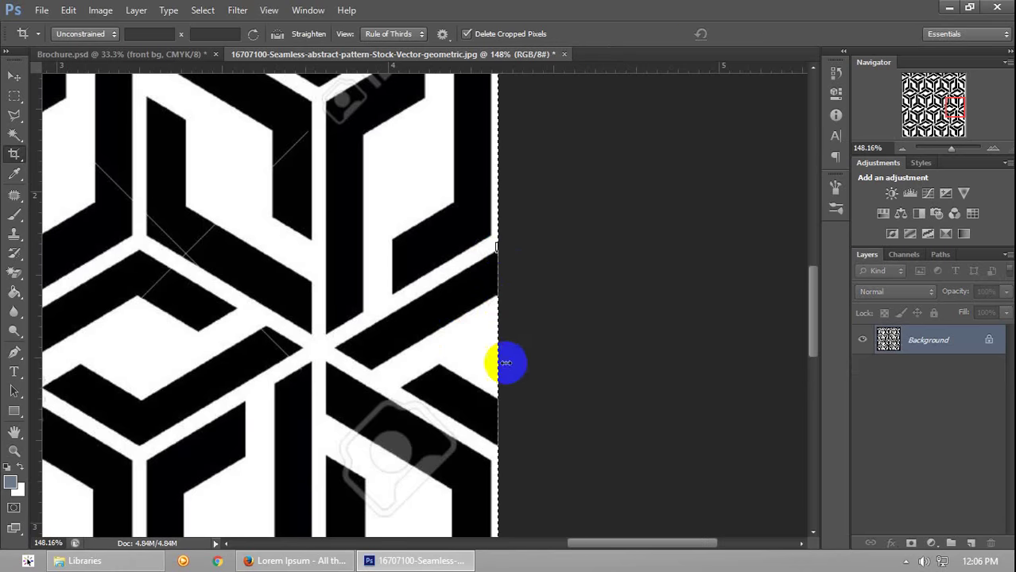
{"action": "left_click", "coordinate": [13, 77]}
Define the image as a pattern named "abstract pattern" and close the image without saving it
{"action": "scroll", "coordinate": [348, 310], "scroll_direction": "down", "scroll_amount": 5}
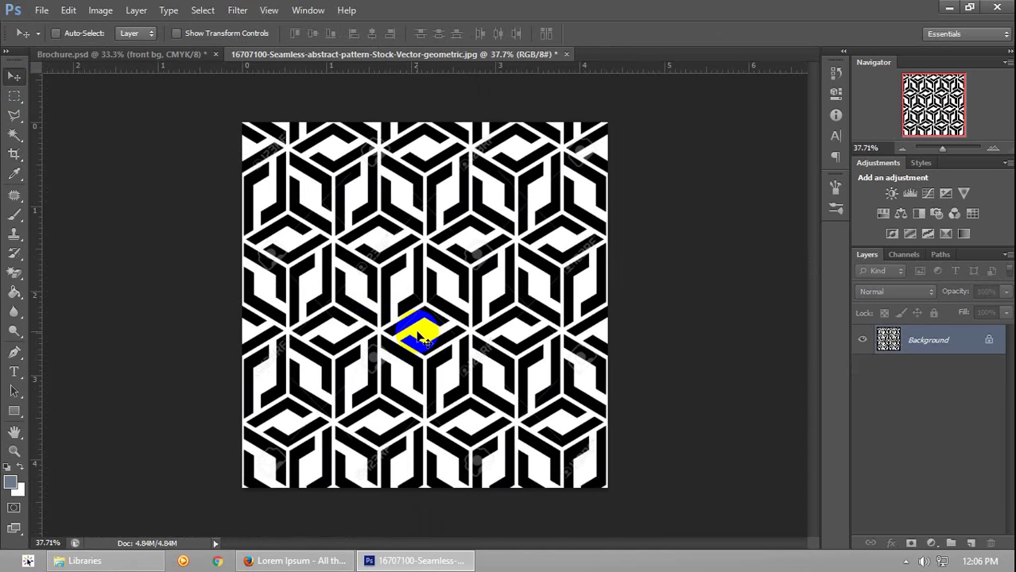
{"action": "left_click", "coordinate": [70, 10]}
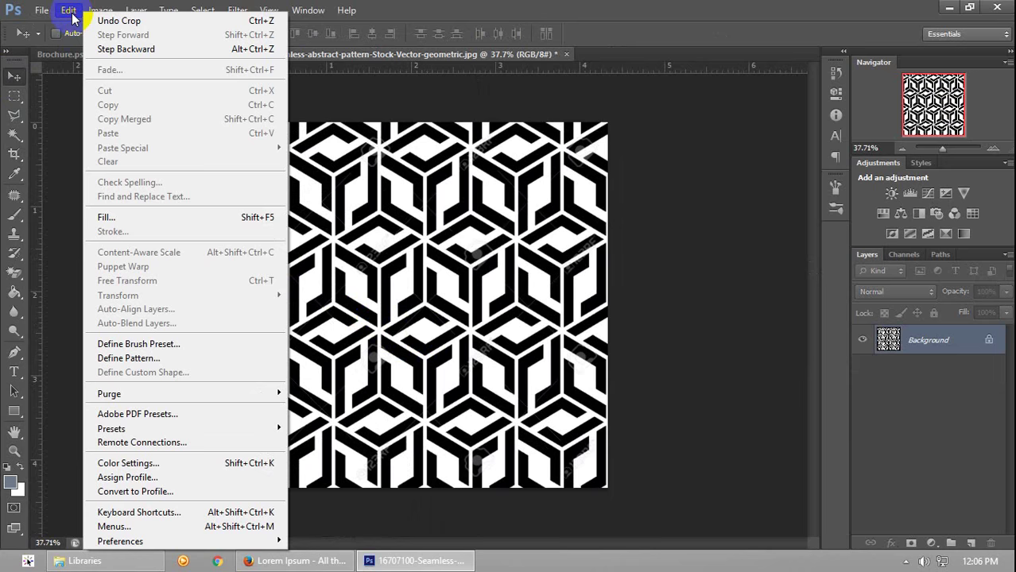
{"action": "left_click", "coordinate": [171, 359]}
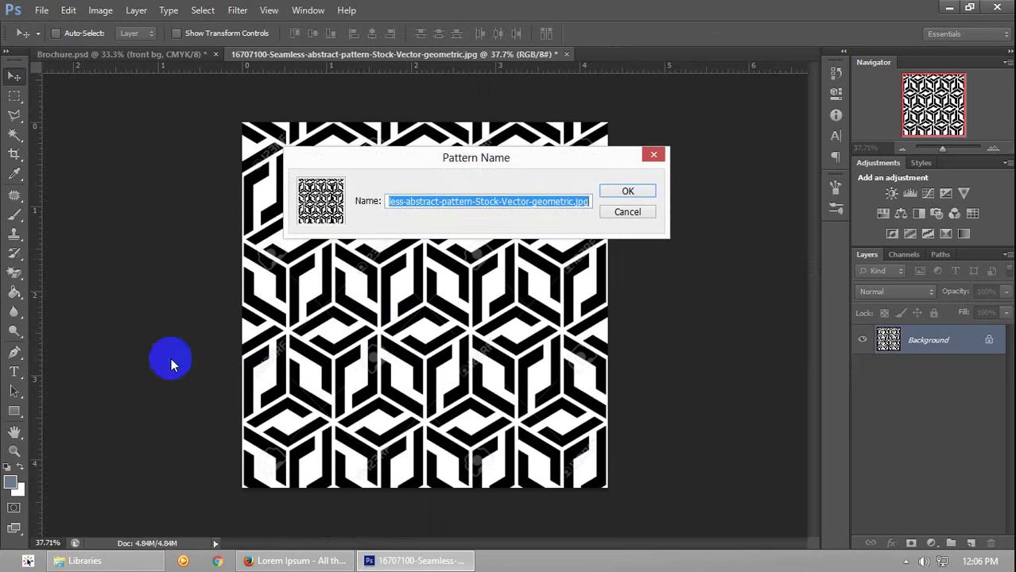
{"action": "type", "text": "abstract patter"}
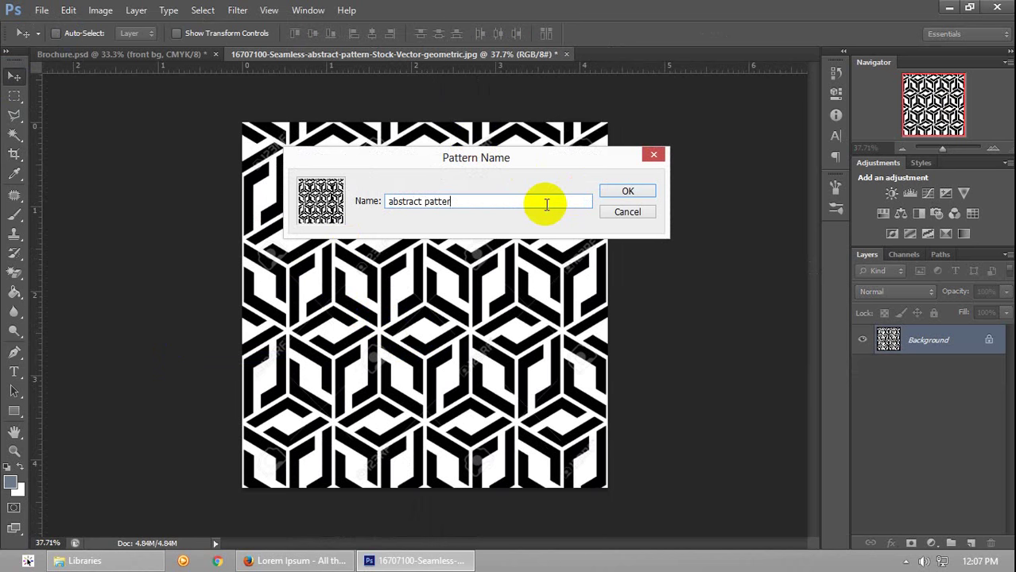
{"action": "type", "text": "n"}
{"action": "left_click", "coordinate": [632, 195]}
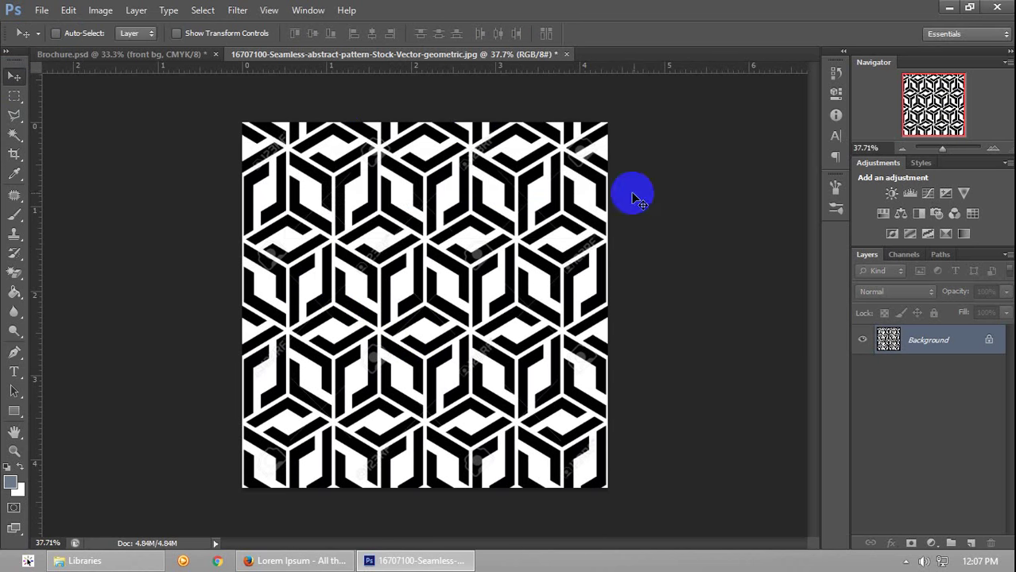
{"action": "left_click", "coordinate": [567, 56]}
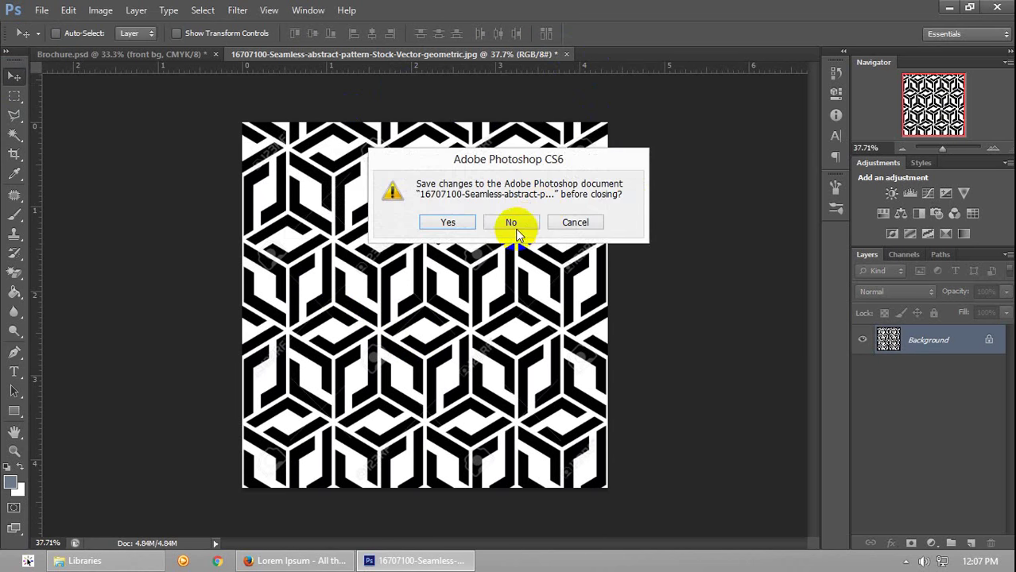
{"action": "left_click", "coordinate": [514, 223]}
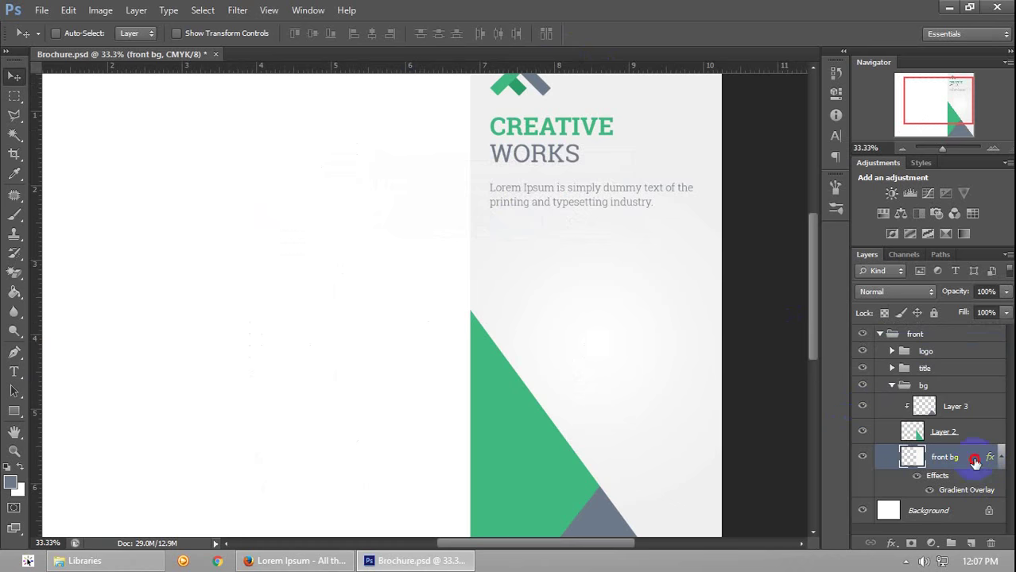
Add a Pattern Overlay to the front bg layer using the black-and-white cube pattern
{"action": "double_click", "coordinate": [975, 461]}
{"action": "left_click", "coordinate": [58, 327]}
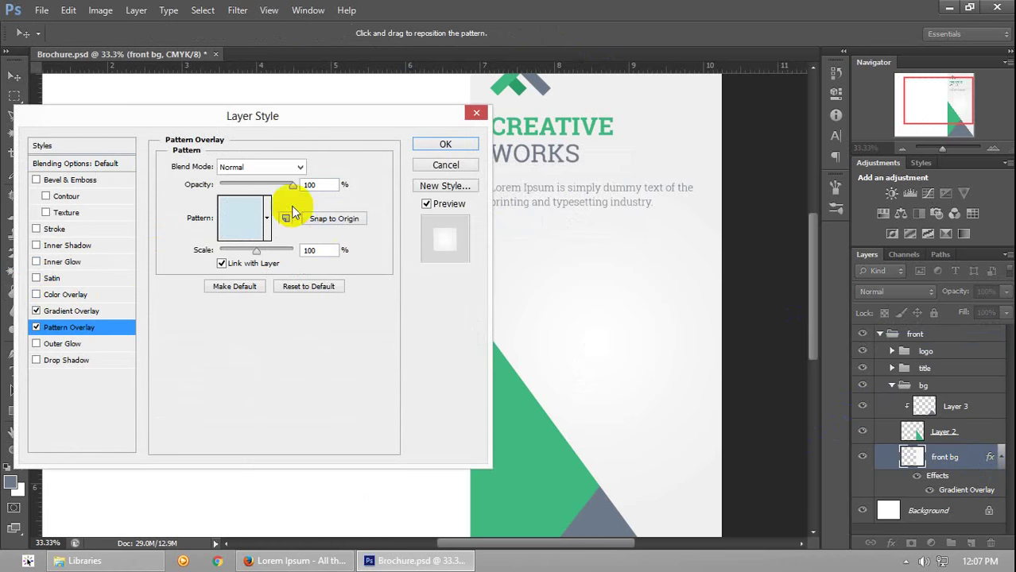
{"action": "left_click", "coordinate": [268, 217]}
{"action": "left_click", "coordinate": [266, 336]}
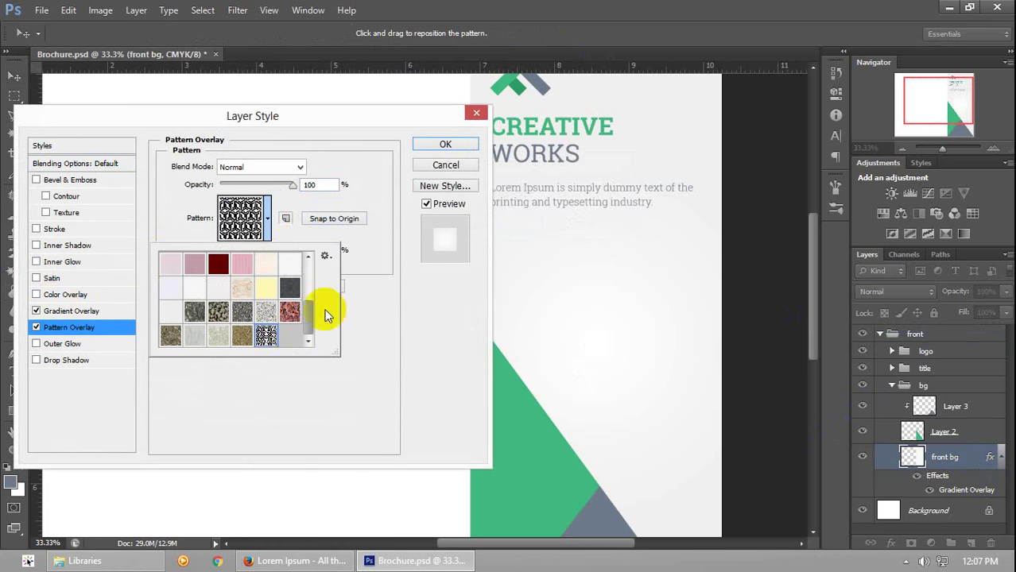
{"action": "left_click_drag", "start_coordinate": [352, 113], "coordinate": [355, 117]}
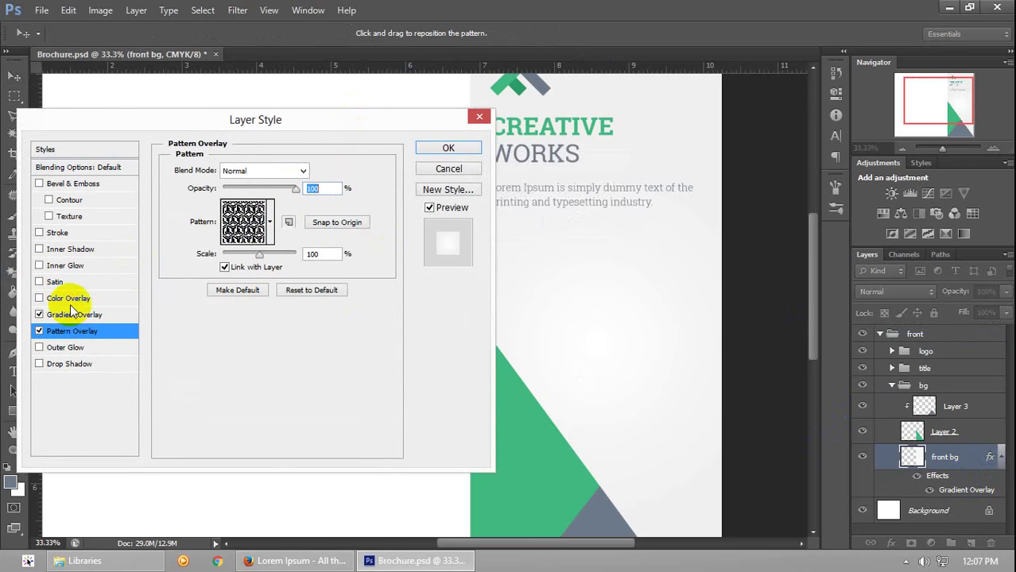
Turn off the front bg layer's Gradient Overlay and set the Pattern Overlay scale to 63%
{"action": "left_click", "coordinate": [79, 315]}
{"action": "left_click", "coordinate": [39, 316]}
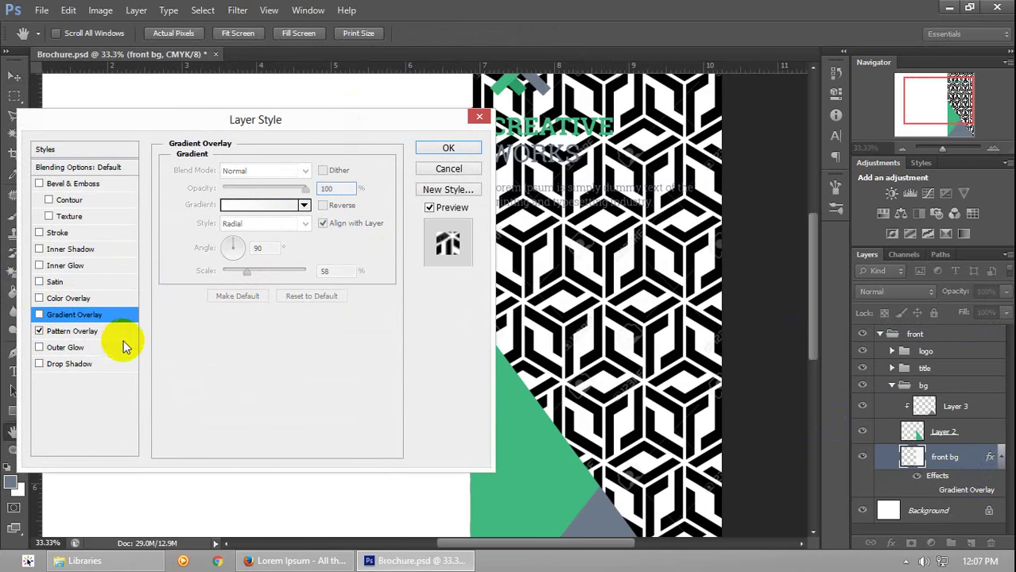
{"action": "left_click", "coordinate": [72, 330]}
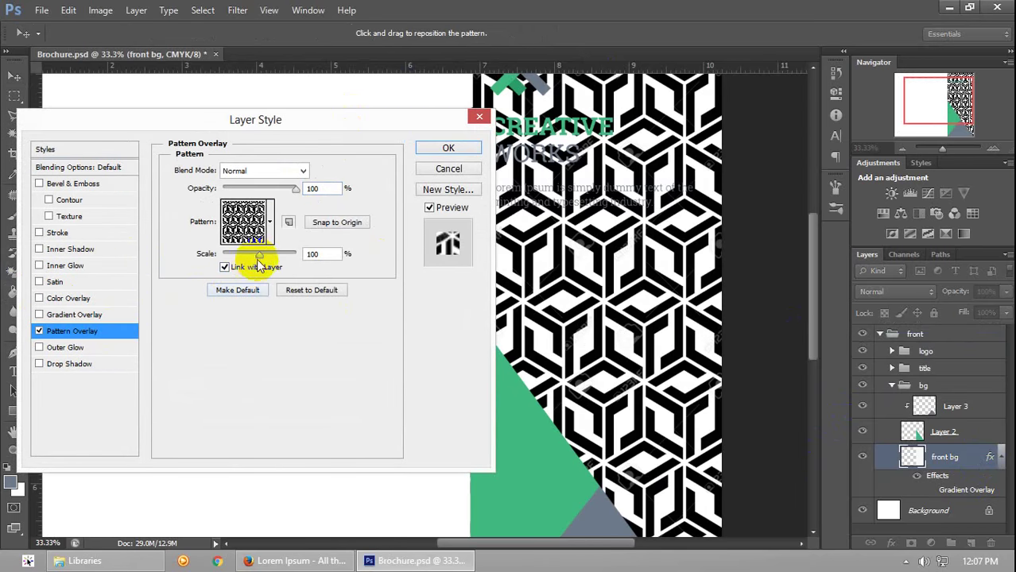
{"action": "left_click_drag", "start_coordinate": [255, 257], "coordinate": [245, 257]}
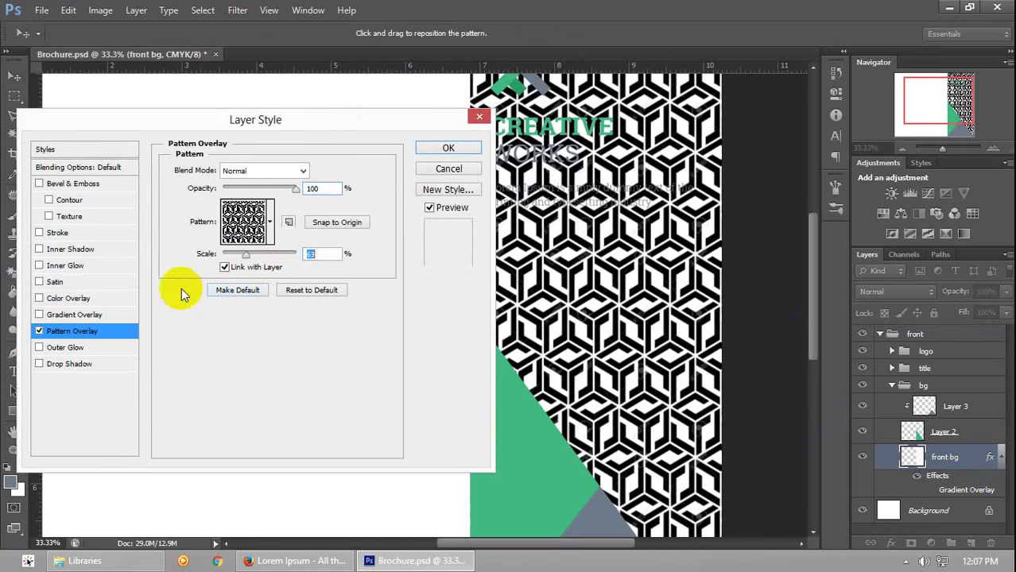
Re-enable the front bg layer's Gradient Overlay and set its blend mode to Multiply
{"action": "left_click", "coordinate": [74, 316]}
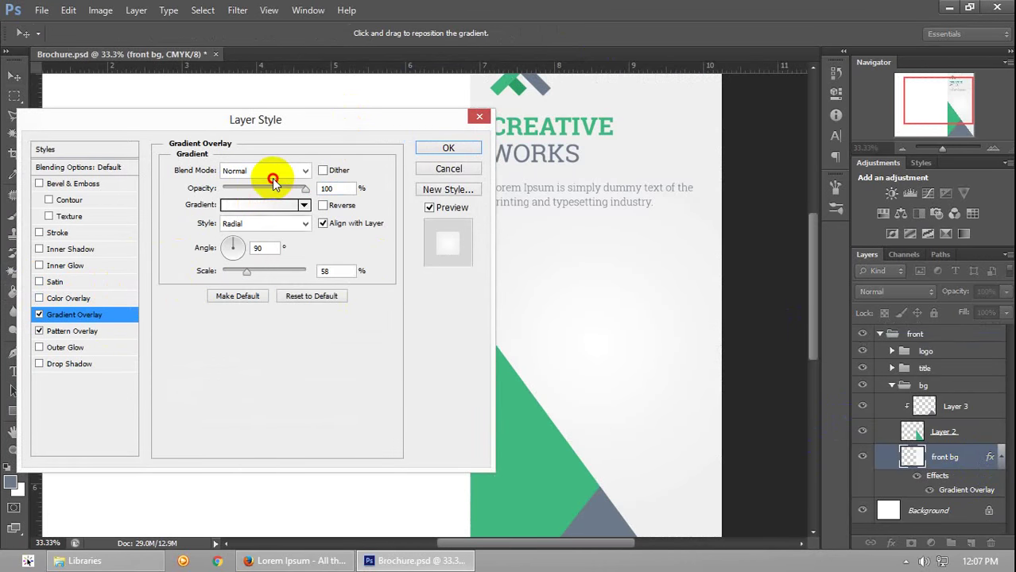
{"action": "left_click", "coordinate": [271, 171]}
{"action": "left_click", "coordinate": [244, 234]}
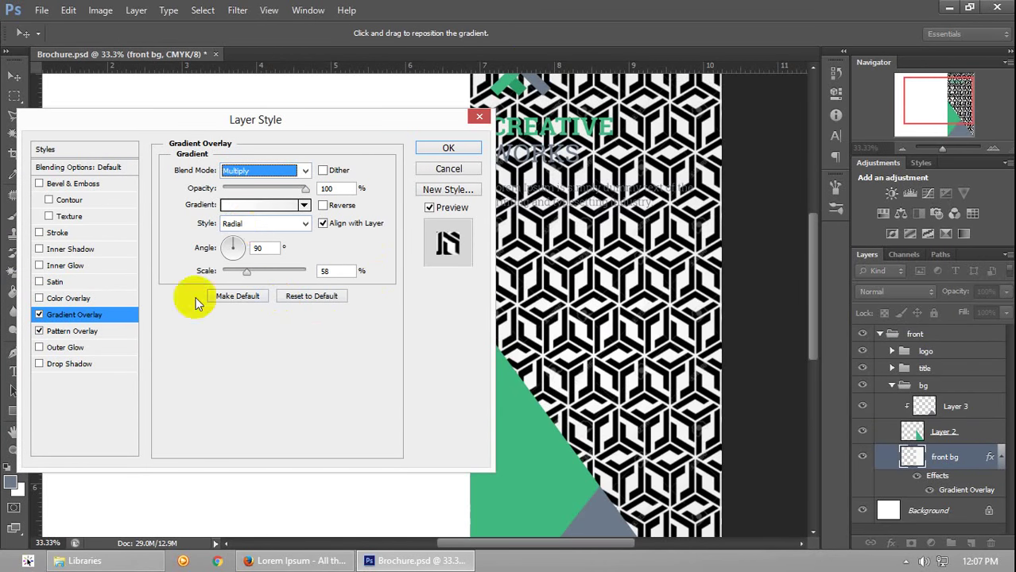
Try 10% opacity on the Gradient Overlay, and lower the Pattern Overlay's opacity to 2%
{"action": "left_click", "coordinate": [84, 325]}
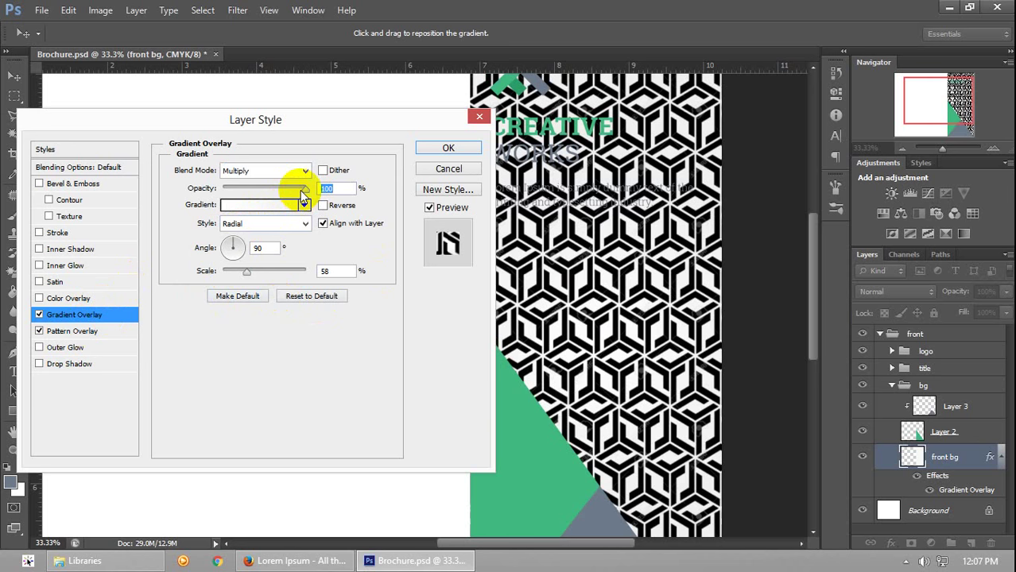
{"action": "left_click_drag", "start_coordinate": [302, 197], "coordinate": [231, 195]}
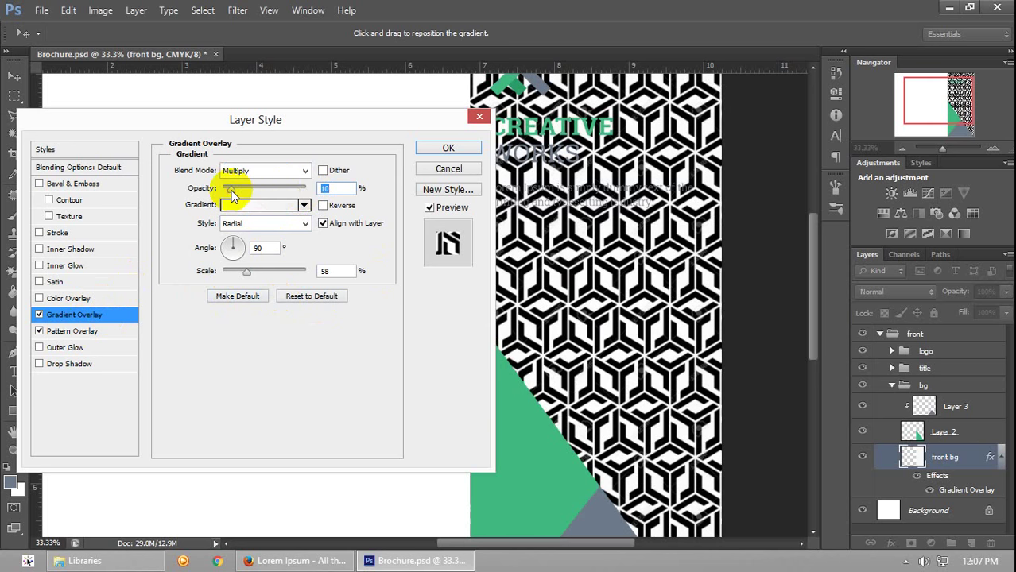
{"action": "left_click", "coordinate": [70, 334]}
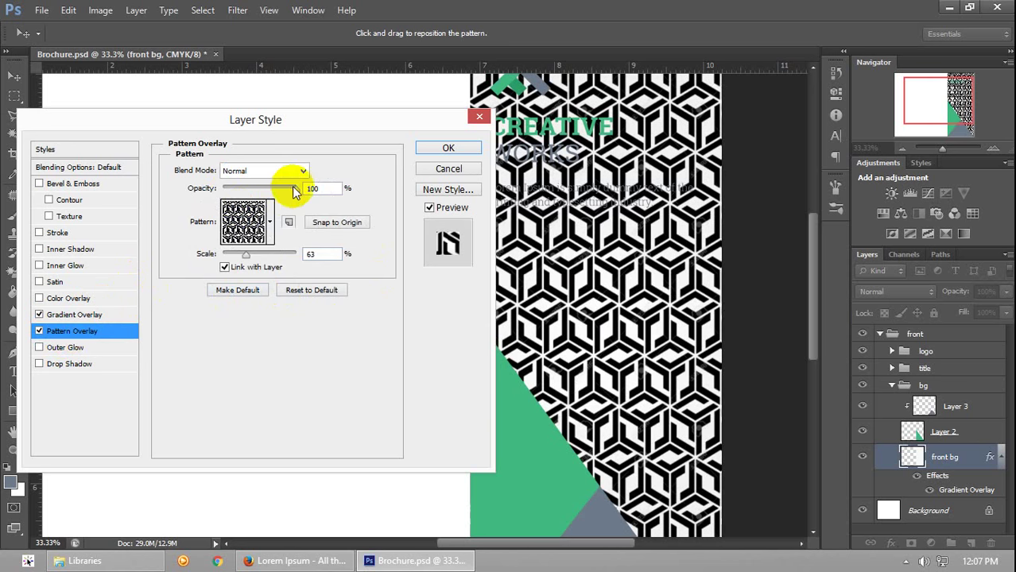
{"action": "left_click_drag", "start_coordinate": [292, 194], "coordinate": [224, 190]}
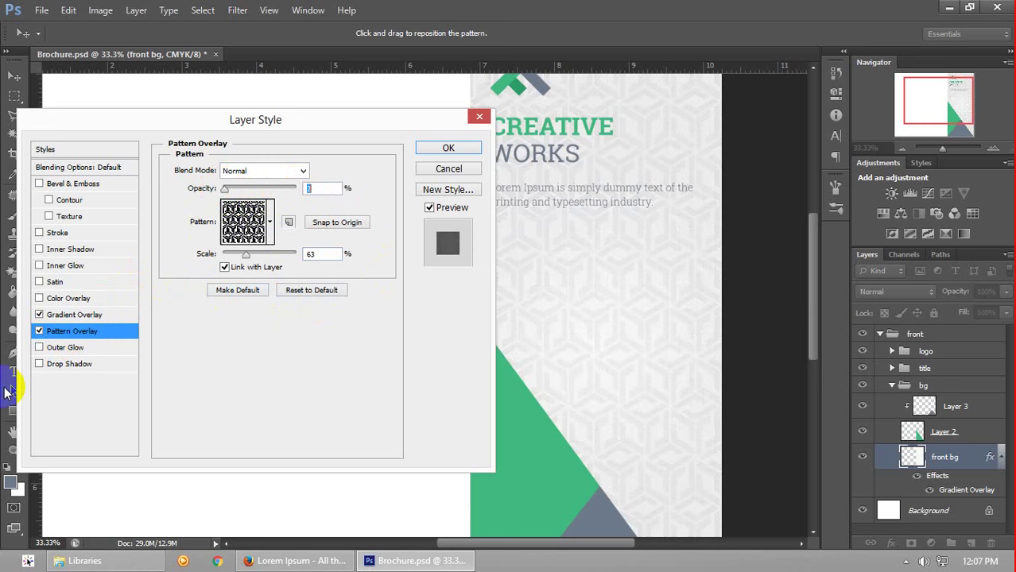
Change the front bg layer's Gradient Overlay blend mode to Normal
{"action": "left_click", "coordinate": [74, 314]}
{"action": "left_click", "coordinate": [242, 172]}
{"action": "left_click", "coordinate": [238, 233]}
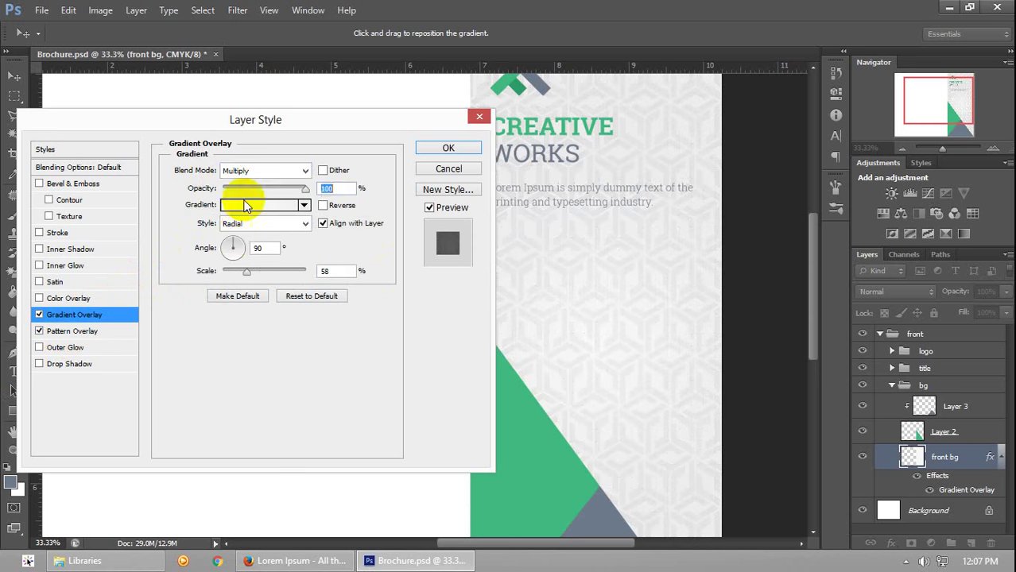
{"action": "left_click", "coordinate": [259, 171]}
{"action": "left_click", "coordinate": [234, 185]}
Set the Pattern Overlay's blend mode to Multiply and its opacity to 7%
{"action": "left_click", "coordinate": [72, 330]}
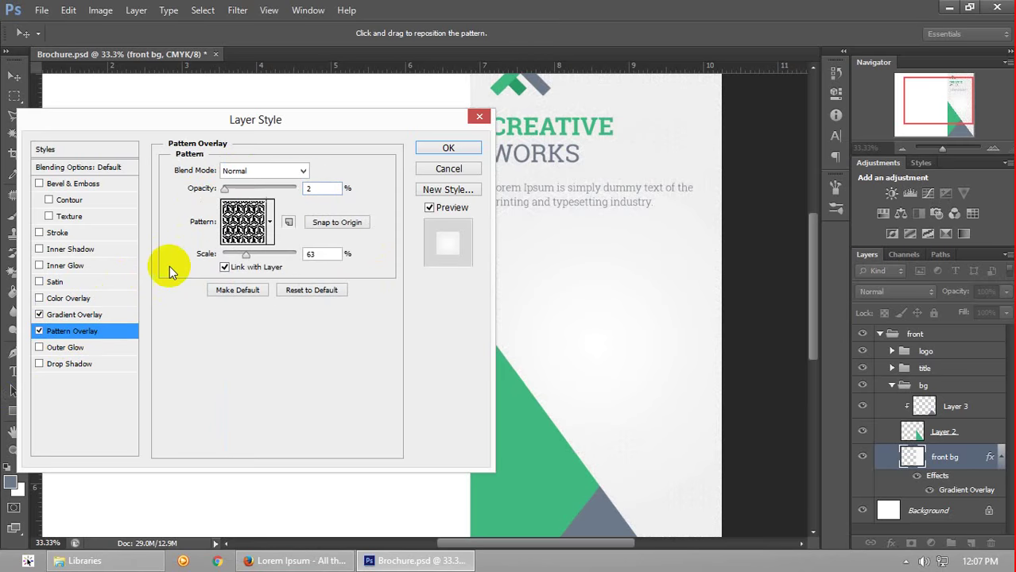
{"action": "left_click", "coordinate": [259, 171]}
{"action": "left_click", "coordinate": [253, 221]}
{"action": "left_click_drag", "start_coordinate": [227, 189], "coordinate": [297, 189]}
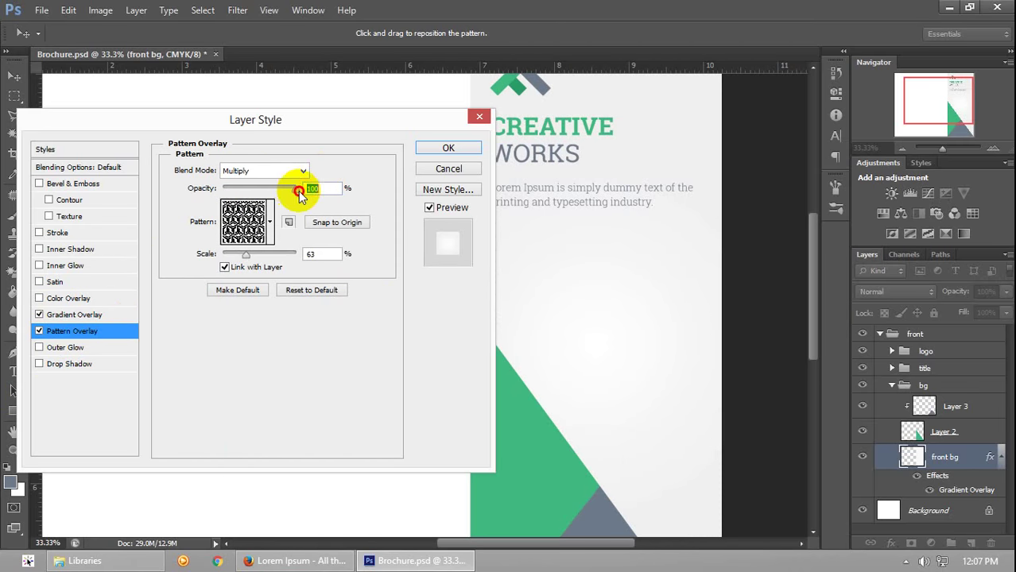
{"action": "left_click_drag", "start_coordinate": [274, 191], "coordinate": [228, 190]}
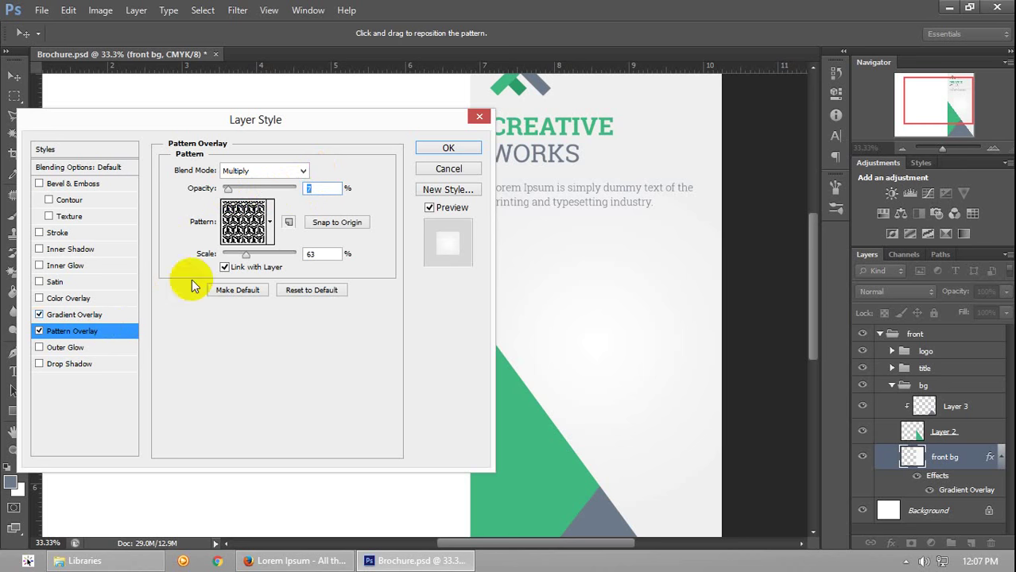
Switch the Gradient Overlay's blend mode back to Multiply
{"action": "left_click", "coordinate": [79, 314]}
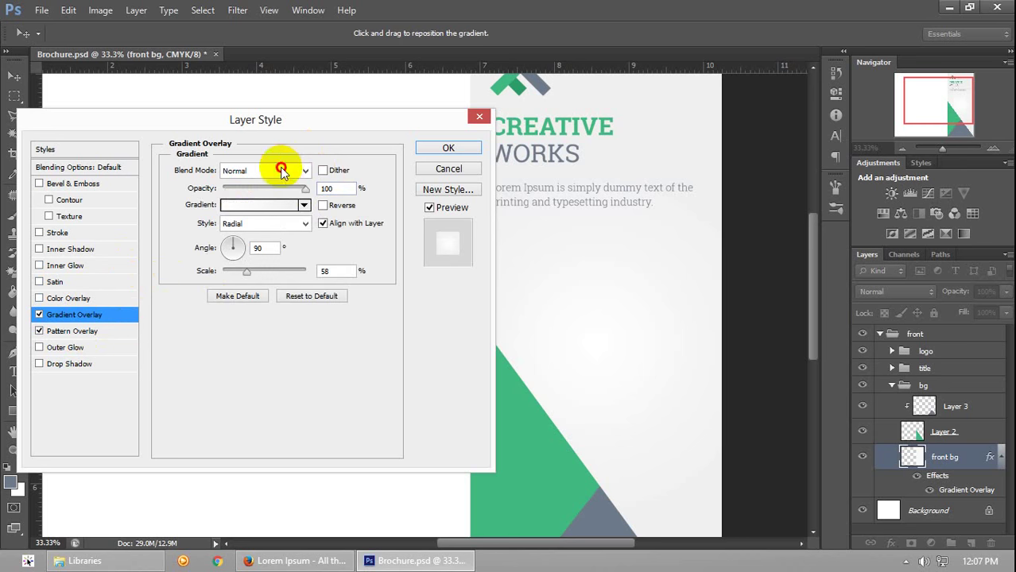
{"action": "left_click", "coordinate": [270, 170]}
{"action": "left_click", "coordinate": [235, 233]}
Set the Pattern Overlay to Normal blend mode with 1% opacity and 39% scale
{"action": "left_click", "coordinate": [68, 331]}
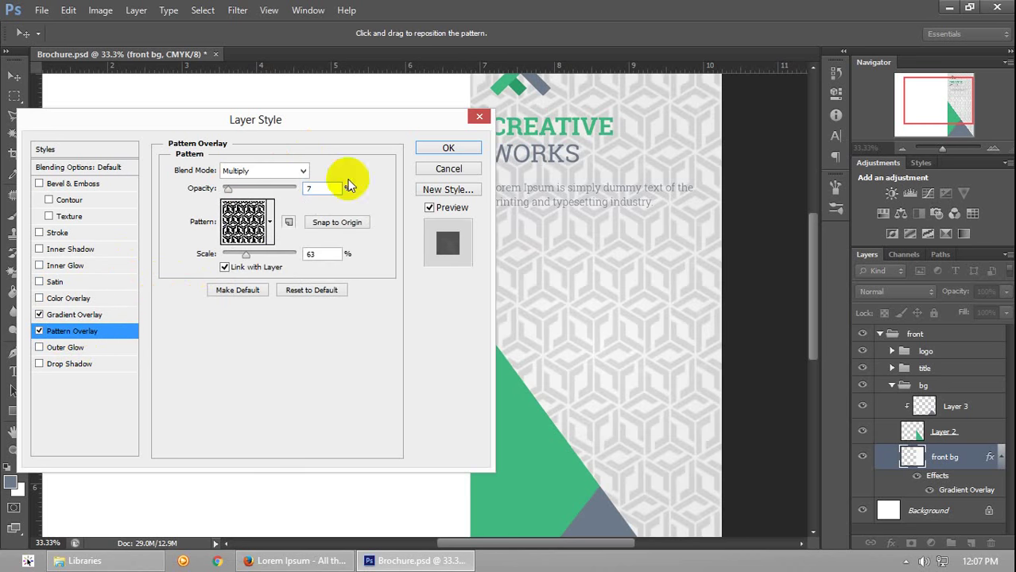
{"action": "left_click", "coordinate": [245, 175]}
{"action": "left_click", "coordinate": [238, 153]}
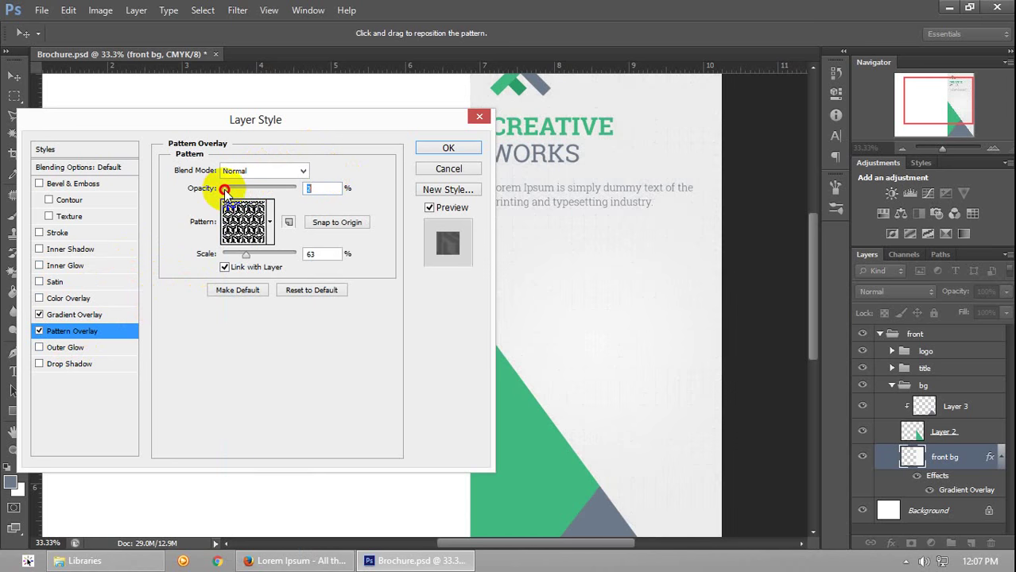
{"action": "left_click_drag", "start_coordinate": [225, 191], "coordinate": [226, 191]}
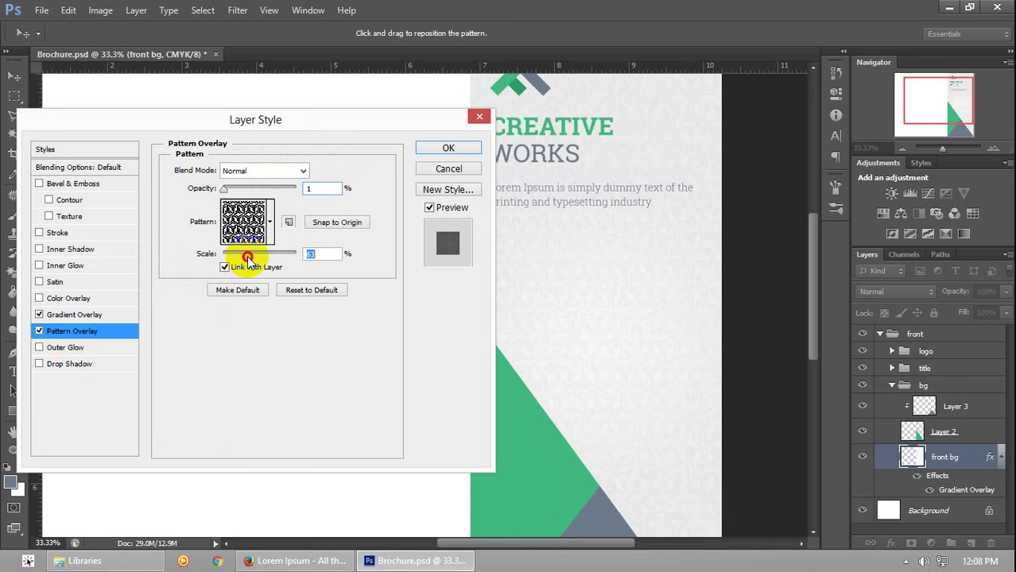
Set the Gradient Overlay to Normal blend mode with 59% opacity and apply the front bg layer's style
{"action": "left_click", "coordinate": [104, 314]}
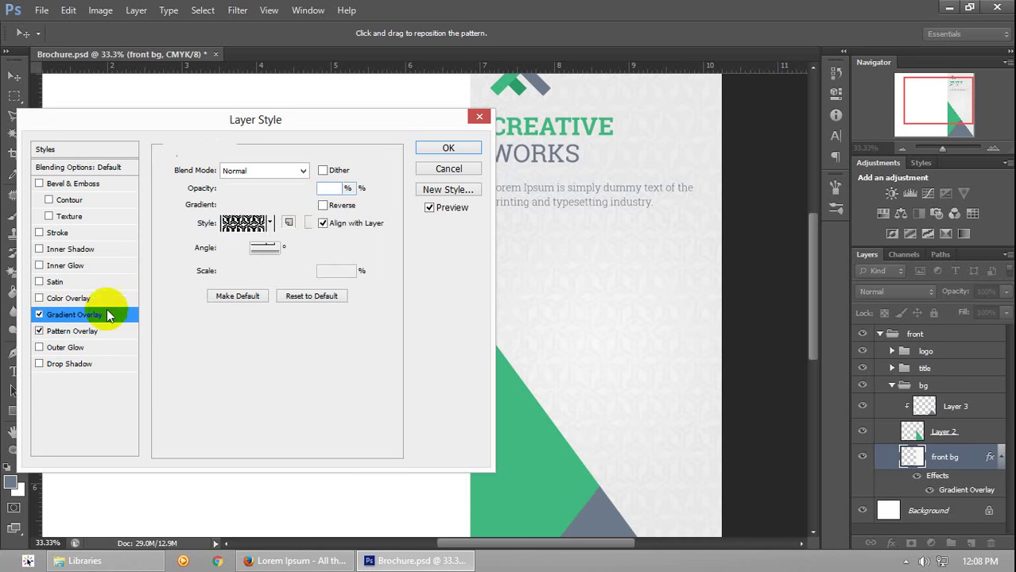
{"action": "left_click", "coordinate": [319, 189]}
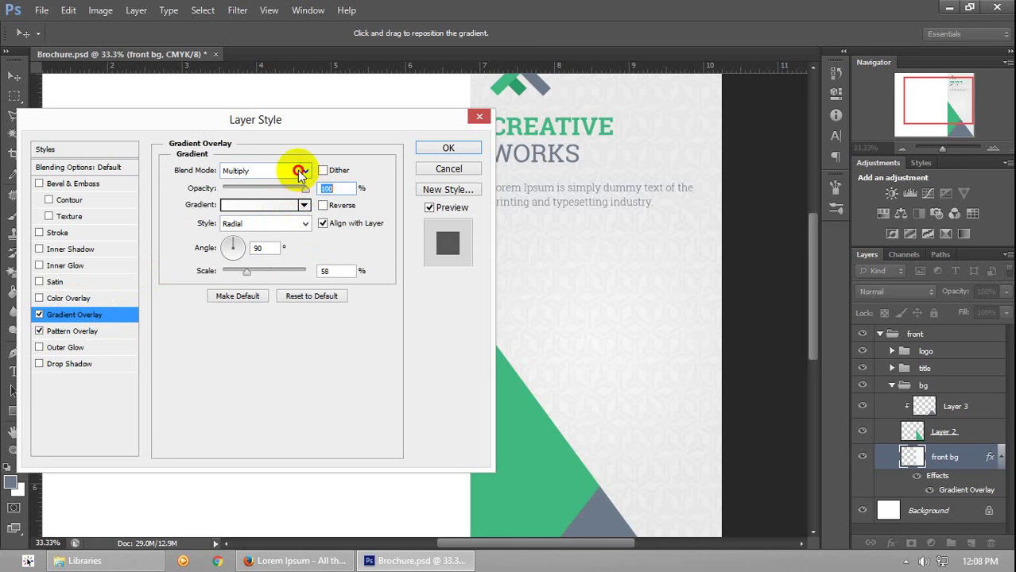
{"action": "left_click", "coordinate": [303, 172]}
{"action": "left_click", "coordinate": [243, 182]}
{"action": "left_click_drag", "start_coordinate": [304, 189], "coordinate": [264, 185]}
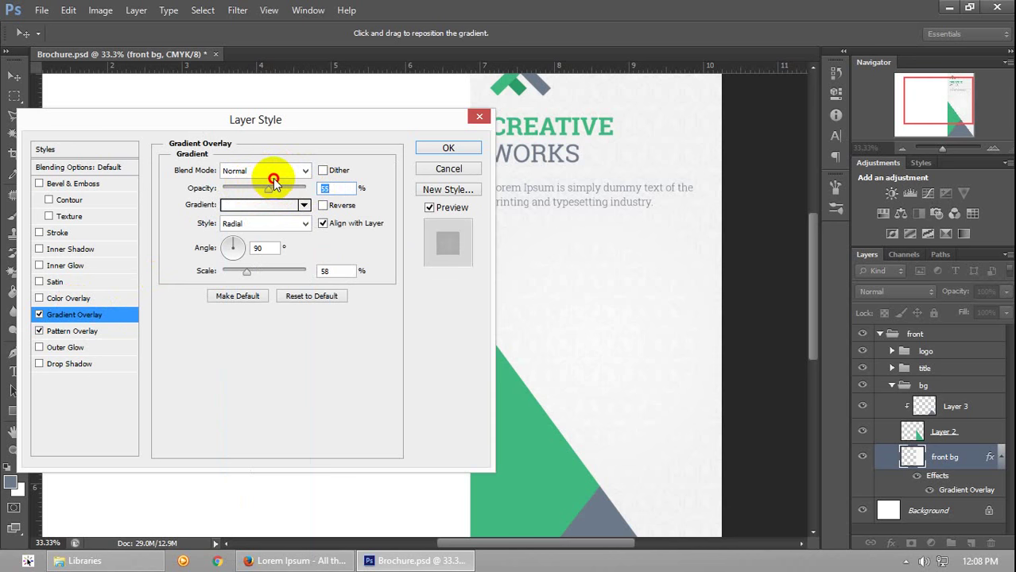
{"action": "mouse_move", "coordinate": [273, 191]}
{"action": "left_mouse_down"}
{"action": "mouse_move", "coordinate": [263, 191]}
{"action": "mouse_move", "coordinate": [272, 191]}
{"action": "left_mouse_up"}
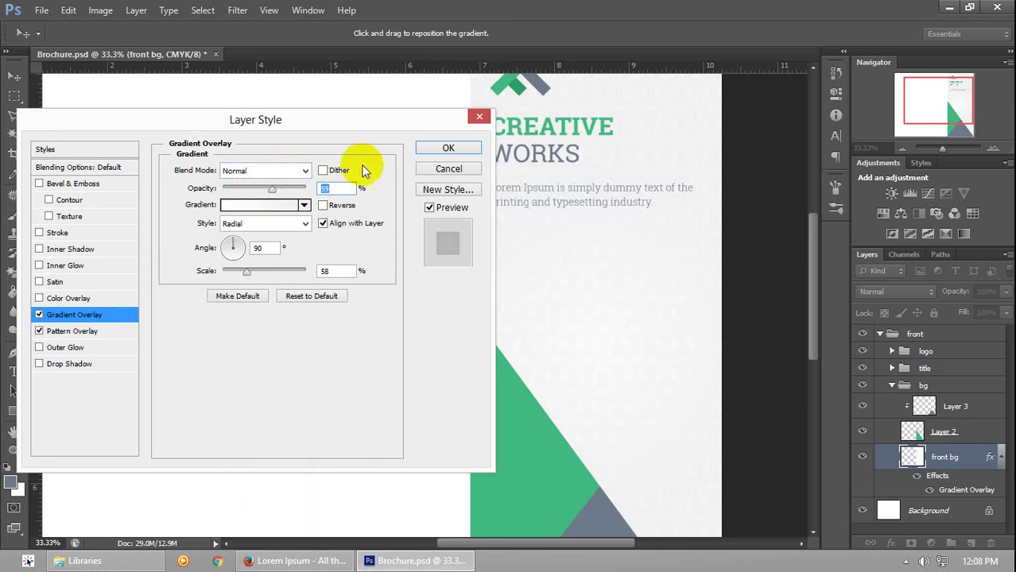
{"action": "left_click", "coordinate": [448, 148]}
Inspect the cover's background texture up close and raise the front bg layer's Pattern Overlay opacity to 3%
{"action": "left_click", "coordinate": [994, 149]}
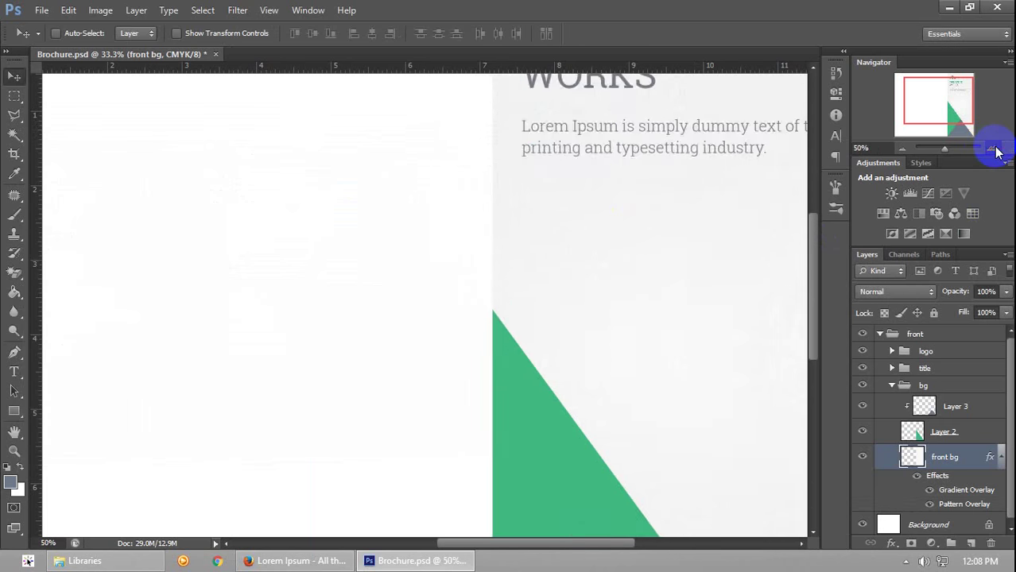
{"action": "left_click", "coordinate": [994, 149]}
{"action": "left_click", "coordinate": [993, 148]}
{"action": "left_click_drag", "start_coordinate": [953, 100], "coordinate": [966, 102]}
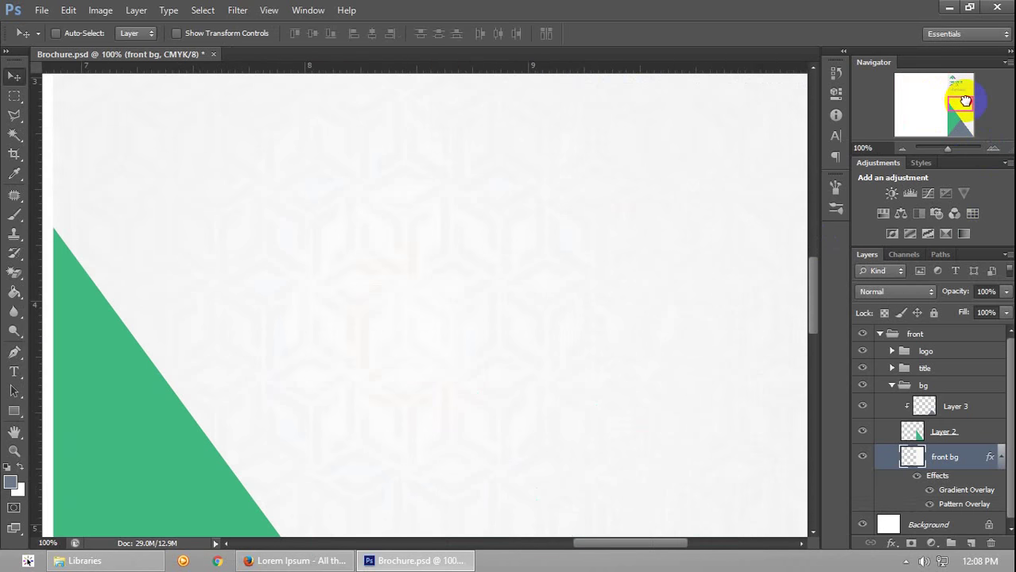
{"action": "left_click", "coordinate": [902, 149]}
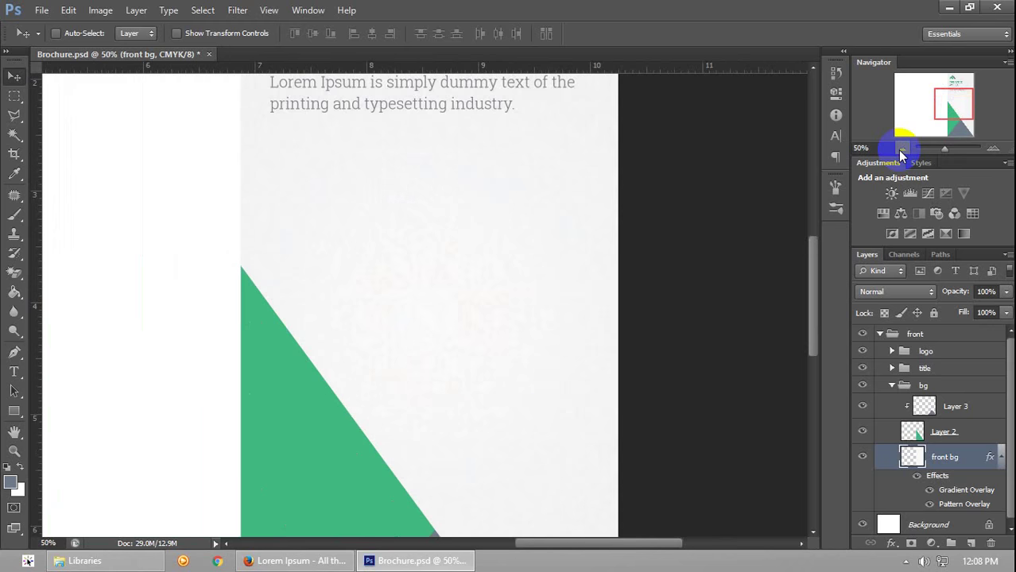
{"action": "left_click", "coordinate": [994, 149]}
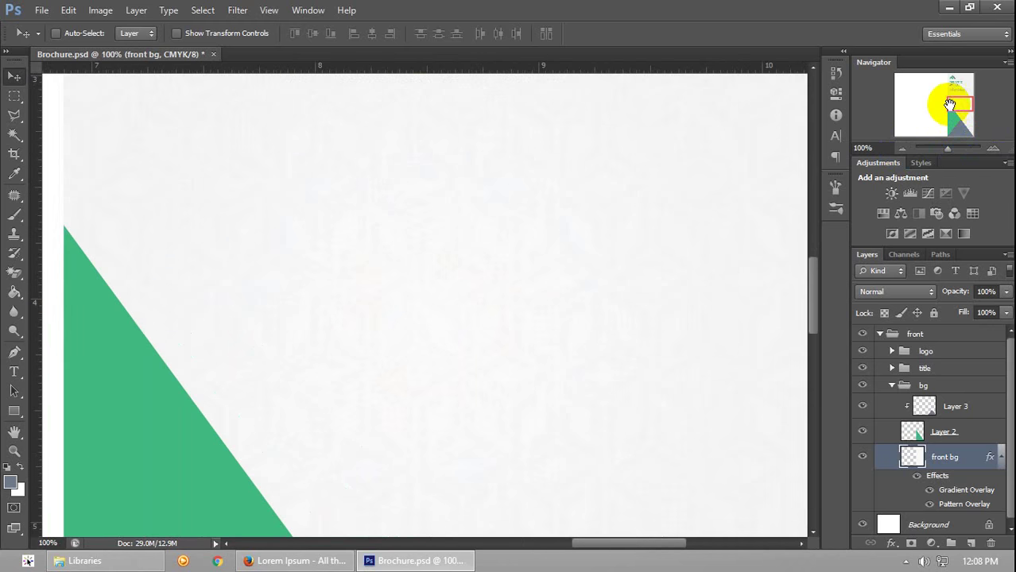
{"action": "double_click", "coordinate": [966, 504]}
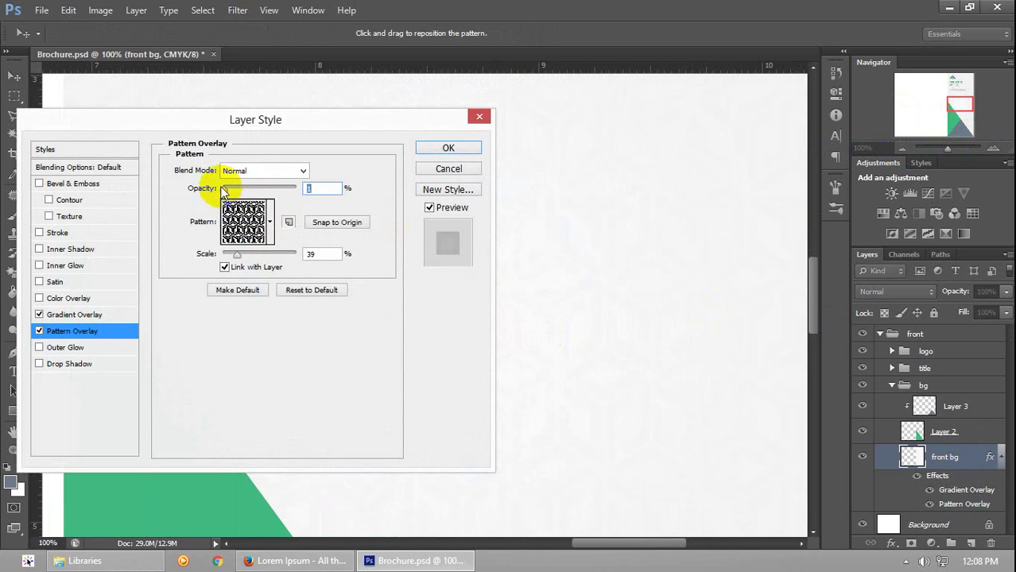
{"action": "double_click", "coordinate": [322, 189]}
{"action": "type", "text": "5"}
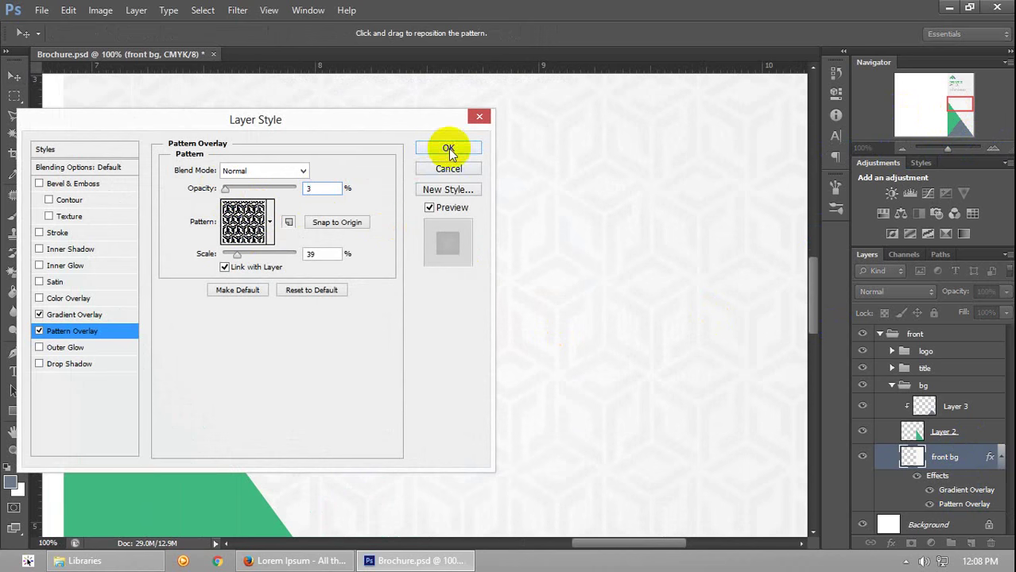
{"action": "left_click", "coordinate": [449, 149]}
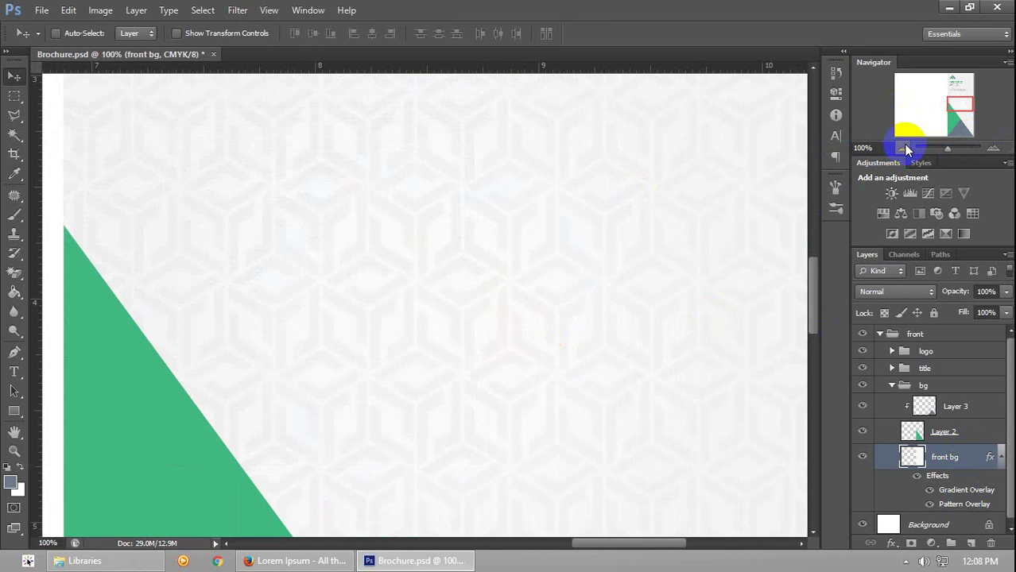
Check the texture on the whole cover and set the front bg layer's Pattern Overlay opacity to 1%
{"action": "left_click", "coordinate": [900, 148]}
{"action": "left_click", "coordinate": [900, 148]}
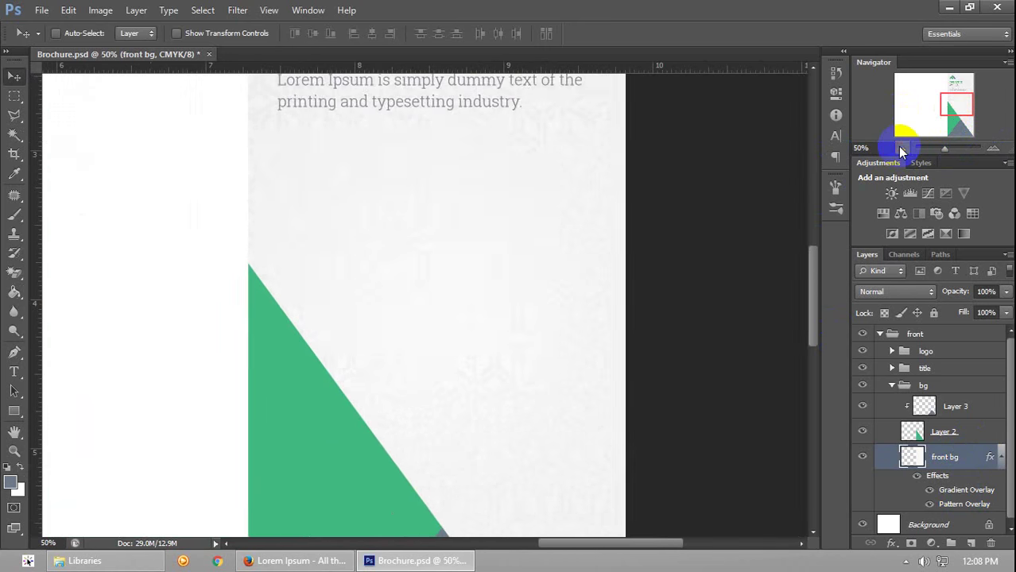
{"action": "left_click", "coordinate": [900, 148]}
{"action": "left_click", "coordinate": [900, 148]}
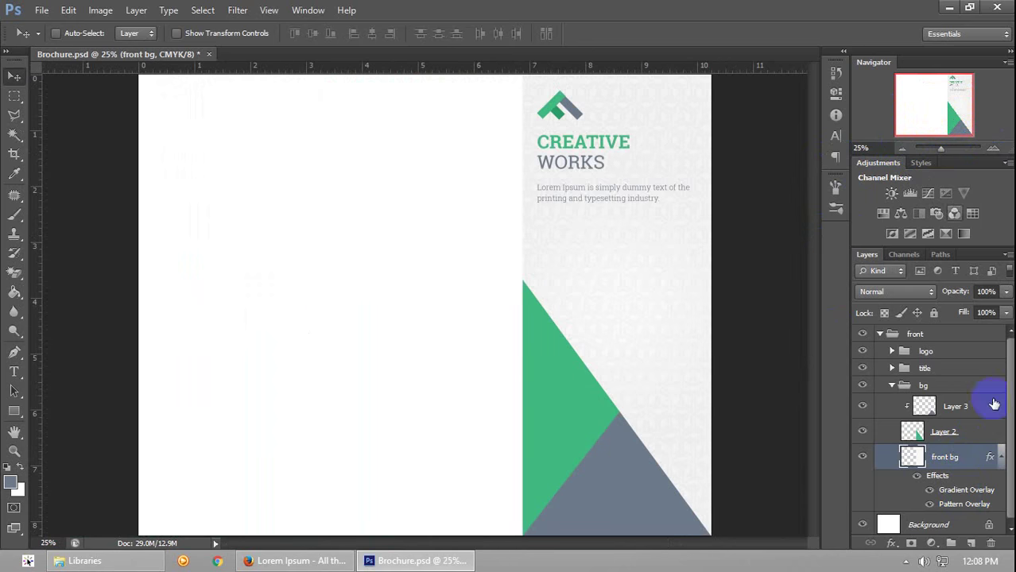
{"action": "left_click", "coordinate": [964, 504]}
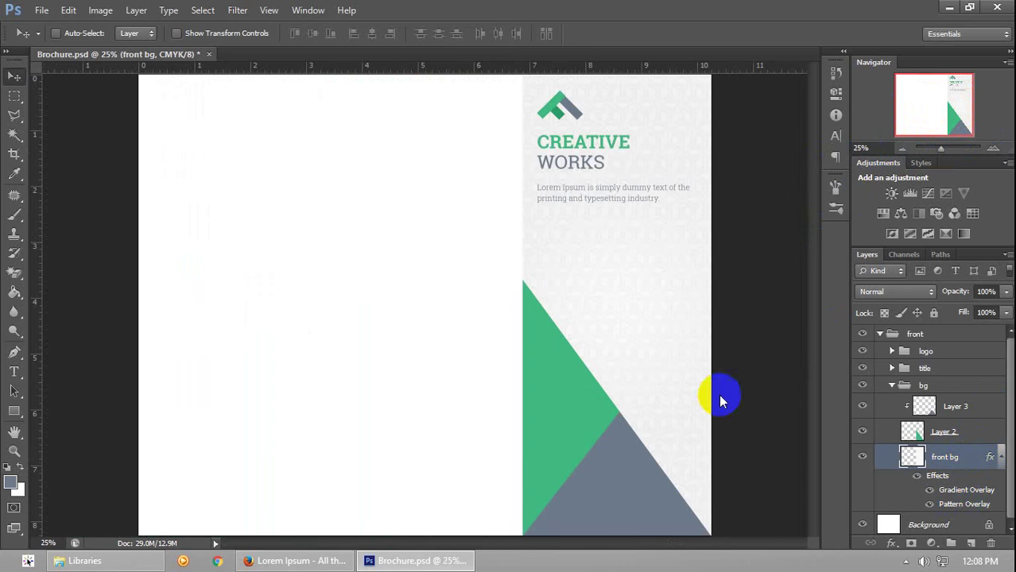
{"action": "double_click", "coordinate": [324, 189]}
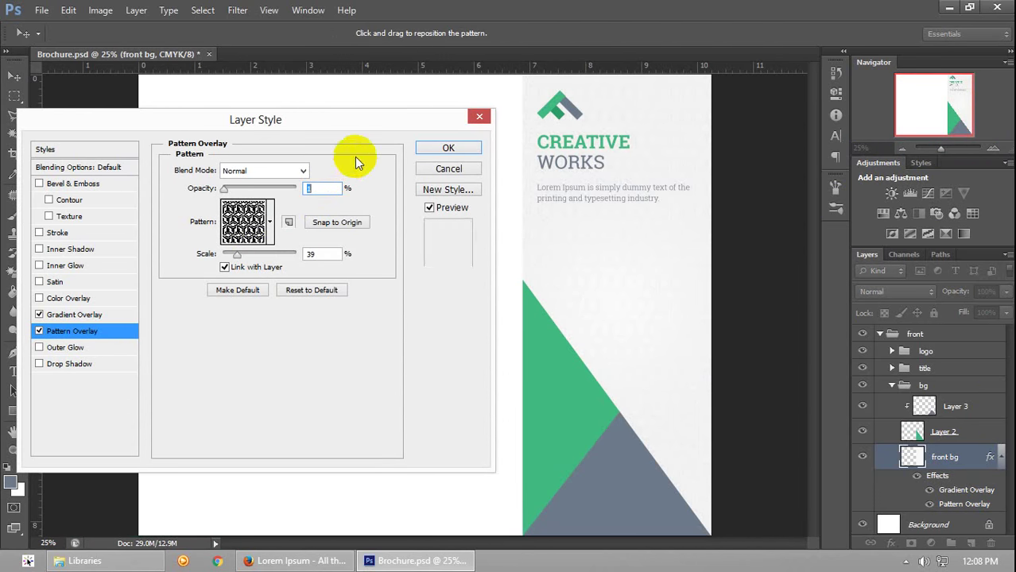
{"action": "left_click", "coordinate": [430, 147]}
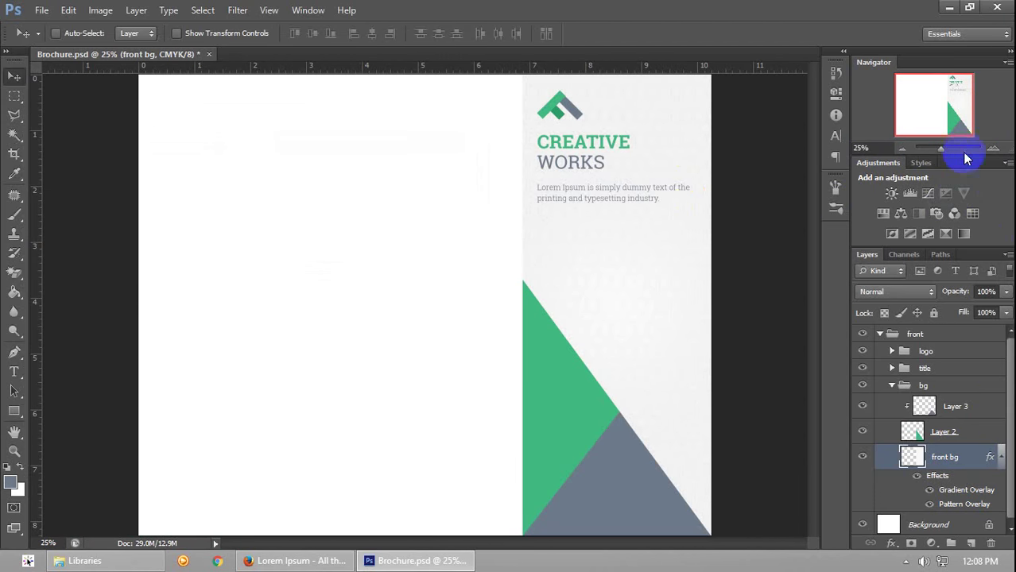
Increase the scale of the front bg layer's Gradient Overlay to 108%
{"action": "left_click", "coordinate": [993, 149]}
{"action": "left_click", "coordinate": [993, 149]}
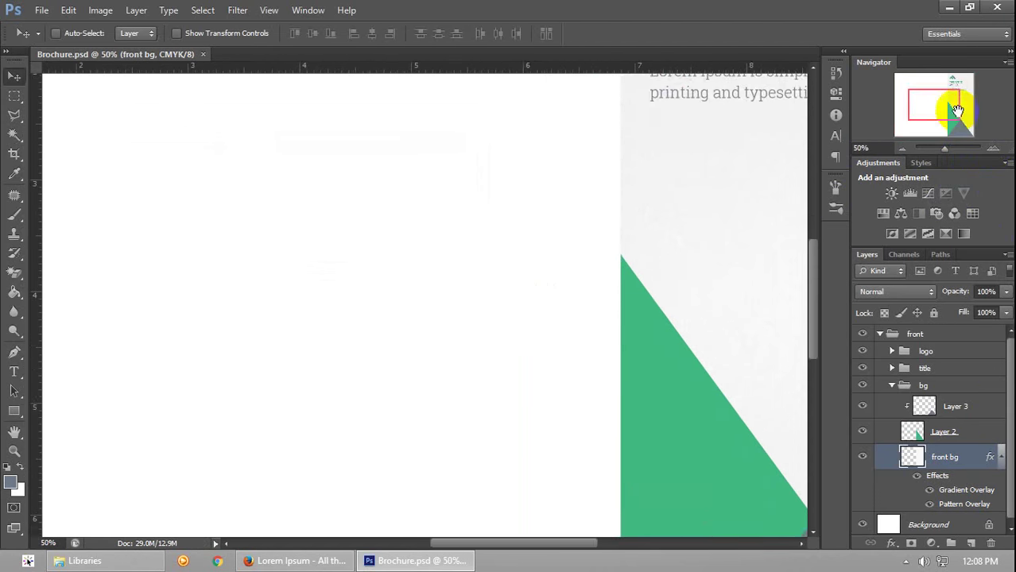
{"action": "left_click", "coordinate": [992, 101]}
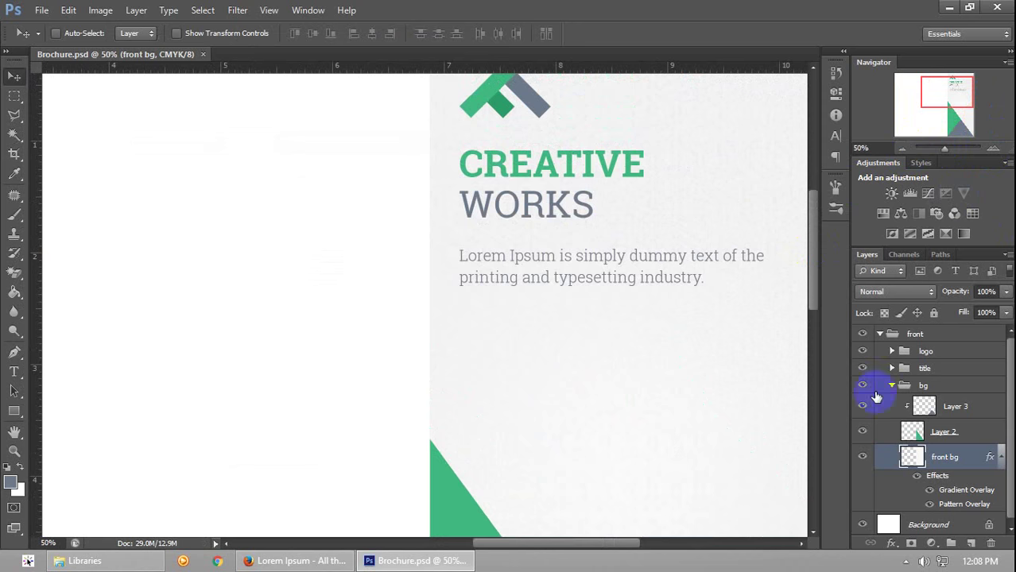
{"action": "double_click", "coordinate": [964, 492]}
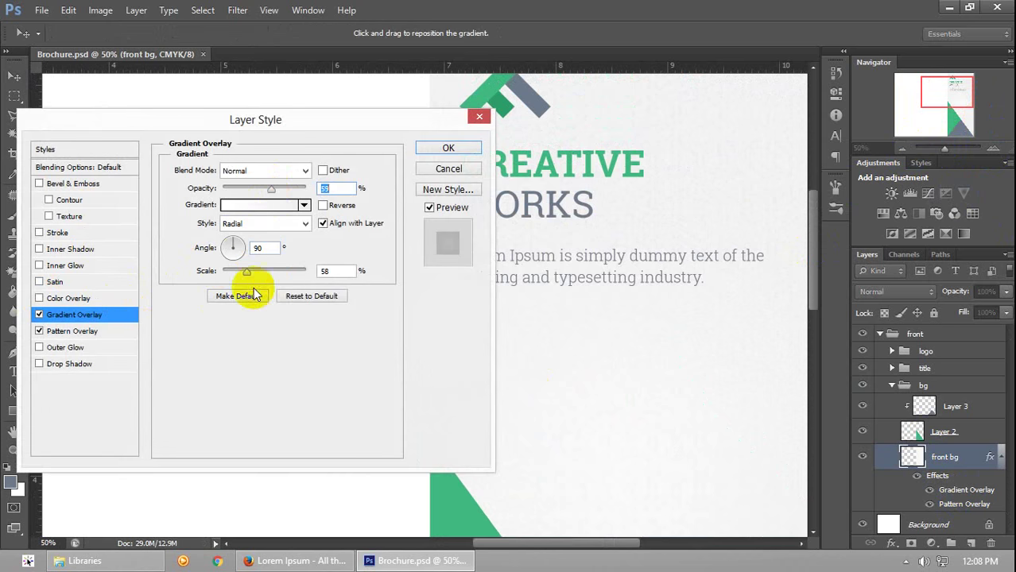
{"action": "left_click_drag", "start_coordinate": [246, 270], "coordinate": [277, 268]}
Change the end color stop of the Gradient Overlay's gradient to the light gray f3f3f3
{"action": "left_click", "coordinate": [258, 208]}
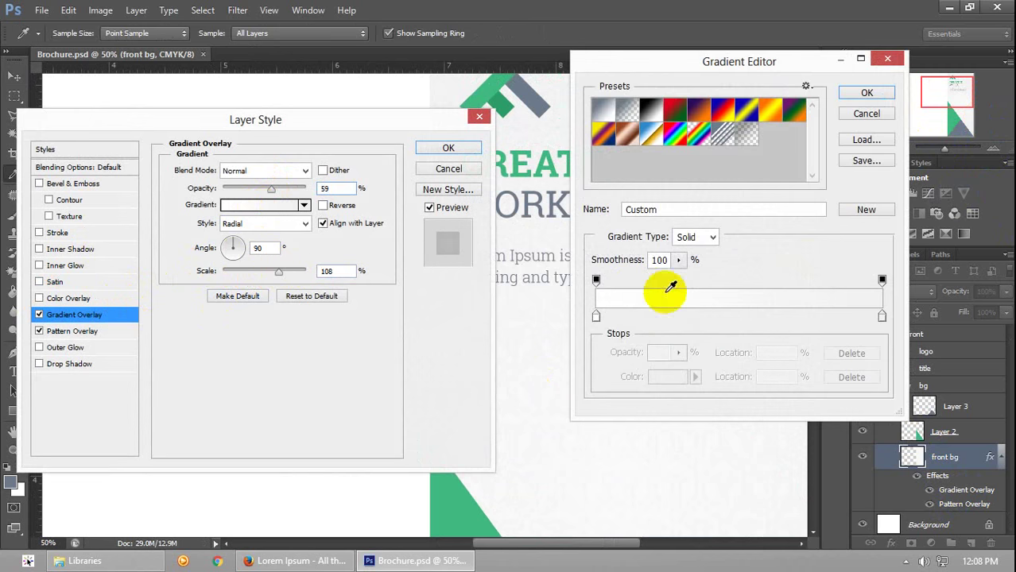
{"action": "left_click", "coordinate": [881, 318]}
{"action": "double_click", "coordinate": [881, 318]}
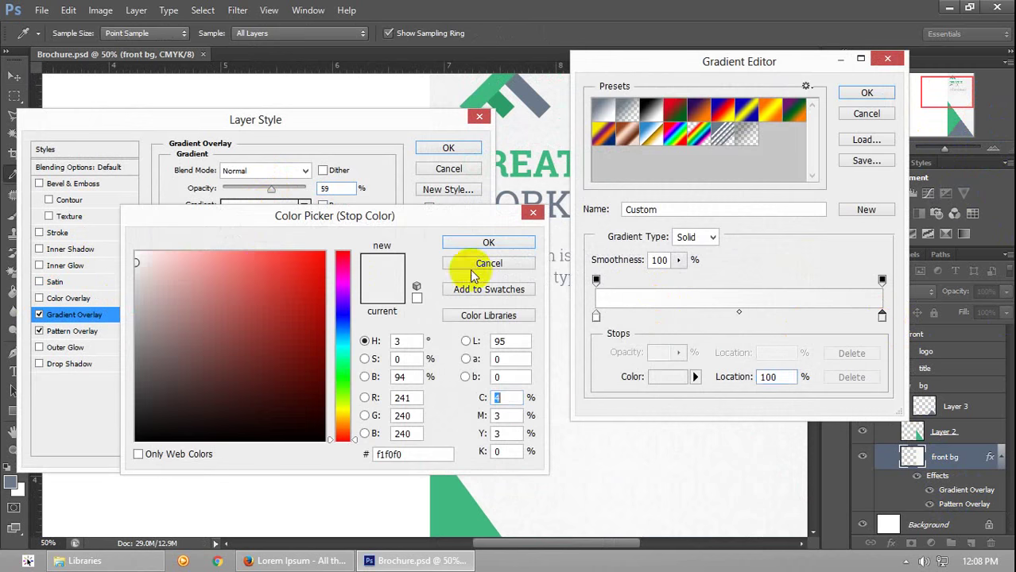
{"action": "left_click_drag", "start_coordinate": [135, 261], "coordinate": [127, 259]}
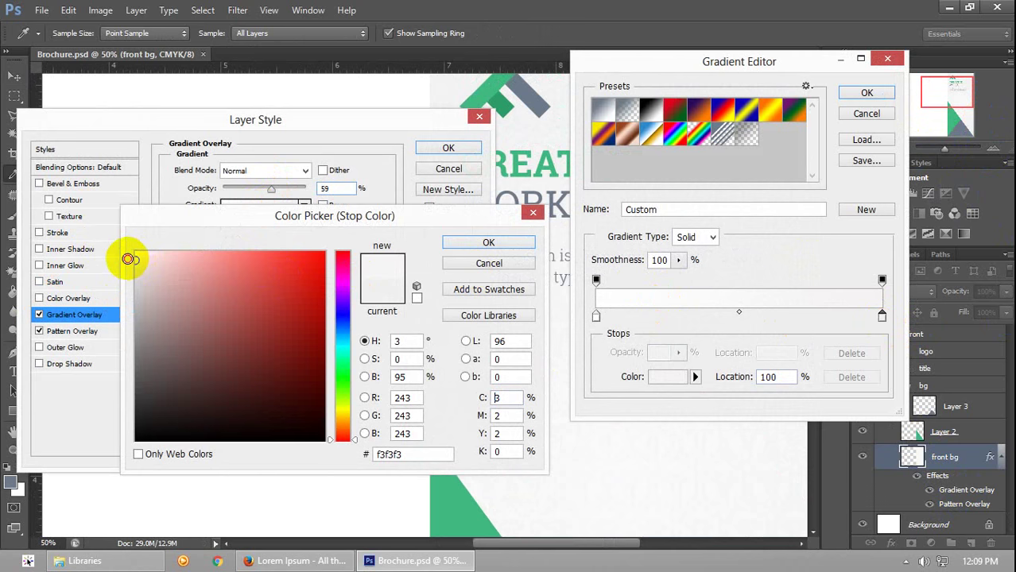
{"action": "left_click", "coordinate": [489, 242]}
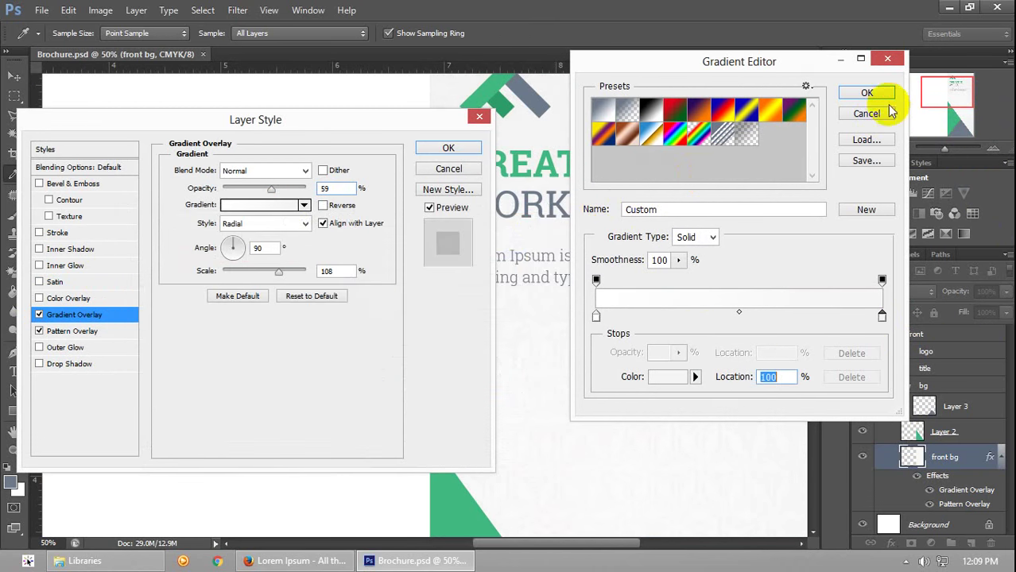
Apply the gradient changes to the front bg layer and save the brochure file
{"action": "left_click", "coordinate": [865, 93]}
{"action": "left_click", "coordinate": [448, 148]}
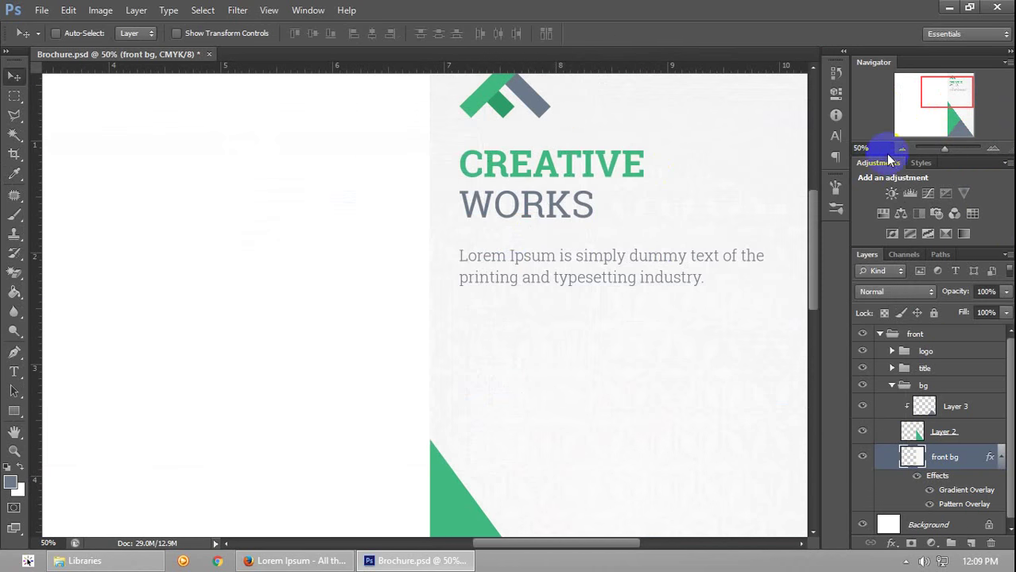
{"action": "left_click", "coordinate": [902, 150]}
{"action": "left_click", "coordinate": [902, 150]}
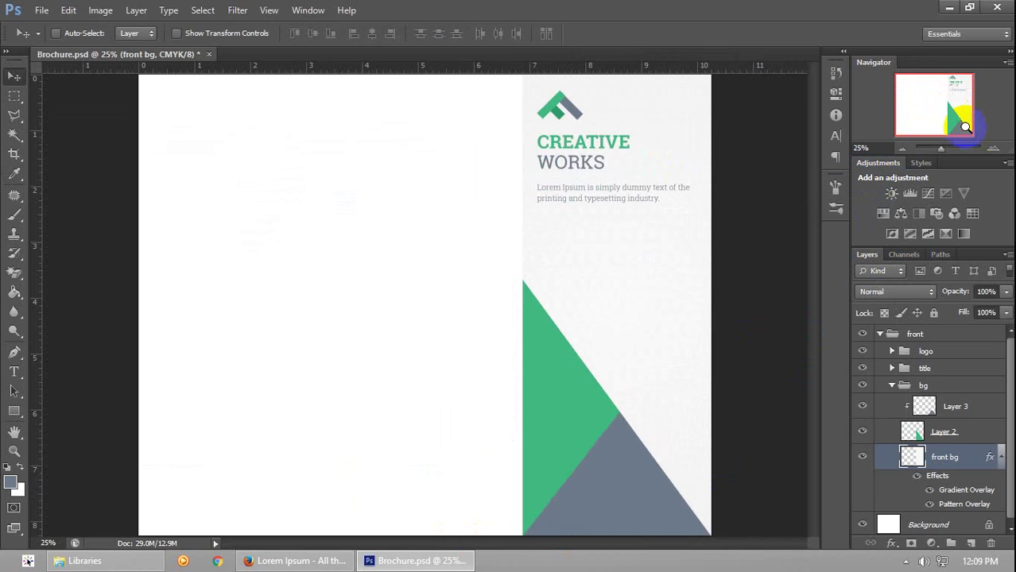
{"action": "key", "text": "ctrl+s"}
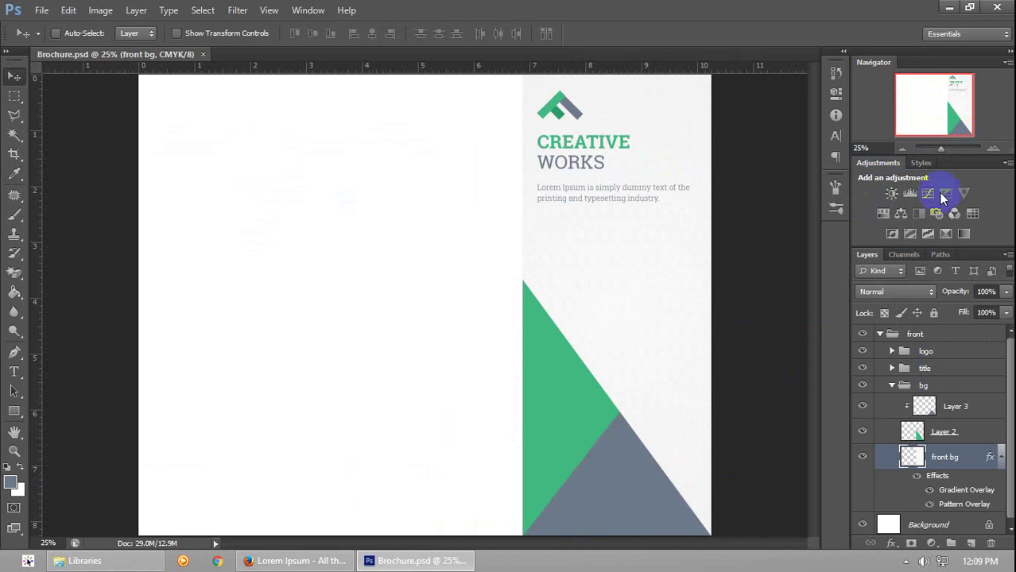
Collapse the bg group and create a new group named "bottom info" above the title group
{"action": "left_click", "coordinate": [922, 368]}
{"action": "left_click", "coordinate": [892, 386]}
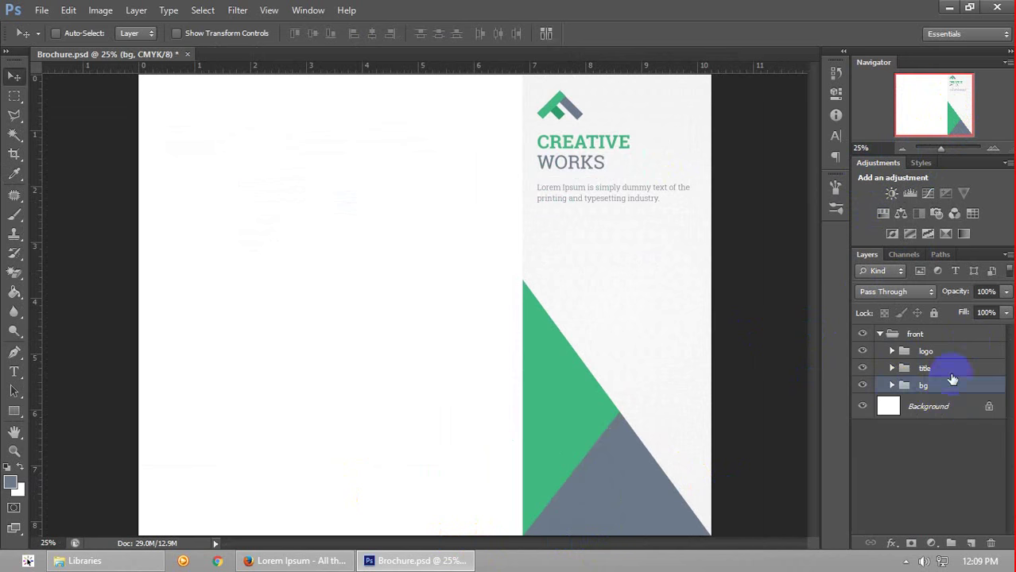
{"action": "left_click", "coordinate": [951, 543]}
{"action": "type", "text": "b"}
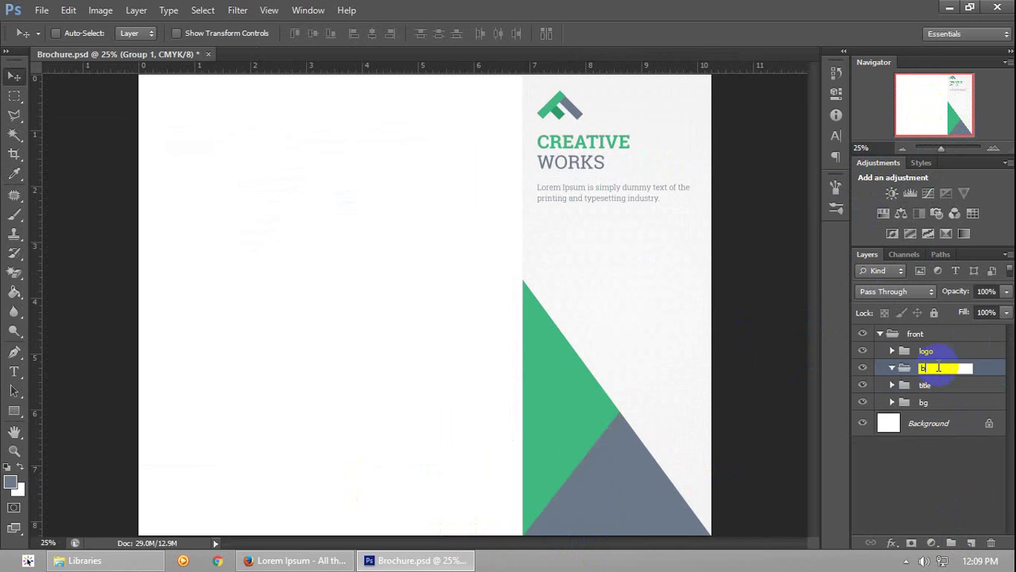
{"action": "type", "text": "ottom info"}
{"action": "key", "text": "Return"}
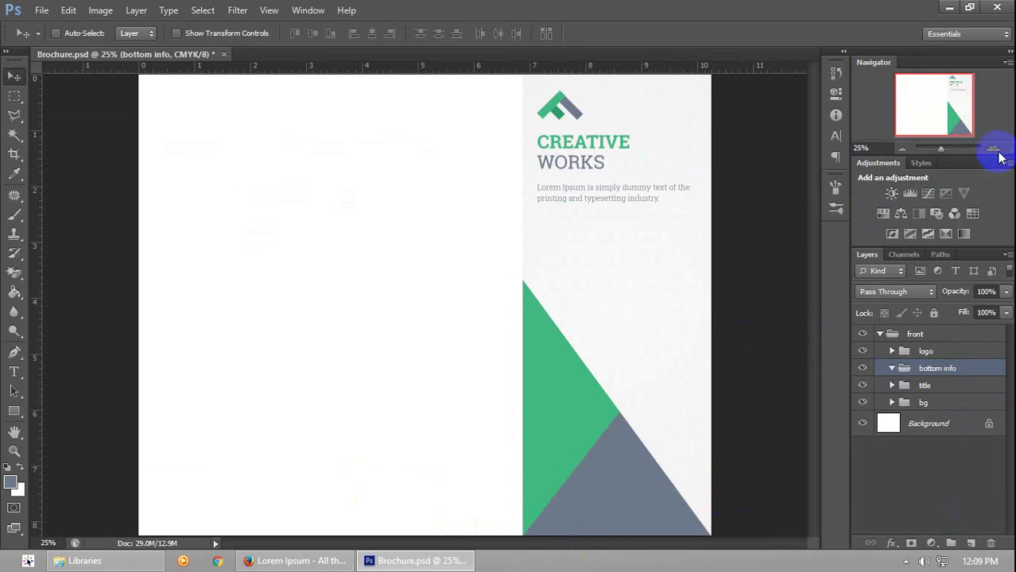
Show the guides and draw a paragraph text box about 3 inches wide between the inner margin guides, across the cover's slate triangle
{"action": "left_click", "coordinate": [993, 149]}
{"action": "left_click", "coordinate": [993, 149]}
{"action": "left_click_drag", "start_coordinate": [993, 147], "coordinate": [1003, 174]}
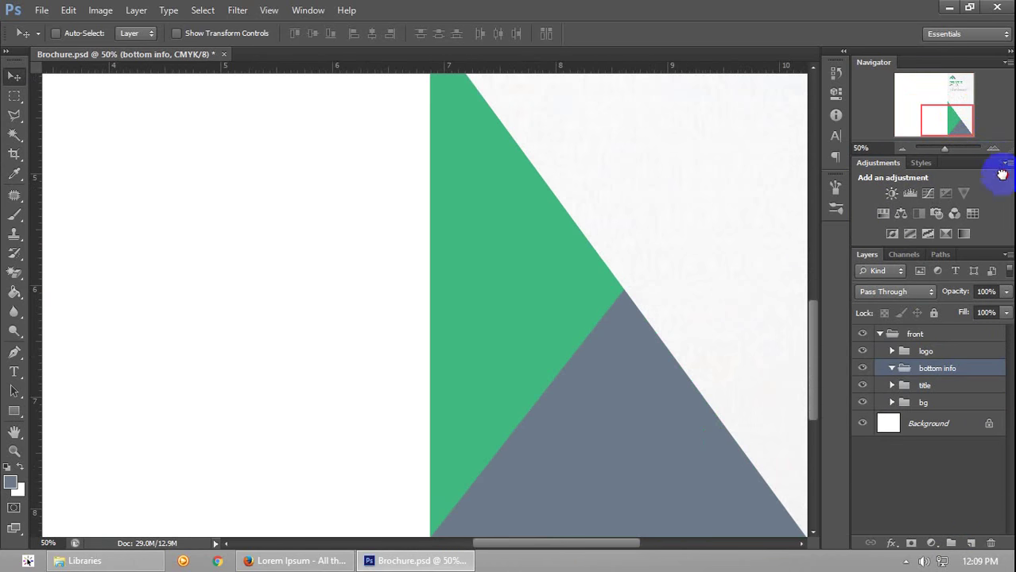
{"action": "left_click_drag", "start_coordinate": [579, 544], "coordinate": [596, 544]}
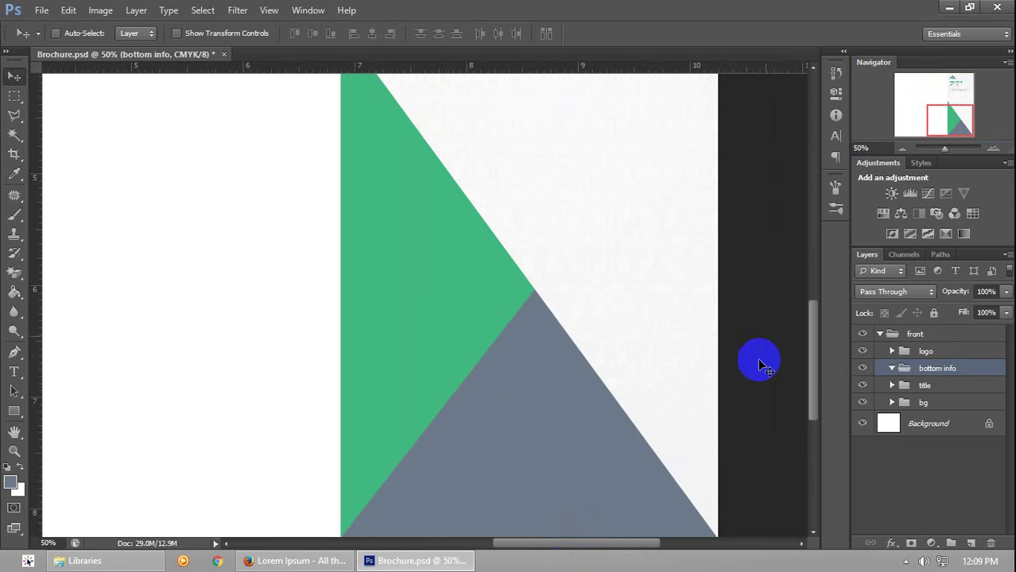
{"action": "left_click_drag", "start_coordinate": [814, 369], "coordinate": [820, 406]}
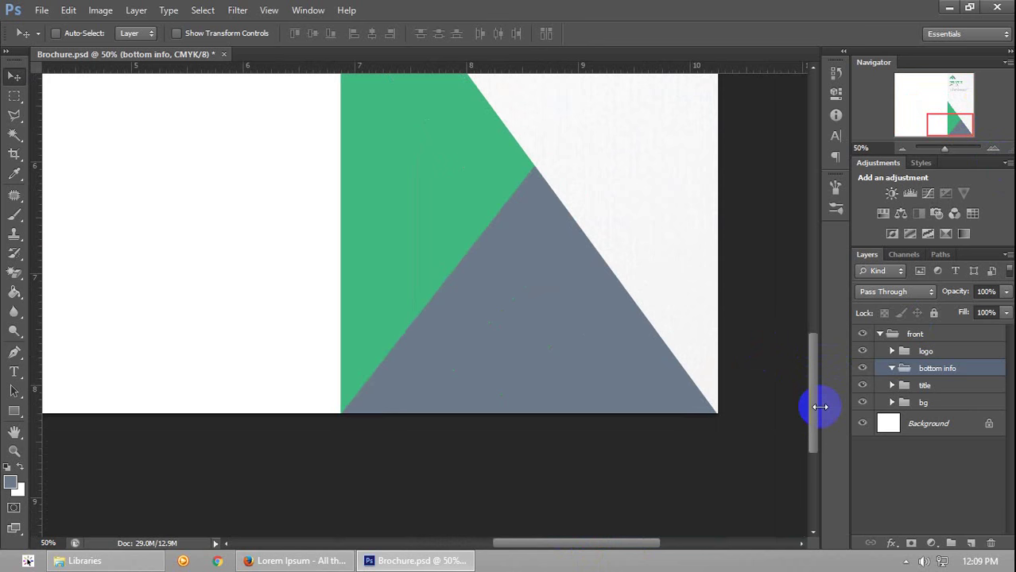
{"action": "key", "text": "ctrl+semicolon"}
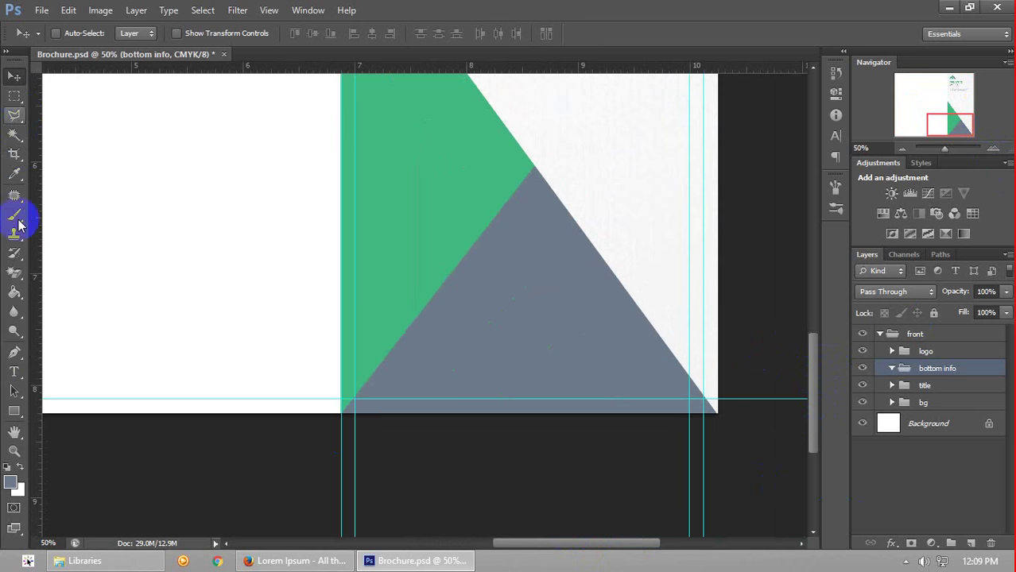
{"action": "left_click", "coordinate": [13, 371]}
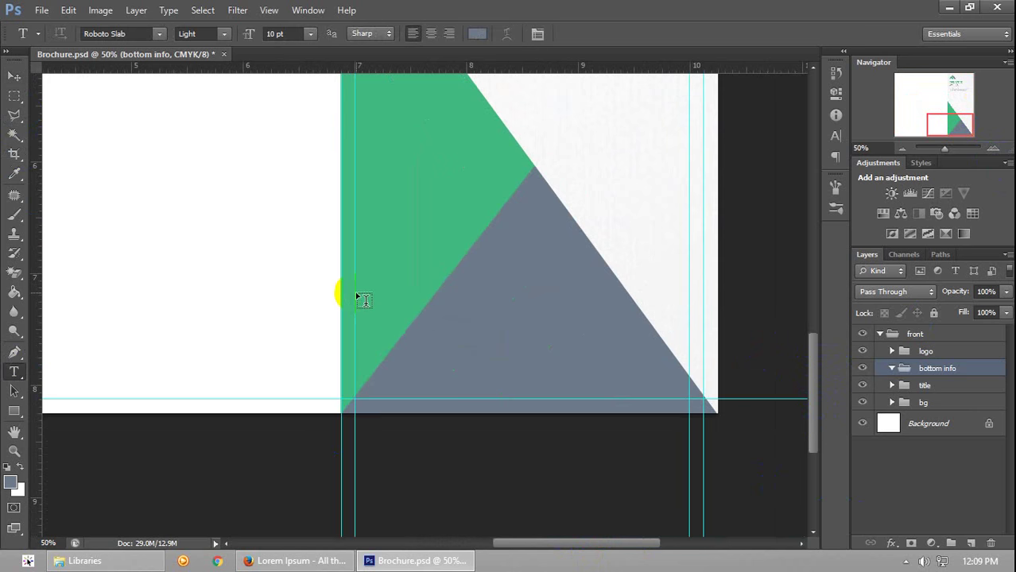
{"action": "left_click_drag", "start_coordinate": [355, 281], "coordinate": [690, 349]}
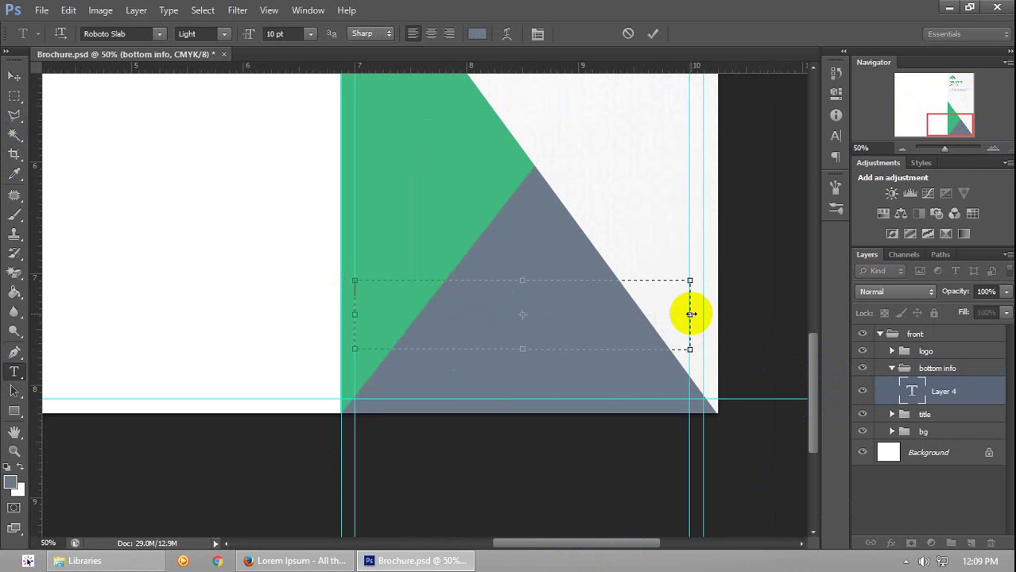
Center-align the new text box and set its text color to white
{"action": "left_click", "coordinate": [477, 33]}
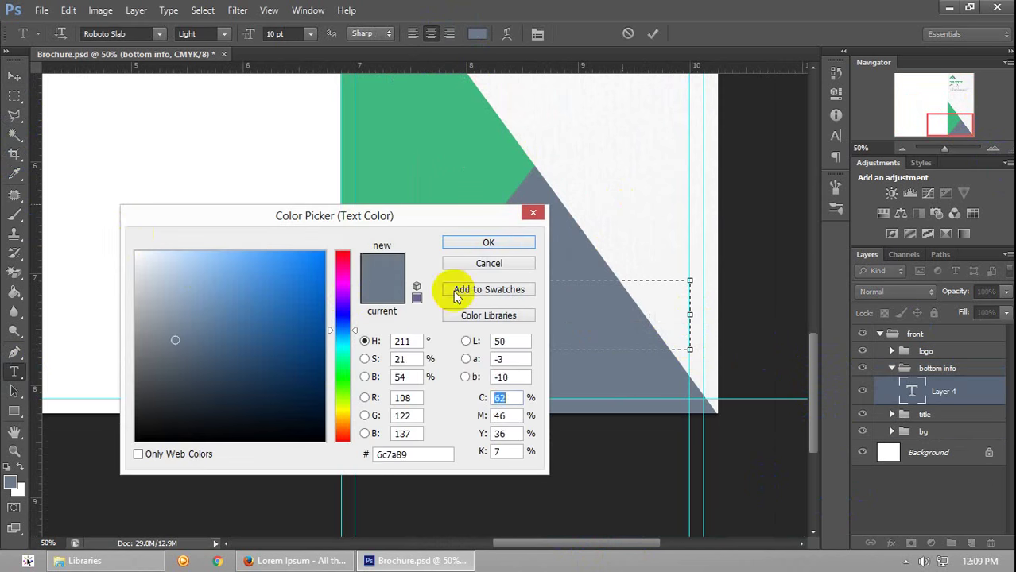
{"action": "left_click", "coordinate": [145, 253]}
{"action": "left_click", "coordinate": [491, 245]}
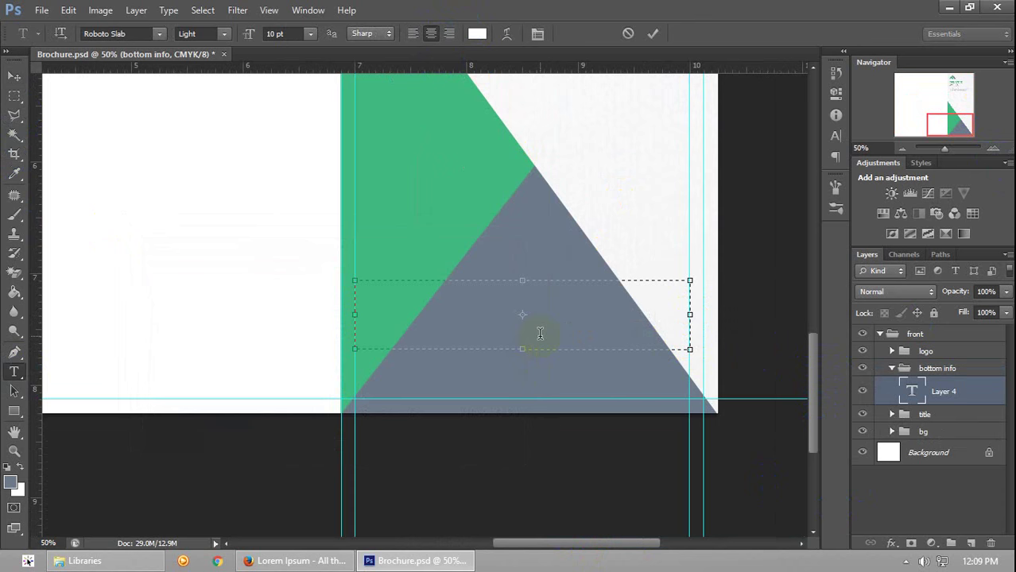
Enter an address line in the text box, starting with "Address:" followed by the company's city and country
{"action": "type", "text": "a"}
{"action": "key", "text": "Home"}
{"action": "key", "text": "Delete"}
{"action": "type", "text": "Address: Dhaka"}
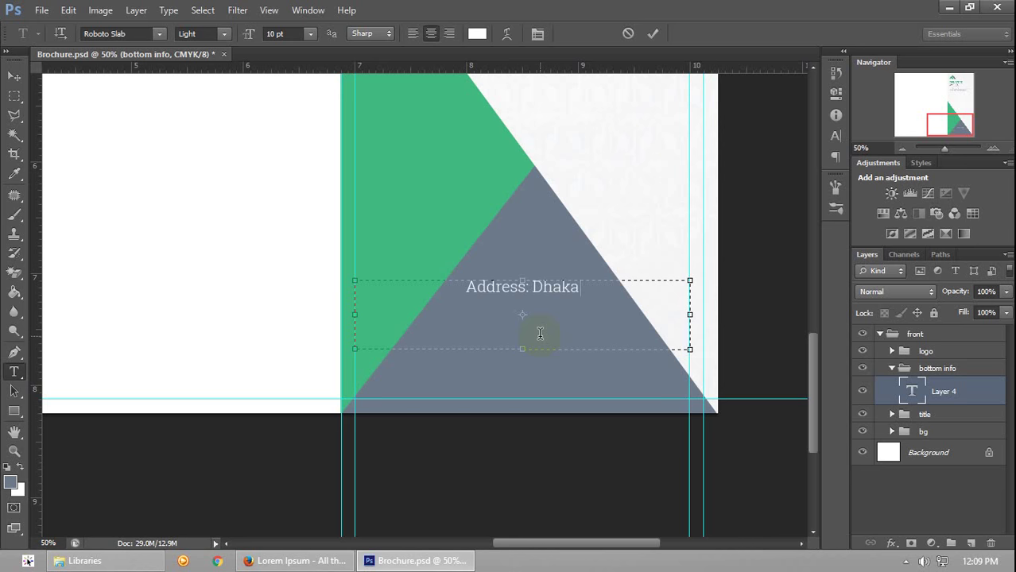
{"action": "type", "text": ", Banglades"}
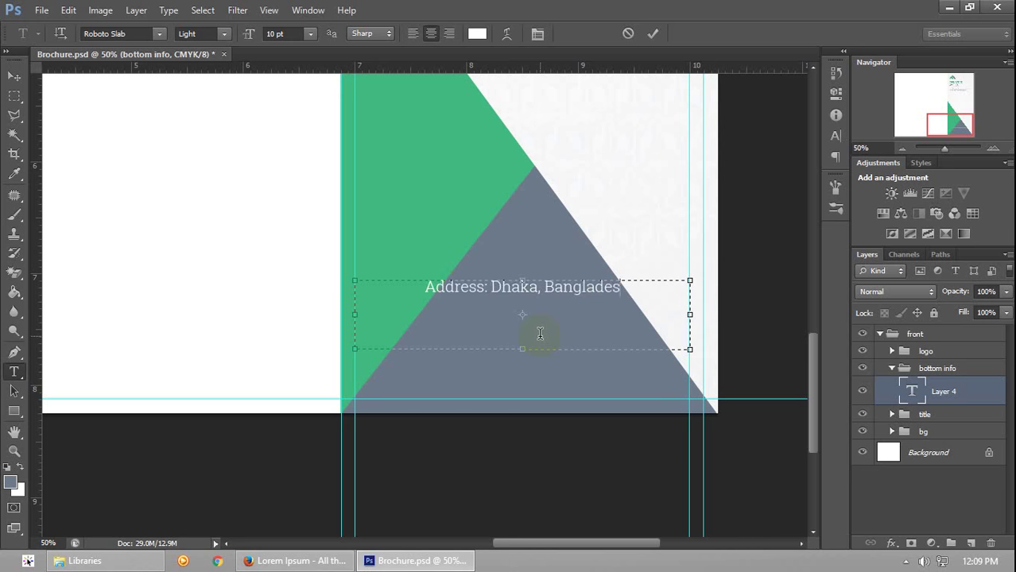
{"action": "type", "text": "h"}
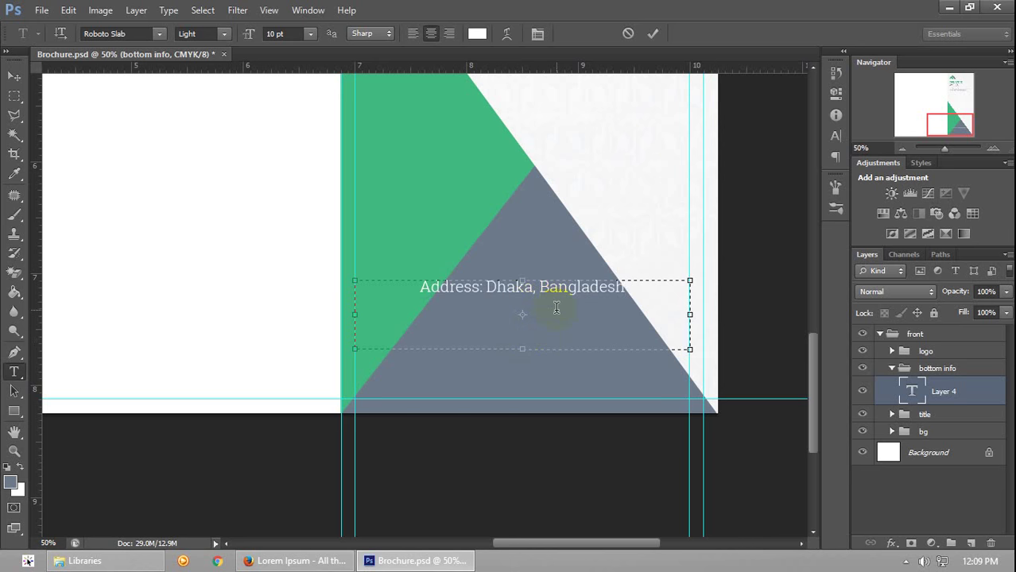
Reduce the address line's font size to 8 pt and commit the text
{"action": "left_click_drag", "start_coordinate": [641, 302], "coordinate": [333, 288]}
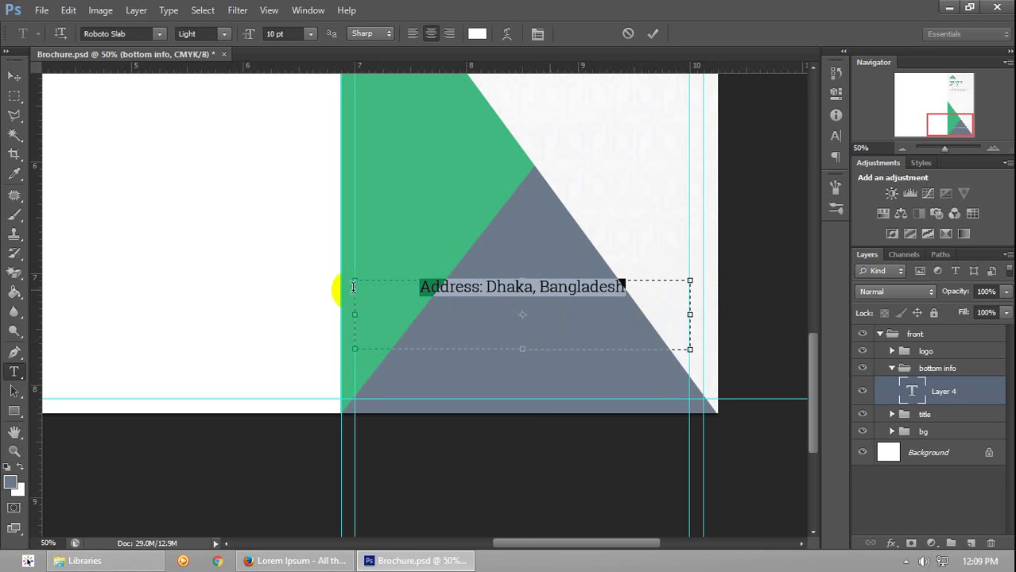
{"action": "left_click", "coordinate": [280, 34]}
{"action": "key", "text": "Down"}
{"action": "key", "text": "Down"}
{"action": "key", "text": "Down"}
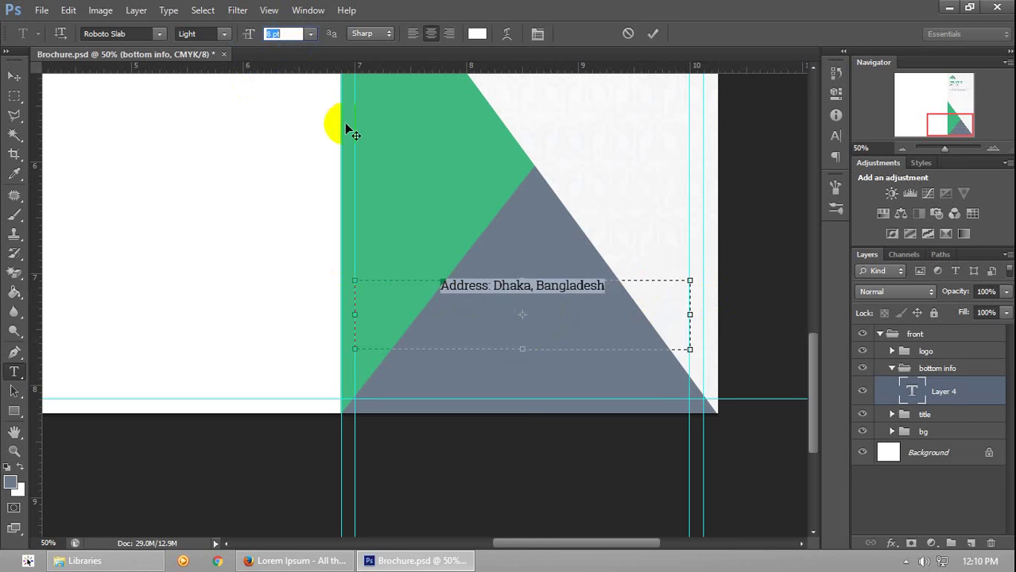
{"action": "key", "text": "Up"}
{"action": "left_click", "coordinate": [15, 77]}
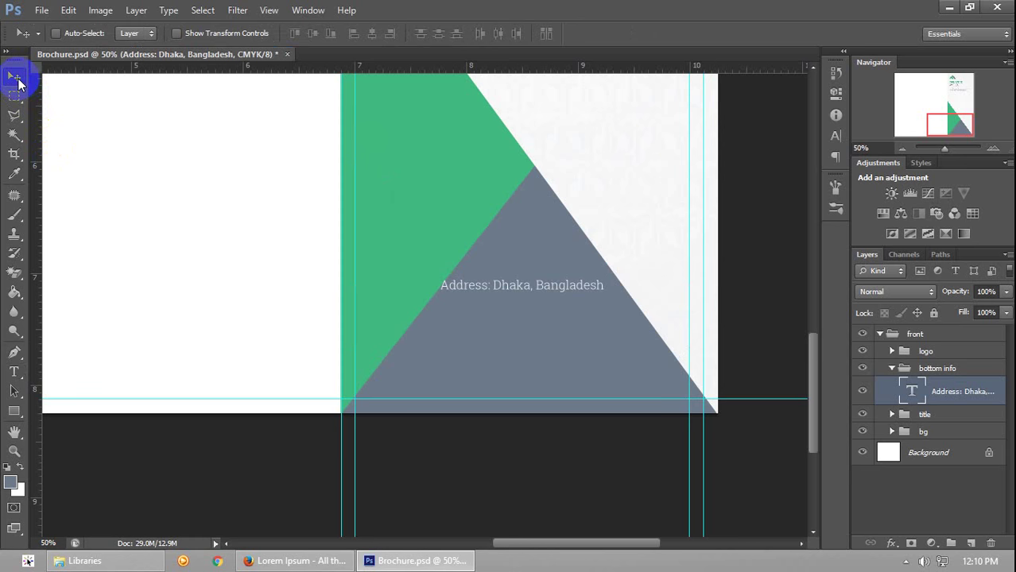
Move the address line down about 0.3 inches within the slate triangle
{"action": "key", "text": "shift+Down"}
{"action": "key", "text": "shift+Down"}
{"action": "key", "text": "shift+Down"}
{"action": "key", "text": "shift+Down"}
{"action": "key", "text": "shift+Down"}
{"action": "key", "text": "shift+Down"}
{"action": "key", "text": "shift+Down"}
{"action": "key", "text": "shift+Down"}
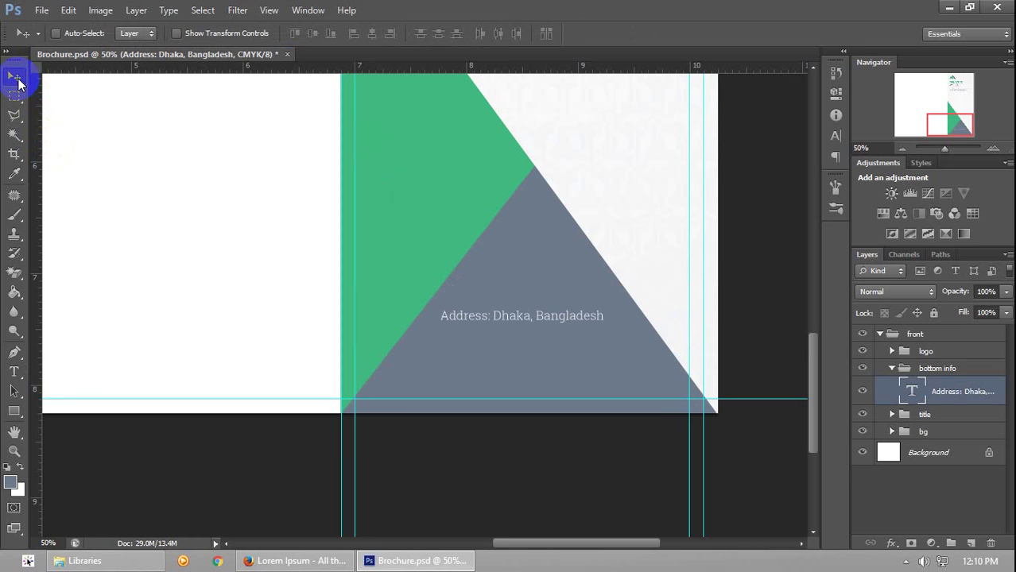
Shrink the address text box to the height of one line and set its font style to Regular
{"action": "double_click", "coordinate": [912, 390]}
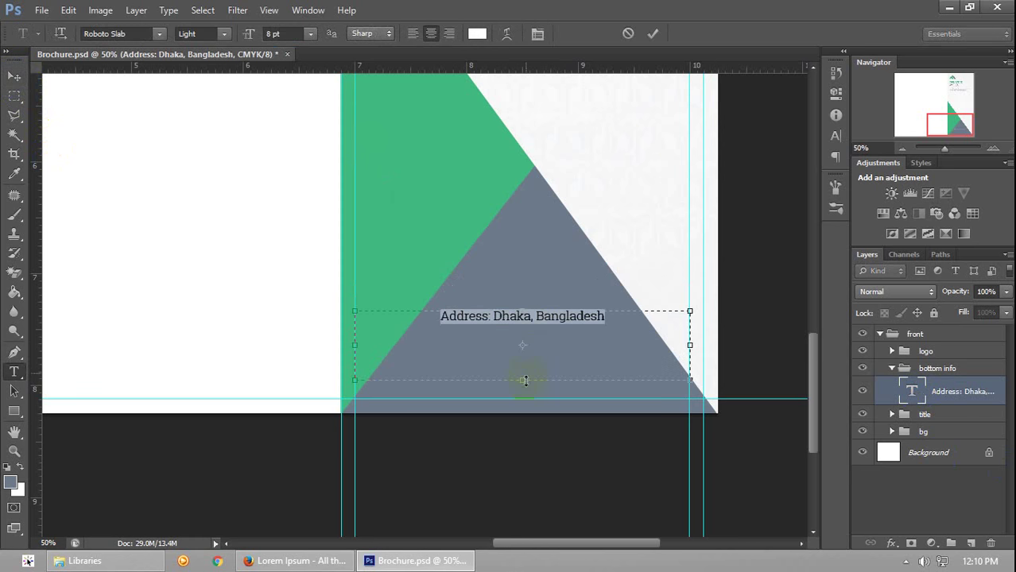
{"action": "left_click_drag", "start_coordinate": [522, 376], "coordinate": [535, 329]}
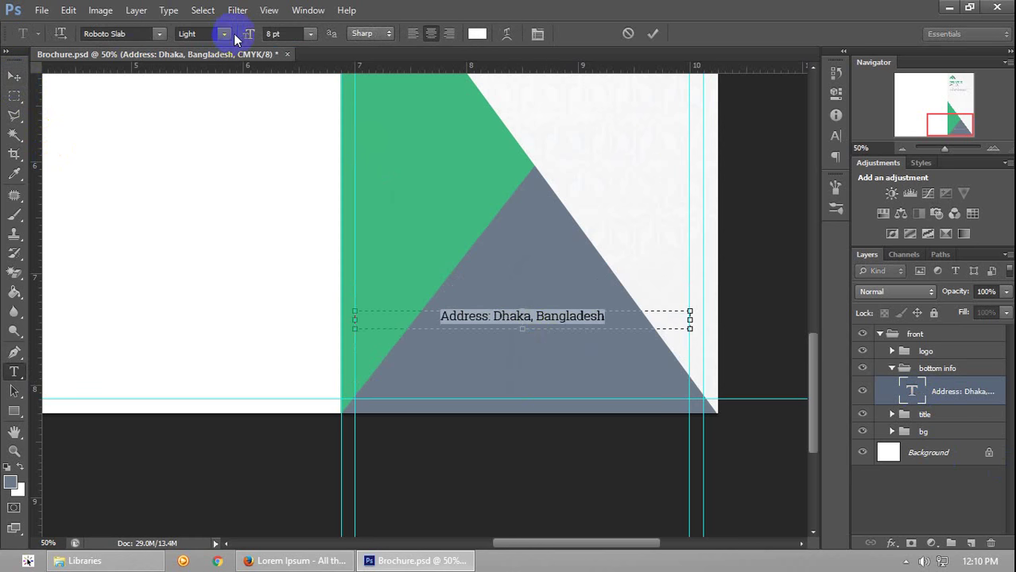
{"action": "left_click", "coordinate": [224, 35]}
{"action": "left_click", "coordinate": [201, 55]}
{"action": "left_click", "coordinate": [14, 75]}
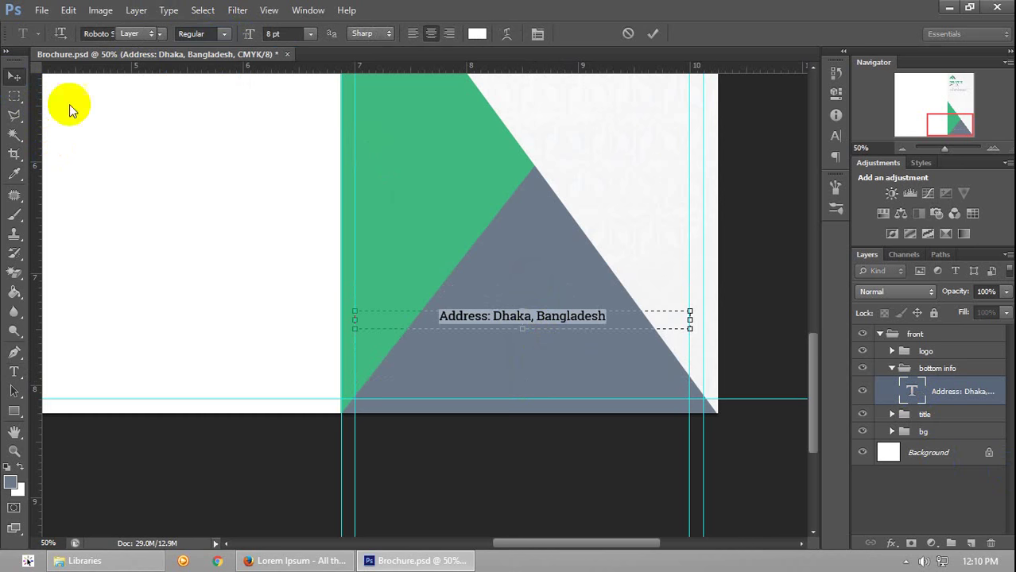
Narrow the address text box from both sides to about 2.4 inches wide and commit the text
{"action": "double_click", "coordinate": [914, 390]}
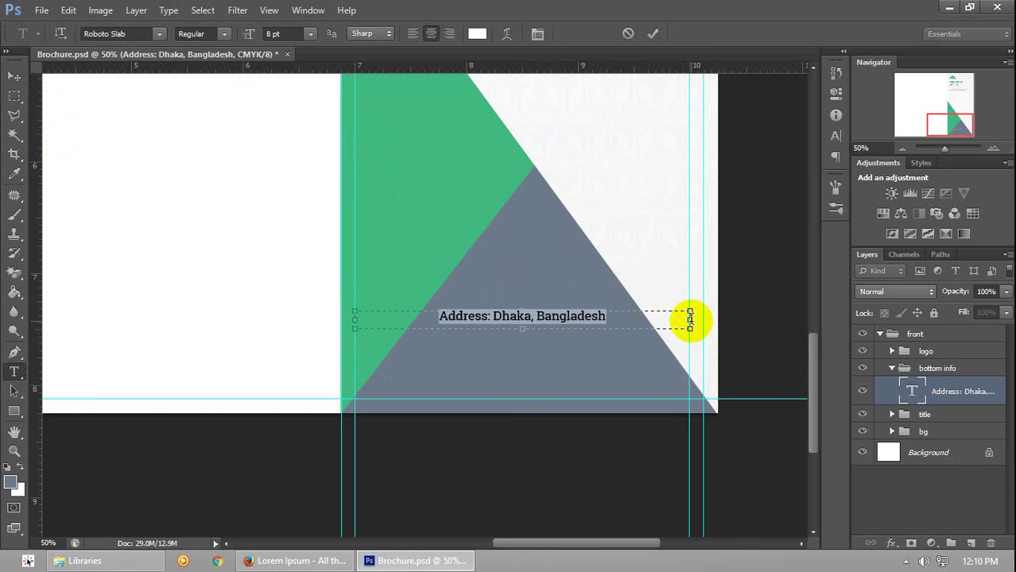
{"action": "left_click_drag", "start_coordinate": [690, 320], "coordinate": [656, 321]}
{"action": "left_click", "coordinate": [633, 317]}
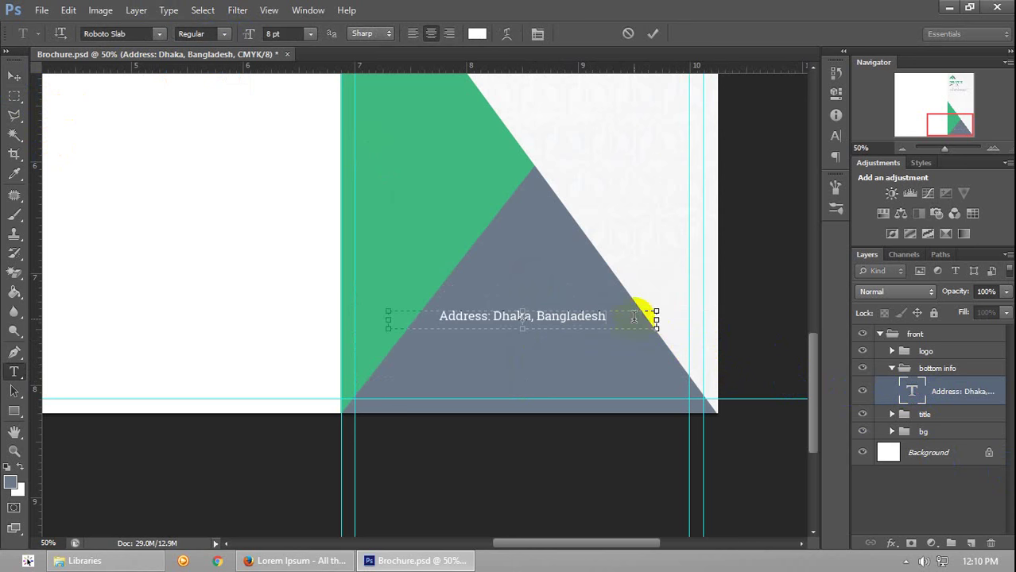
{"action": "left_click", "coordinate": [13, 80]}
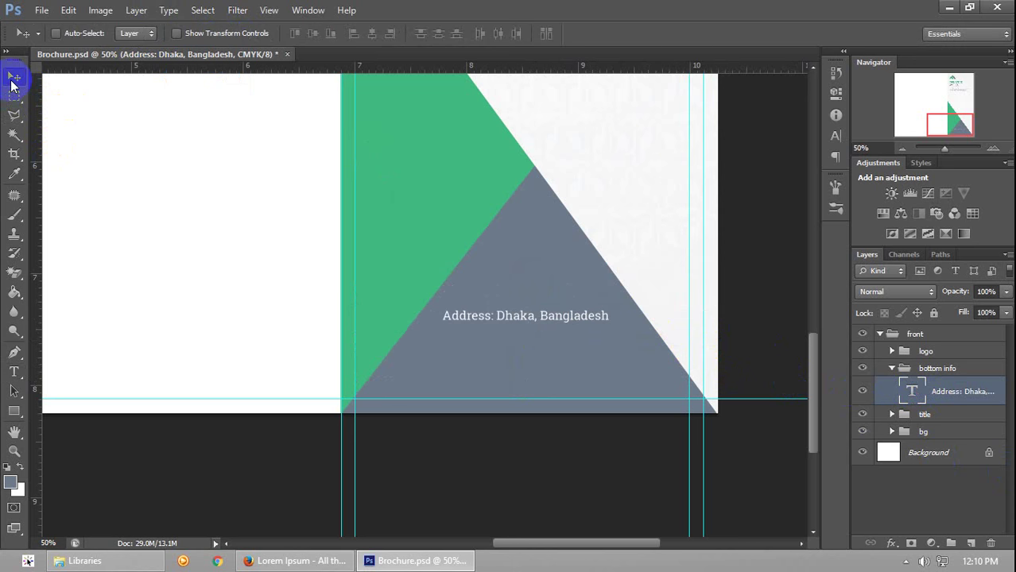
Nudge the address line slightly down and fine-tune its horizontal position to center it in the slate triangle
{"action": "key", "text": "Down"}
{"action": "key", "text": "Down"}
{"action": "key", "text": "Down"}
{"action": "key", "text": "Down"}
{"action": "key", "text": "Down"}
{"action": "key", "text": "Down"}
{"action": "key", "text": "Down"}
{"action": "key", "text": "Down"}
{"action": "key", "text": "Down"}
{"action": "key", "text": "Down"}
{"action": "key", "text": "Left"}
{"action": "key", "text": "Left"}
{"action": "key", "text": "Left"}
{"action": "key", "text": "Left"}
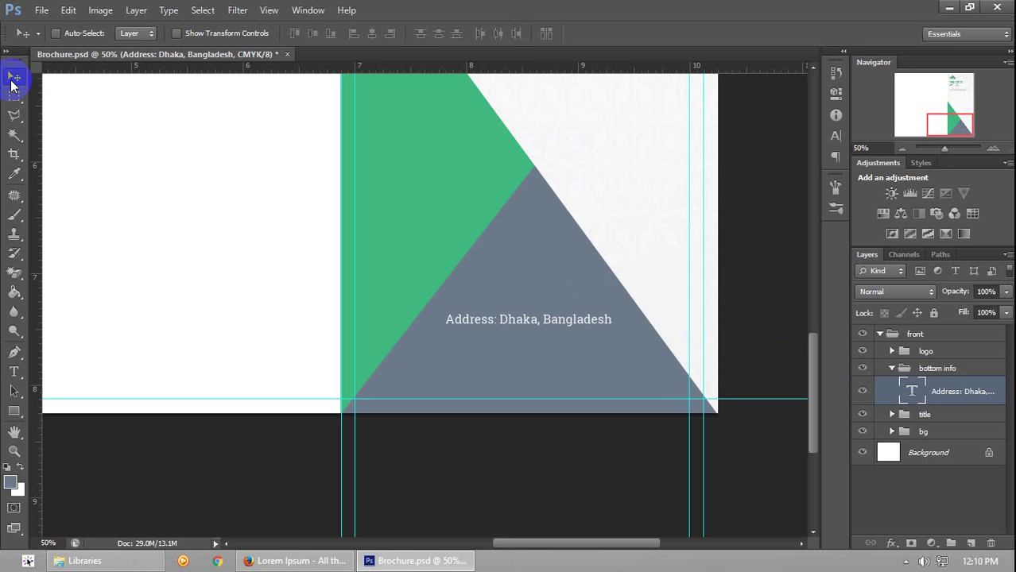
{"action": "key", "text": "Down"}
{"action": "key", "text": "Down"}
{"action": "key", "text": "Down"}
{"action": "key", "text": "Down"}
{"action": "key", "text": "Down"}
{"action": "key", "text": "Down"}
{"action": "key", "text": "Down"}
{"action": "key", "text": "Down"}
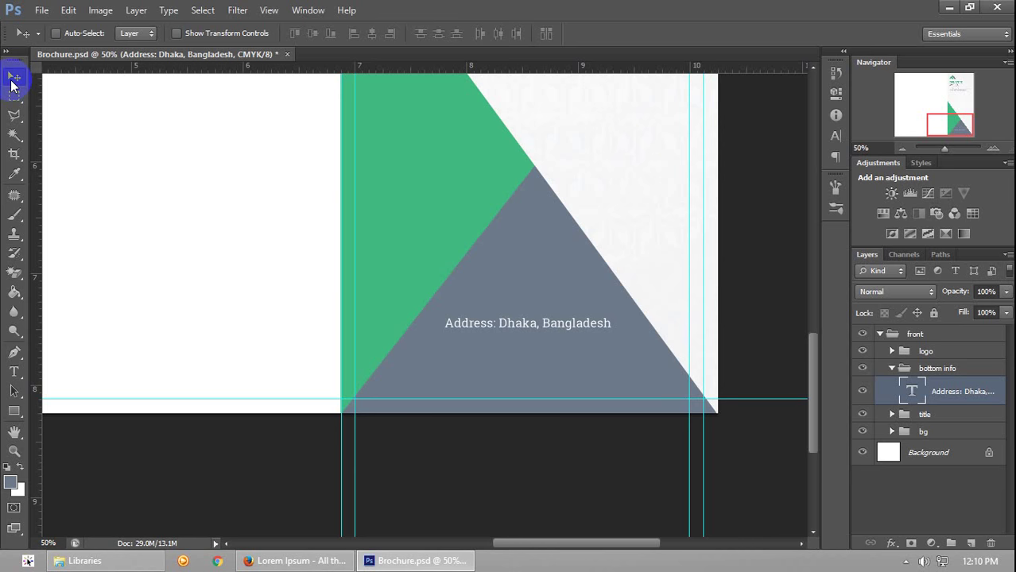
Set only the "Address:" label in the address line to Bold
{"action": "double_click", "coordinate": [912, 390]}
{"action": "left_click_drag", "start_coordinate": [445, 323], "coordinate": [498, 324]}
{"action": "left_click", "coordinate": [200, 33]}
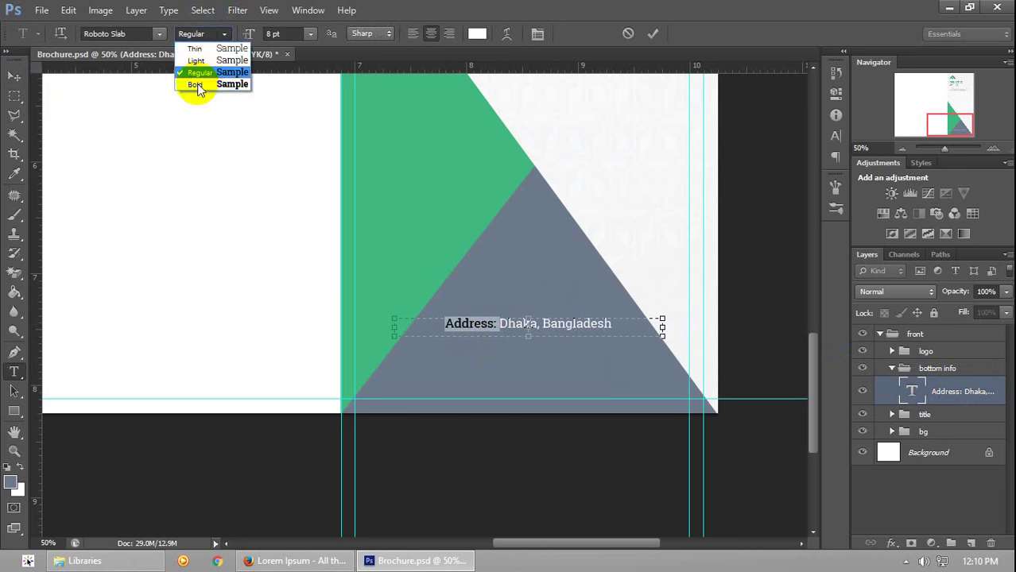
{"action": "left_click", "coordinate": [199, 84]}
{"action": "left_click", "coordinate": [24, 79]}
Duplicate the address text layer and move the copy down about 0.2 inches to form a second line
{"action": "left_click", "coordinate": [958, 400]}
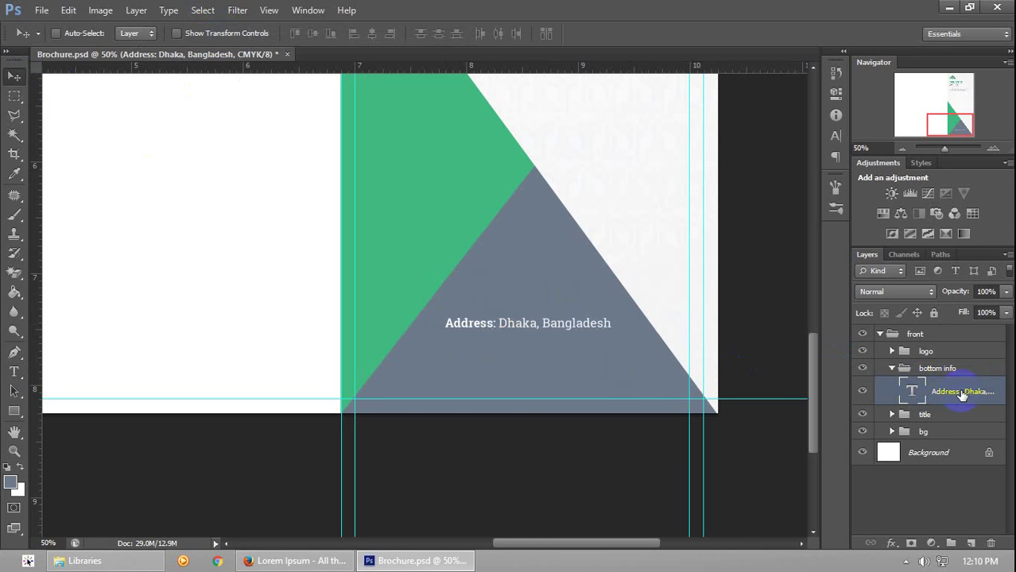
{"action": "key", "text": "ctrl+j"}
{"action": "key", "text": "shift+Down"}
{"action": "key", "text": "shift+Down"}
{"action": "key", "text": "shift+Down"}
{"action": "key", "text": "shift+Down"}
{"action": "key", "text": "shift+Down"}
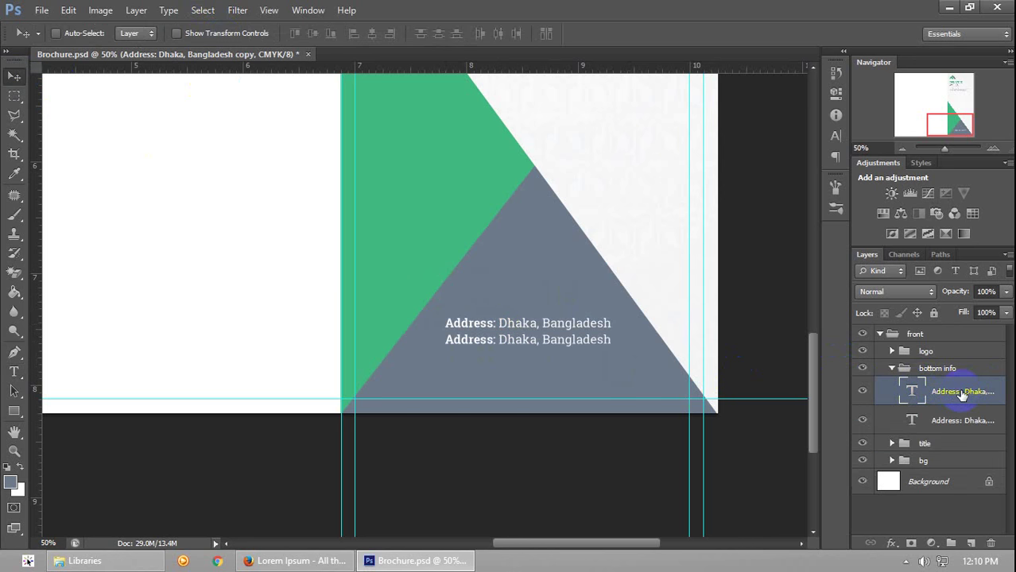
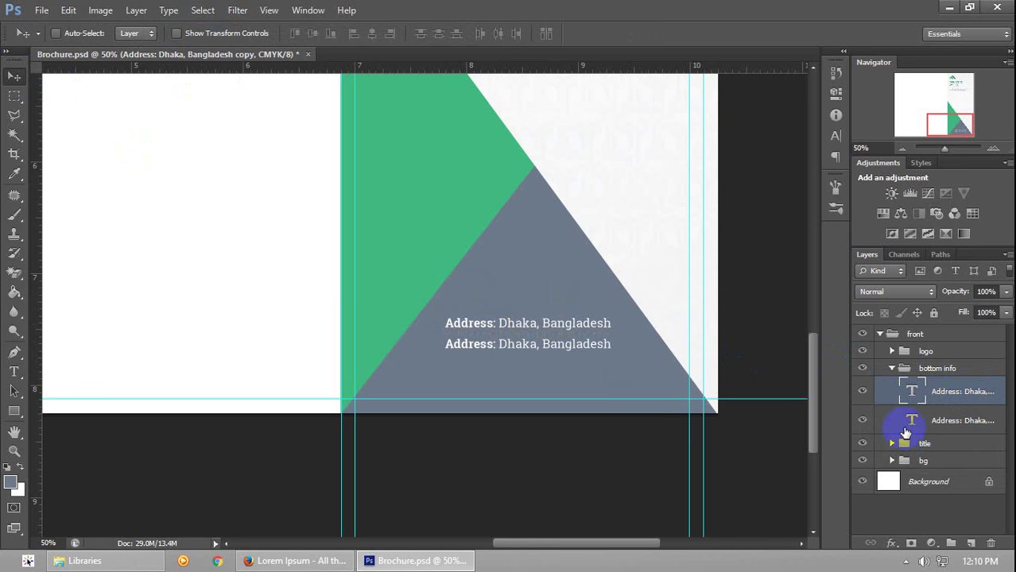
Replace the label "Address" with "Phone" in the upper of the two contact lines
{"action": "left_click", "coordinate": [888, 419]}
{"action": "key", "text": "t"}
{"action": "double_click", "coordinate": [910, 419]}
{"action": "left_click", "coordinate": [455, 322]}
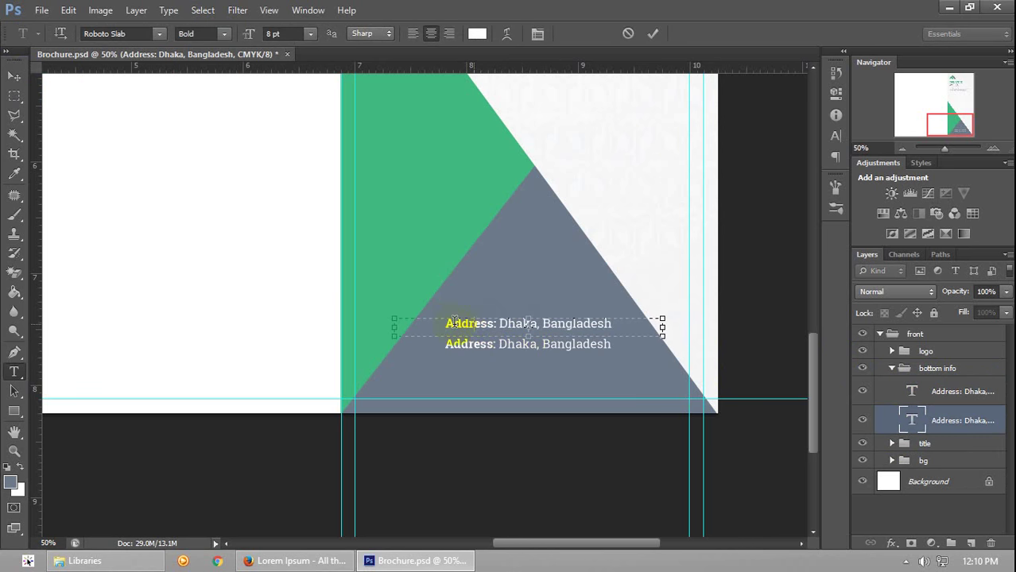
{"action": "left_click_drag", "start_coordinate": [486, 318], "coordinate": [497, 321]}
{"action": "type", "text": "Phone"}
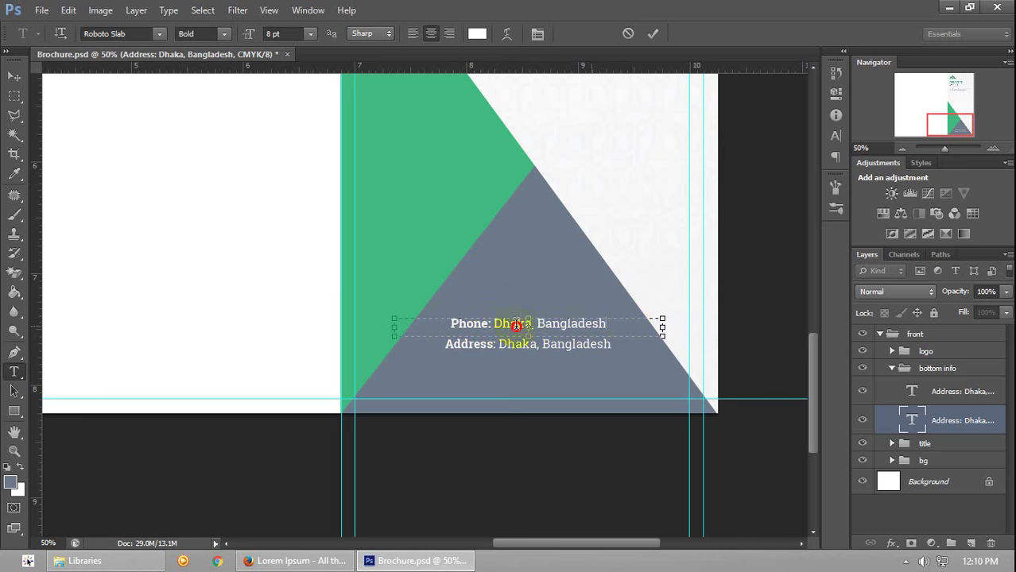
Replace the address text after the "Phone:" label with a phone number and save the document
{"action": "left_click", "coordinate": [494, 324]}
{"action": "key", "text": "shift+End"}
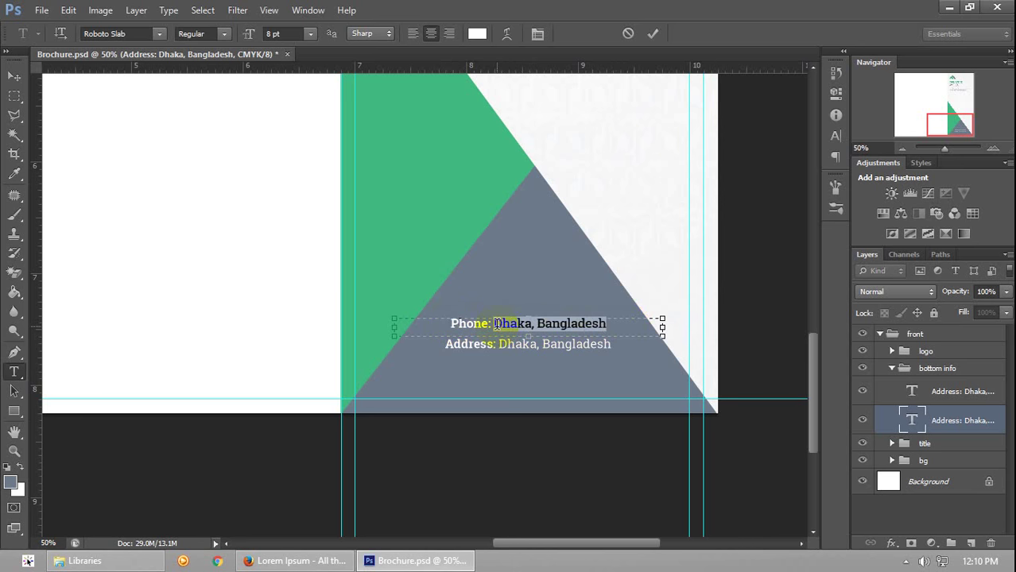
{"action": "type", "text": "+880-111-222"}
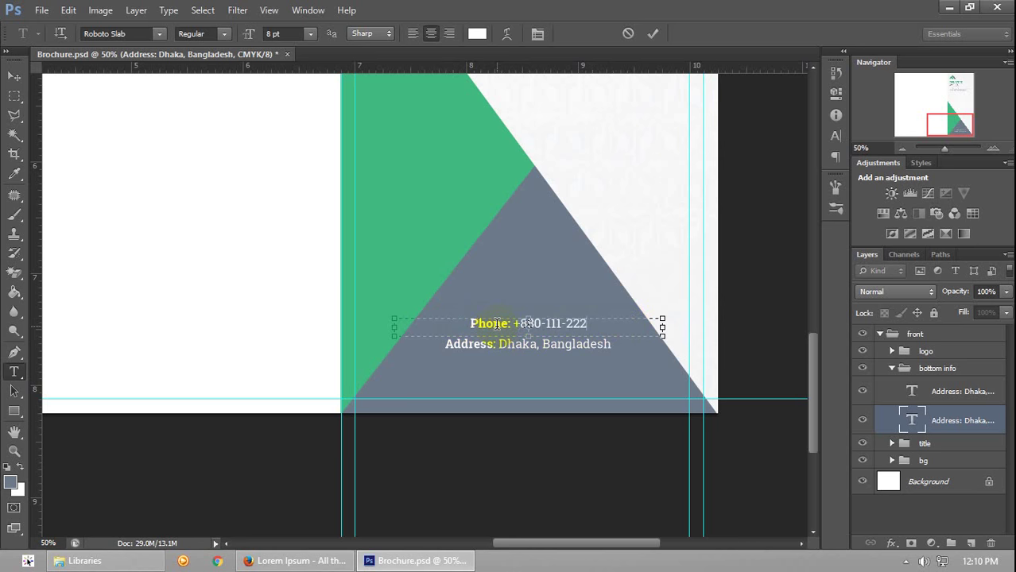
{"action": "type", "text": "2-33"}
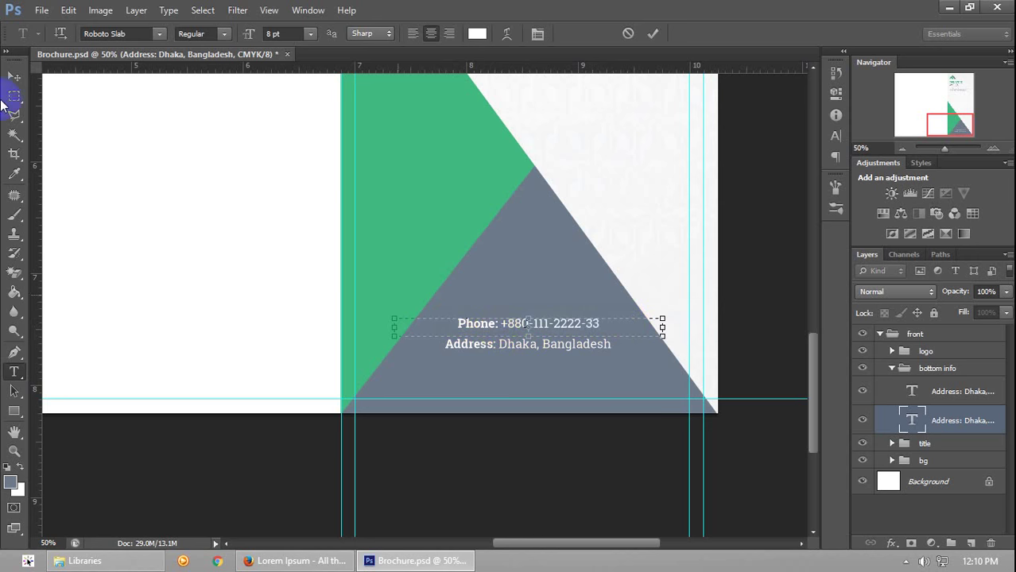
{"action": "left_click", "coordinate": [14, 75]}
{"action": "key", "text": "ctrl+s"}
Move the phone and address lines together up about 0.15 inches and slightly to the right within the slate triangle
{"action": "left_click_drag", "start_coordinate": [815, 398], "coordinate": [914, 405]}
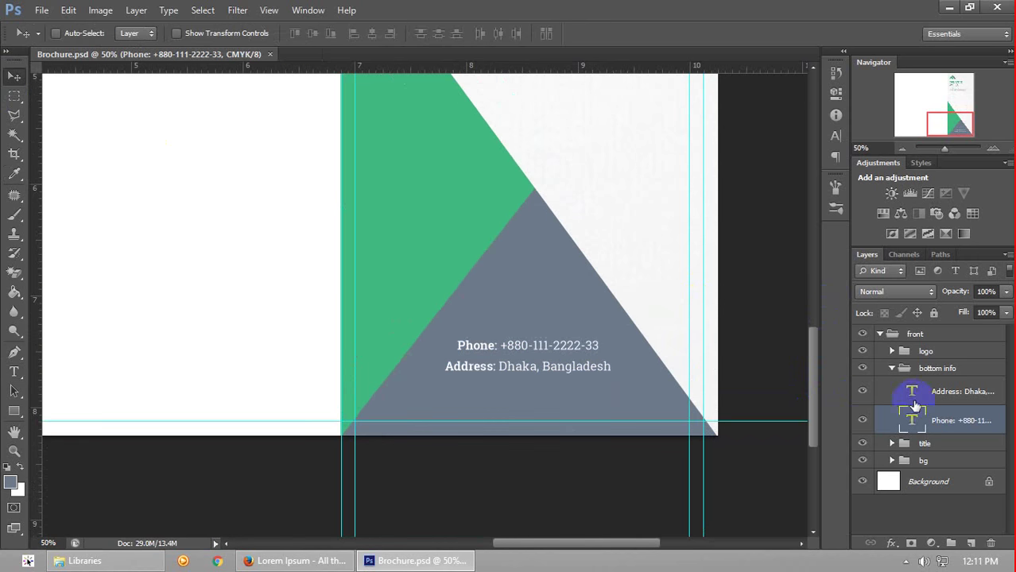
{"action": "left_click", "coordinate": [953, 391]}
{"action": "left_click", "coordinate": [946, 419], "text": "shift"}
{"action": "key", "text": "shift+Up"}
{"action": "key", "text": "shift+Up"}
{"action": "key", "text": "shift+Up"}
{"action": "key", "text": "shift+Up"}
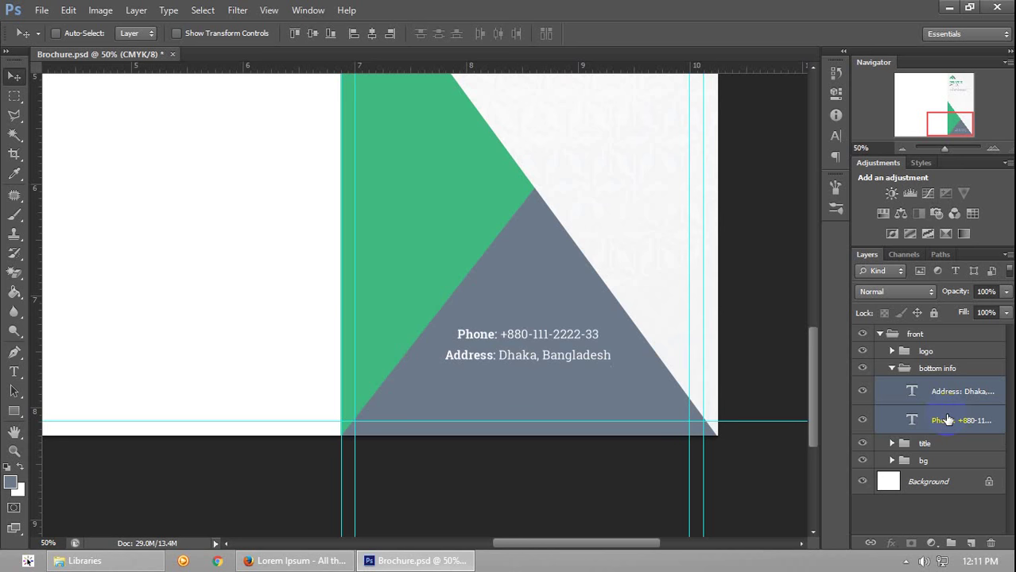
{"action": "key", "text": "Up"}
{"action": "key", "text": "Up"}
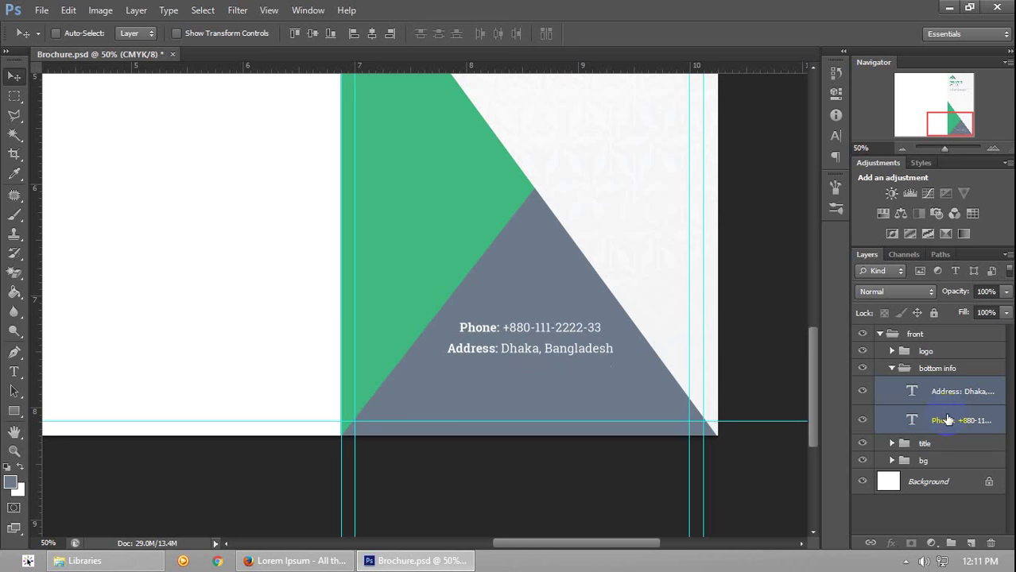
{"action": "key", "text": "Right"}
{"action": "key", "text": "Up"}
{"action": "key", "text": "Right"}
{"action": "key", "text": "Up"}
Duplicate the address text layer and move the copy down about 0.2 inches to form a third contact line
{"action": "left_click", "coordinate": [951, 389]}
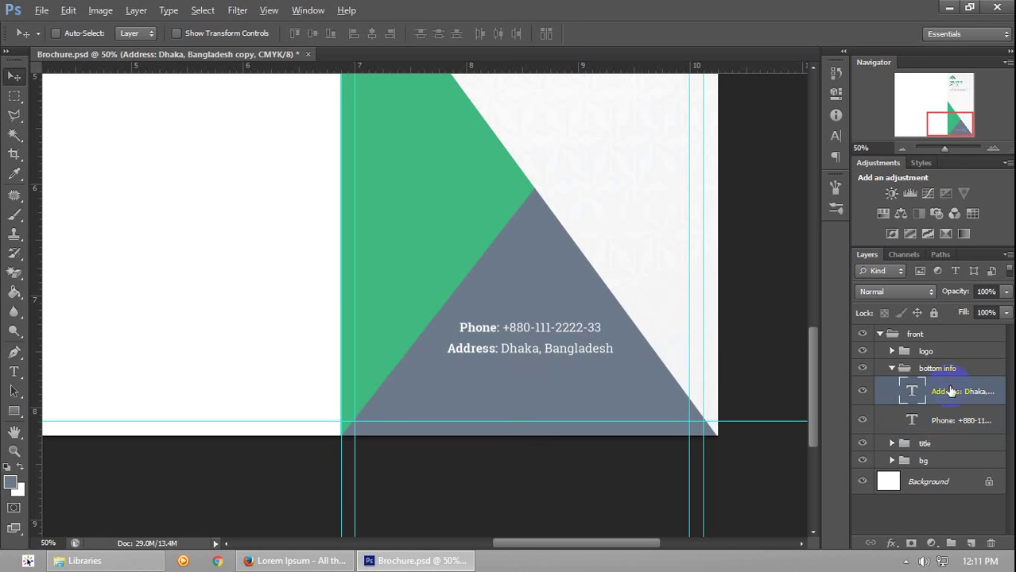
{"action": "key", "text": "ctrl+j"}
{"action": "key", "text": "shift+Down"}
{"action": "key", "text": "shift+Down"}
{"action": "key", "text": "shift+Down"}
{"action": "key", "text": "shift+Down"}
{"action": "key", "text": "shift+Down"}
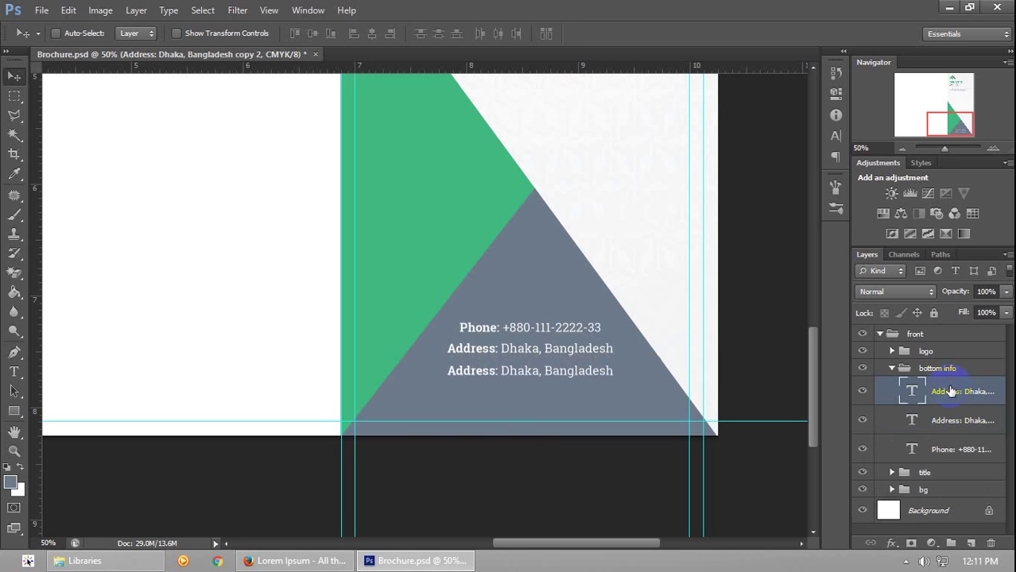
Replace the label "Address" with "Email" in the middle contact line
{"action": "left_click_drag", "start_coordinate": [917, 389], "coordinate": [911, 430]}
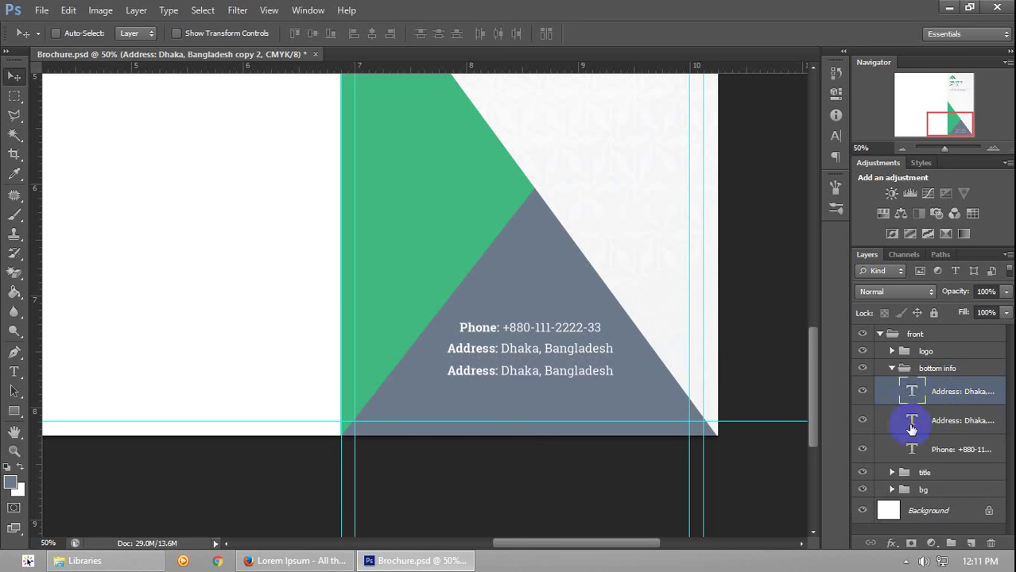
{"action": "double_click", "coordinate": [912, 422]}
{"action": "left_click", "coordinate": [482, 350]}
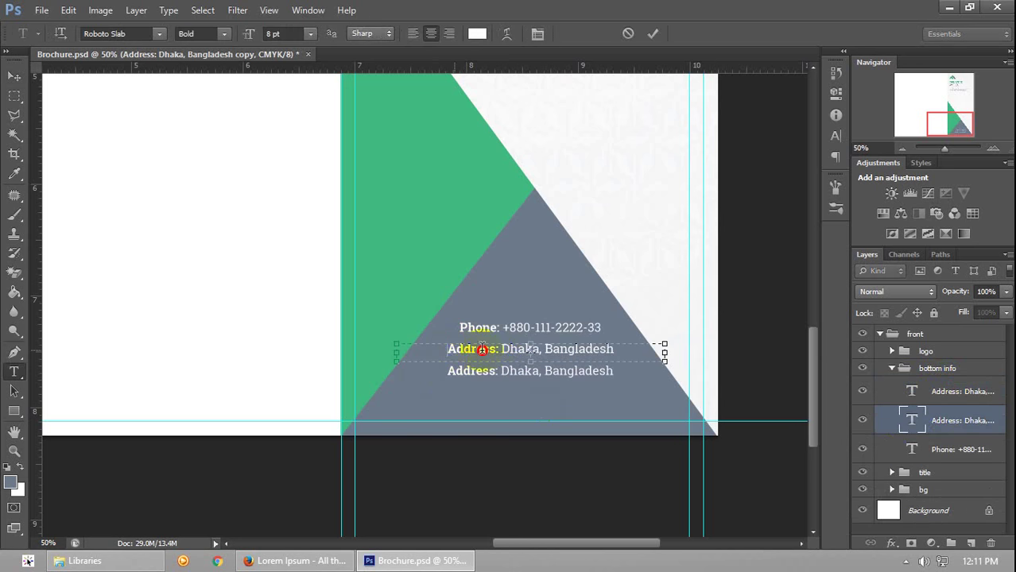
{"action": "left_click_drag", "start_coordinate": [497, 347], "coordinate": [459, 351]}
{"action": "left_click", "coordinate": [493, 350]}
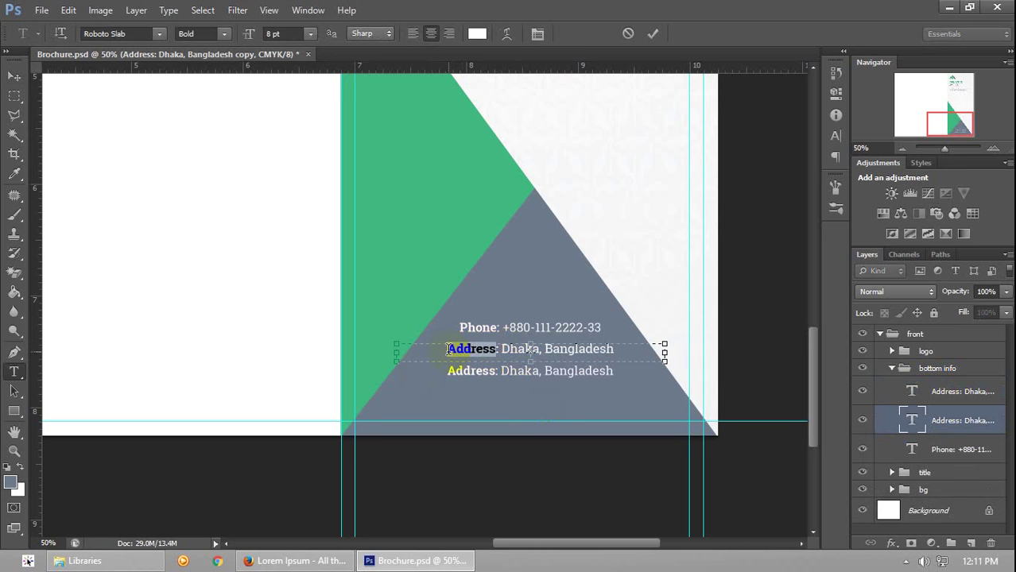
{"action": "type", "text": "Email"}
Replace the "Dhaka, Bangladesh" text after the "Email:" label with the company's e-mail address
{"action": "left_click_drag", "start_coordinate": [494, 349], "coordinate": [620, 347]}
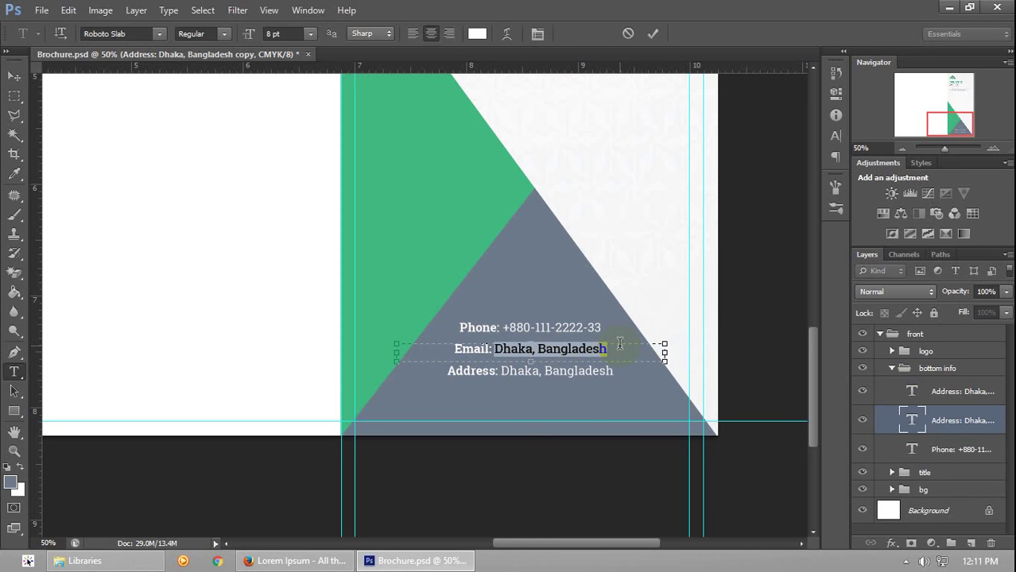
{"action": "left_click", "coordinate": [620, 343]}
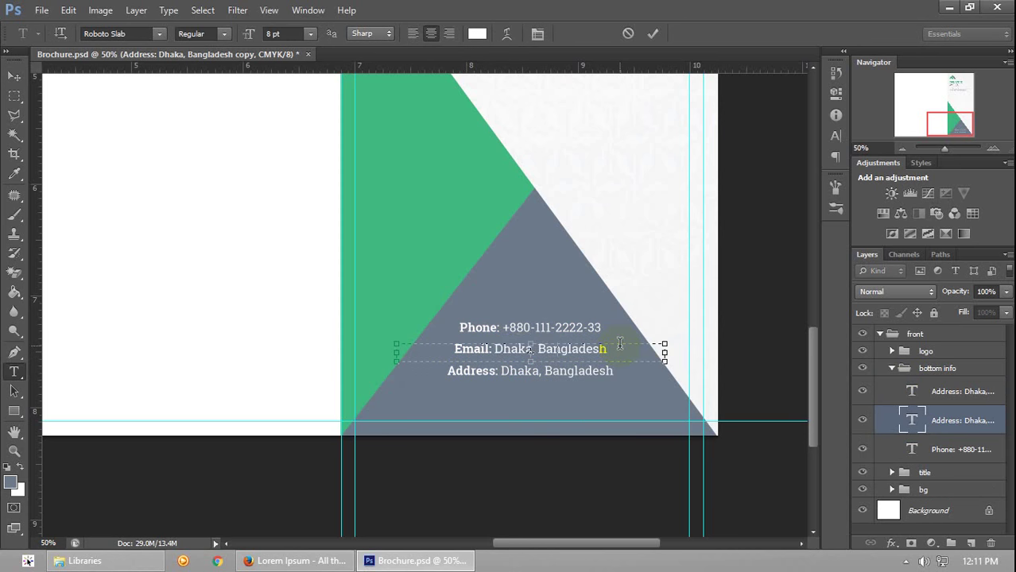
{"action": "type", "text": "comapny"}
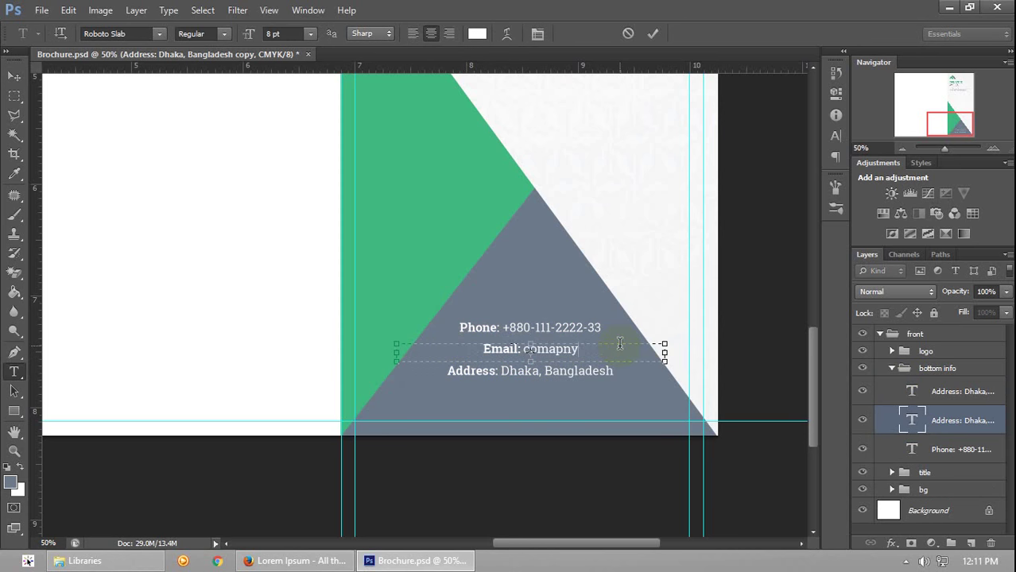
{"action": "type", "text": "@email.com"}
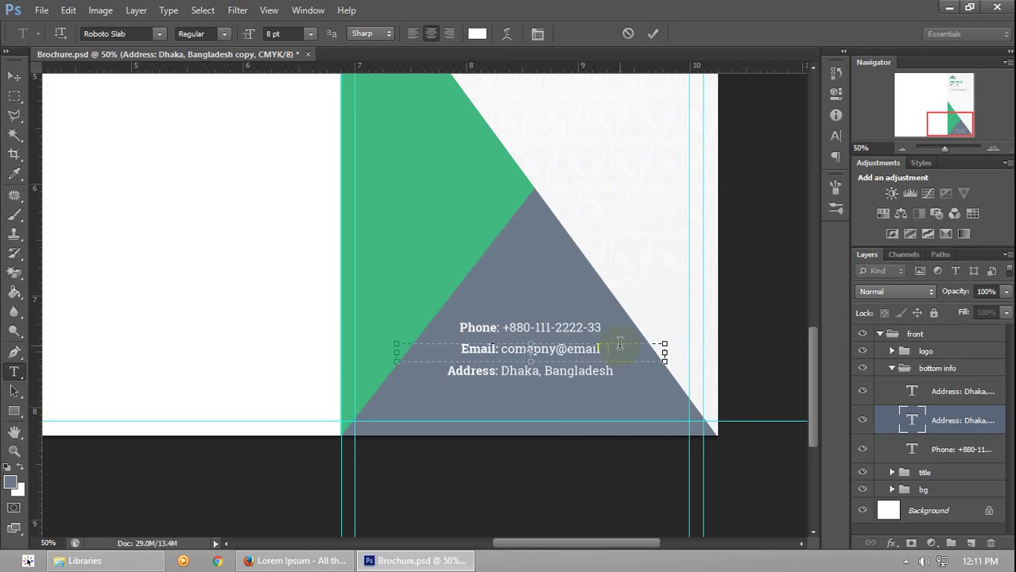
{"action": "left_click", "coordinate": [14, 76]}
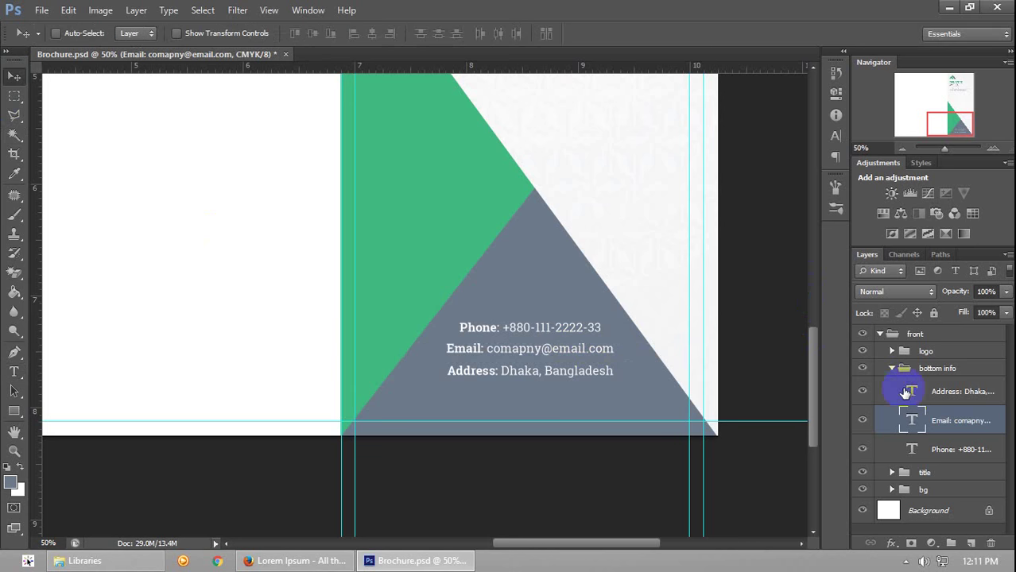
Duplicate the lowest address line and move the copy down about 0.2 inches to form a fourth contact line
{"action": "left_click", "coordinate": [956, 395]}
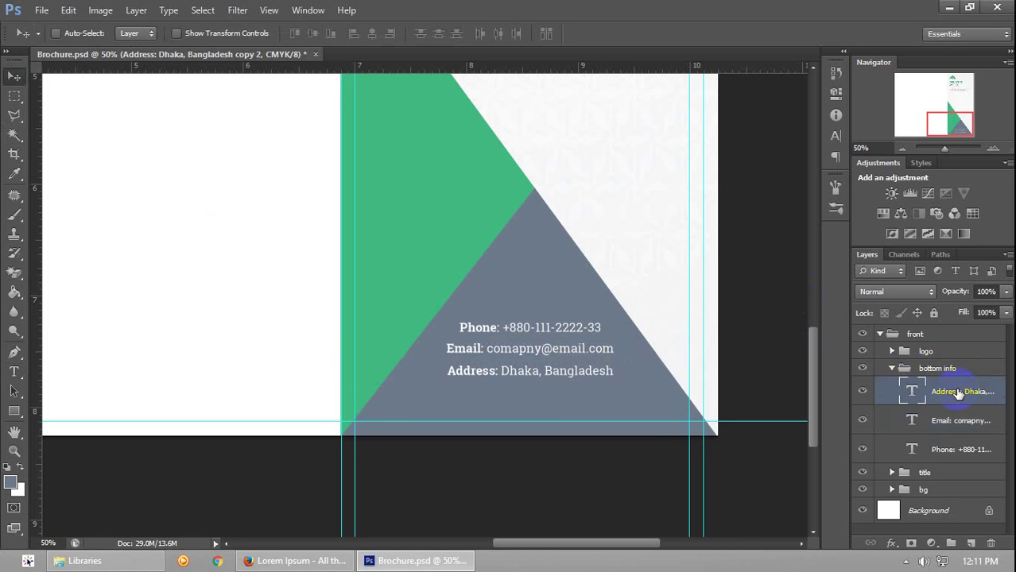
{"action": "key", "text": "ctrl+j"}
{"action": "key", "text": "shift+Down"}
{"action": "key", "text": "Down"}
{"action": "key", "text": "Down"}
{"action": "key", "text": "Down"}
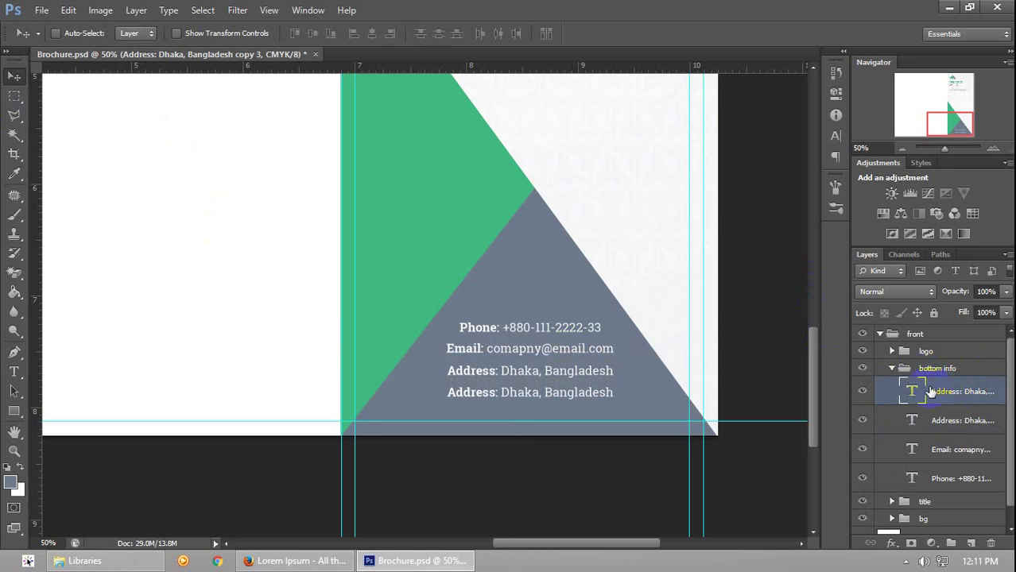
Replace the label "Address" with "Website" in the lowest contact line
{"action": "double_click", "coordinate": [905, 397]}
{"action": "left_click", "coordinate": [474, 393]}
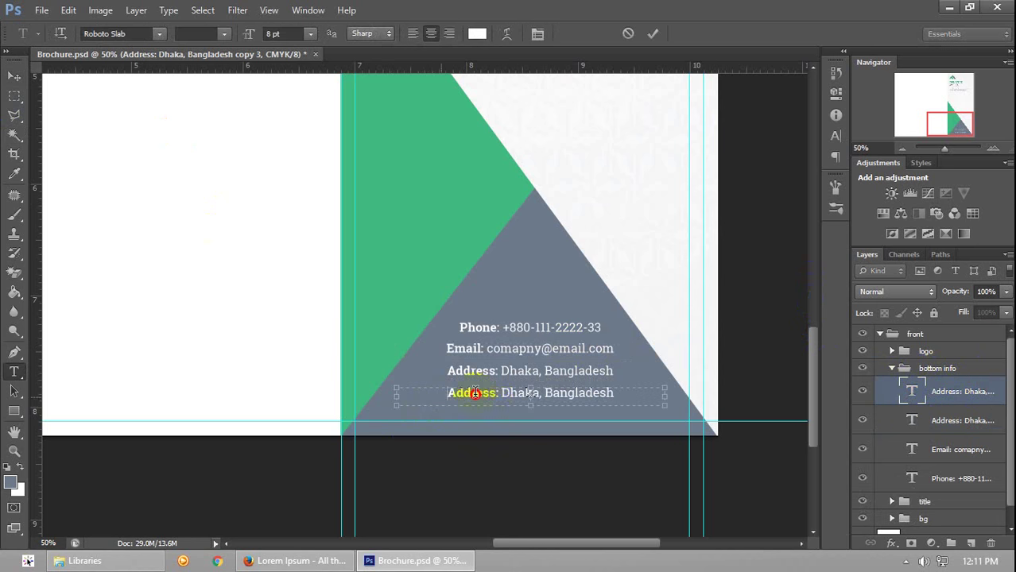
{"action": "left_click_drag", "start_coordinate": [493, 392], "coordinate": [497, 391]}
{"action": "type", "text": "Website"}
{"action": "left_click_drag", "start_coordinate": [502, 393], "coordinate": [612, 392]}
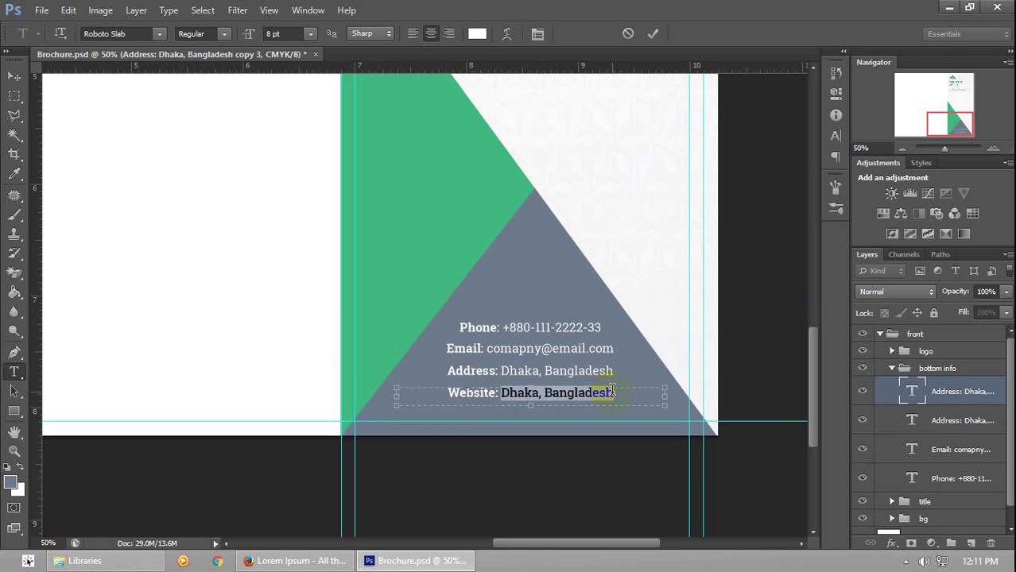
{"action": "type", "text": "www."}
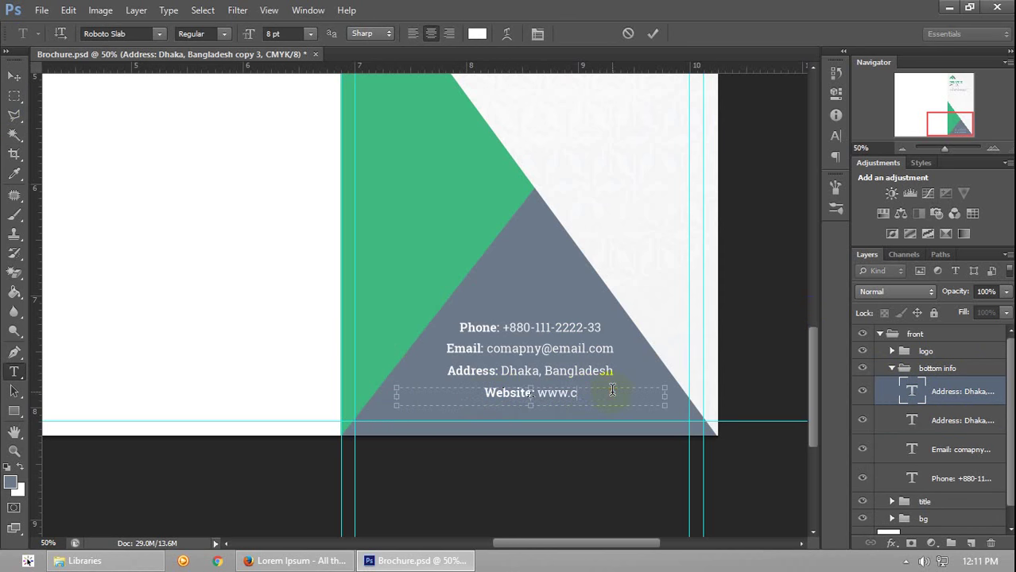
{"action": "type", "text": "companyn"}
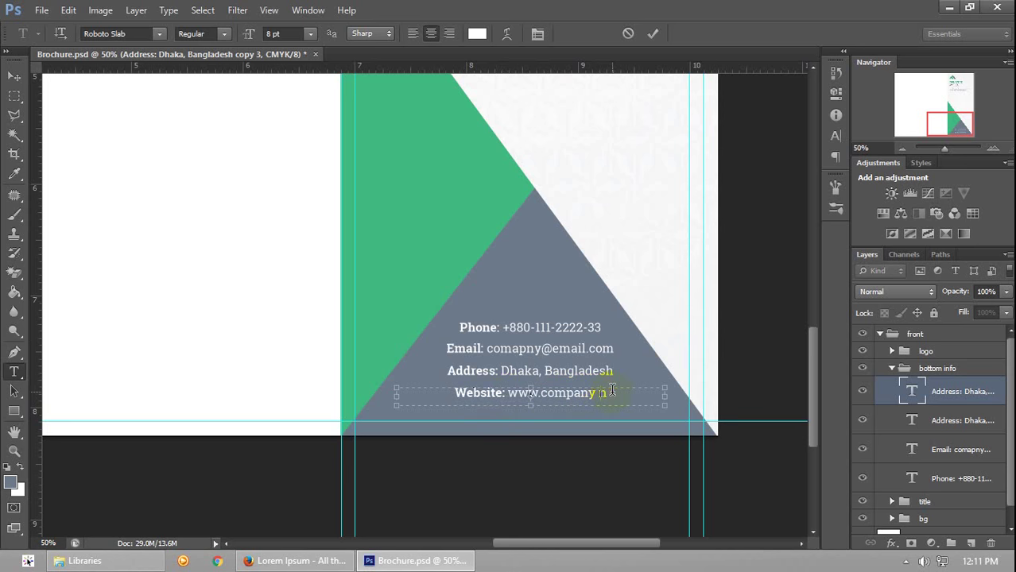
{"action": "type", "text": "ame.c"}
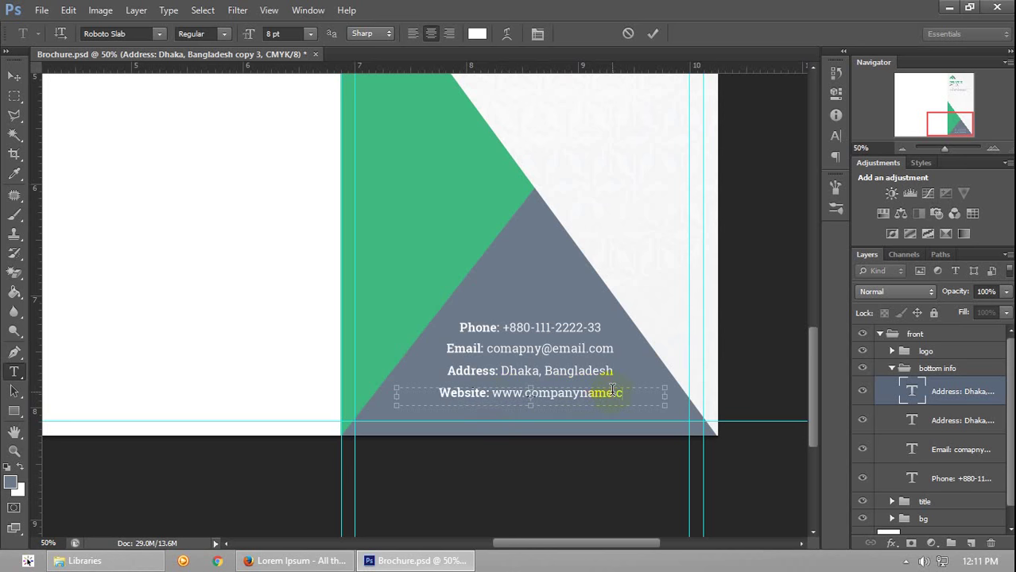
{"action": "type", "text": "om"}
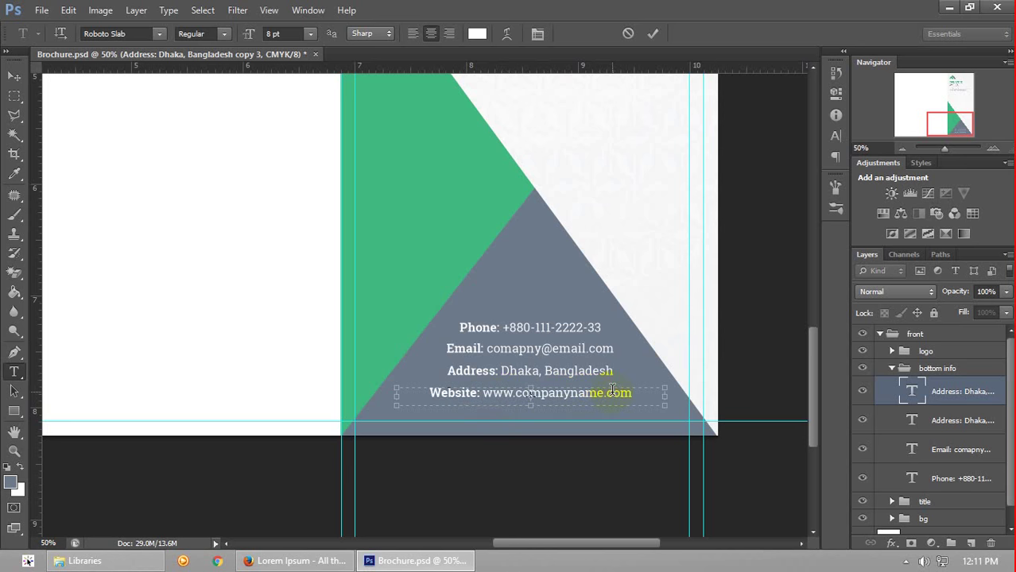
{"action": "left_click", "coordinate": [15, 76]}
Hide the guides to review the whole front cover without them
{"action": "left_click", "coordinate": [902, 149]}
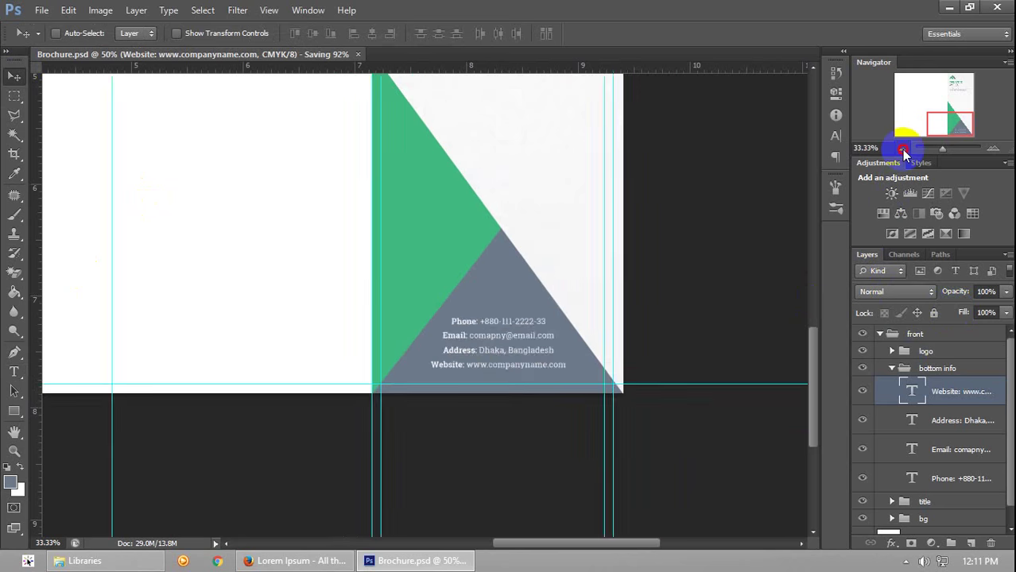
{"action": "left_click", "coordinate": [902, 149]}
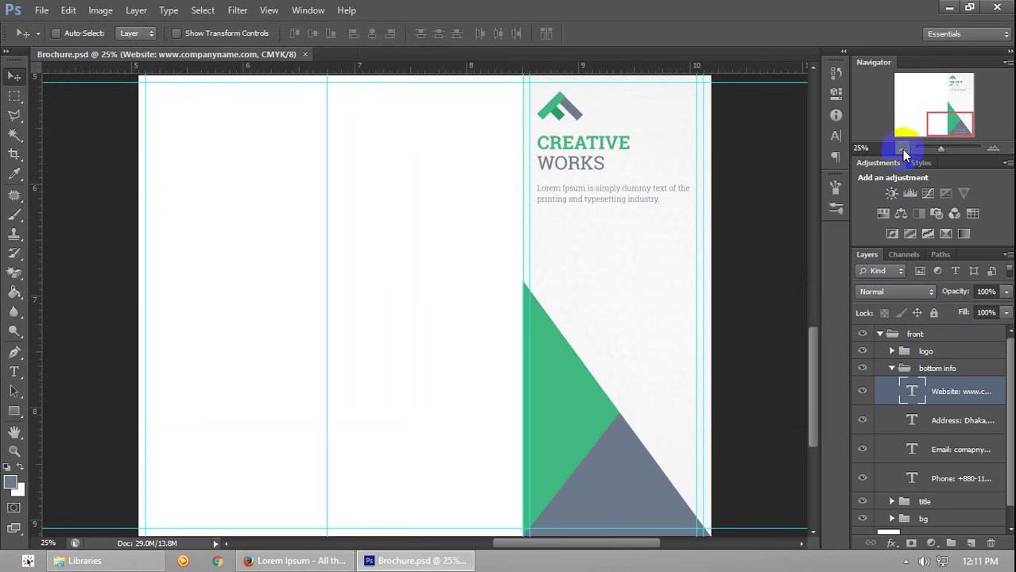
{"action": "left_click", "coordinate": [993, 150]}
{"action": "left_click_drag", "start_coordinate": [953, 110], "coordinate": [953, 119]}
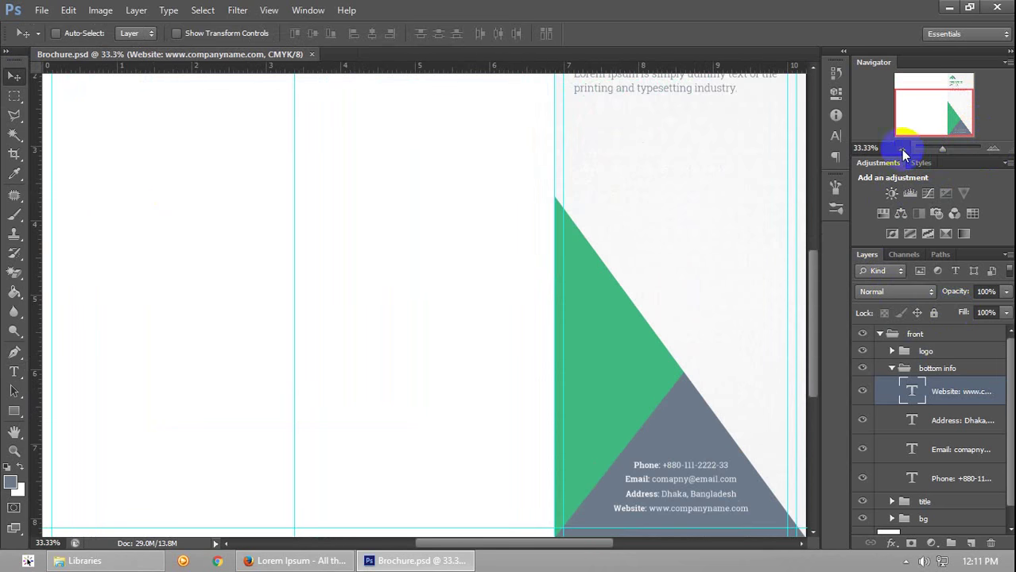
{"action": "left_click", "coordinate": [902, 149]}
{"action": "left_click", "coordinate": [944, 116]}
{"action": "left_click", "coordinate": [955, 120]}
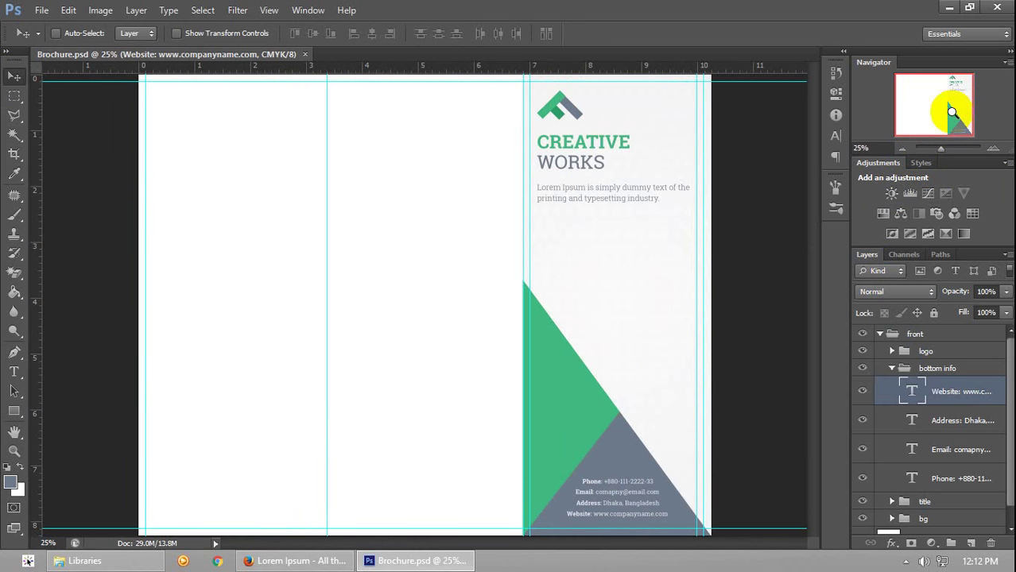
{"action": "key", "text": "ctrl+semicolon"}
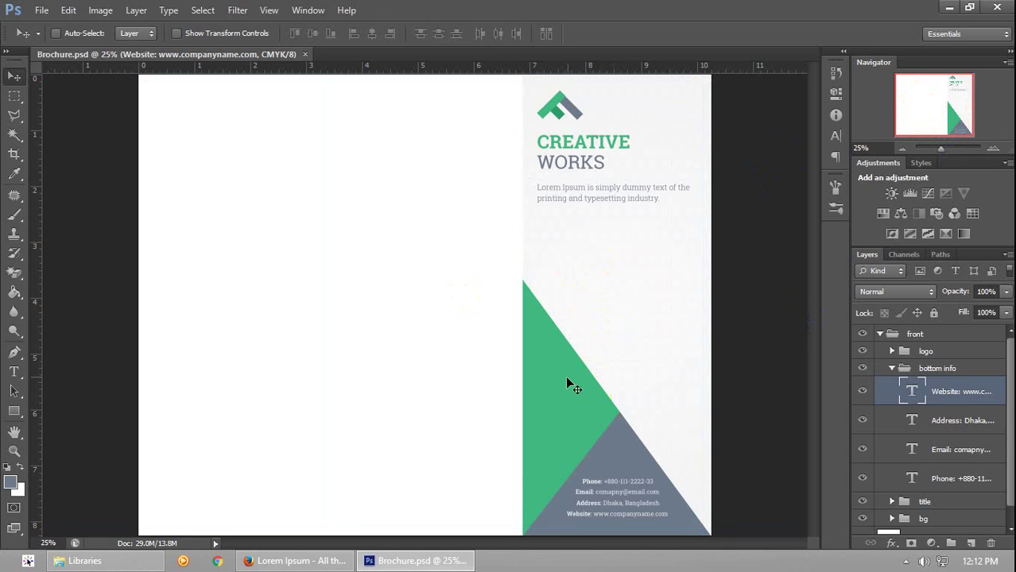
{"action": "left_click", "coordinate": [932, 146]}
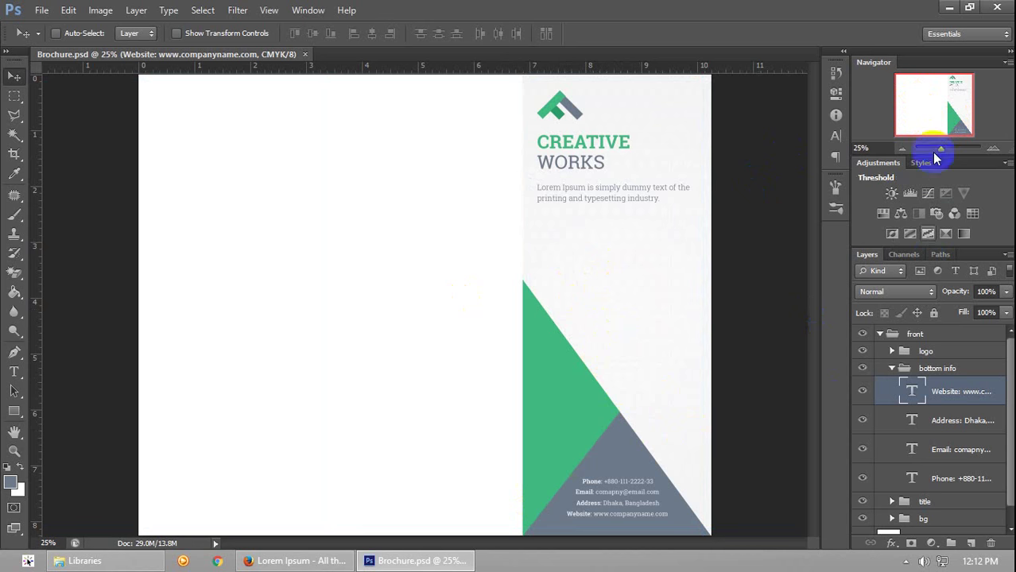
Select and collapse the bottom info layer group
{"action": "left_click", "coordinate": [993, 148]}
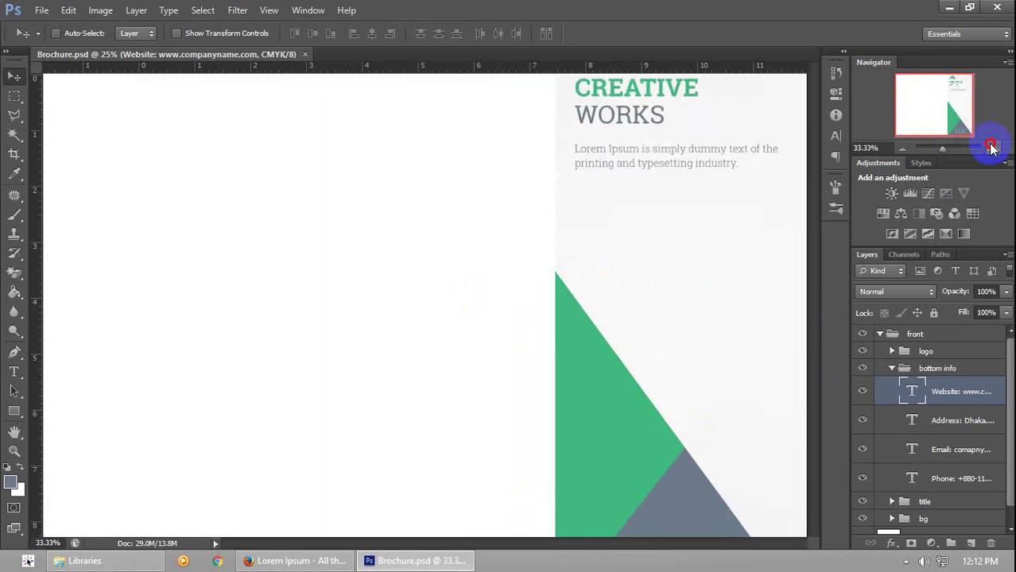
{"action": "left_click_drag", "start_coordinate": [951, 116], "coordinate": [980, 154]}
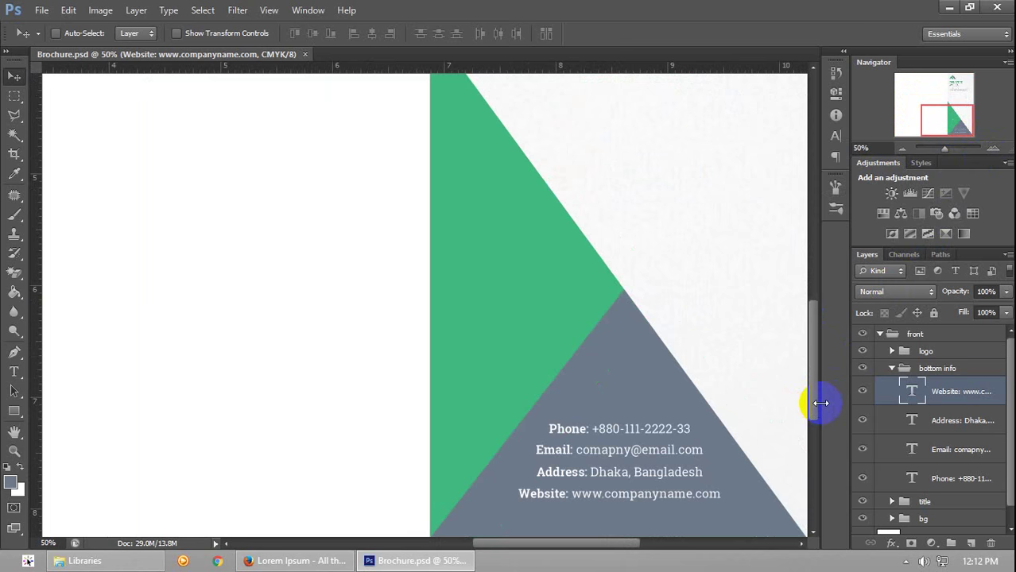
{"action": "left_click_drag", "start_coordinate": [817, 411], "coordinate": [815, 433]}
{"action": "left_click", "coordinate": [905, 368]}
{"action": "left_click", "coordinate": [892, 368]}
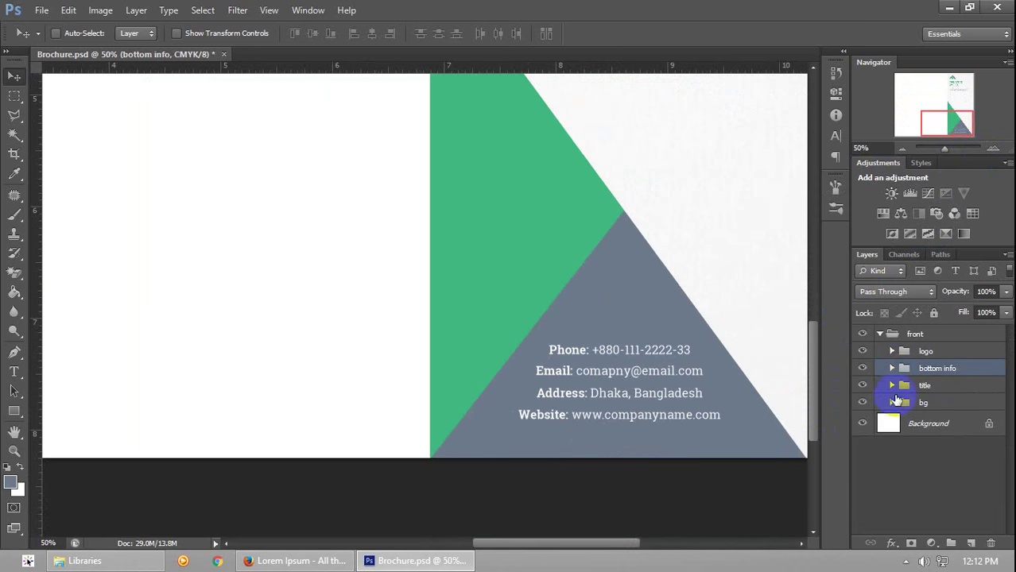
Expand the bg group, toggle the visibility of Layer 3 off and on to identify it, and select that layer
{"action": "left_click", "coordinate": [892, 402]}
{"action": "left_click", "coordinate": [908, 448]}
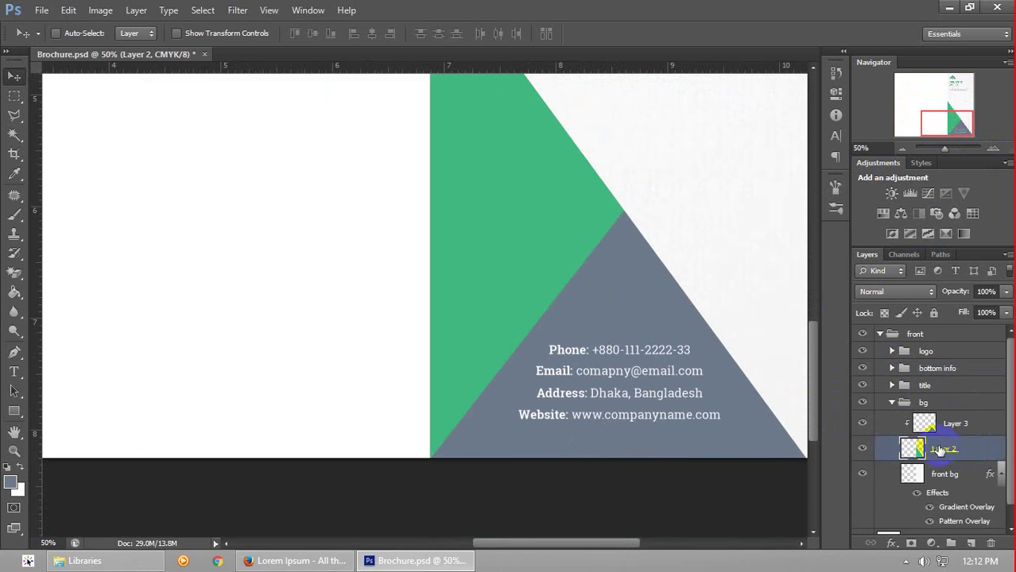
{"action": "left_click", "coordinate": [862, 424]}
{"action": "left_click", "coordinate": [863, 424]}
{"action": "left_click", "coordinate": [954, 424]}
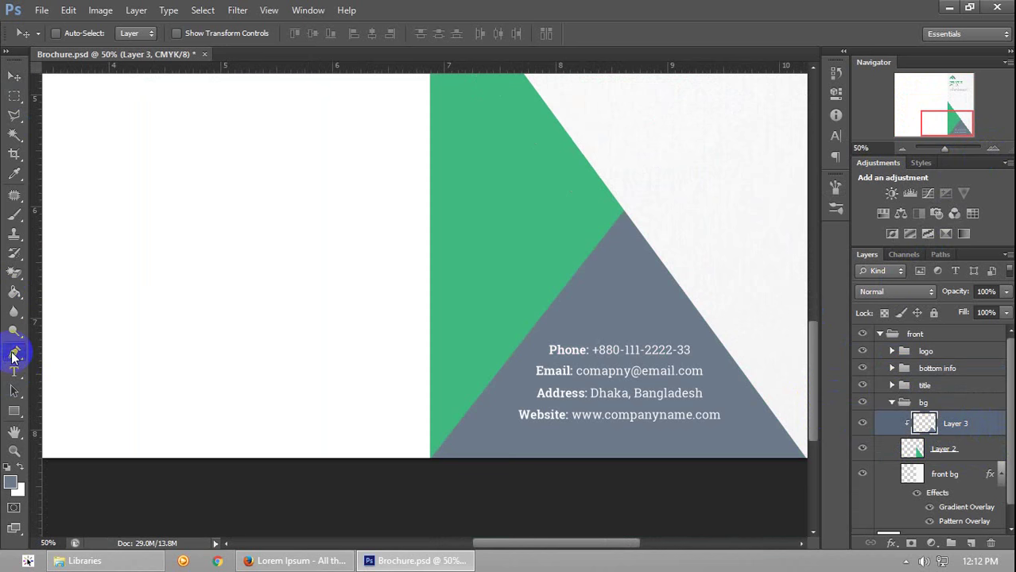
Show the guides and outline a polygonal selection over the diagonal boundary between the green shape and the slate triangle
{"action": "left_click", "coordinate": [13, 352]}
{"action": "left_click", "coordinate": [13, 113]}
{"action": "left_click", "coordinate": [430, 432]}
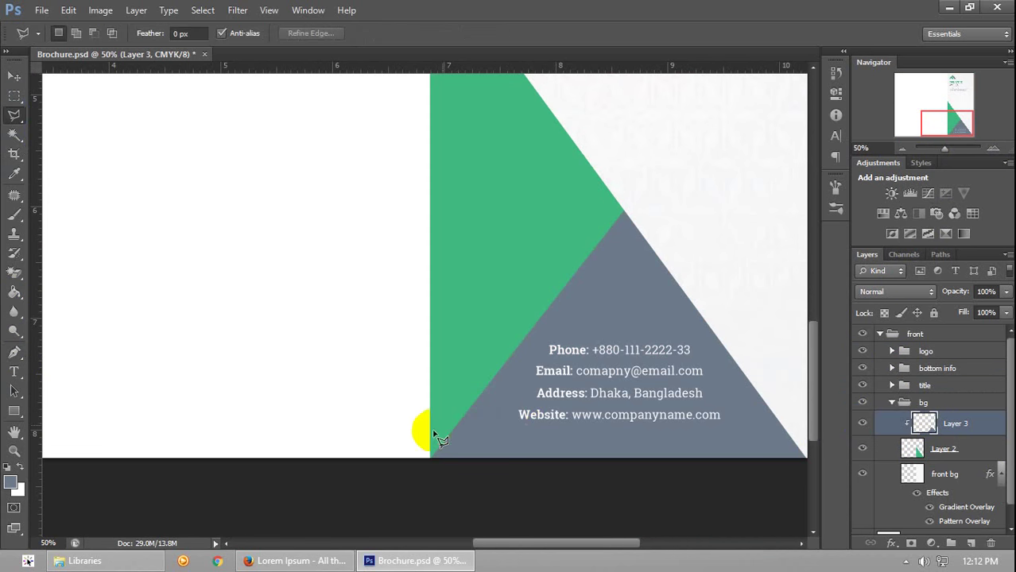
{"action": "key", "text": "ctrl+semicolon"}
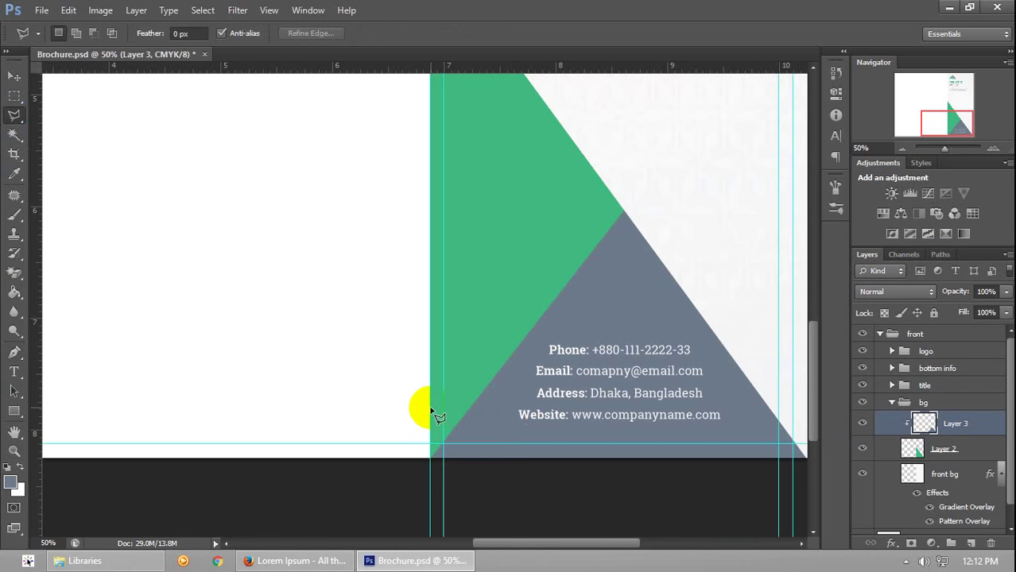
{"action": "left_click", "coordinate": [624, 214]}
{"action": "left_click", "coordinate": [639, 285]}
{"action": "left_click", "coordinate": [439, 459]}
{"action": "left_click", "coordinate": [431, 468]}
{"action": "double_click", "coordinate": [432, 457]}
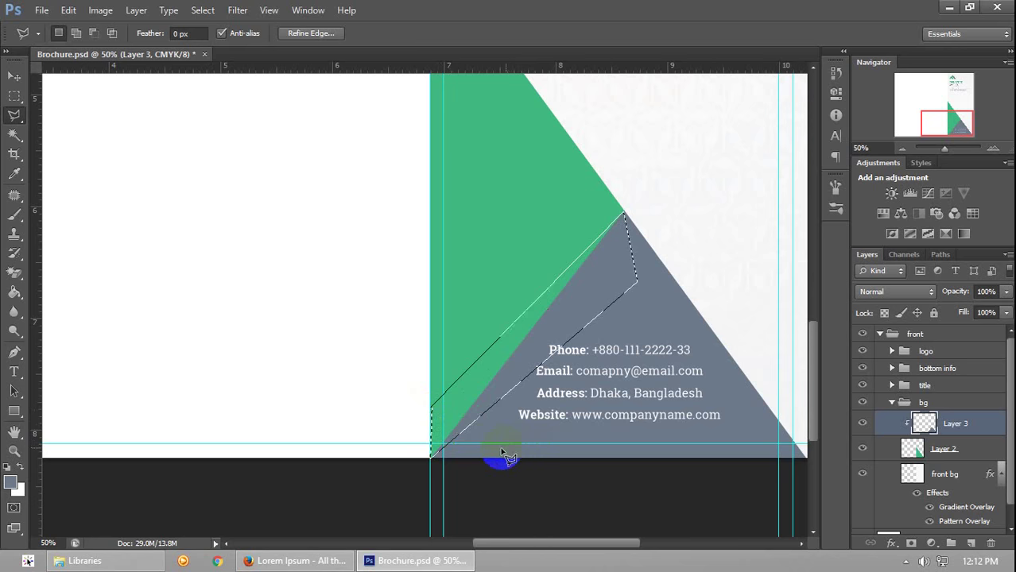
Fill the selection on a new layer with green #3cae78 sampled from the large green shape, and clear the selection
{"action": "left_click", "coordinate": [14, 484]}
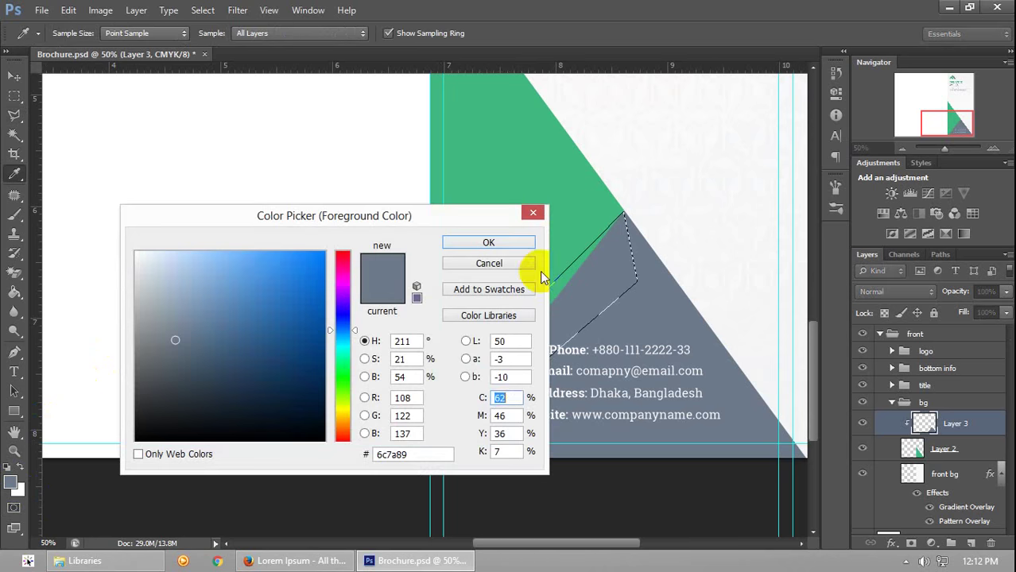
{"action": "left_click", "coordinate": [574, 217]}
{"action": "left_click", "coordinate": [518, 240]}
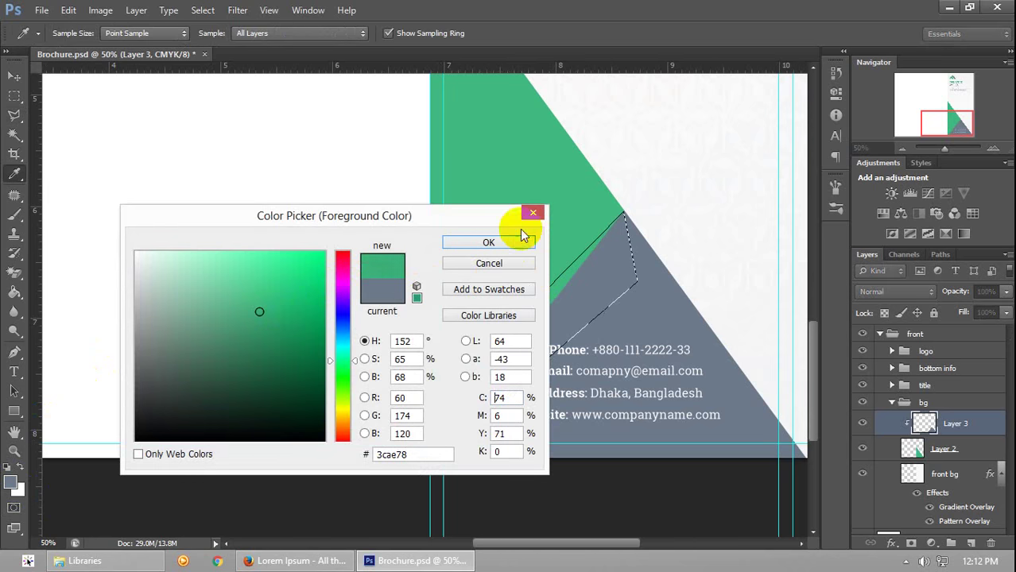
{"action": "left_click", "coordinate": [971, 543]}
{"action": "key", "text": "g"}
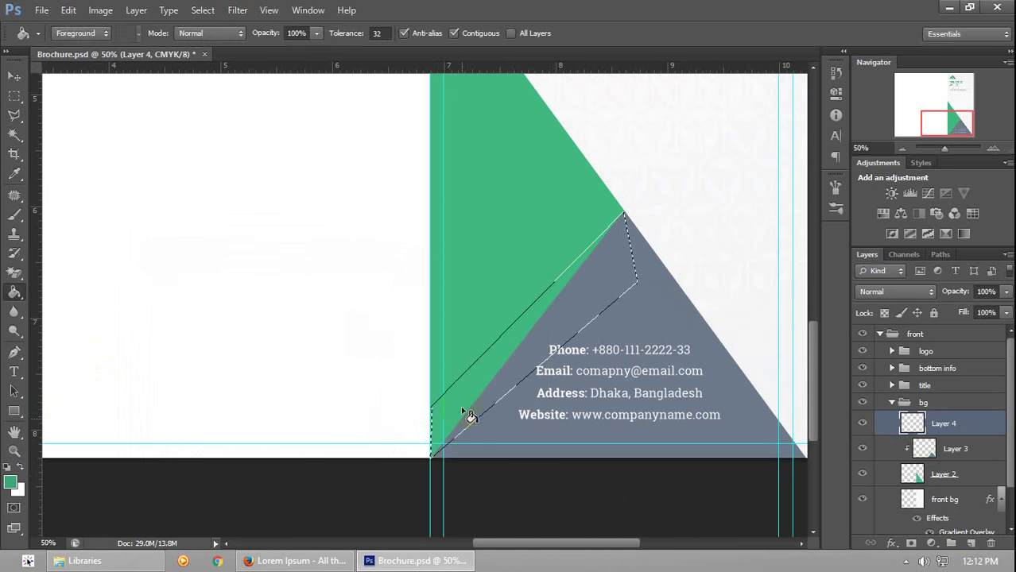
{"action": "left_click", "coordinate": [462, 407]}
{"action": "key", "text": "ctrl+d"}
Stretch the new green strip to about 103% in width and height so it extends past the cover's left and bottom edges
{"action": "key", "text": "ctrl+t"}
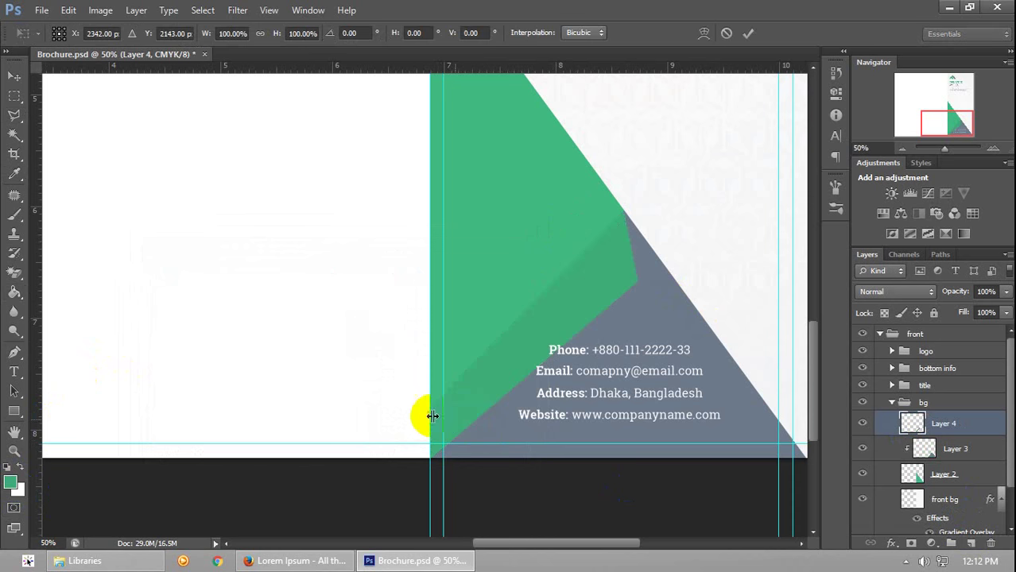
{"action": "left_click_drag", "start_coordinate": [430, 338], "coordinate": [423, 337]}
{"action": "left_click_drag", "start_coordinate": [533, 469], "coordinate": [535, 472]}
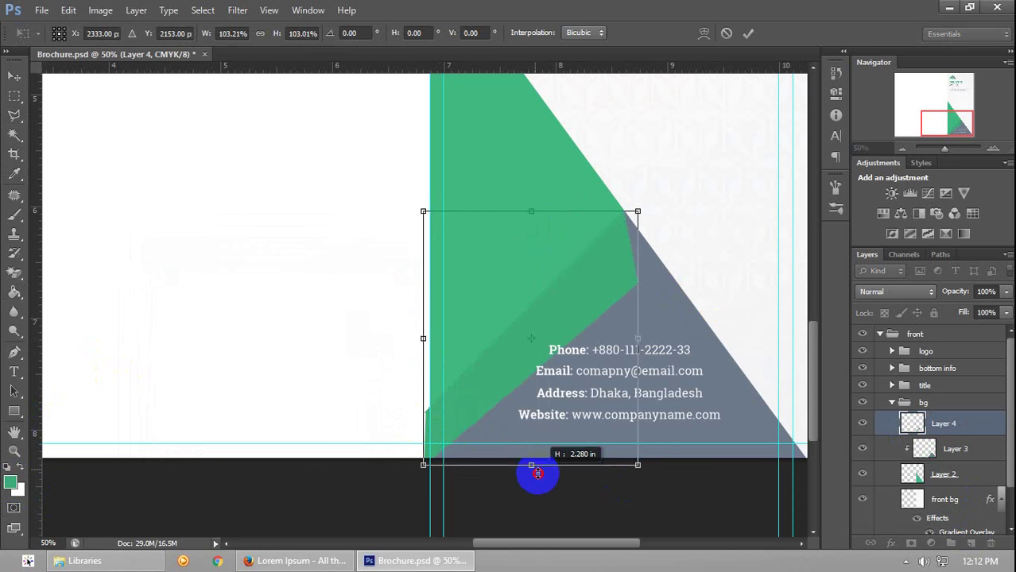
{"action": "key", "text": "Return"}
Move Layer 4 between Layer 3 and Layer 2 in the clipping group and hide the guides
{"action": "left_click_drag", "start_coordinate": [977, 434], "coordinate": [970, 462]}
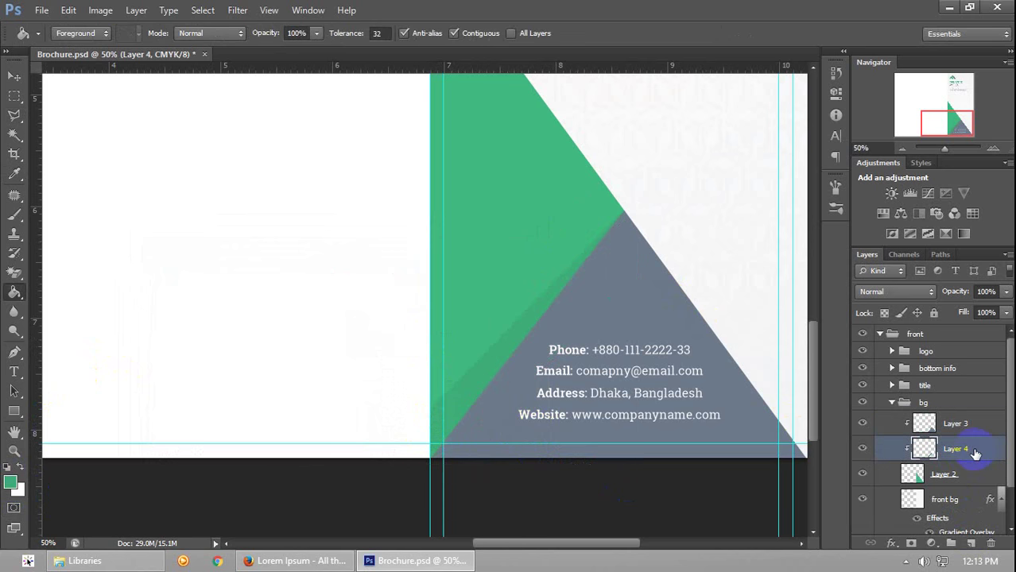
{"action": "key", "text": "ctrl+h"}
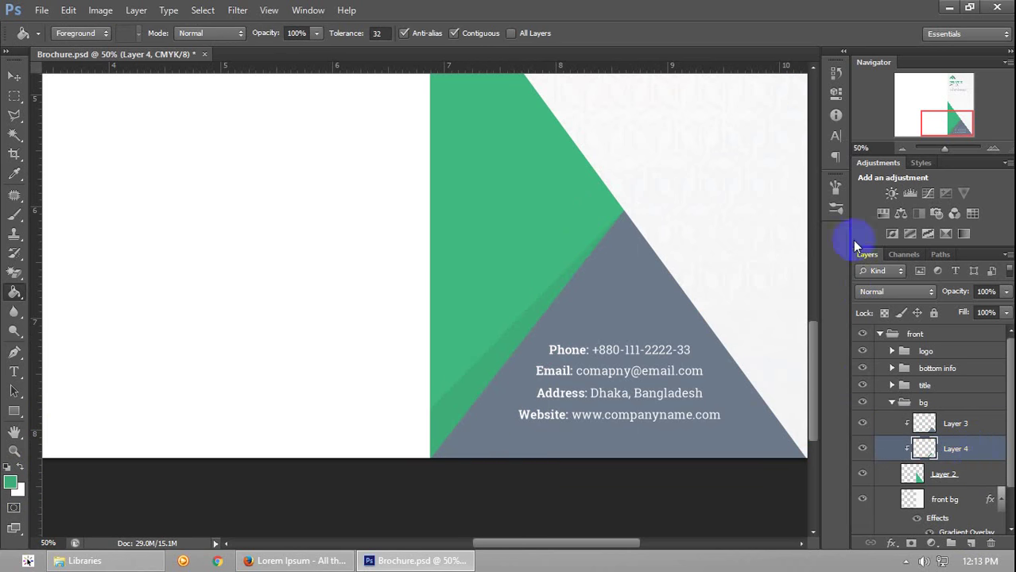
Apply a Color Overlay of darker green #339667 to Layer 4 and save the document
{"action": "left_click", "coordinate": [983, 451]}
{"action": "double_click", "coordinate": [983, 451]}
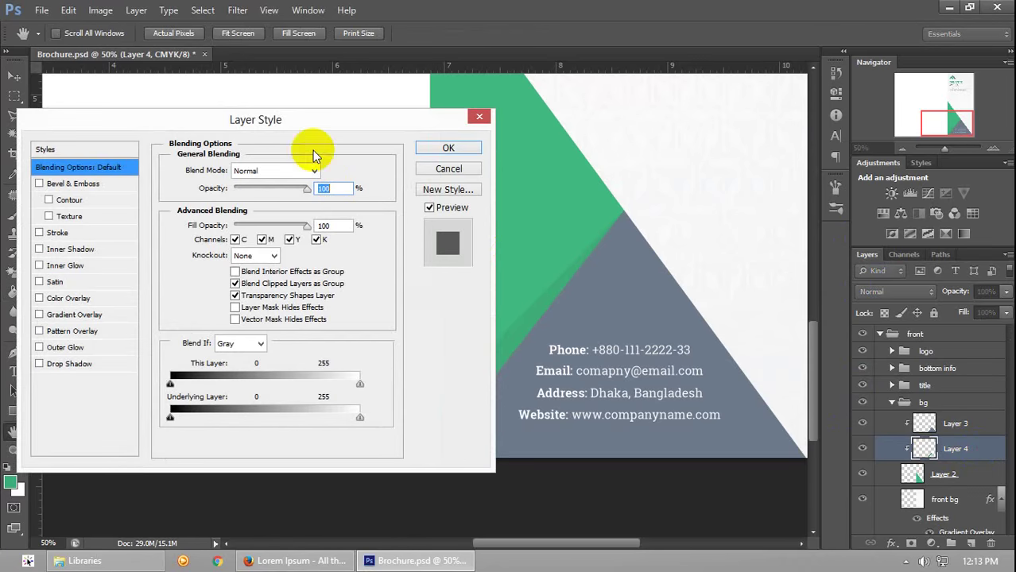
{"action": "left_click", "coordinate": [70, 300]}
{"action": "left_click", "coordinate": [333, 170]}
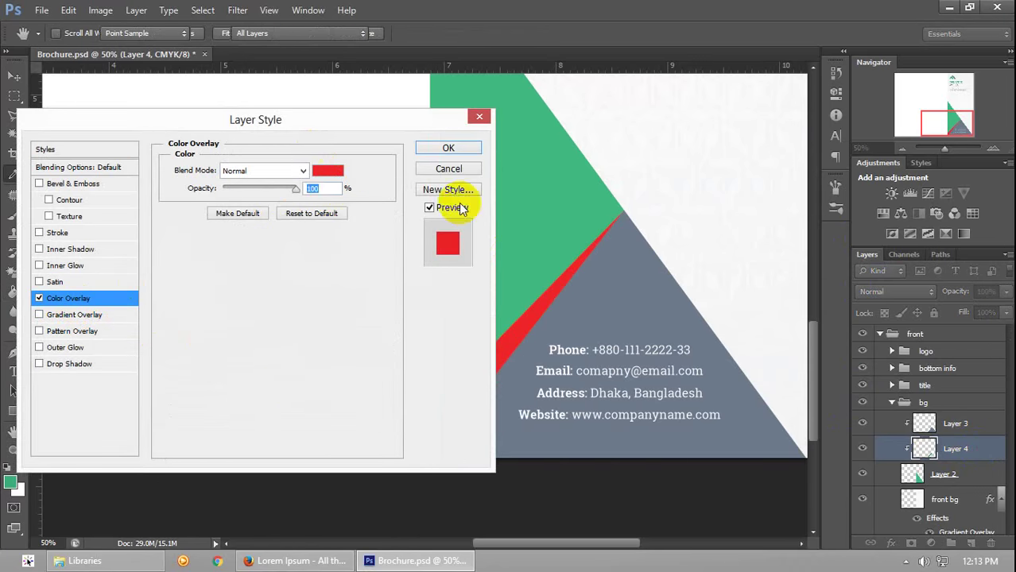
{"action": "left_click", "coordinate": [584, 255]}
{"action": "left_click", "coordinate": [262, 330]}
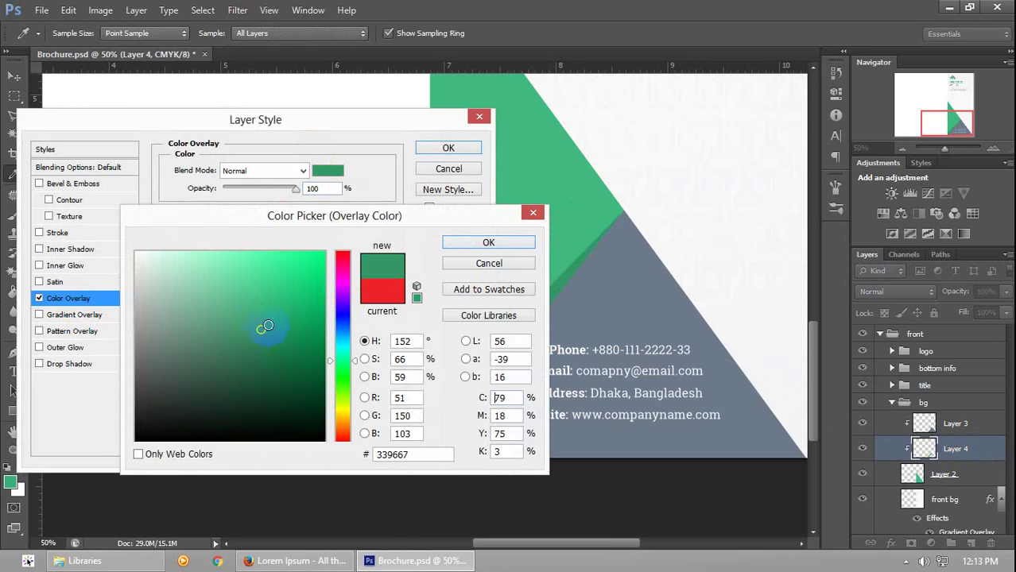
{"action": "left_click", "coordinate": [487, 243]}
{"action": "left_click", "coordinate": [466, 153]}
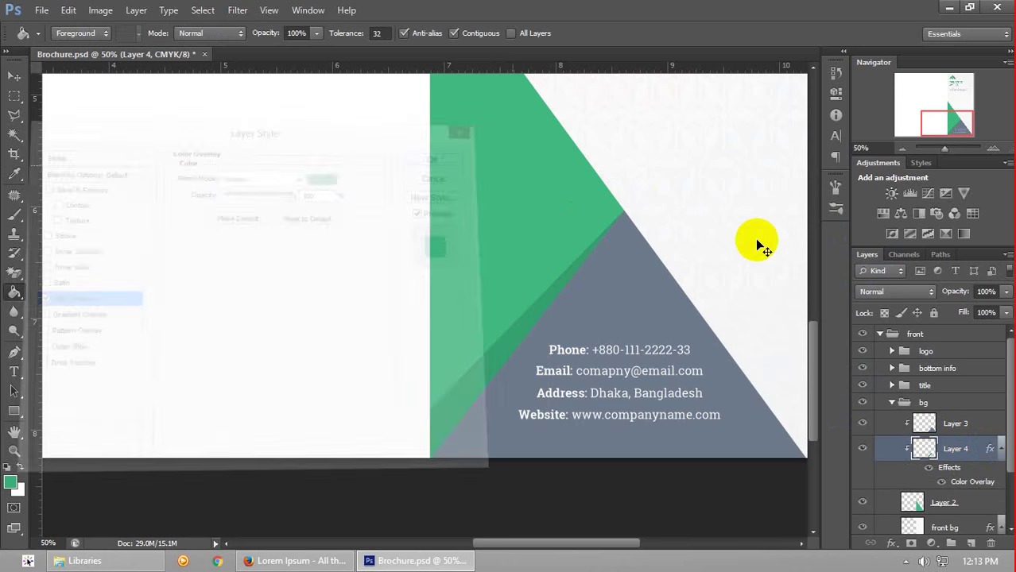
{"action": "key", "text": "ctrl+s"}
Outline a polygonal selection over the slate triangle's right side, from the green fold near its peak to the cover's bottom-right corner
{"action": "left_click", "coordinate": [903, 149]}
{"action": "left_click_drag", "start_coordinate": [925, 107], "coordinate": [935, 133]}
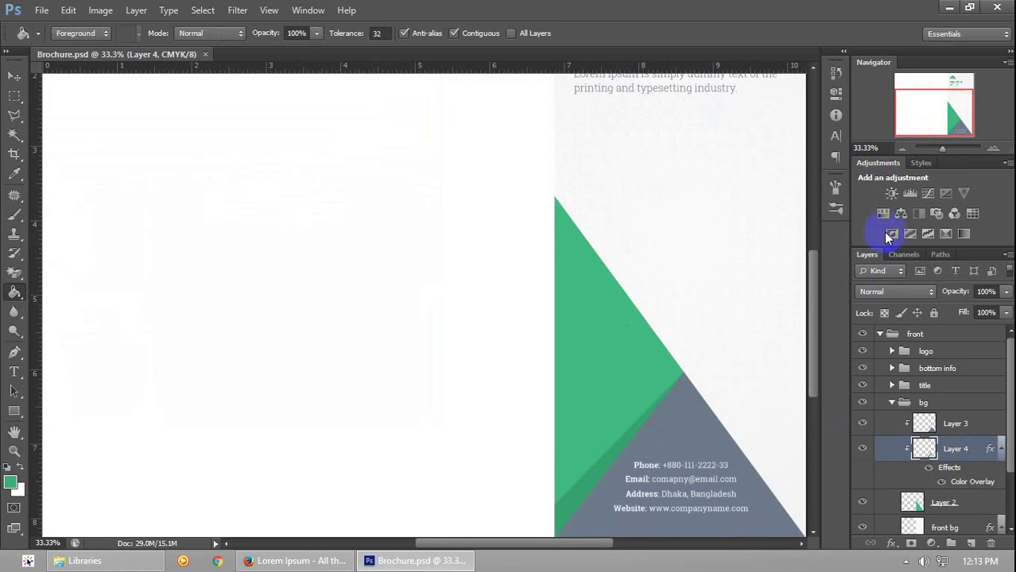
{"action": "left_click", "coordinate": [993, 149]}
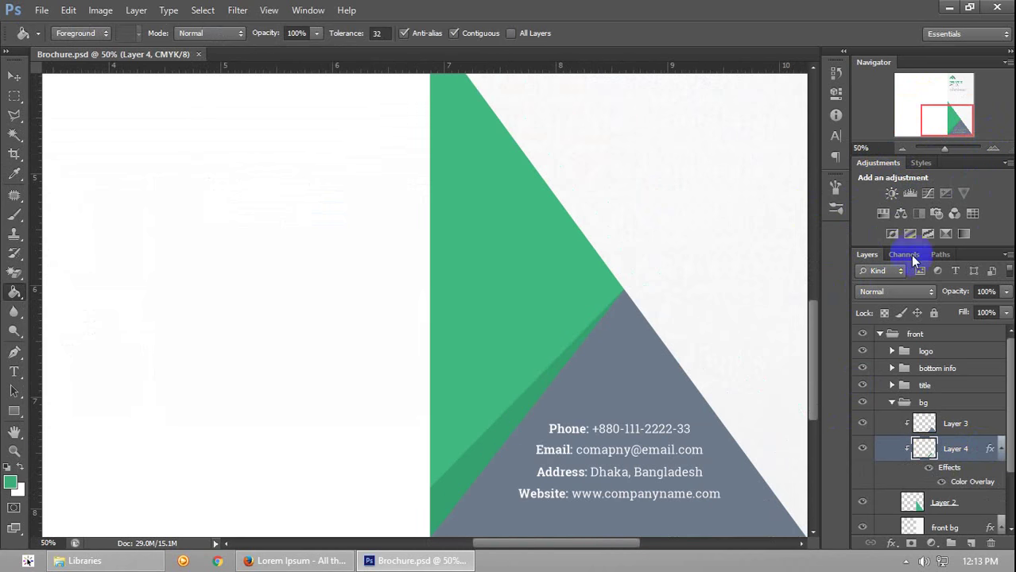
{"action": "left_click_drag", "start_coordinate": [809, 342], "coordinate": [811, 371]}
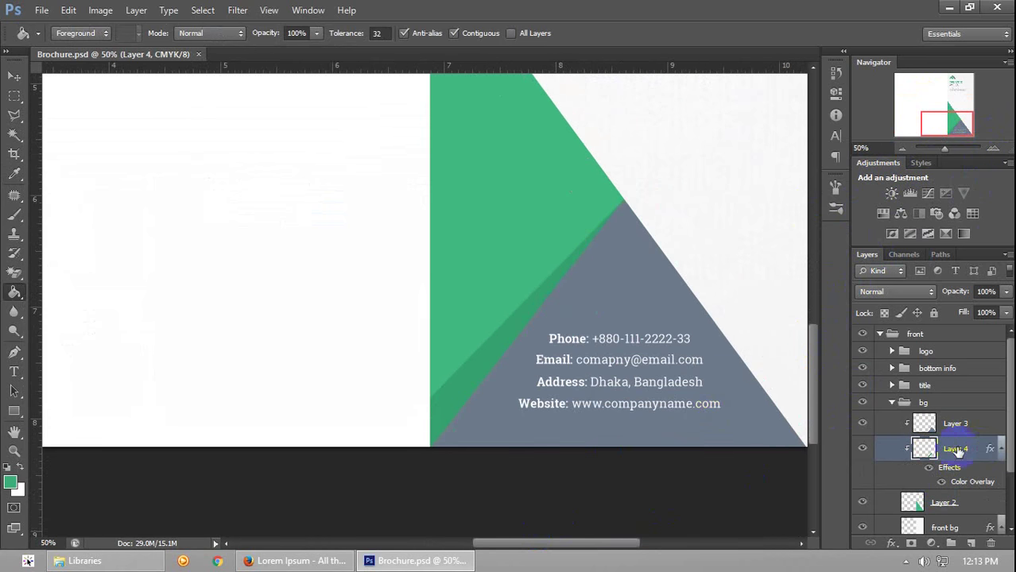
{"action": "left_click", "coordinate": [14, 114]}
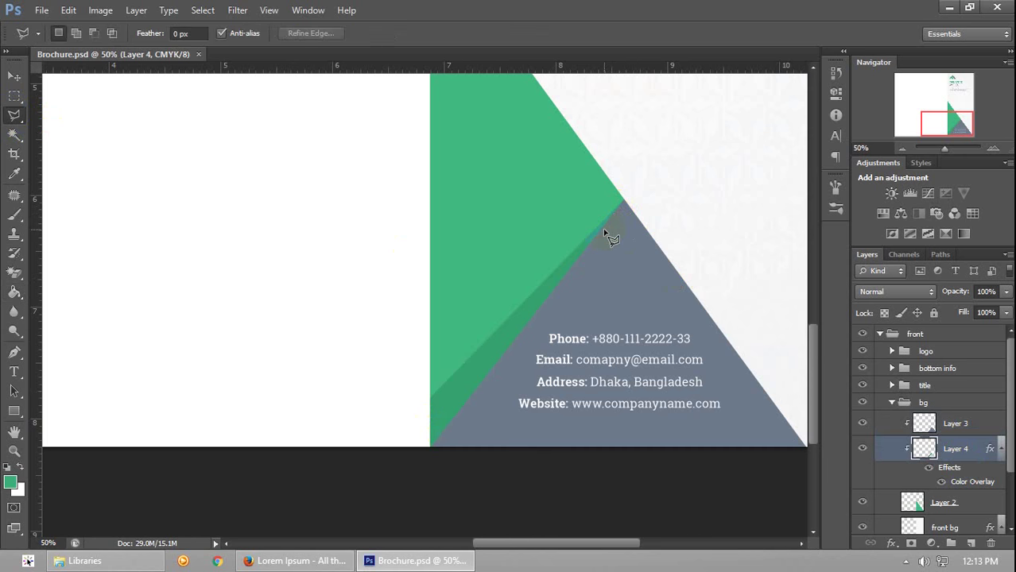
{"action": "left_click", "coordinate": [804, 445]}
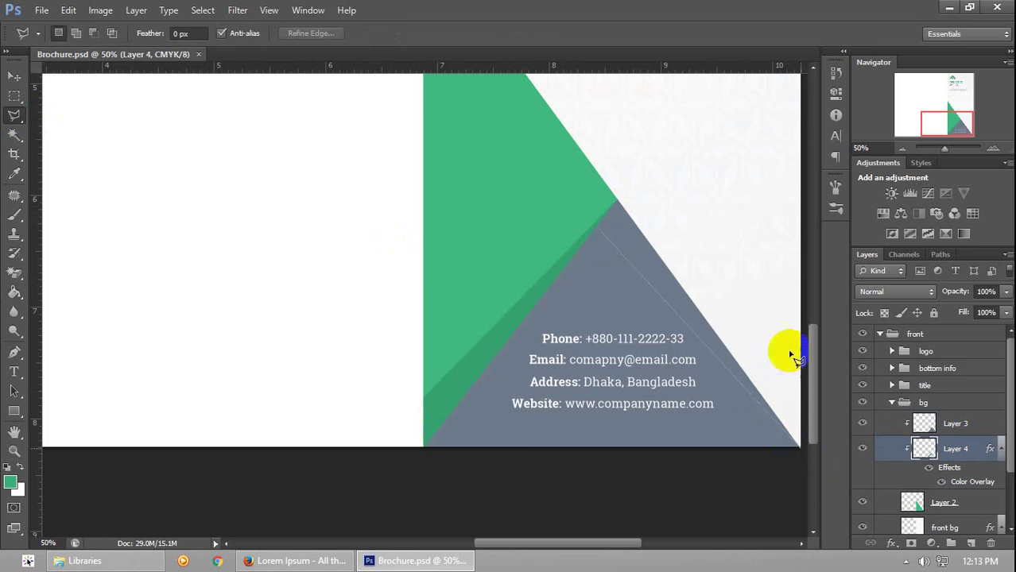
{"action": "double_click", "coordinate": [629, 129]}
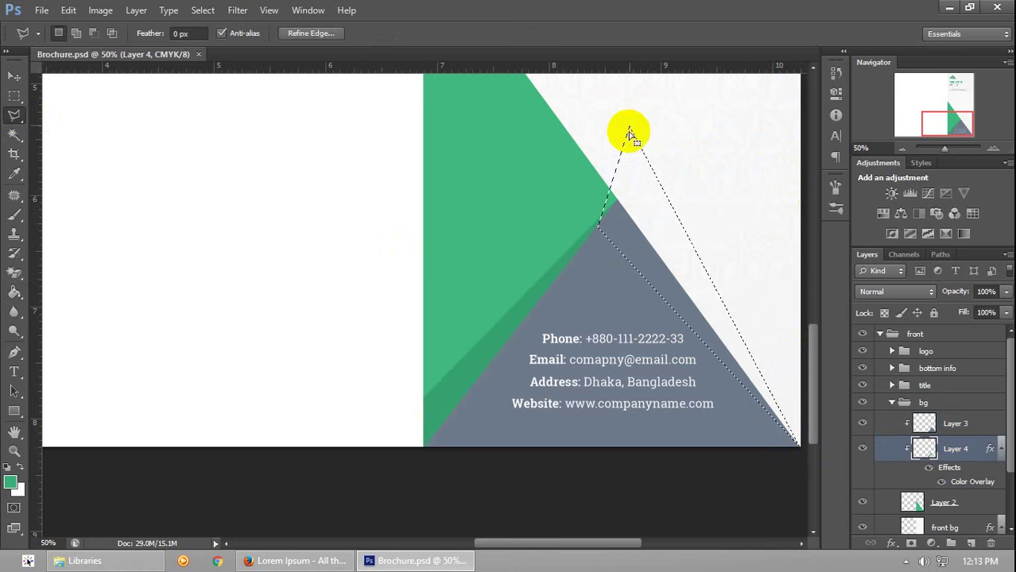
Fill the selection on a new layer above Layer 4 with dark slate #5c6773, save the document and deselect
{"action": "left_click", "coordinate": [13, 485]}
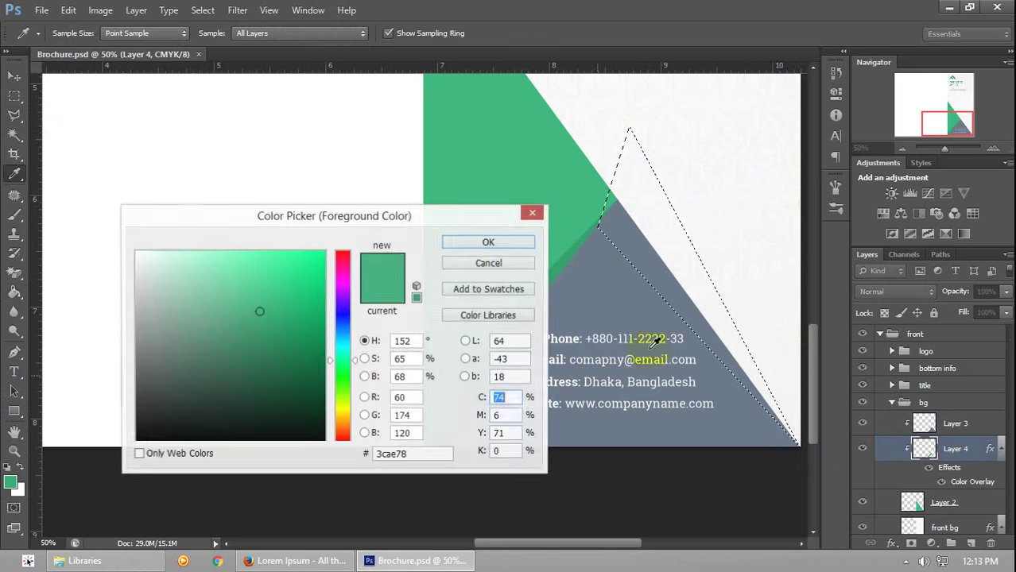
{"action": "left_click", "coordinate": [646, 291]}
{"action": "left_click", "coordinate": [495, 240]}
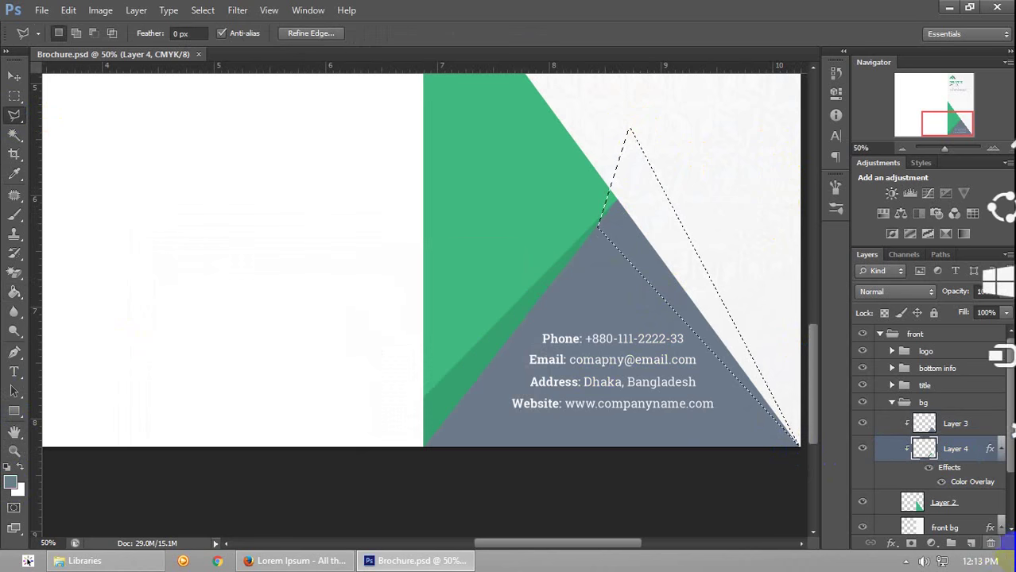
{"action": "left_click", "coordinate": [970, 543]}
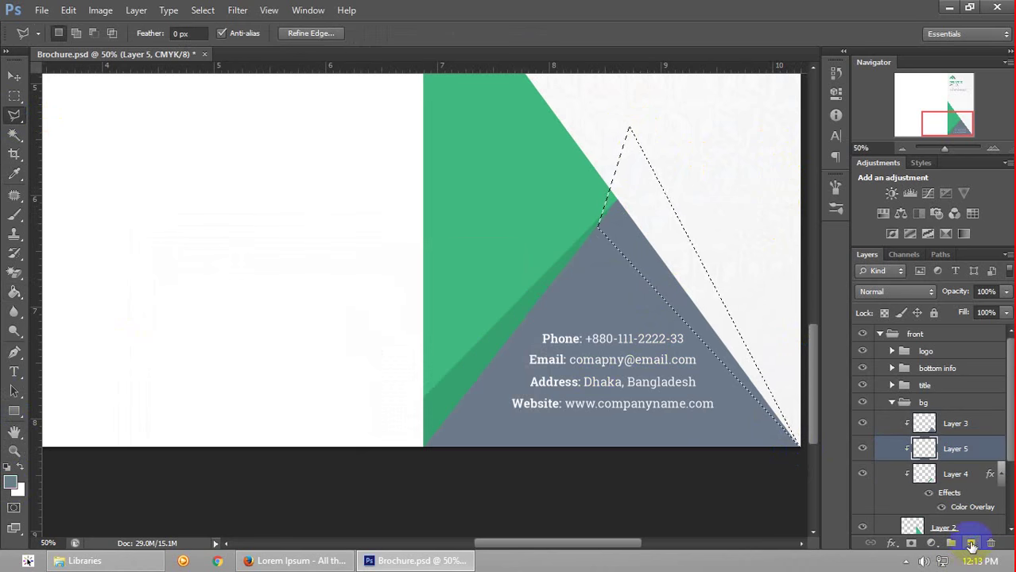
{"action": "left_click", "coordinate": [11, 483]}
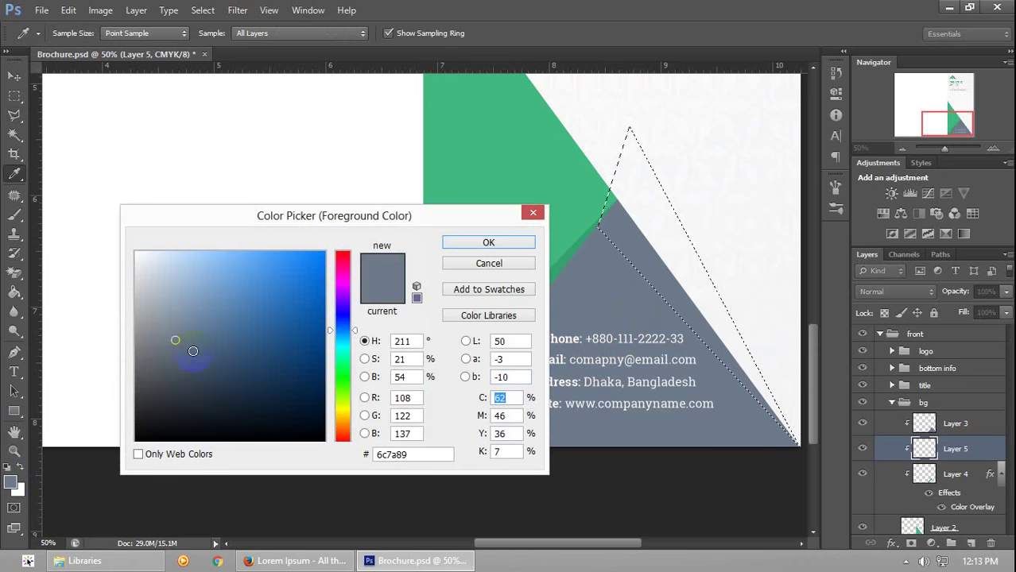
{"action": "left_click", "coordinate": [173, 356]}
{"action": "left_click", "coordinate": [488, 243]}
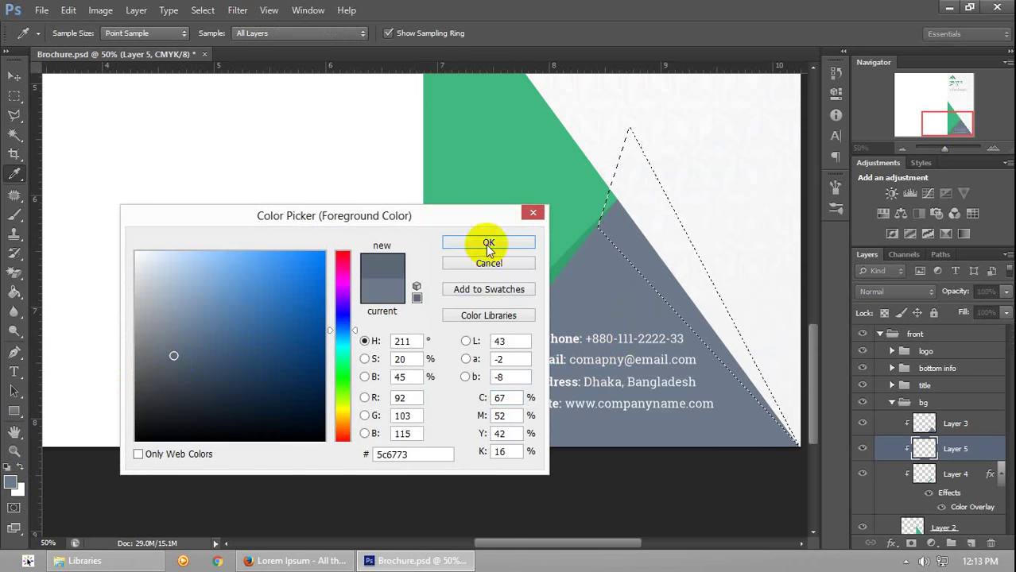
{"action": "key", "text": "g"}
{"action": "left_click", "coordinate": [626, 234]}
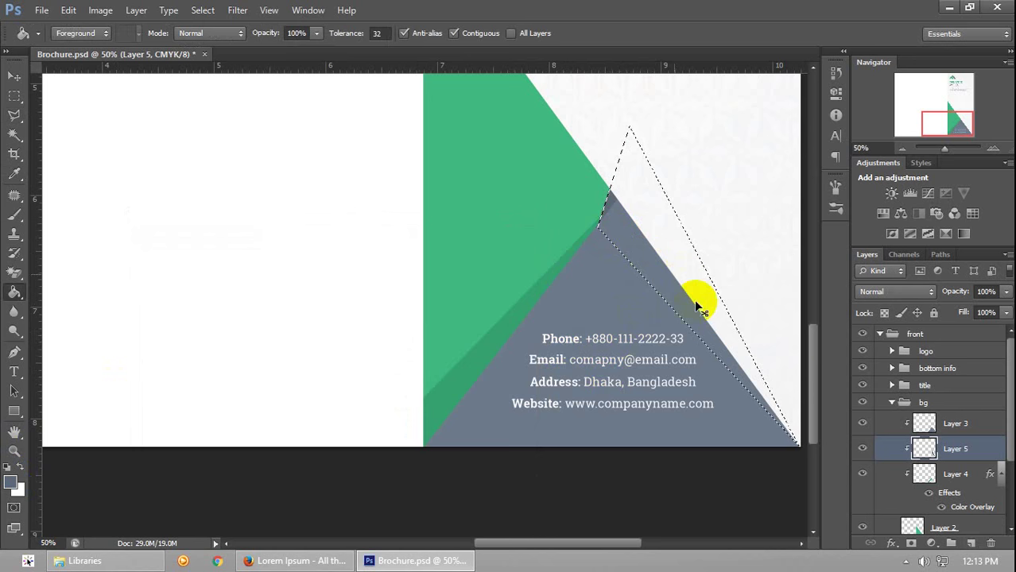
{"action": "key", "text": "ctrl+s"}
{"action": "key", "text": "ctrl+d"}
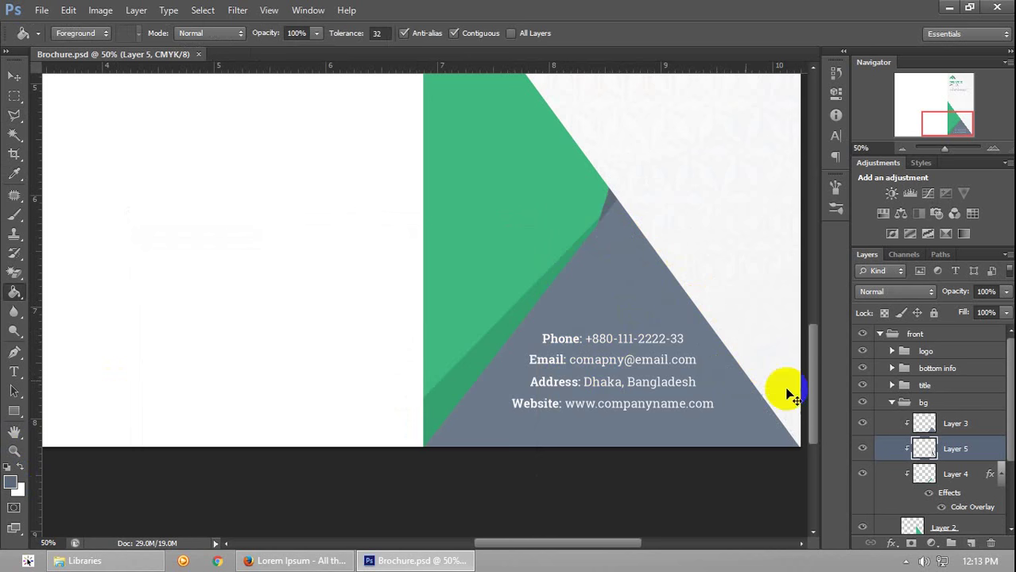
Bring Layer 5 above Layer 3 in the clipping group so the dark slate shading lies over the slate triangle
{"action": "key", "text": "ctrl+bracketright"}
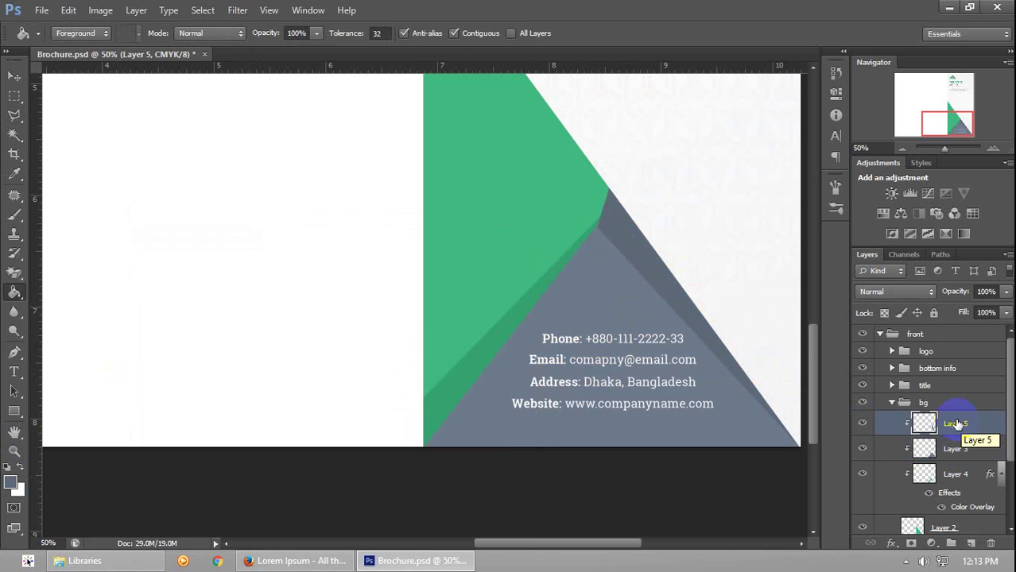
{"action": "key", "text": "ctrl+t"}
{"action": "double_click", "coordinate": [628, 237]}
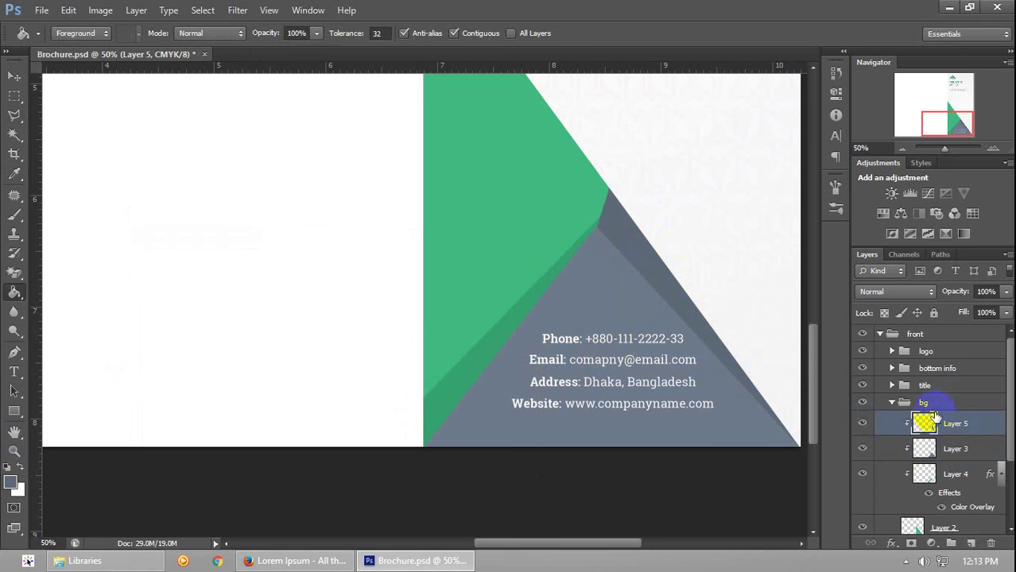
Examine the shaded triangle shapes on the whole front cover and in close-up
{"action": "left_click", "coordinate": [819, 328]}
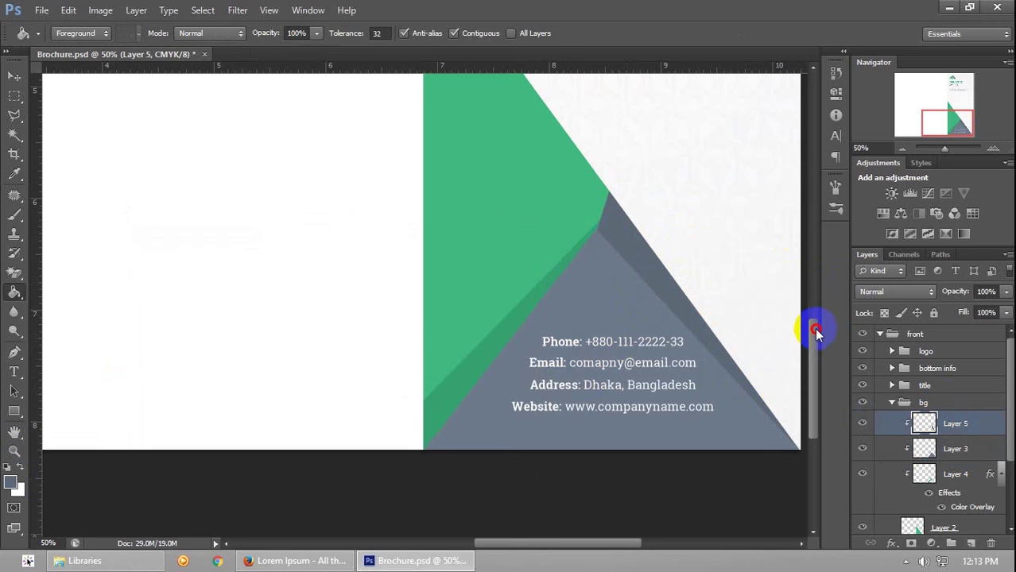
{"action": "mouse_move", "coordinate": [819, 329]}
{"action": "left_mouse_down"}
{"action": "mouse_move", "coordinate": [820, 343]}
{"action": "mouse_move", "coordinate": [819, 330]}
{"action": "left_mouse_up"}
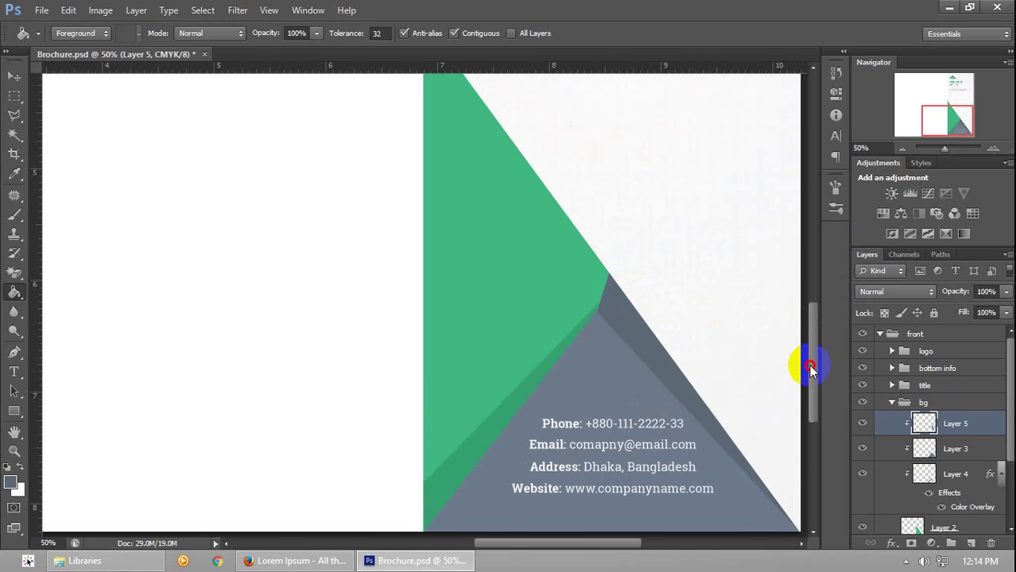
{"action": "left_click_drag", "start_coordinate": [810, 369], "coordinate": [812, 377]}
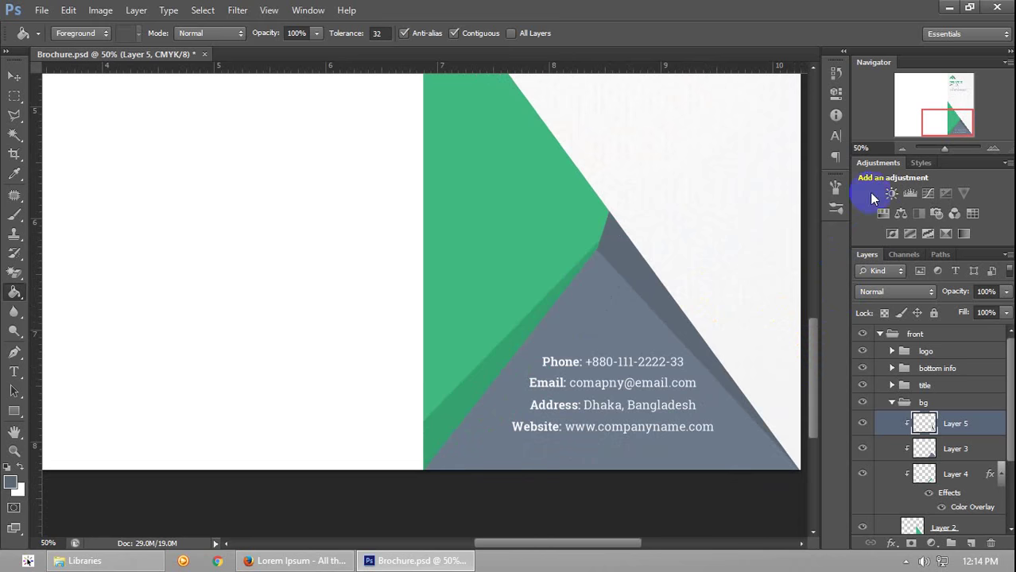
{"action": "left_click", "coordinate": [903, 149]}
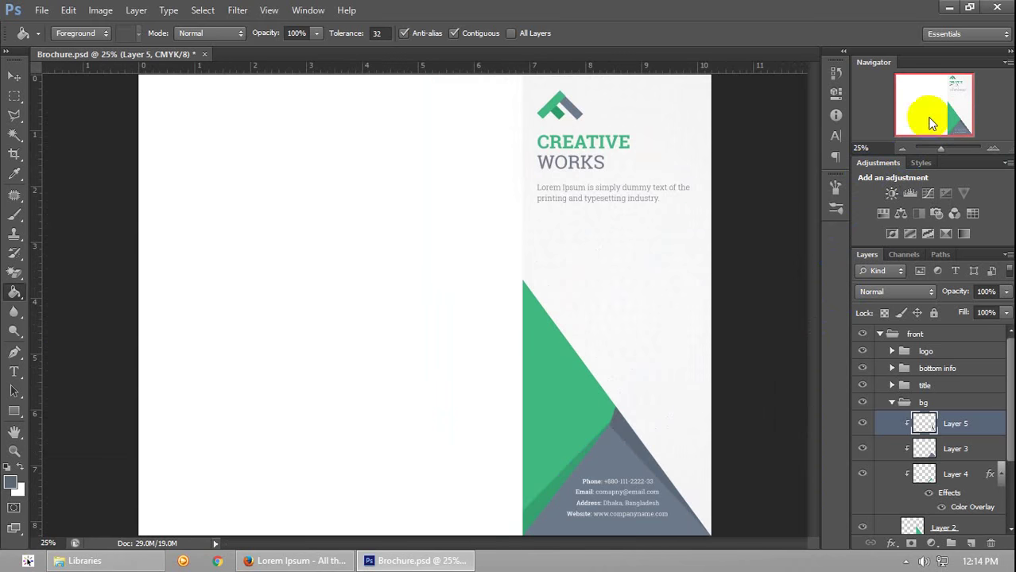
{"action": "left_click", "coordinate": [993, 150]}
{"action": "left_click", "coordinate": [993, 149]}
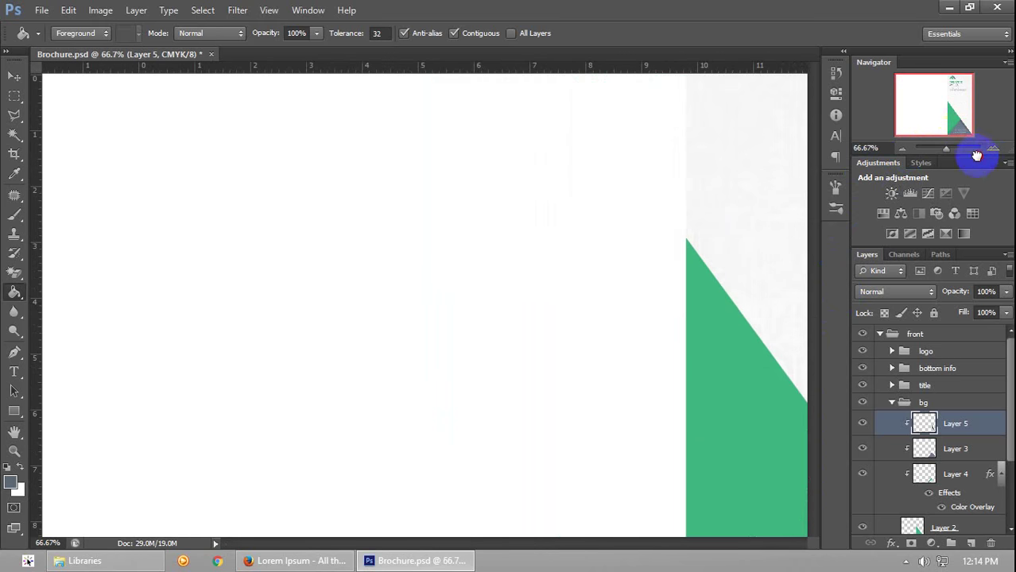
{"action": "left_click", "coordinate": [993, 149]}
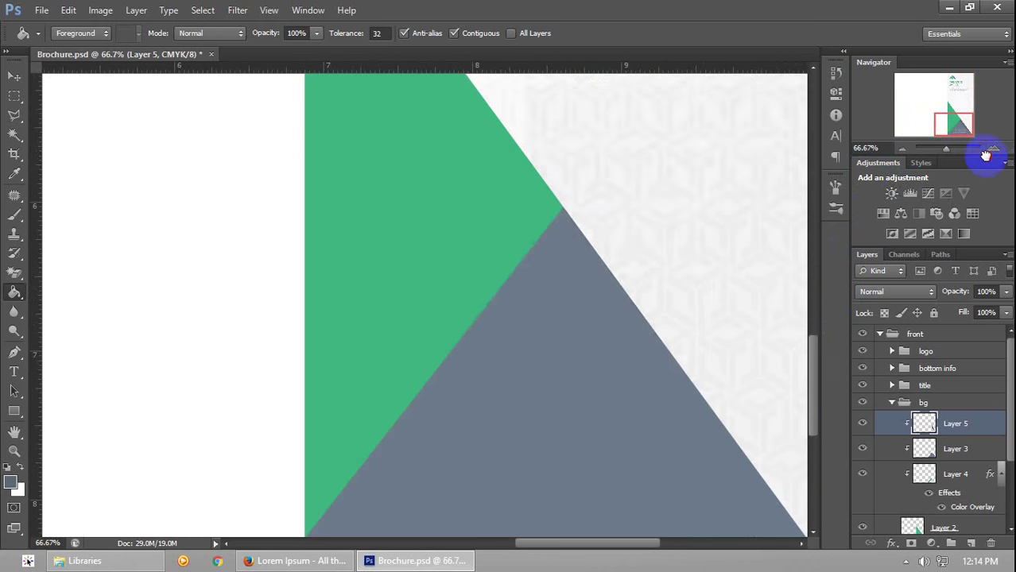
Outline a polygonal selection along the green fold's edge, delete the dark slate spilling onto the green near the peak from Layer 5, and deselect
{"action": "left_click", "coordinate": [14, 115]}
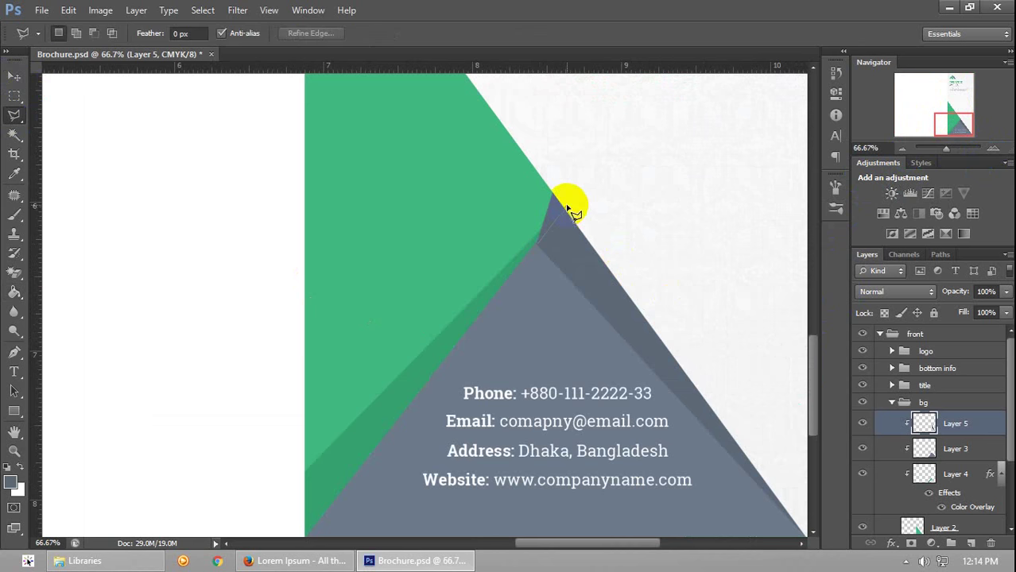
{"action": "left_click", "coordinate": [295, 530]}
{"action": "left_click", "coordinate": [583, 191]}
{"action": "left_click", "coordinate": [596, 165]}
{"action": "left_click", "coordinate": [546, 177]}
{"action": "left_click", "coordinate": [532, 245]}
{"action": "double_click", "coordinate": [307, 533]}
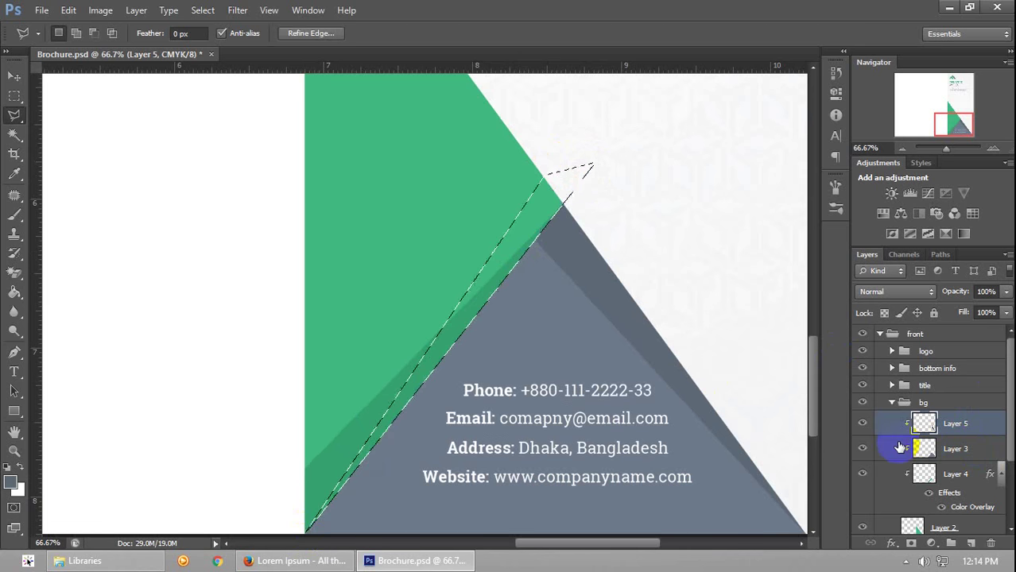
{"action": "key", "text": "ctrl+d"}
Add a Color Overlay of #5e6b79 to the slate triangle's shading on Layer 5 and save the document
{"action": "left_click", "coordinate": [900, 148]}
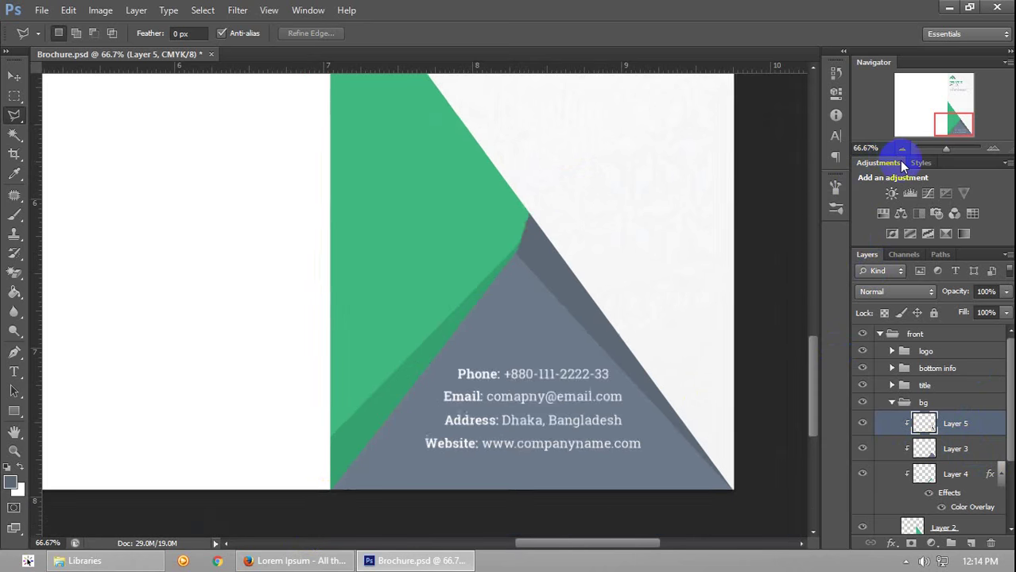
{"action": "mouse_move", "coordinate": [930, 130]}
{"action": "left_mouse_down"}
{"action": "mouse_move", "coordinate": [929, 119]}
{"action": "mouse_move", "coordinate": [938, 129]}
{"action": "left_mouse_up"}
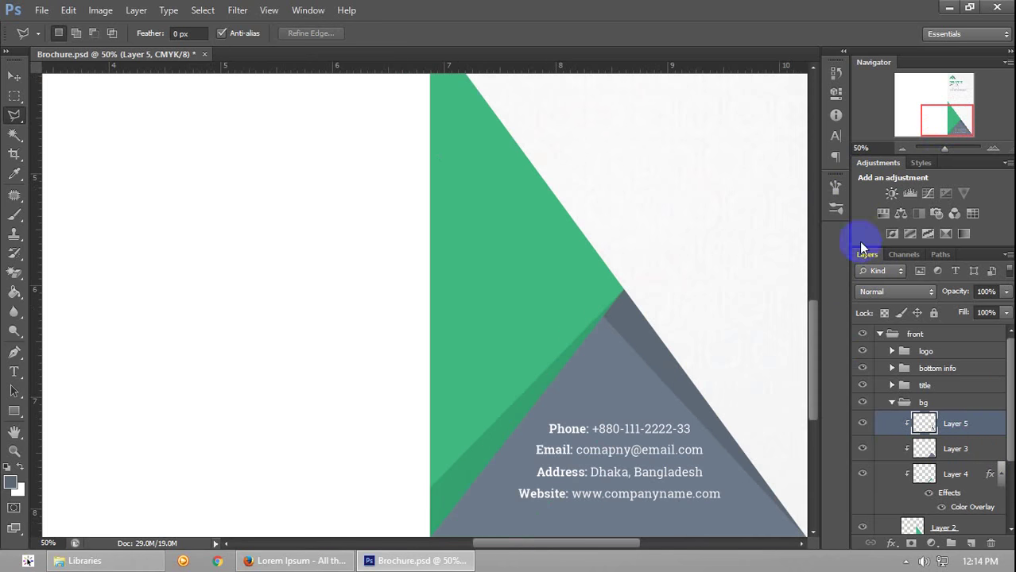
{"action": "mouse_move", "coordinate": [813, 341]}
{"action": "left_mouse_down"}
{"action": "mouse_move", "coordinate": [806, 381]}
{"action": "mouse_move", "coordinate": [812, 358]}
{"action": "left_mouse_up"}
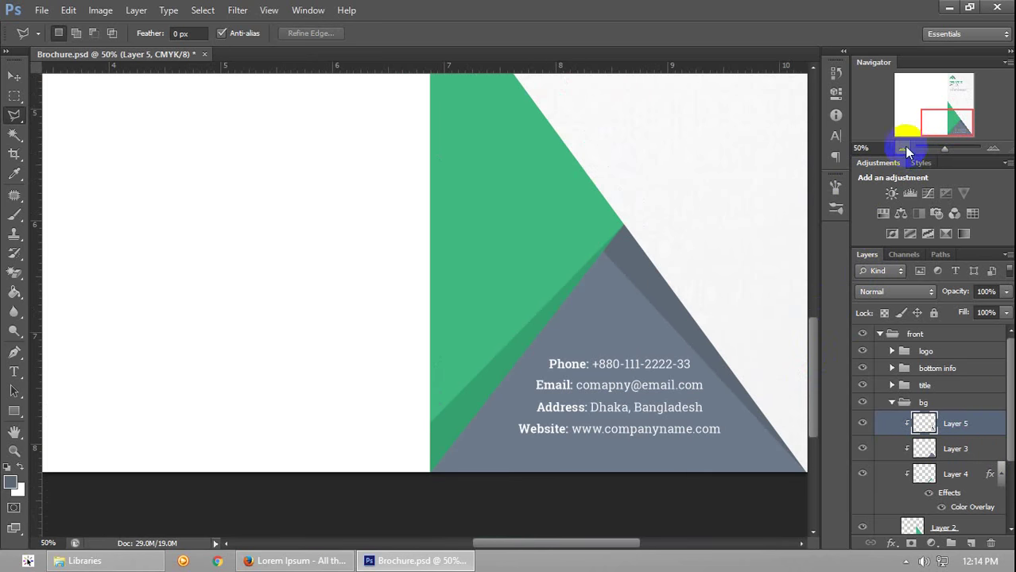
{"action": "left_click", "coordinate": [904, 149]}
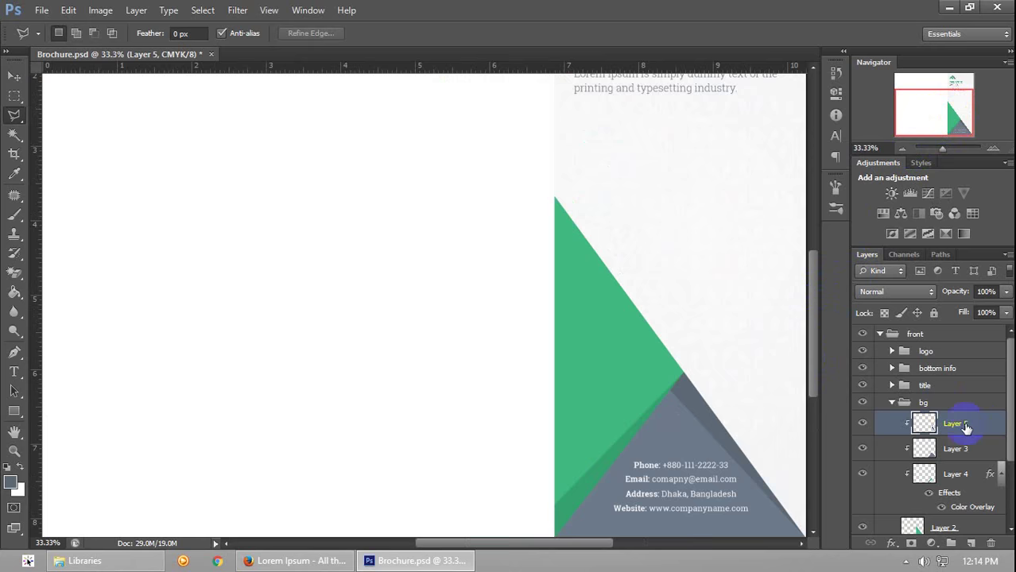
{"action": "double_click", "coordinate": [980, 427]}
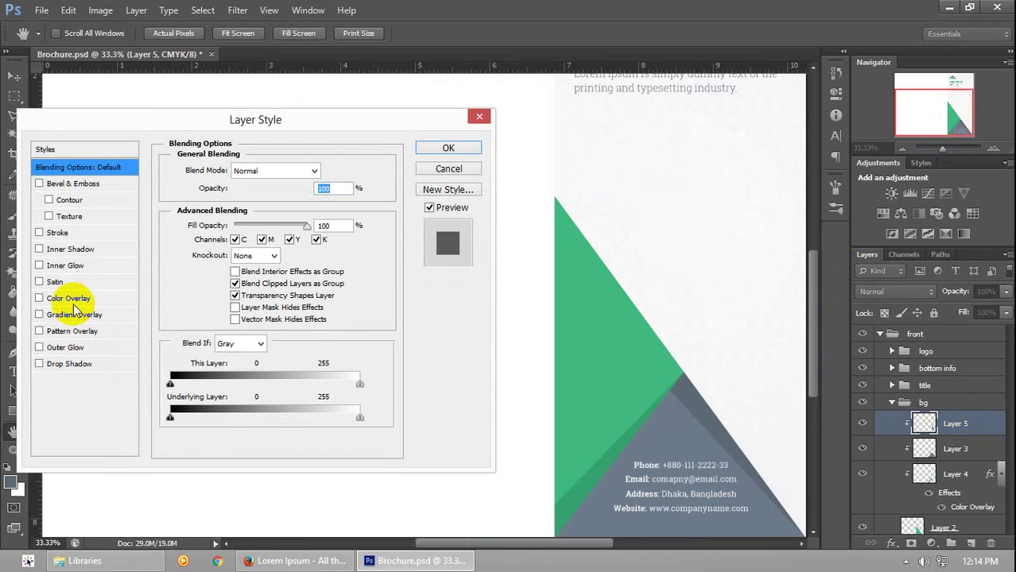
{"action": "left_click", "coordinate": [132, 297]}
{"action": "left_click", "coordinate": [328, 170]}
{"action": "left_click", "coordinate": [674, 421]}
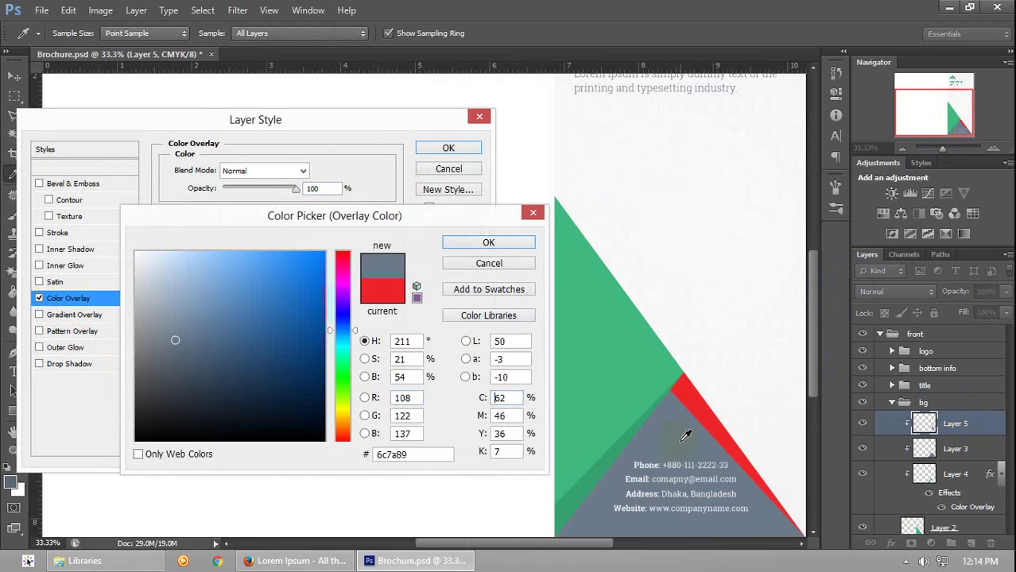
{"action": "left_click", "coordinate": [174, 345]}
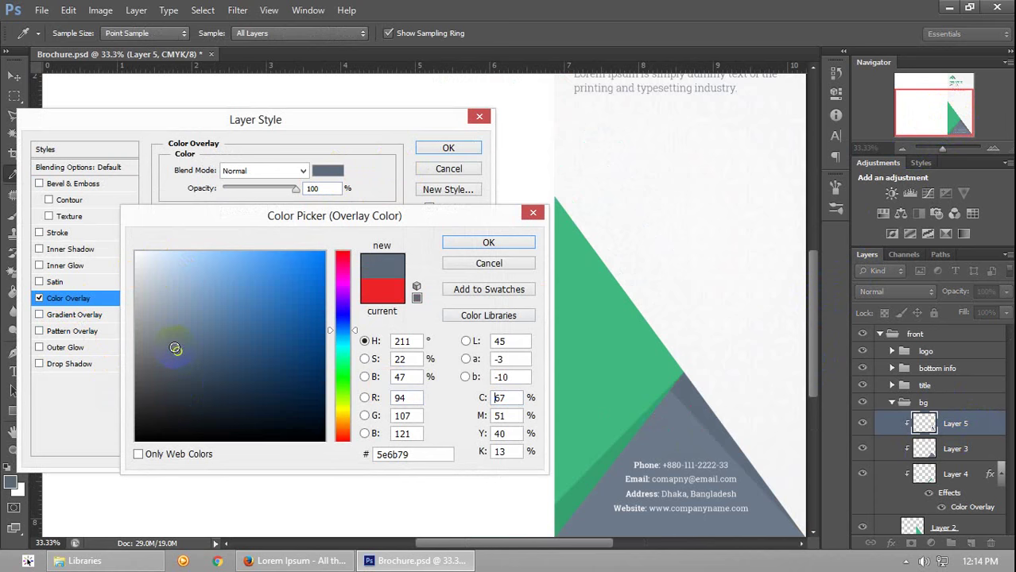
{"action": "left_click", "coordinate": [485, 243]}
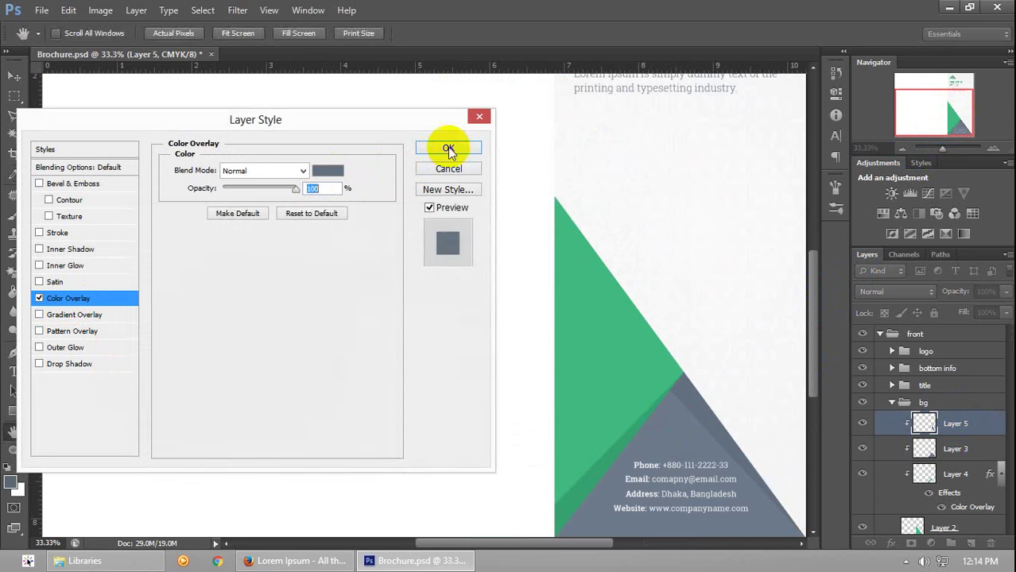
{"action": "left_click", "coordinate": [449, 147]}
{"action": "key", "text": "ctrl+s"}
Collapse the bg group and the front group that contains it
{"action": "left_click_drag", "start_coordinate": [807, 340], "coordinate": [821, 384]}
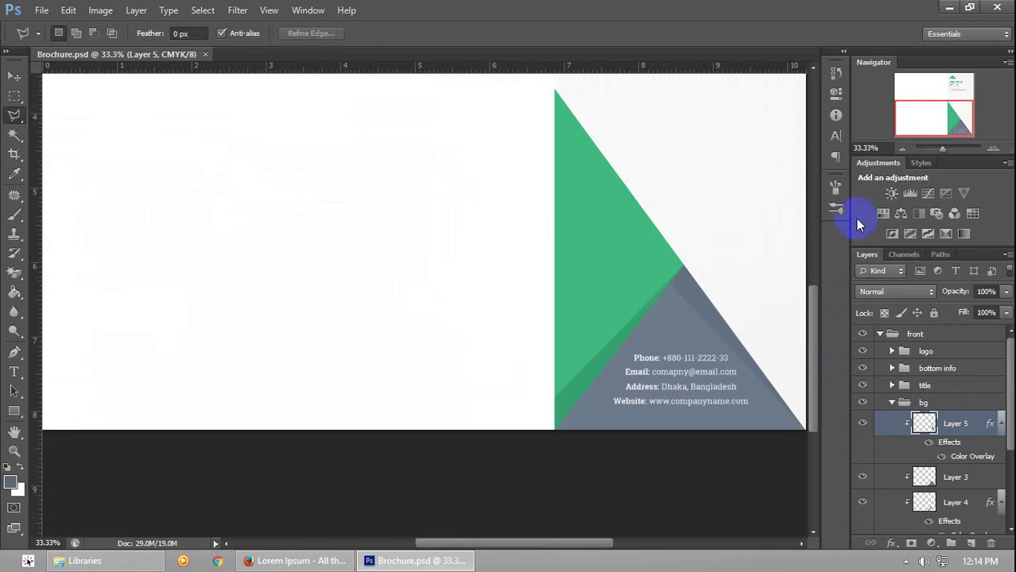
{"action": "left_click", "coordinate": [901, 148]}
{"action": "left_click_drag", "start_coordinate": [928, 116], "coordinate": [936, 117]}
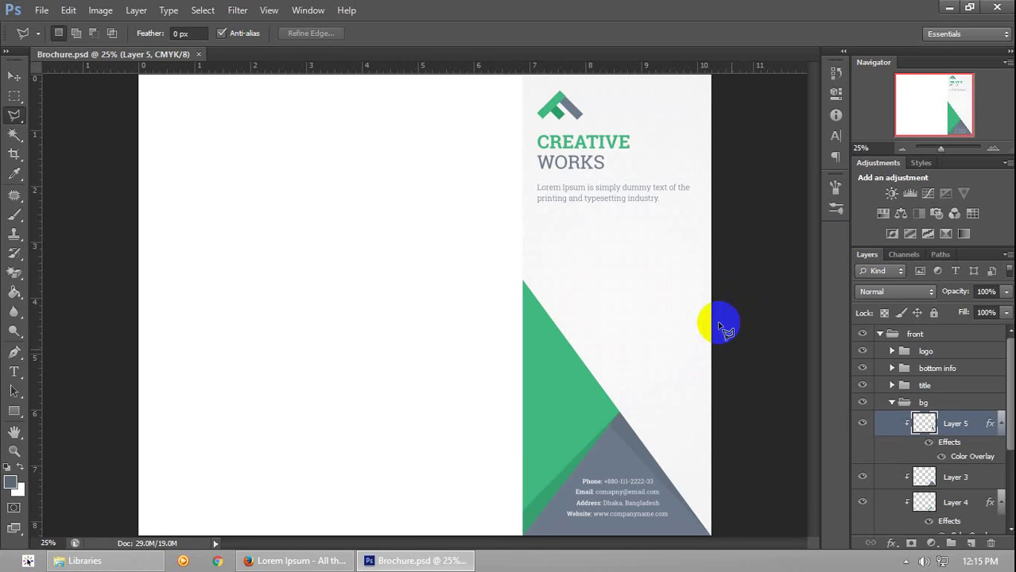
{"action": "left_click", "coordinate": [907, 149]}
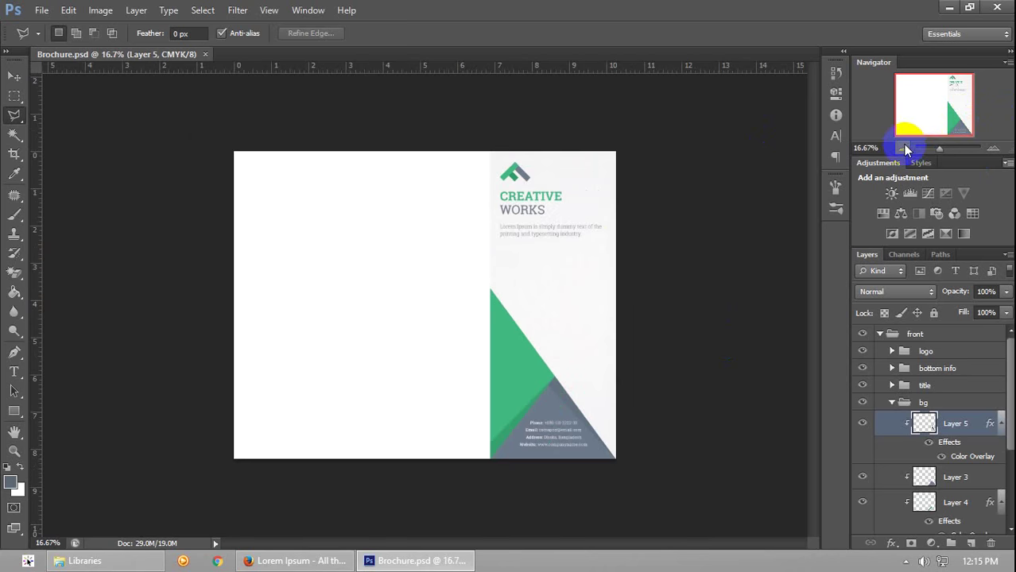
{"action": "left_click", "coordinate": [993, 149]}
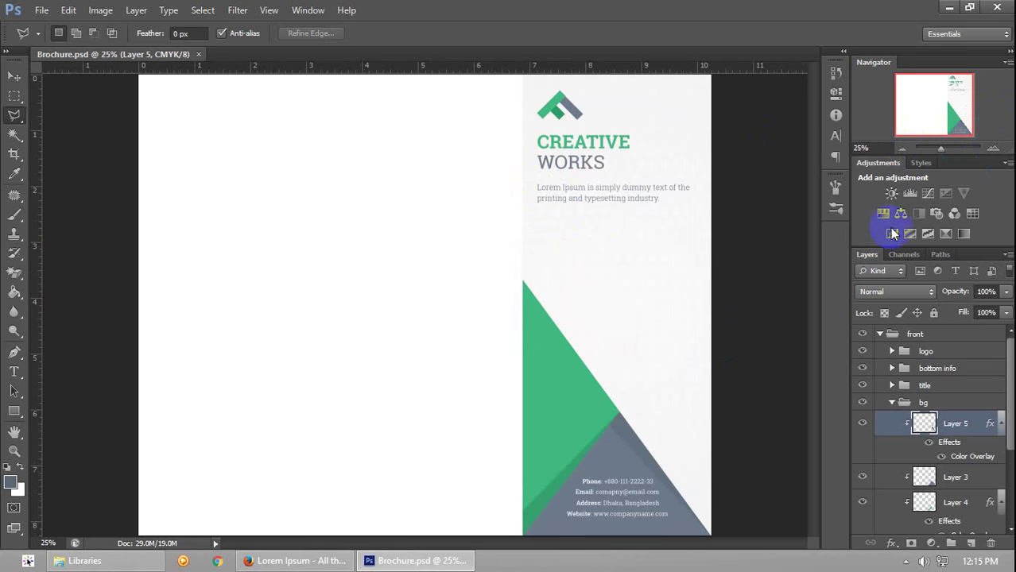
{"action": "left_click", "coordinate": [891, 402]}
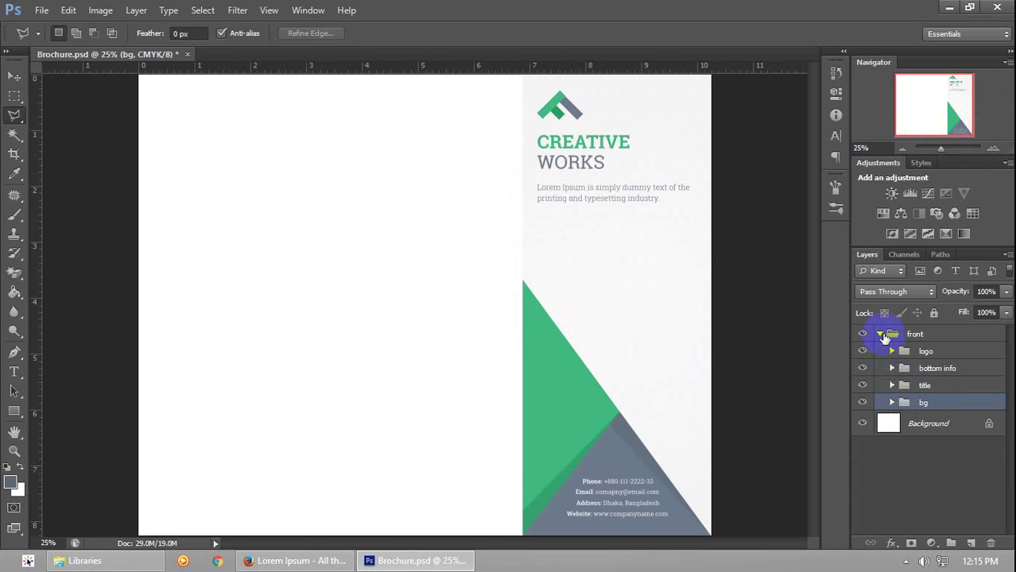
{"action": "left_click", "coordinate": [879, 334]}
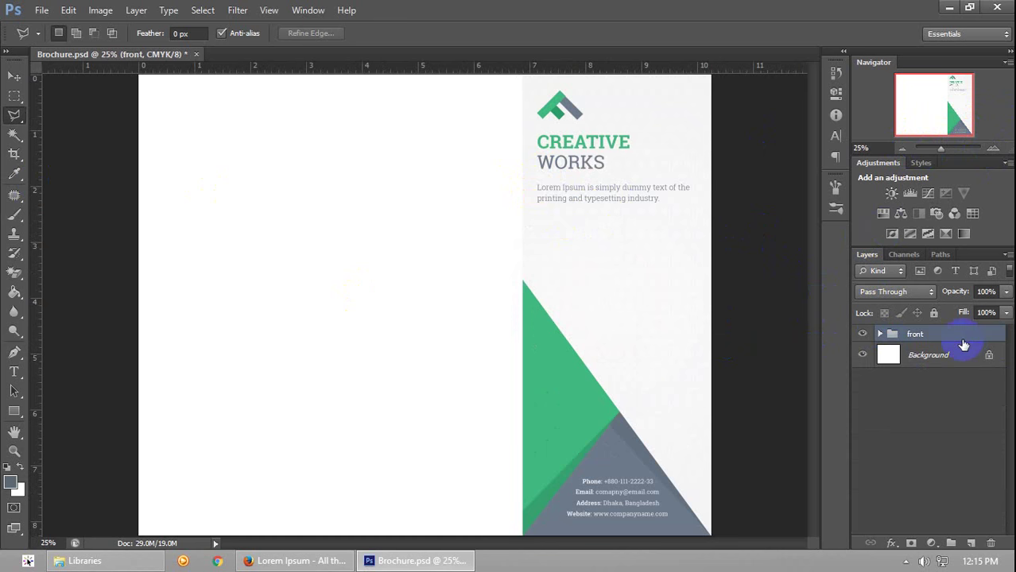
{"action": "key", "text": "ctrl+semicolon"}
{"action": "key", "text": "ctrl+semicolon"}
{"action": "key", "text": "ctrl+semicolon"}
{"action": "key", "text": "ctrl+semicolon"}
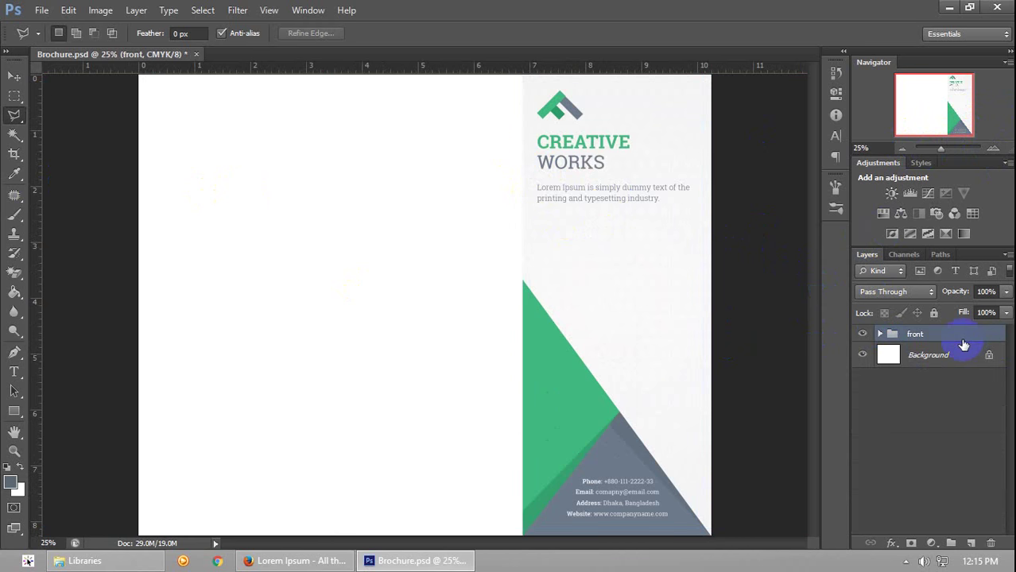